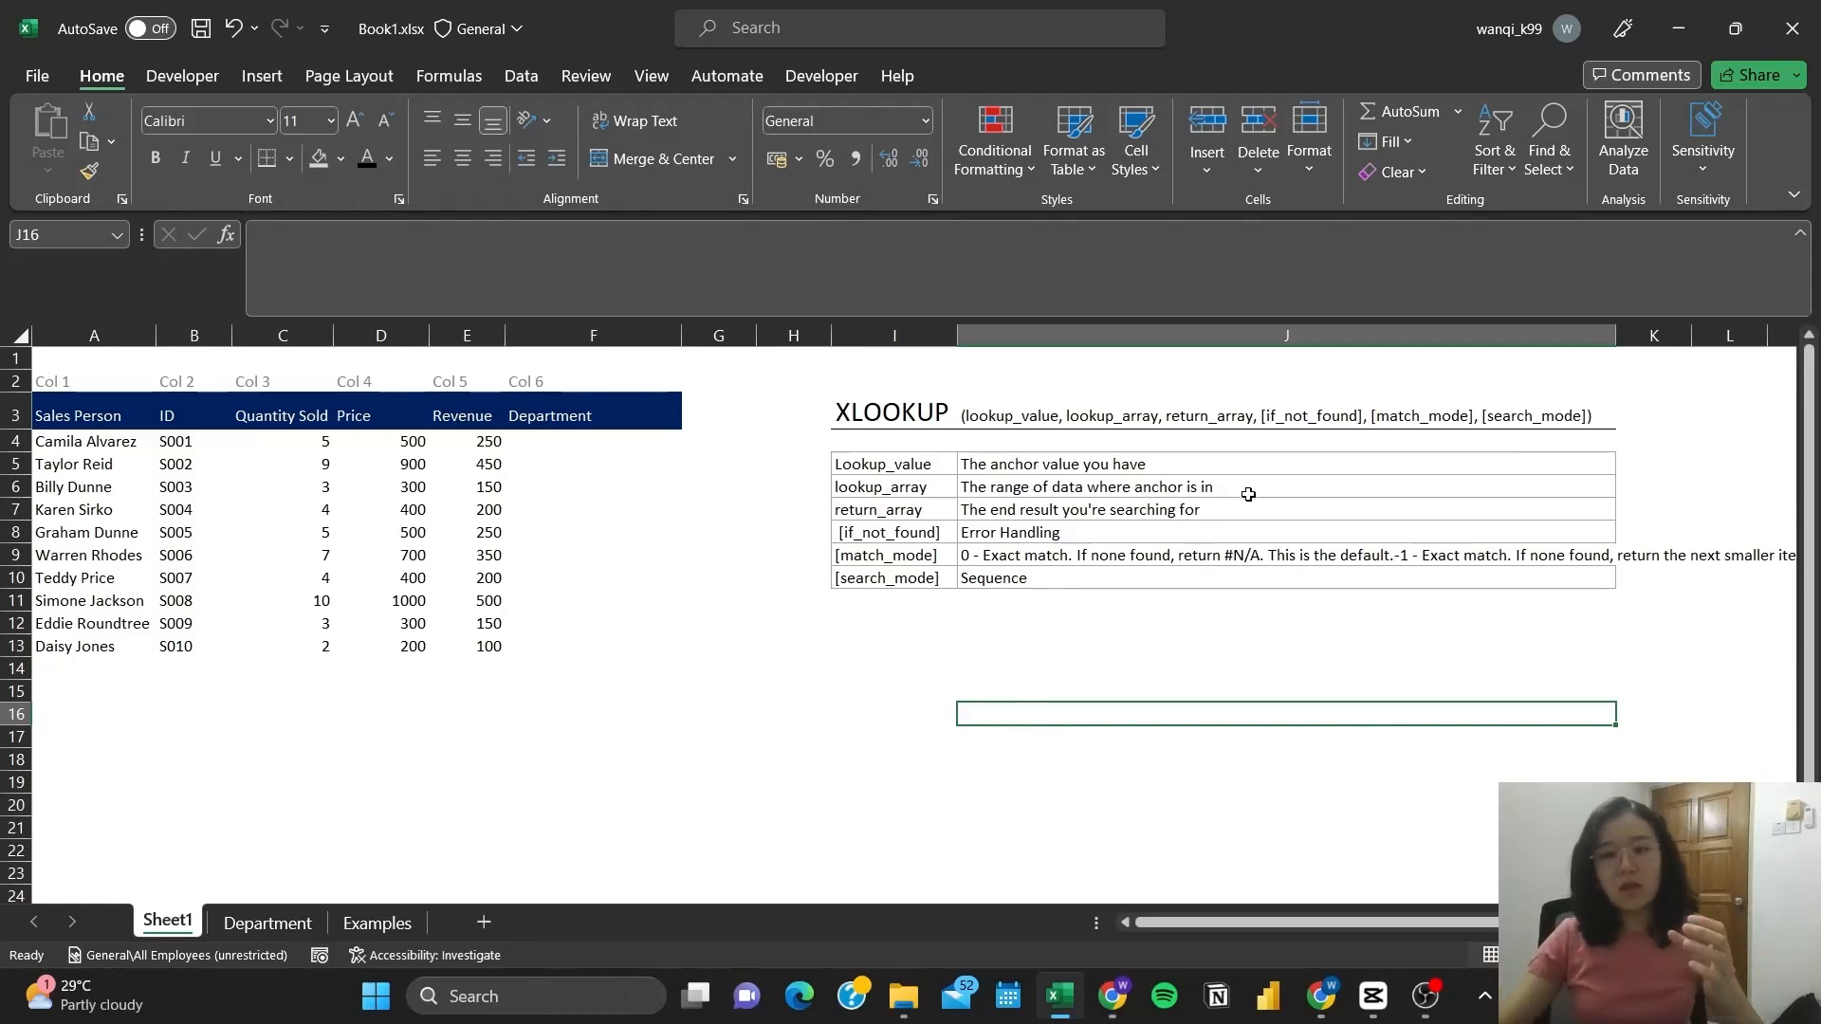
# Review the match_mode and search_mode explanations in the XLOOKUP argument table.
pyautogui.click(1233, 555)
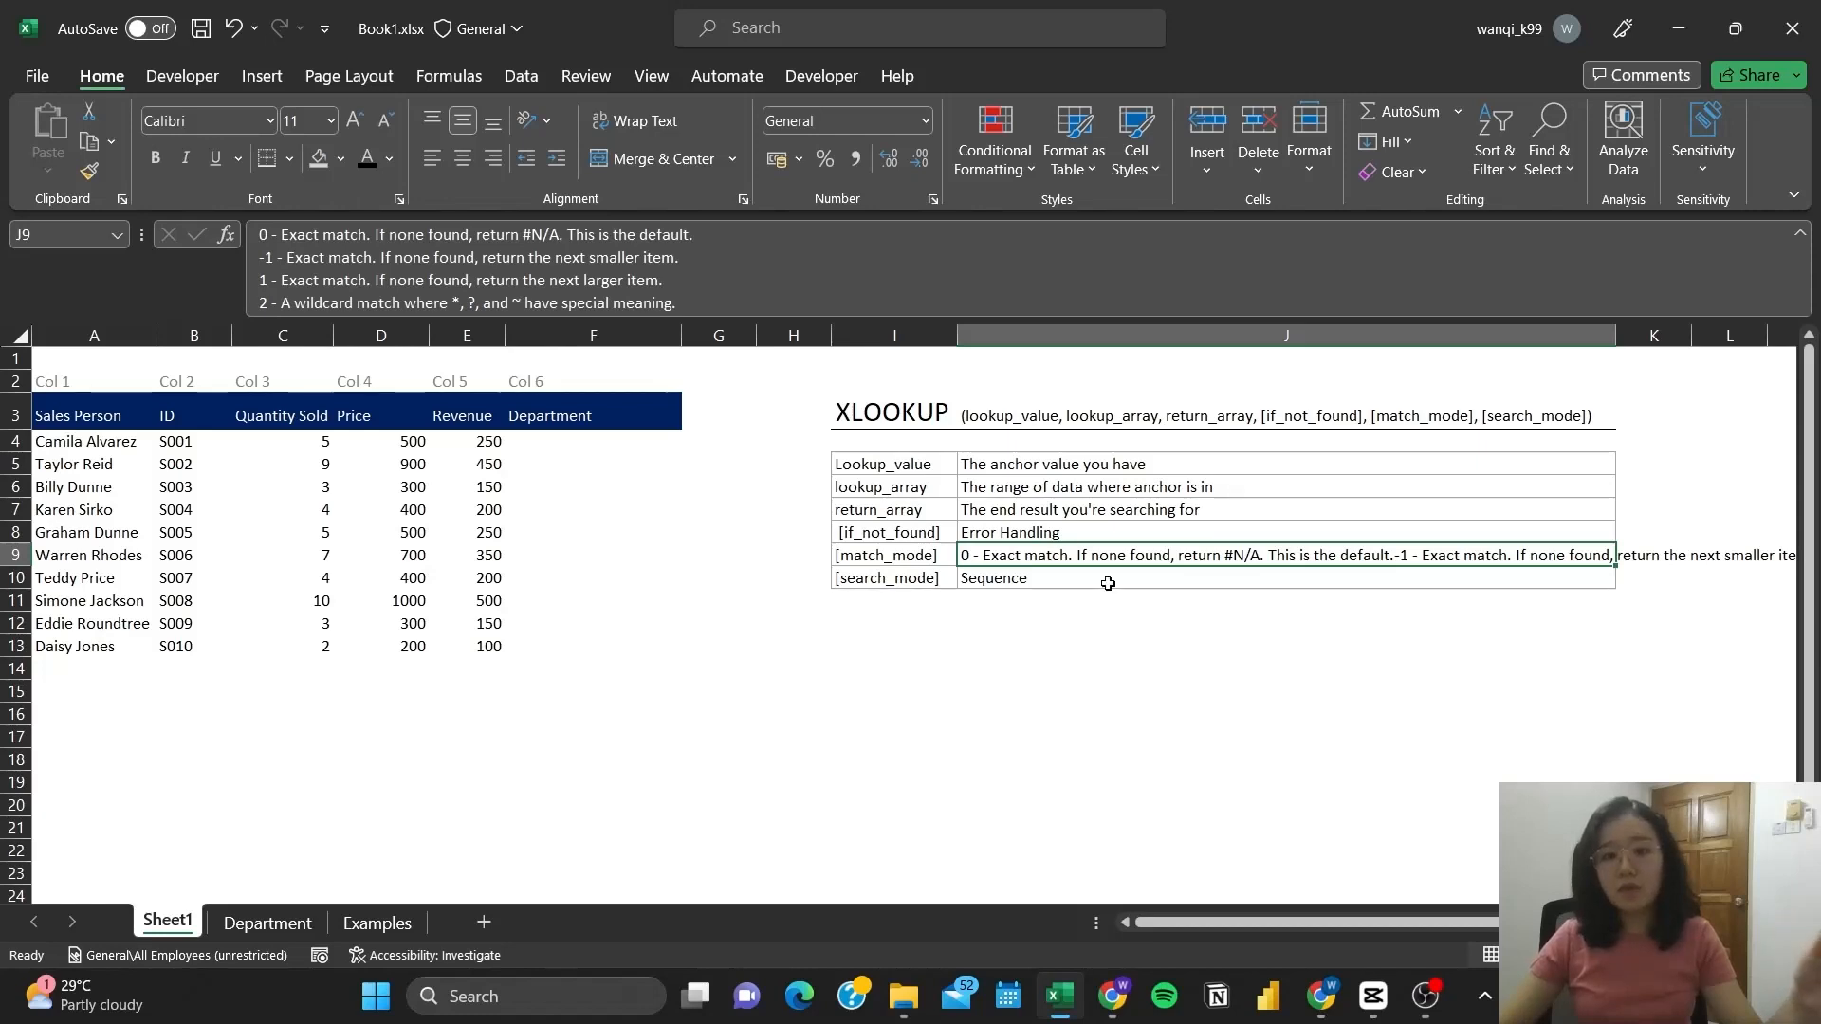
pyautogui.click(909, 579)
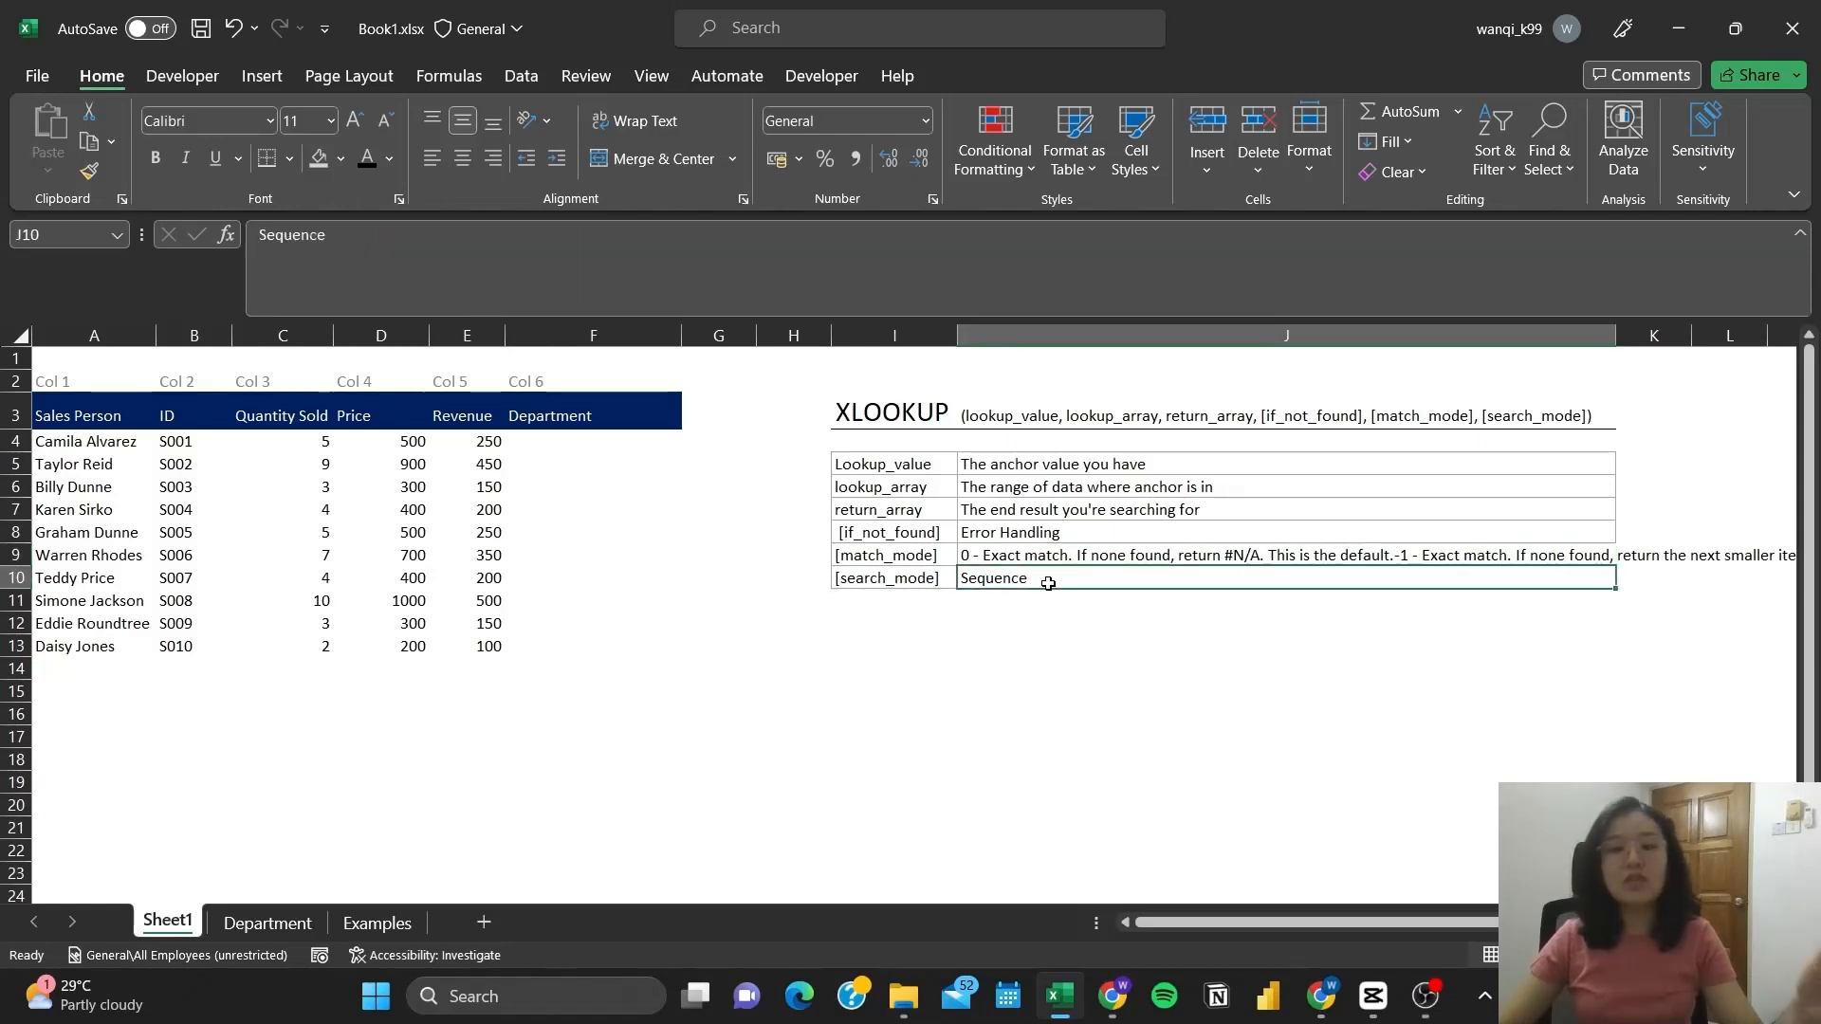
pyautogui.click(1048, 585)
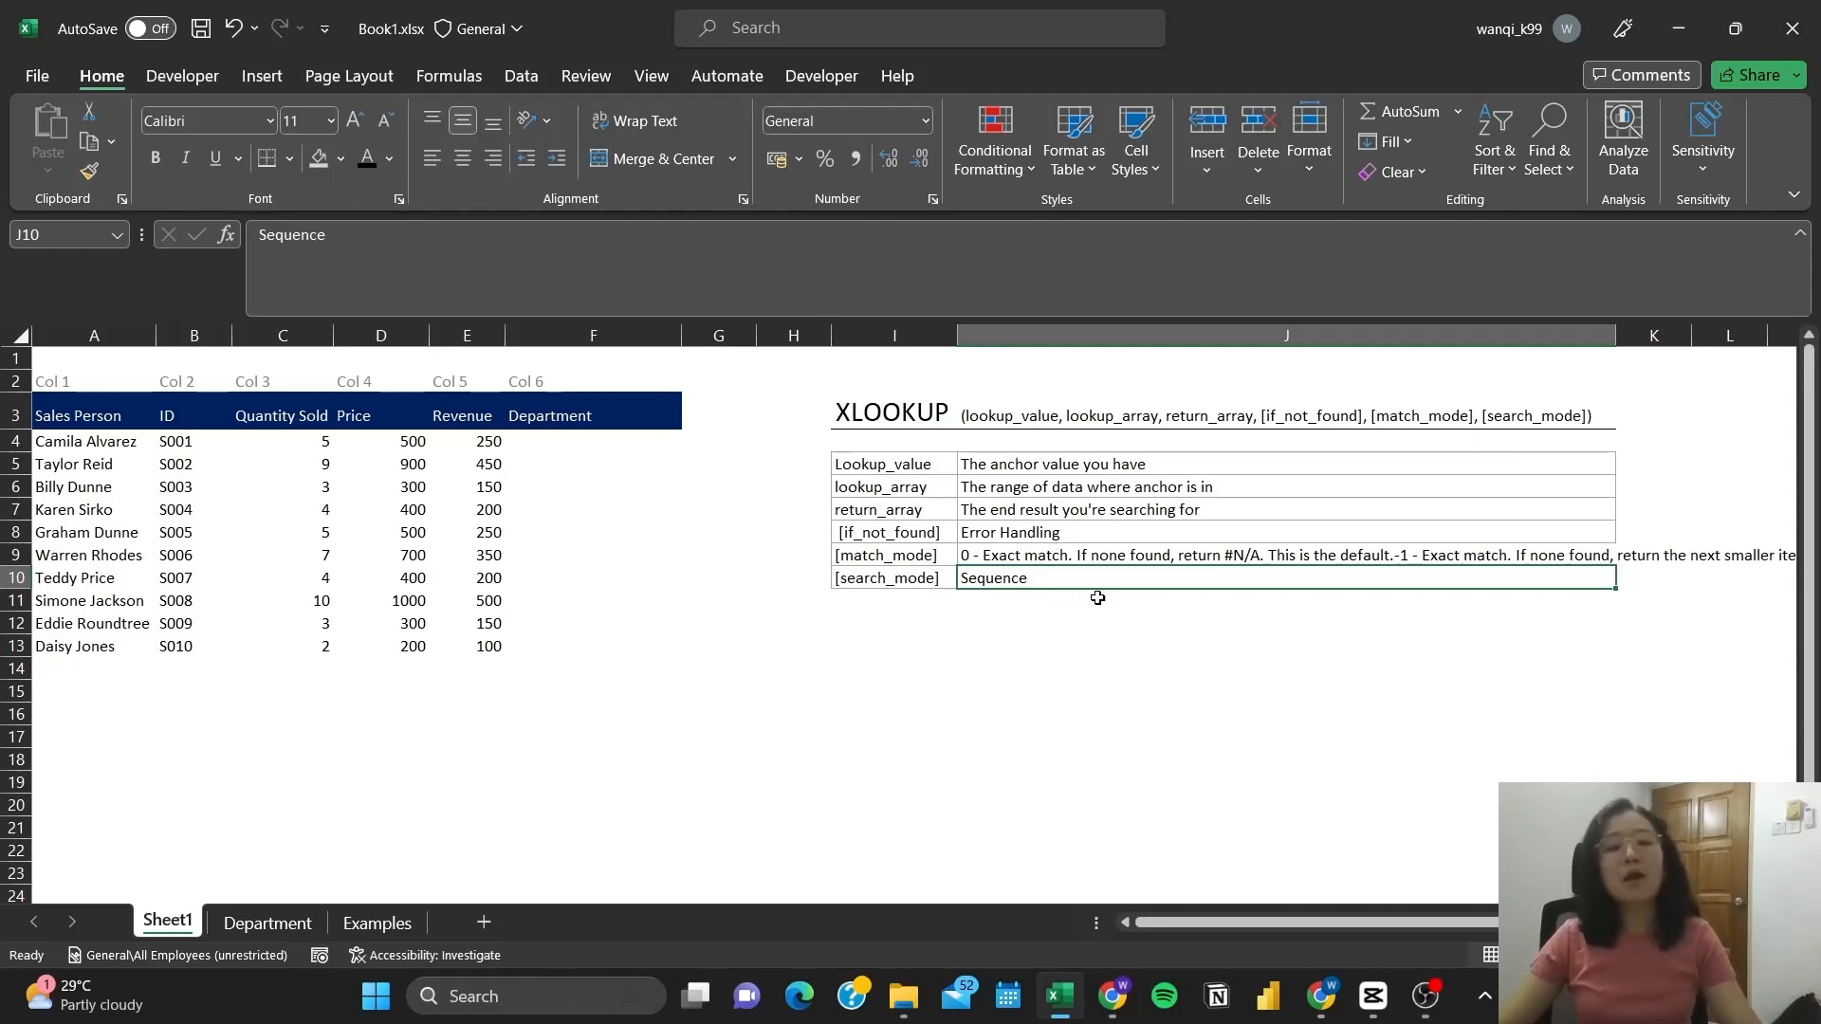
pyautogui.click(1002, 649)
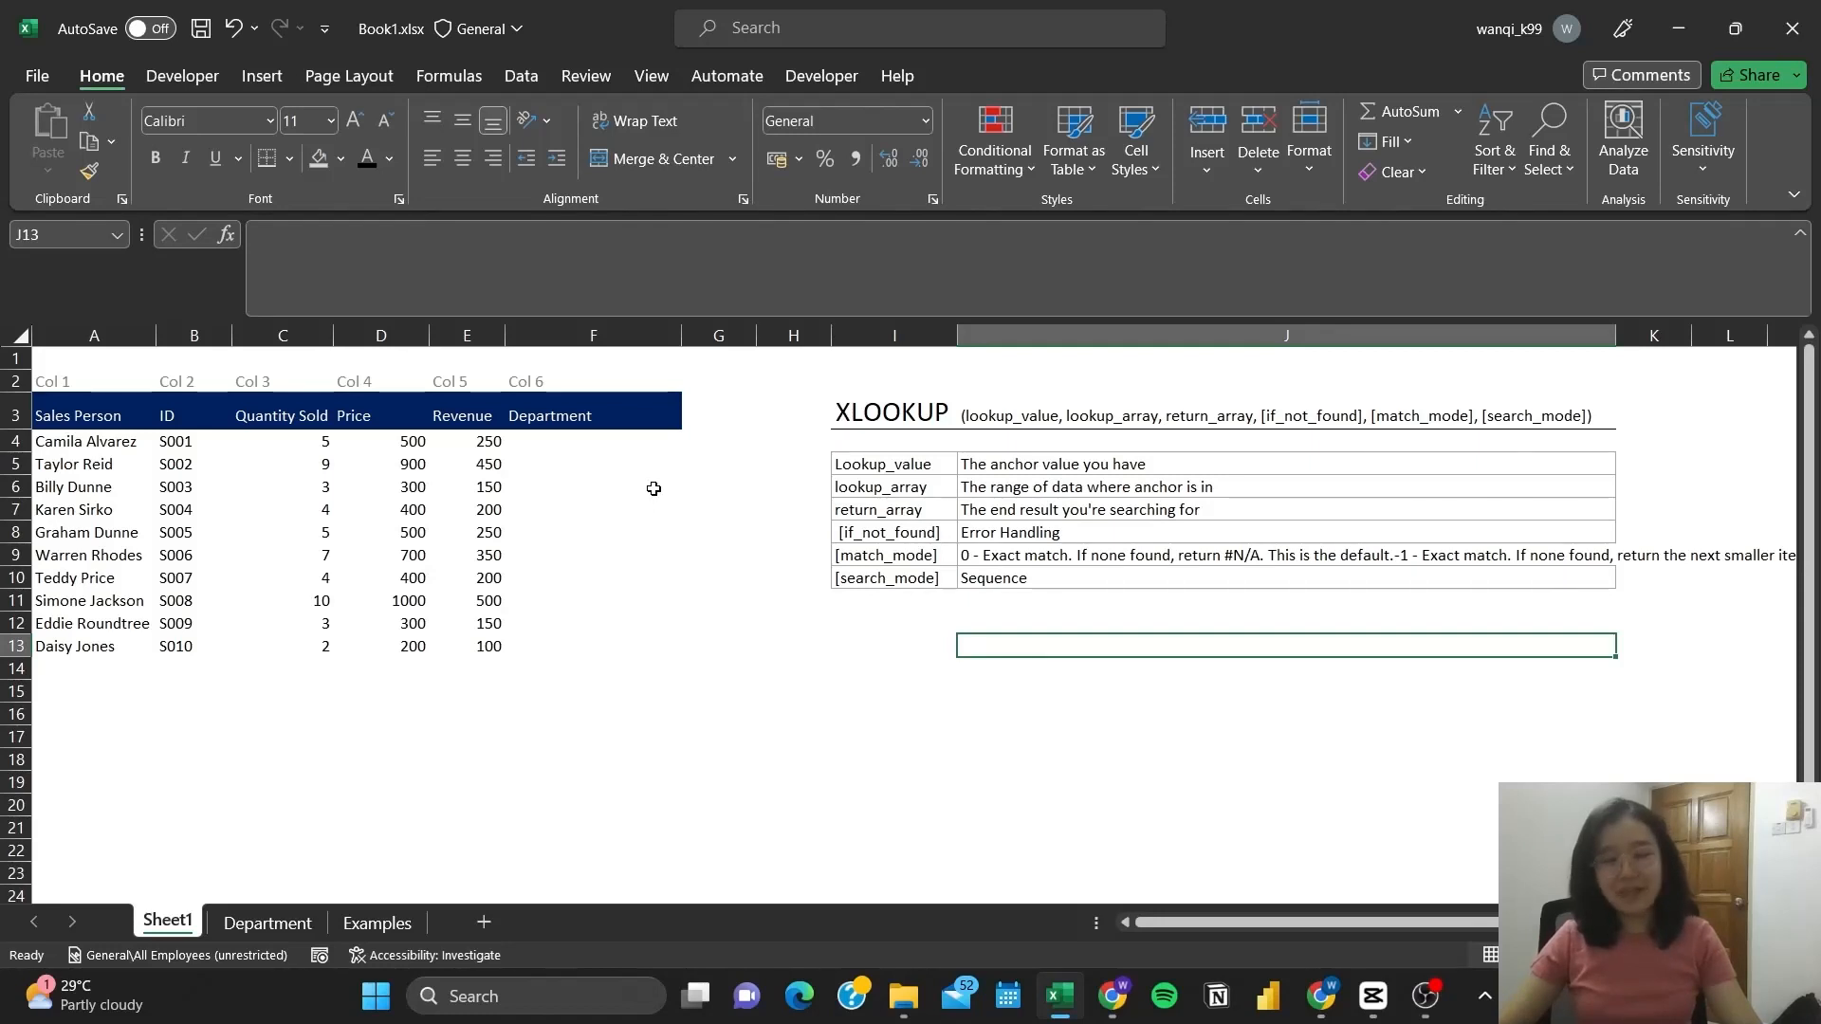
# Enter =XLOOKUP(A4,Department!A:A,Department!B:B) in F4 to return the first sales person's position from the Department sheet.
pyautogui.click(585, 443)
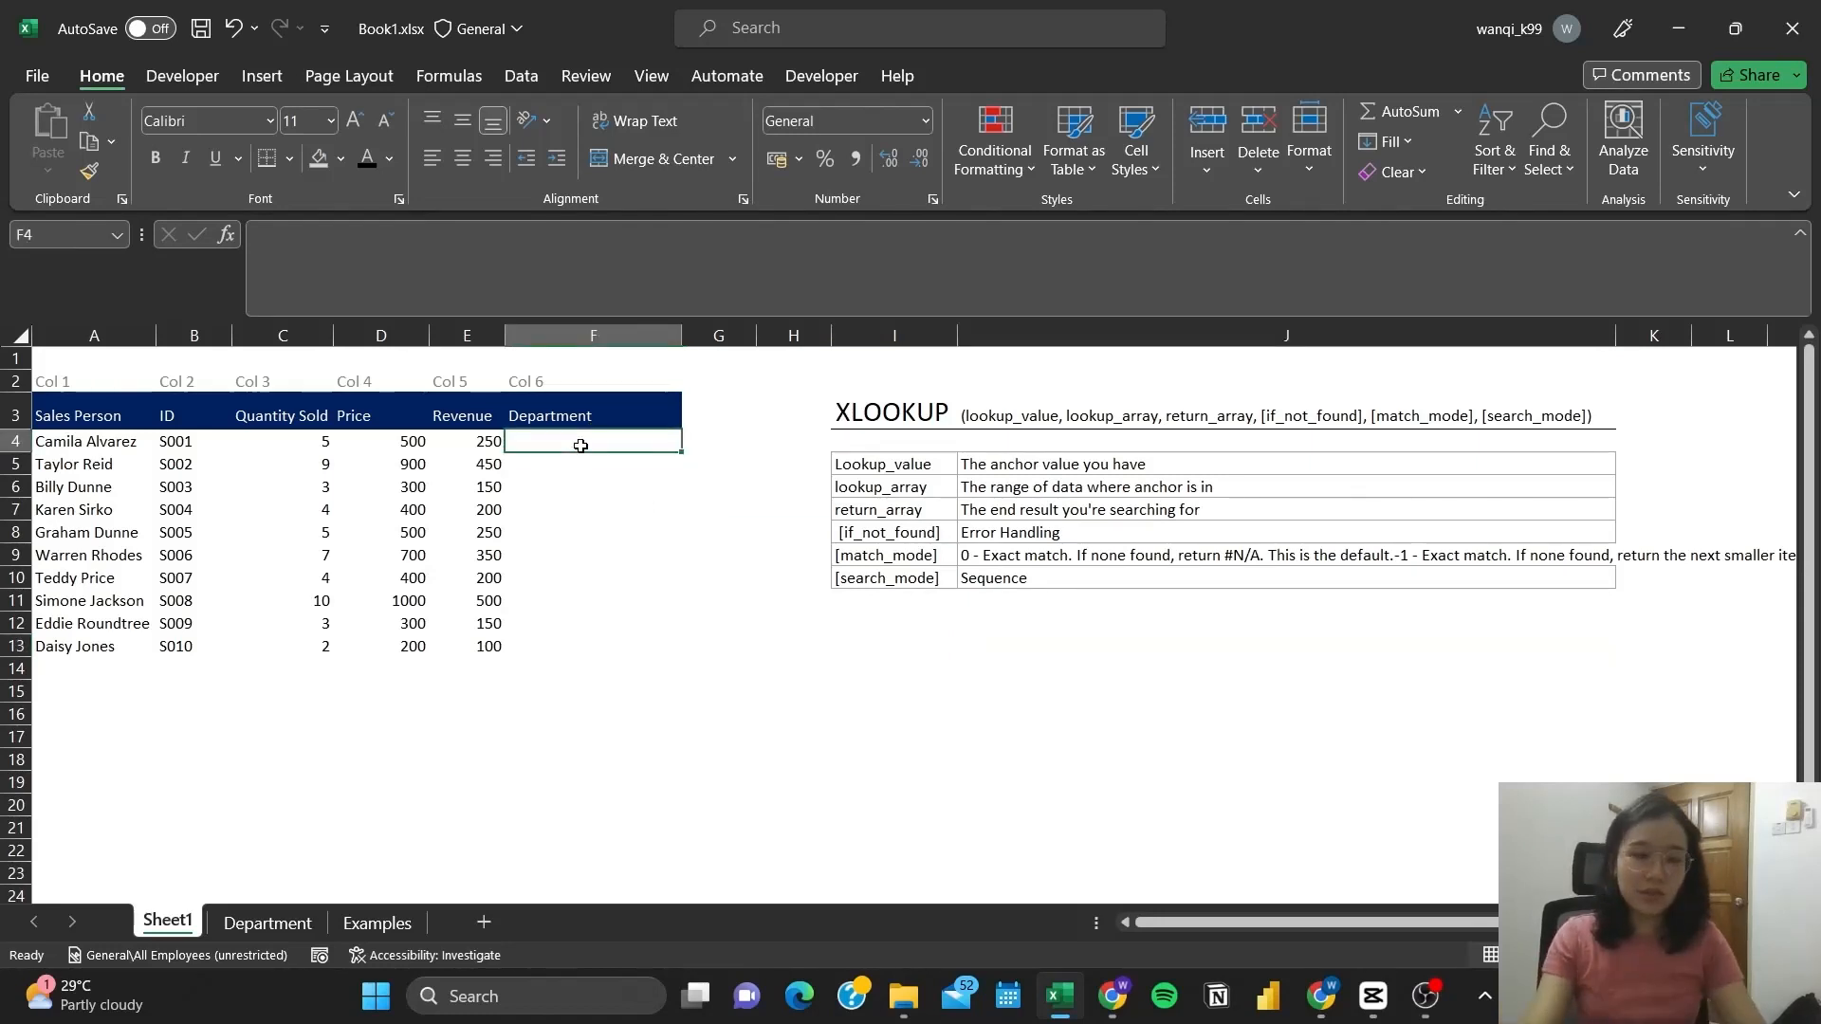
pyautogui.write('=xl')
pyautogui.press('Tab')
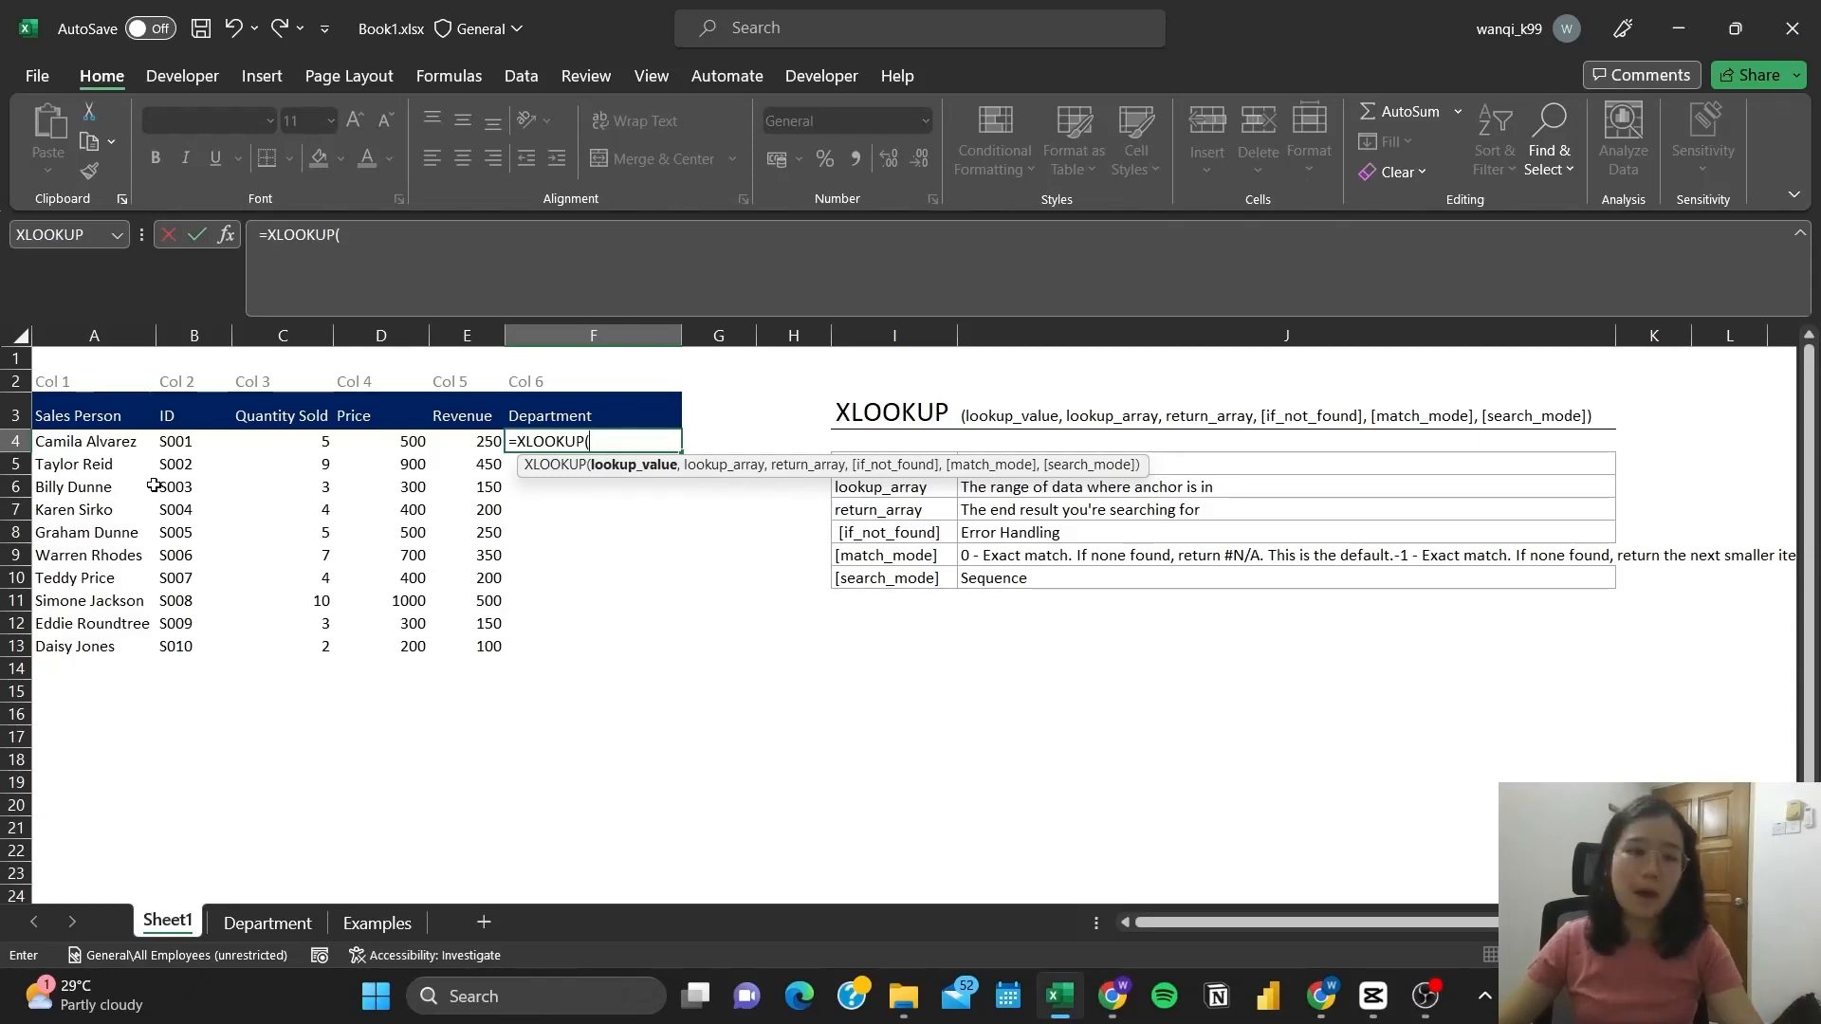
pyautogui.click(117, 448)
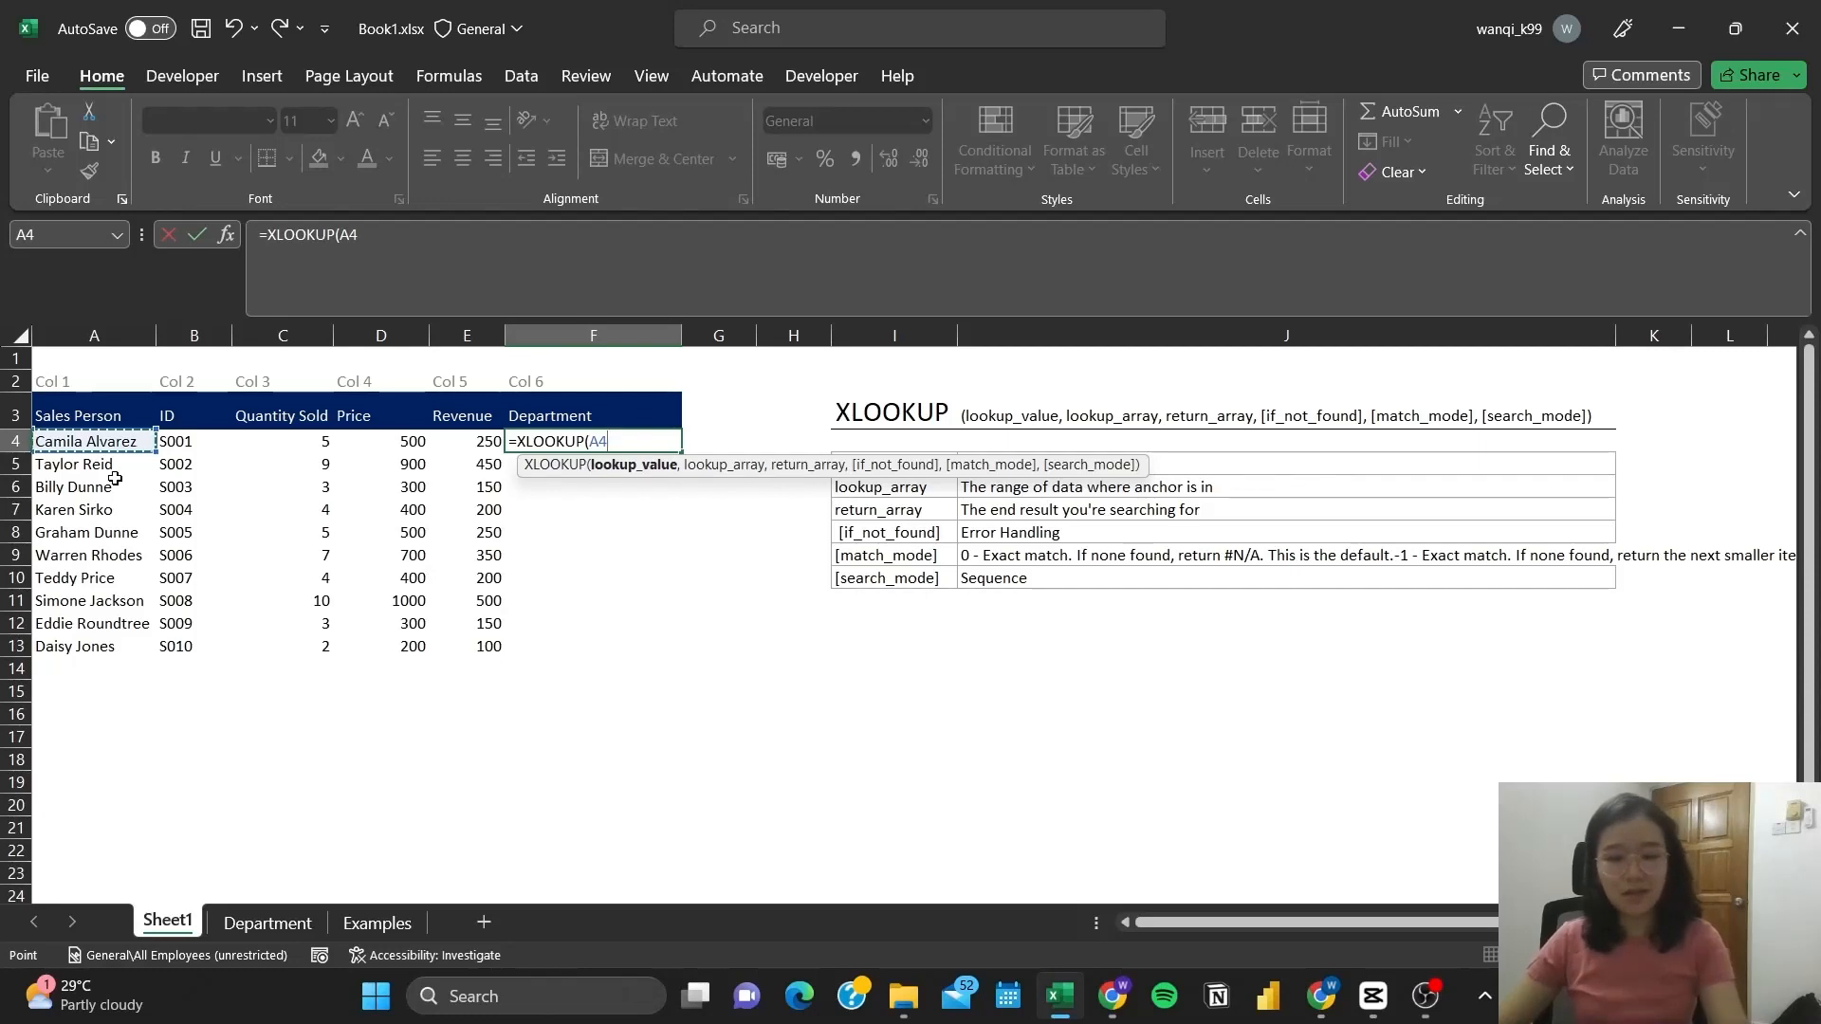
pyautogui.write(',')
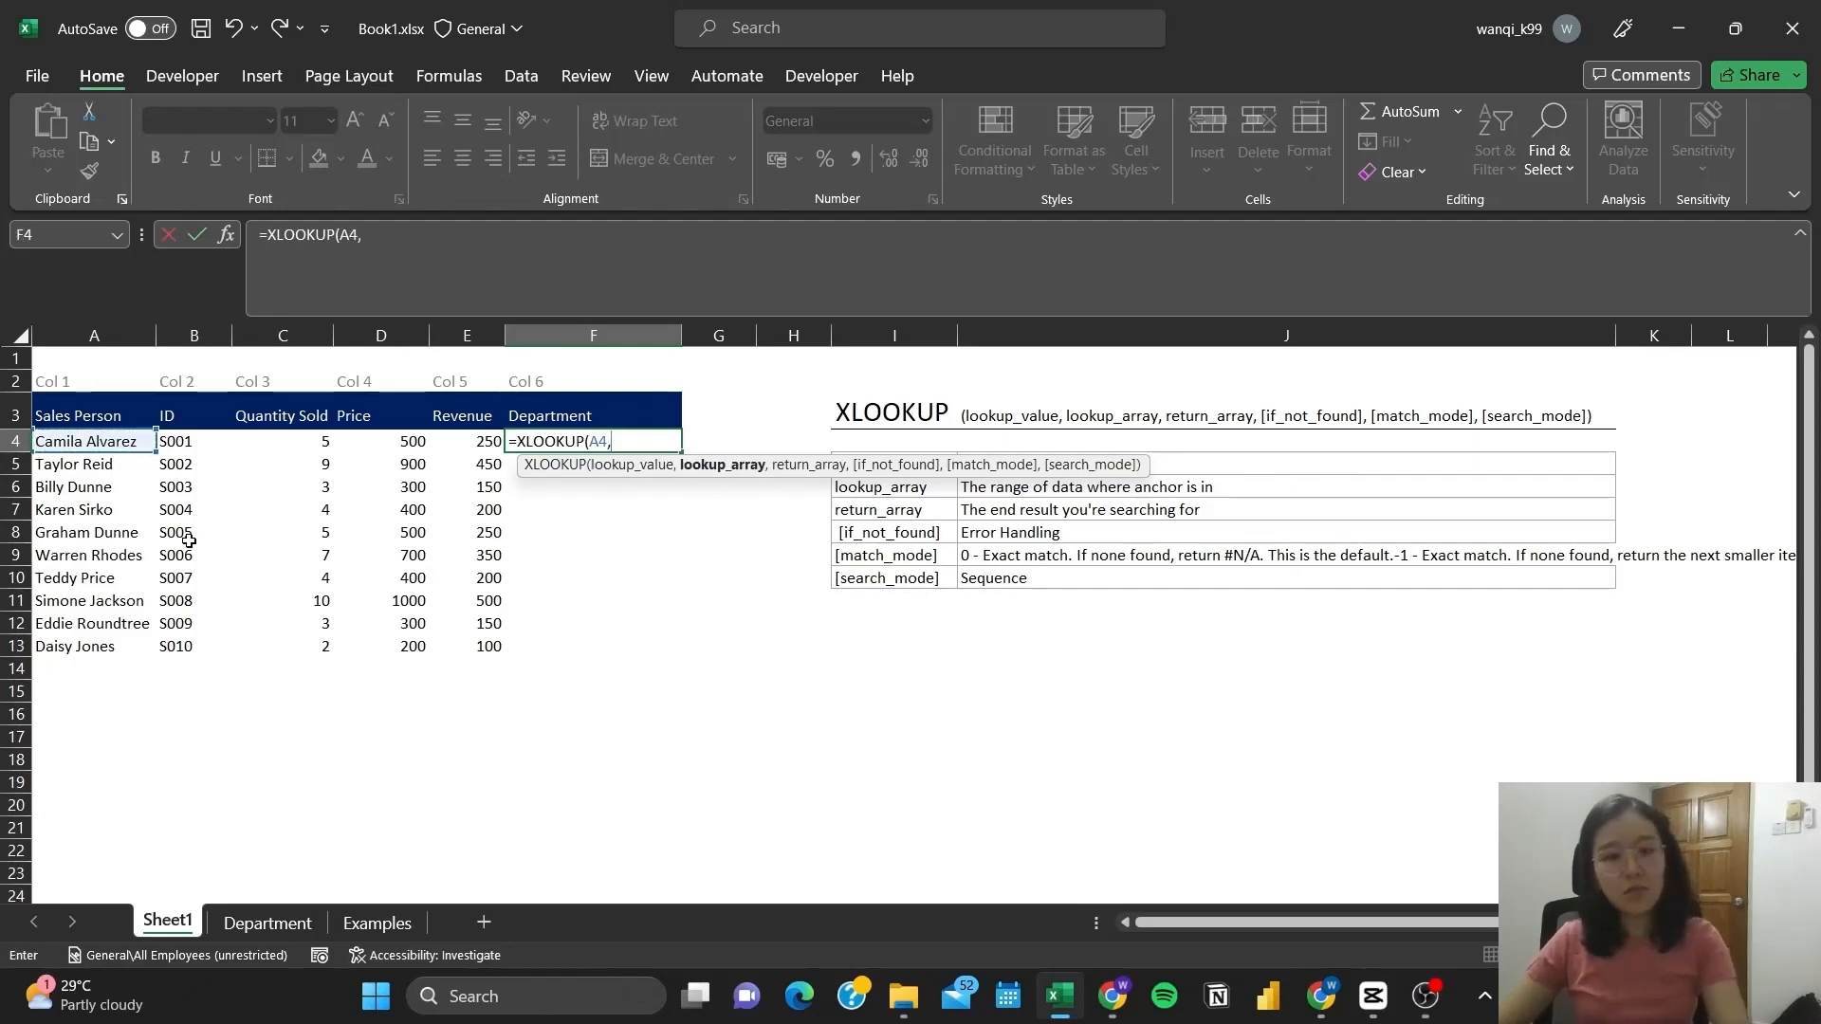
pyautogui.click(265, 925)
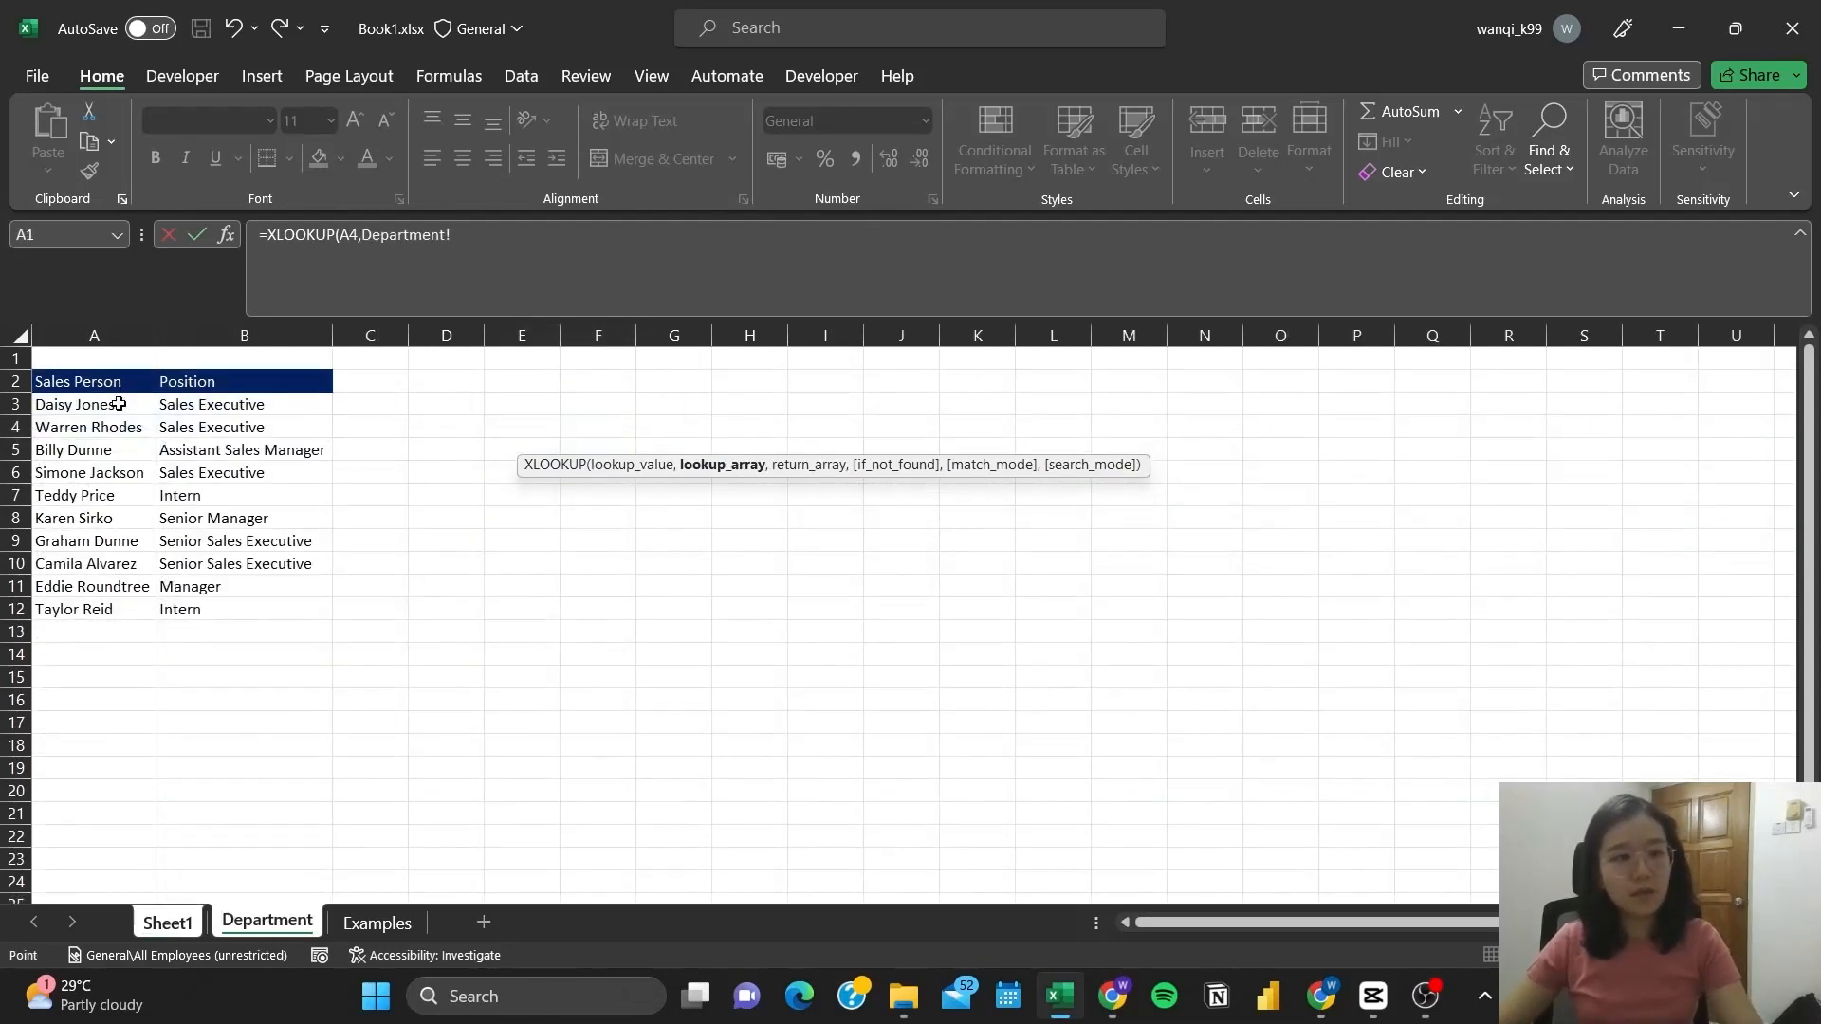
pyautogui.click(95, 336)
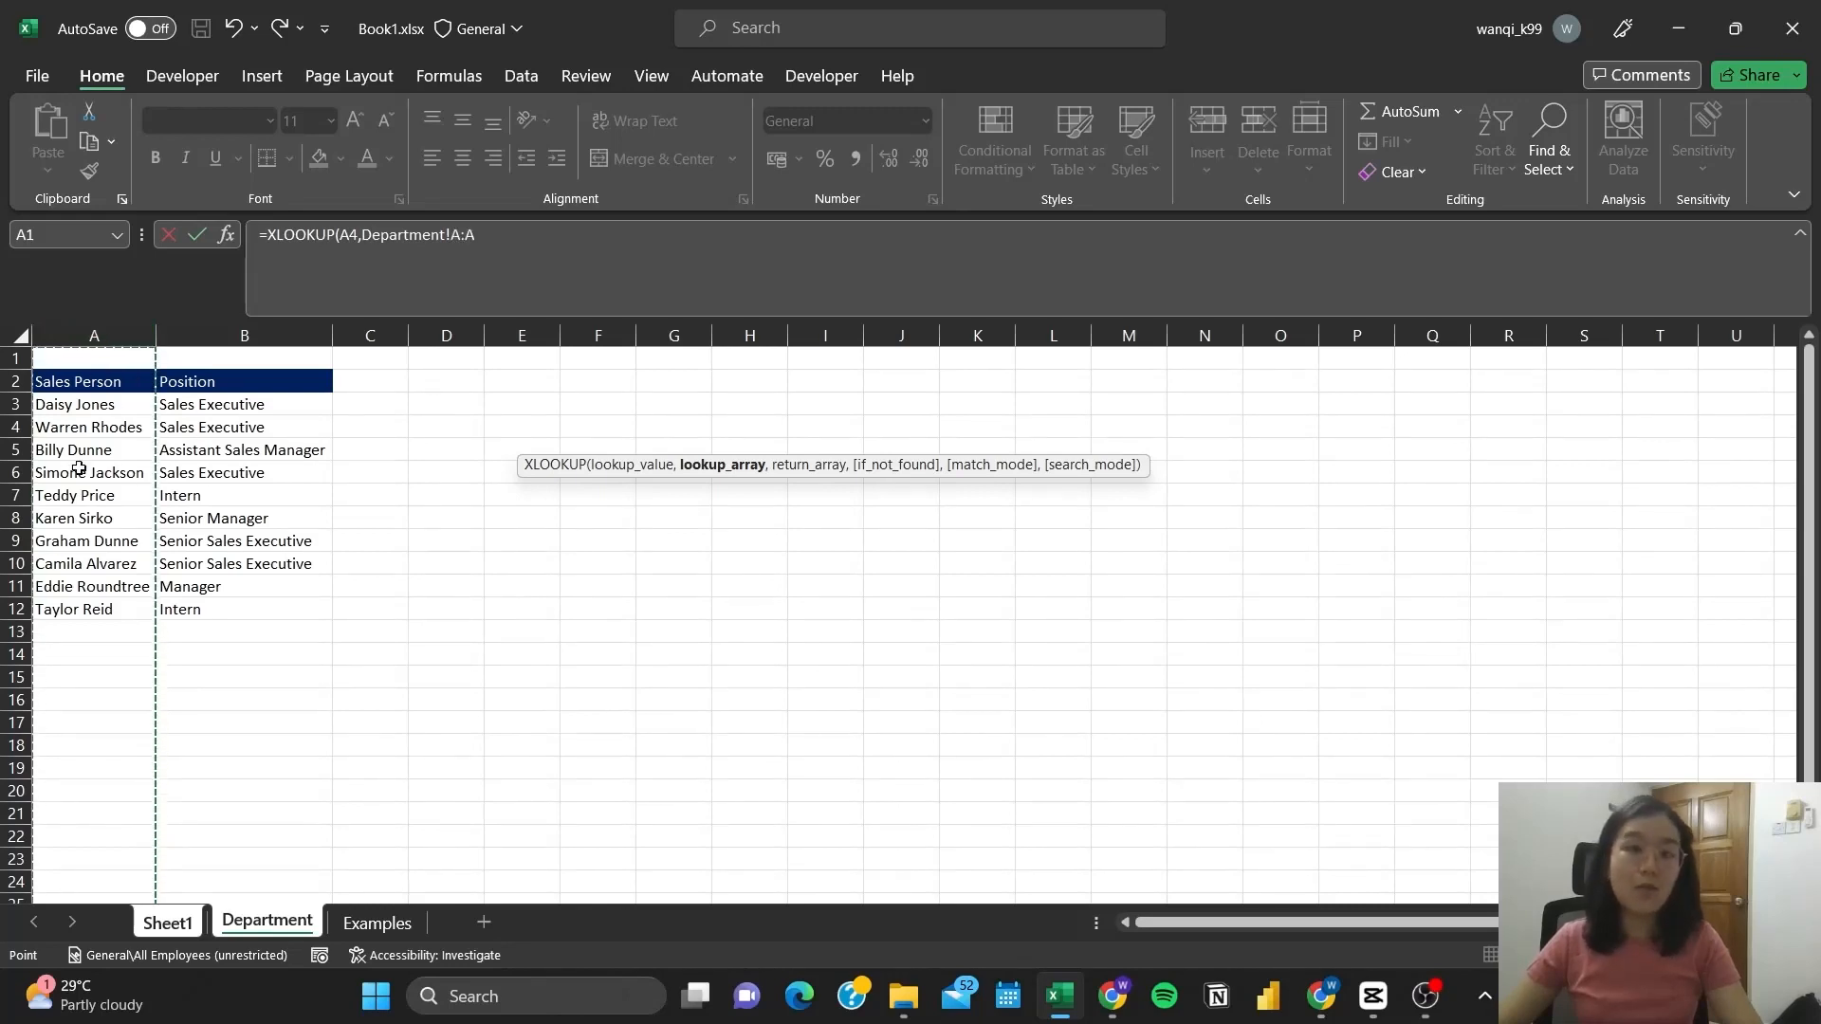
pyautogui.write(',')
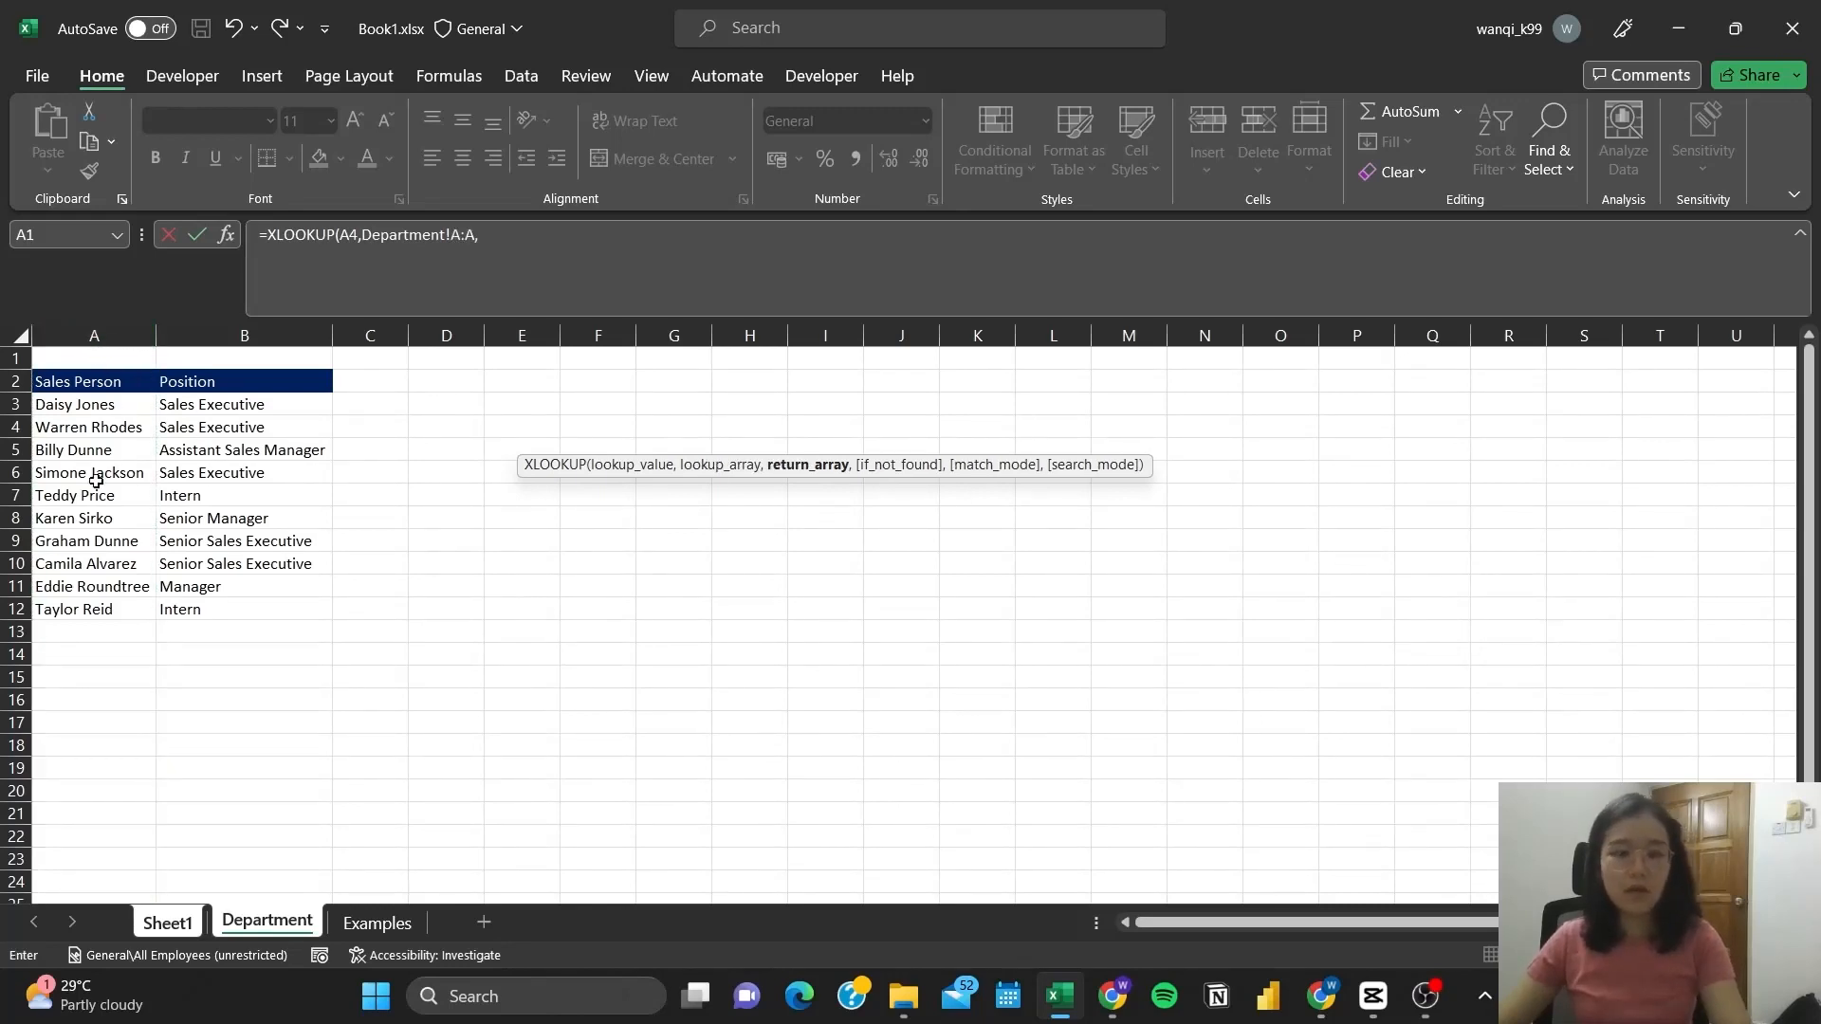
pyautogui.click(268, 338)
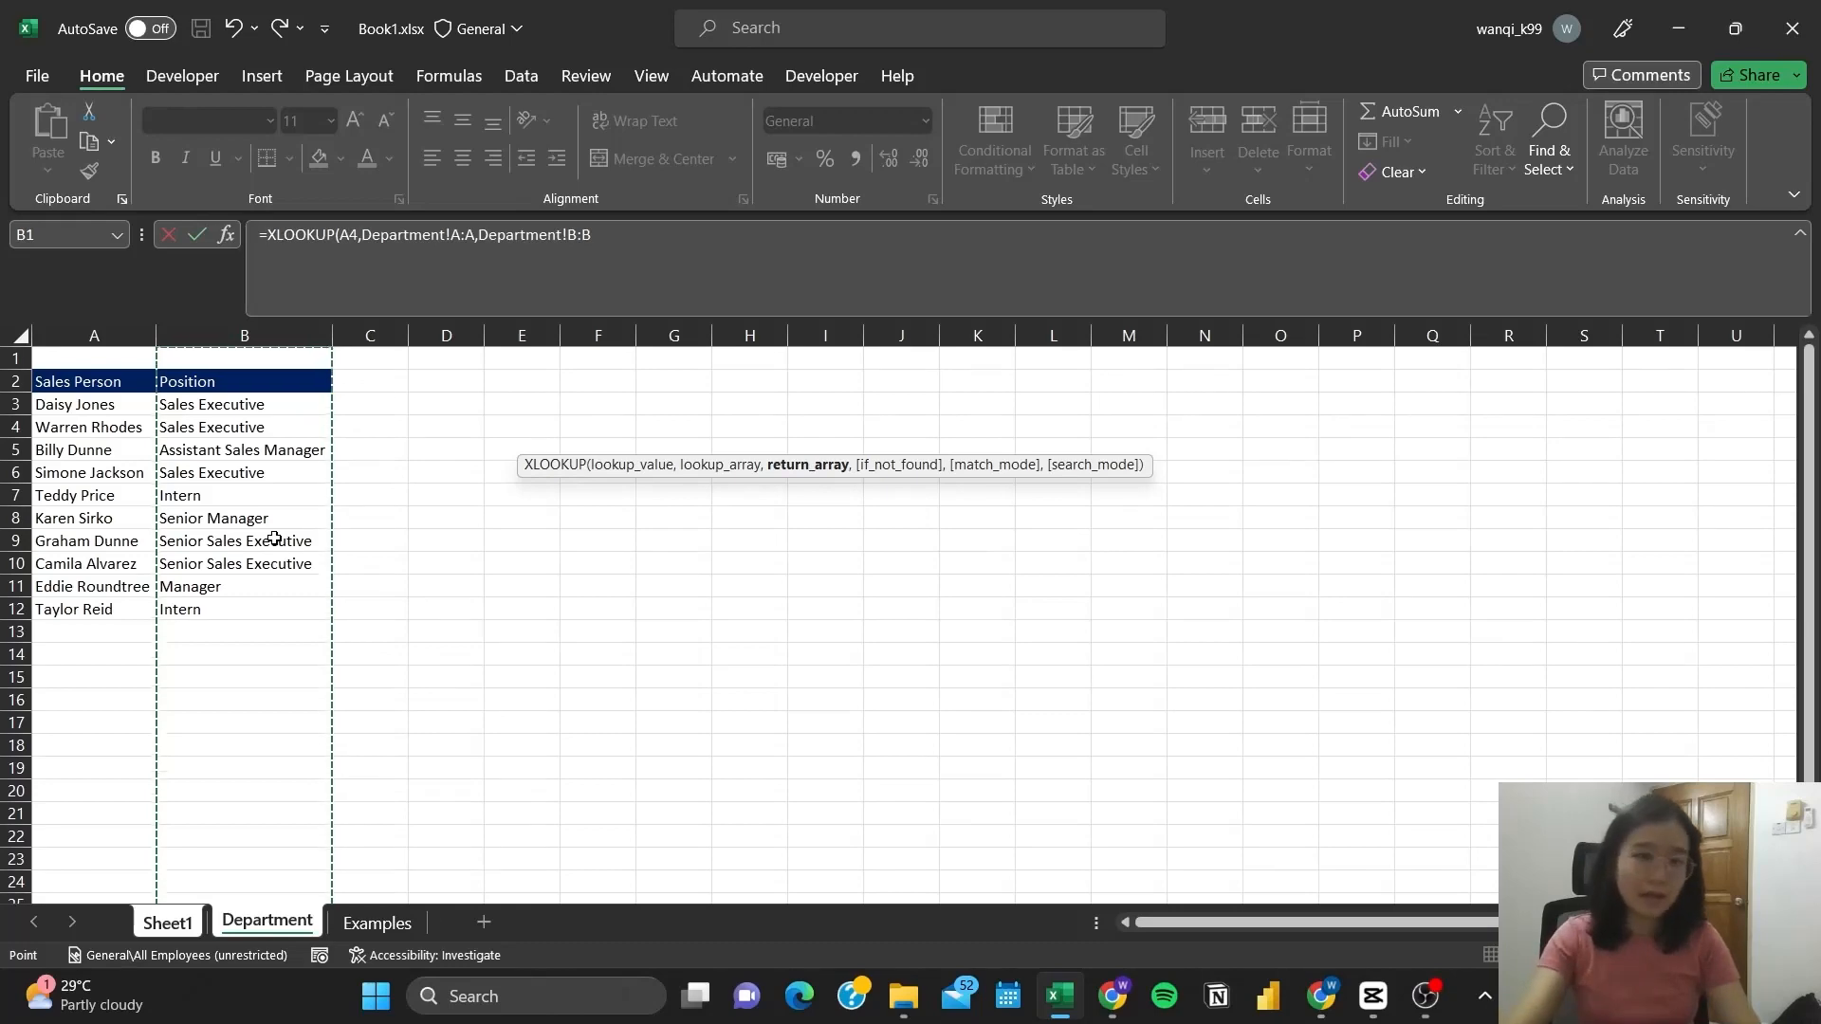
pyautogui.write(')')
pyautogui.press('Return')
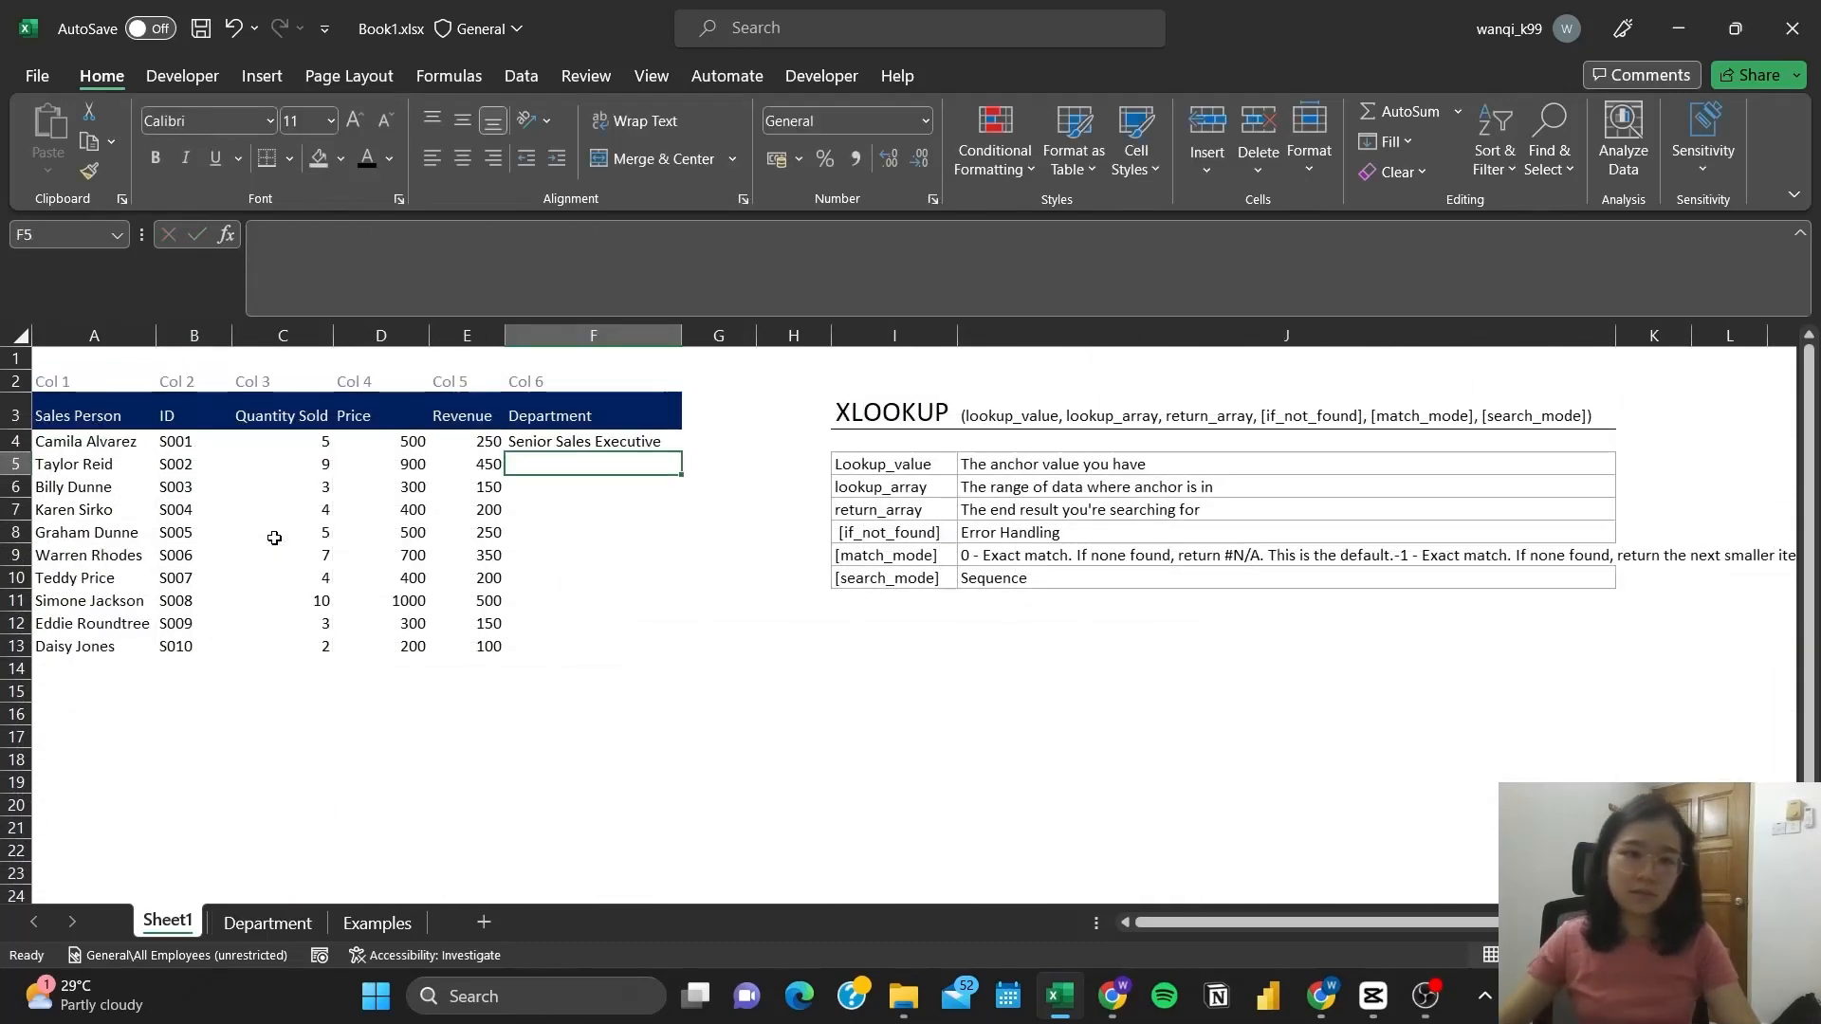
# Check the first sales person's position against the matching row on the Department sheet, and return to Sheet1.
pyautogui.click(94, 443)
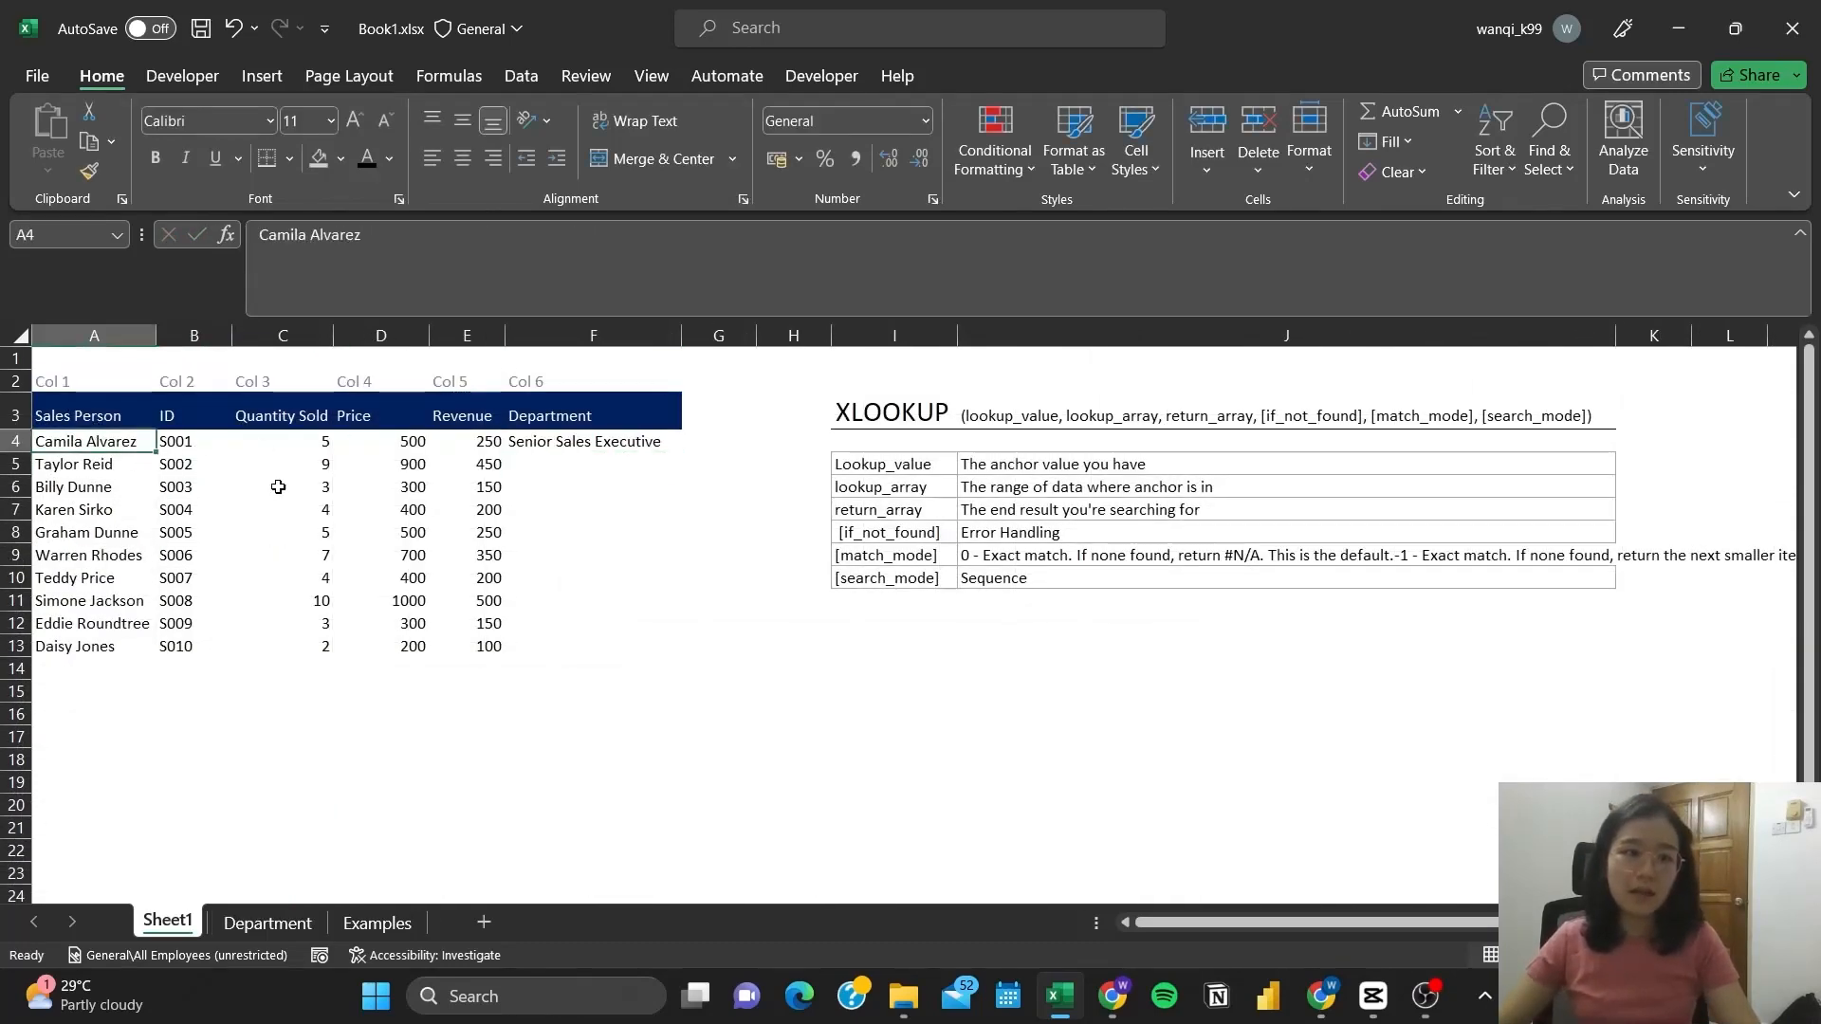
pyautogui.click(256, 934)
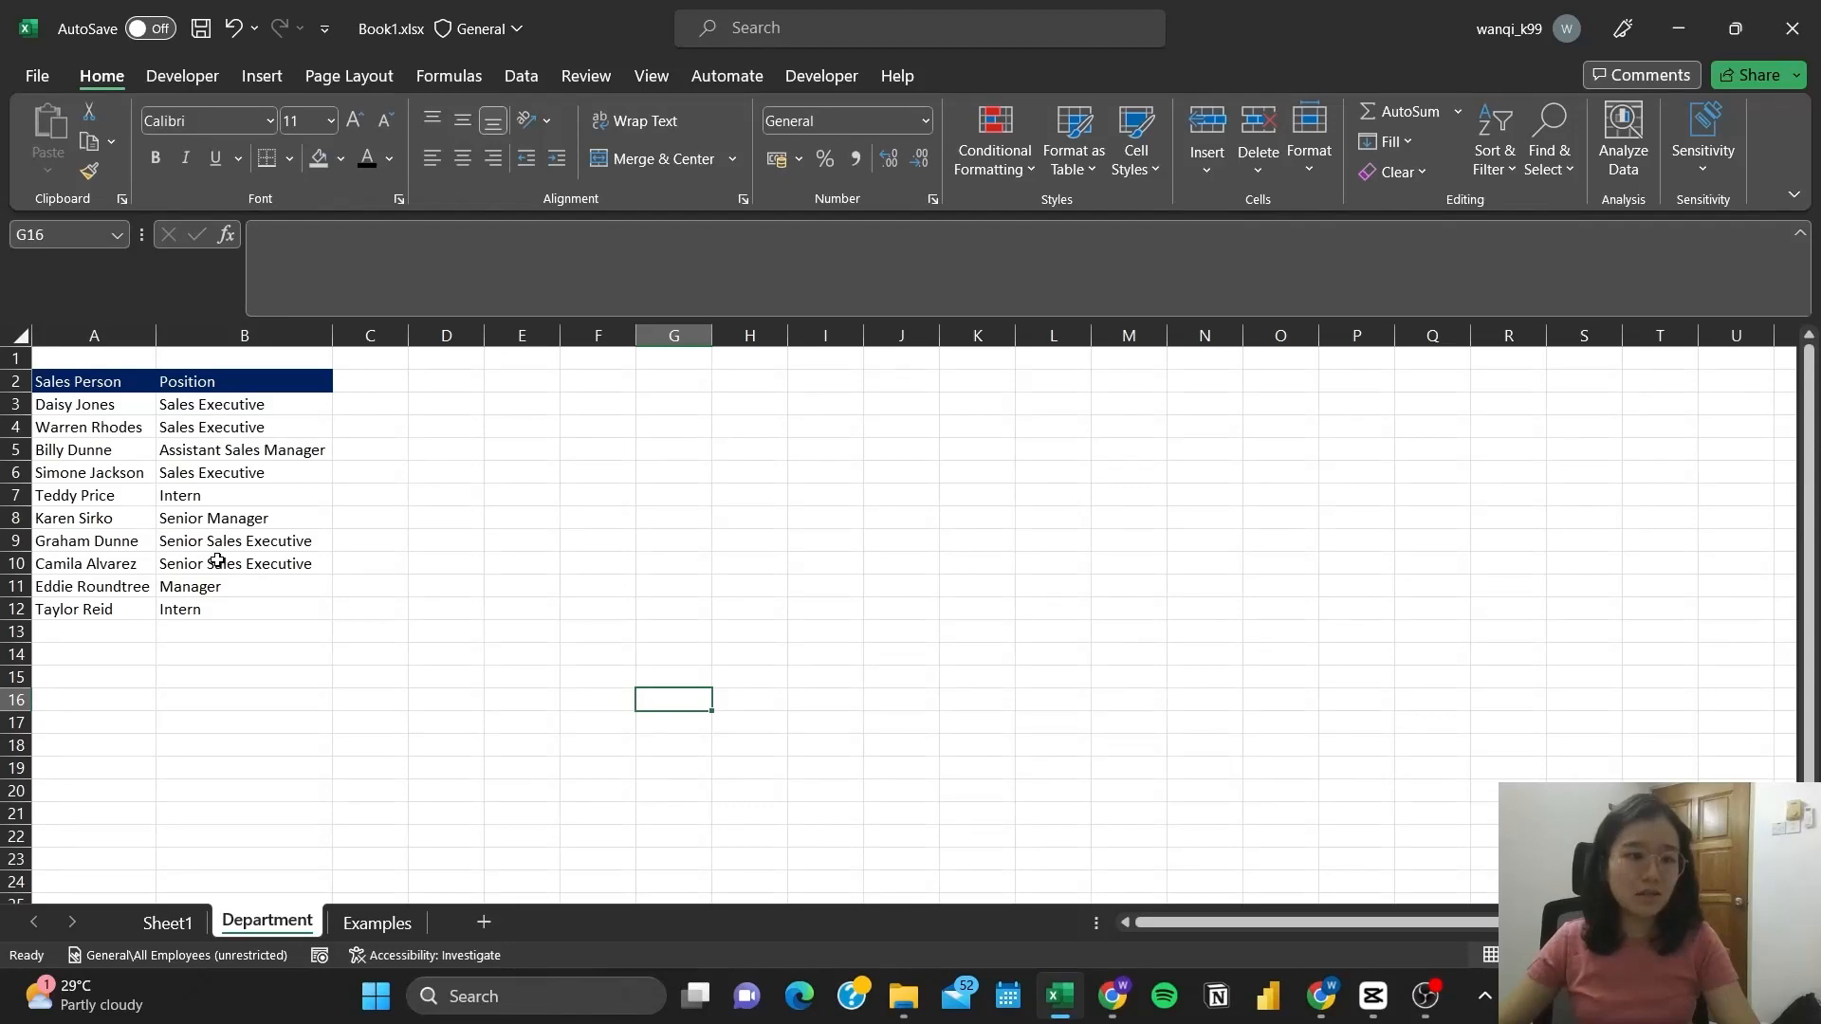
pyautogui.moveTo(116, 557); pyautogui.dragTo(237, 563)
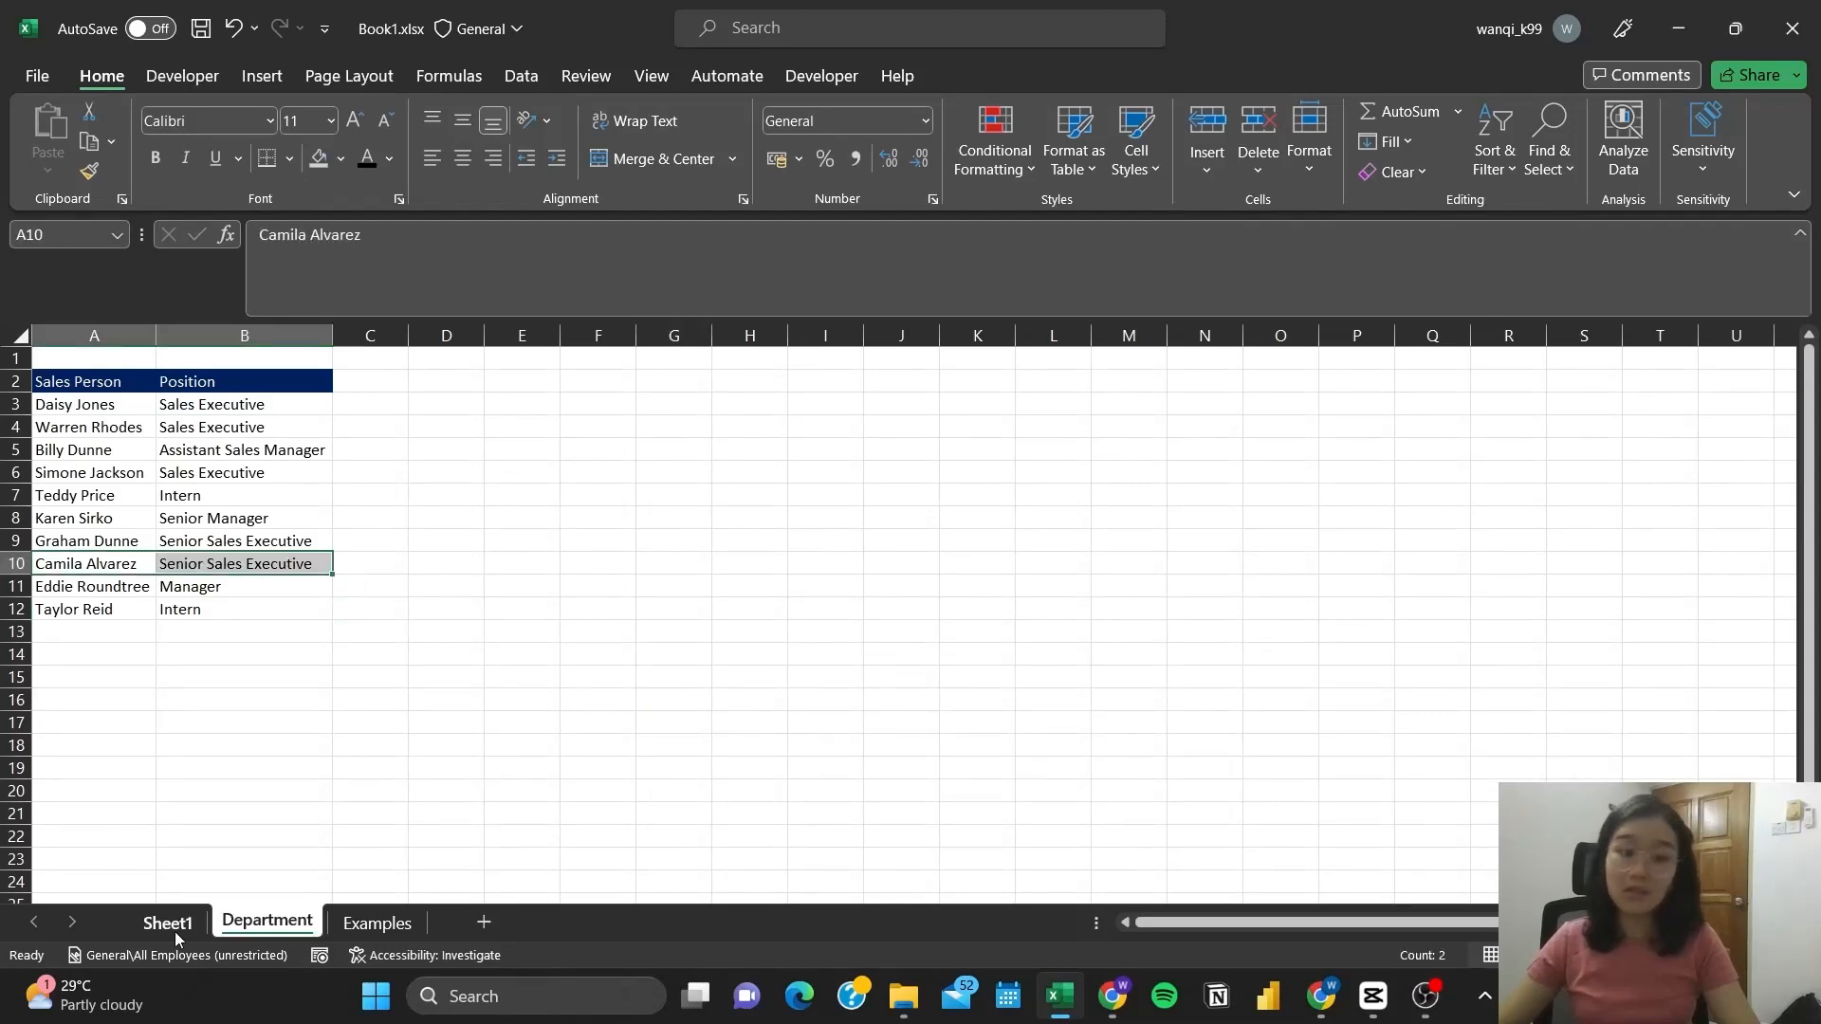
pyautogui.click(174, 931)
# Fill the XLOOKUP formula from F4 down to F13 in the Department column.
pyautogui.click(588, 443)
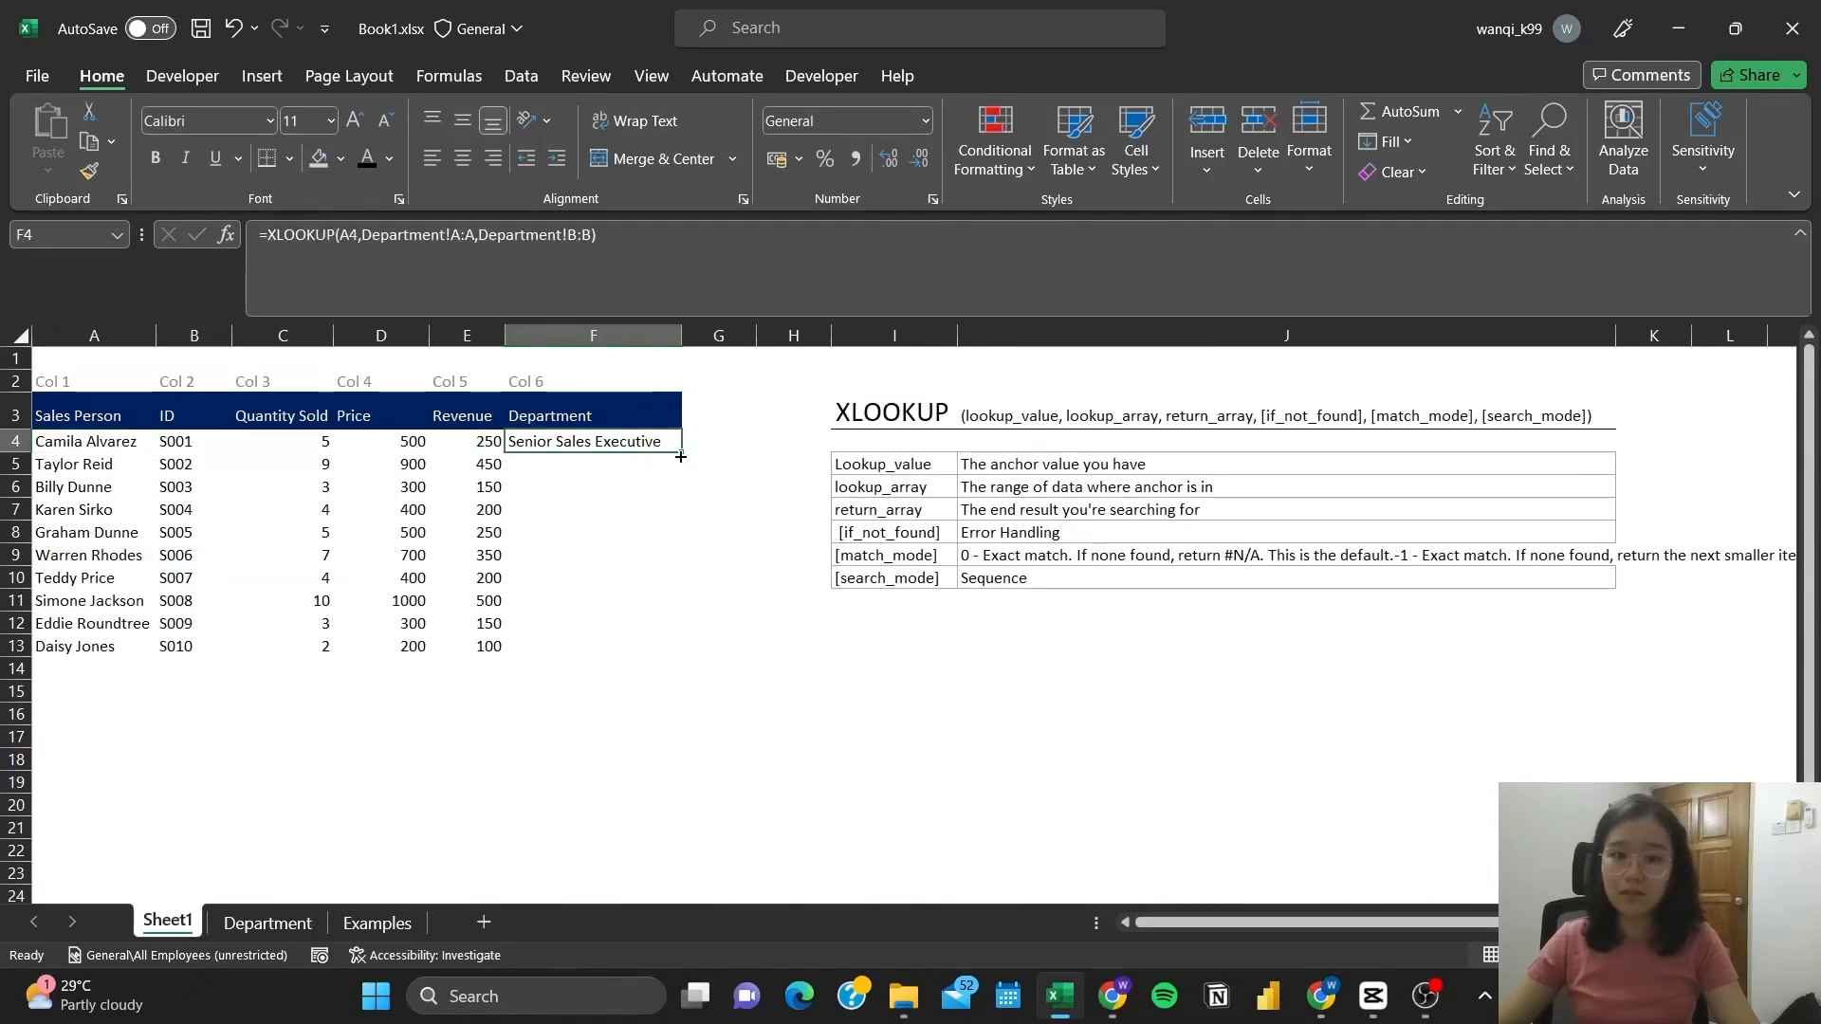
pyautogui.moveTo(681, 451); pyautogui.dragTo(674, 657)
pyautogui.click(717, 532)
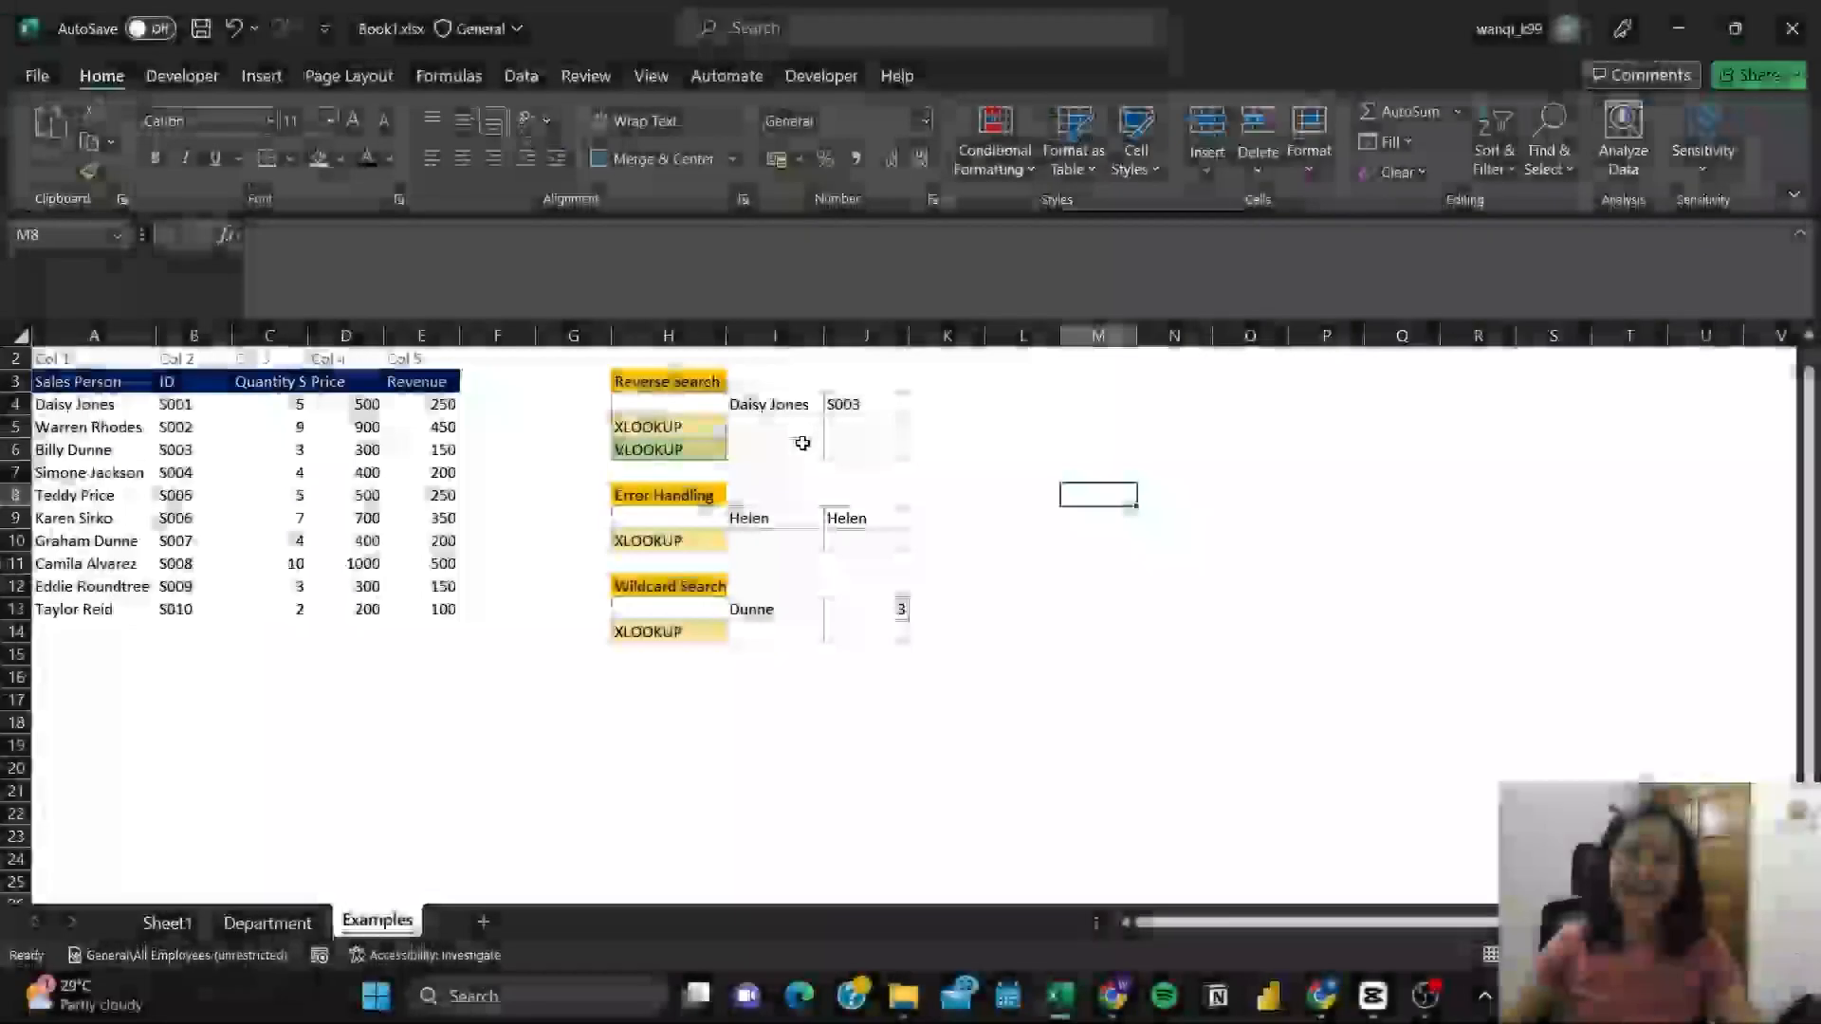
# On the Examples sheet, enter =XLOOKUP(I4,A4:A13,E4:E13) in I5 to return the revenue for the sales person in I4.
pyautogui.click(811, 438)
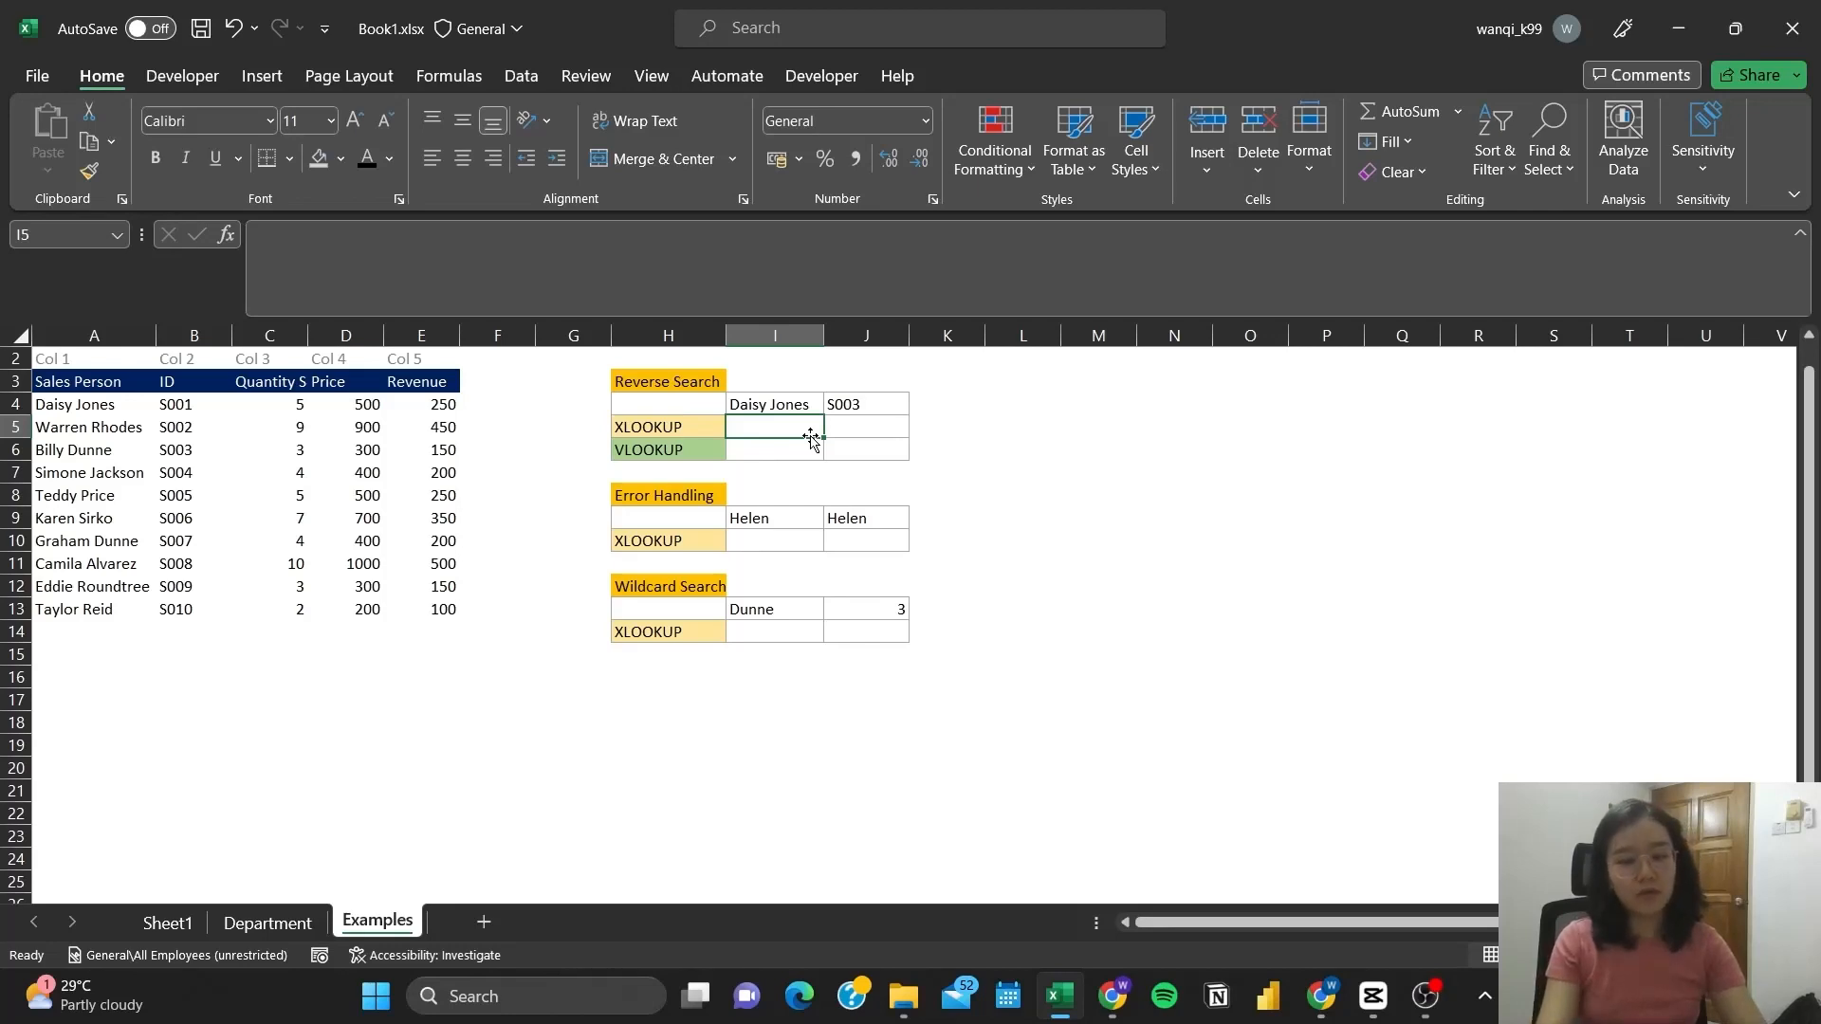
pyautogui.write('=x')
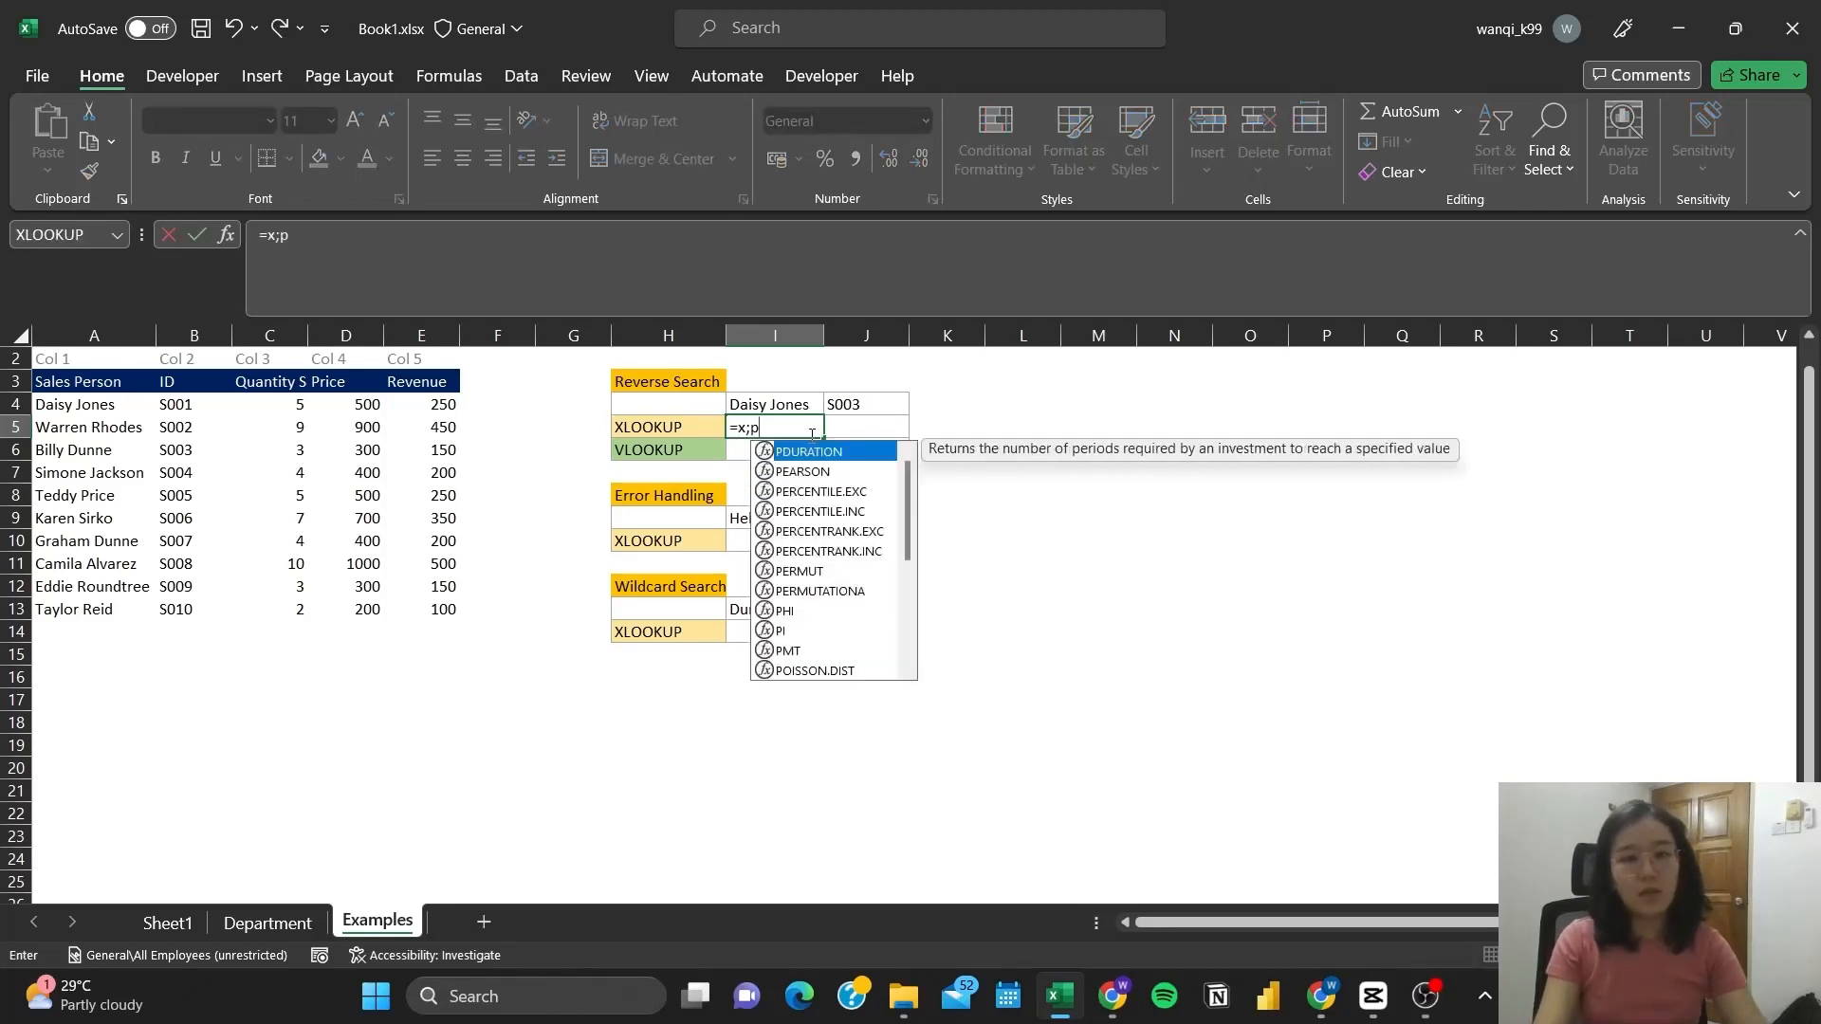
pyautogui.write('lo')
pyautogui.press('Tab')
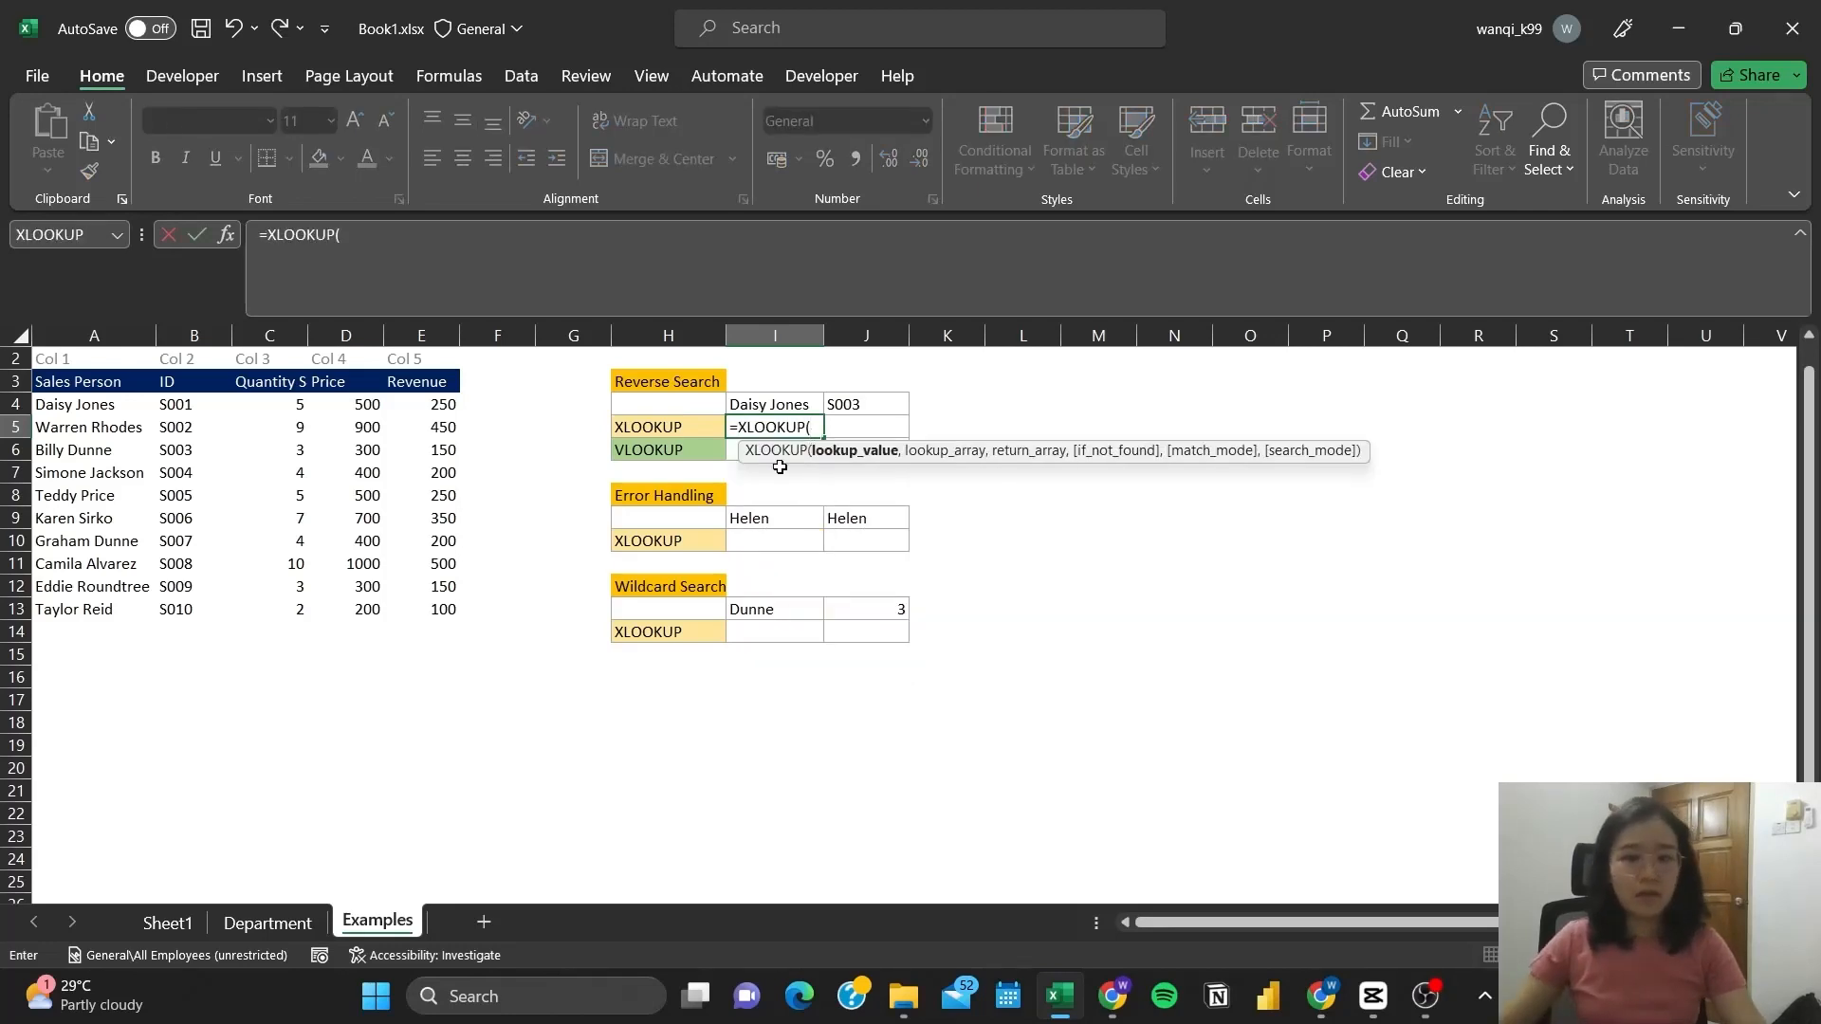
pyautogui.click(786, 406)
pyautogui.write(',')
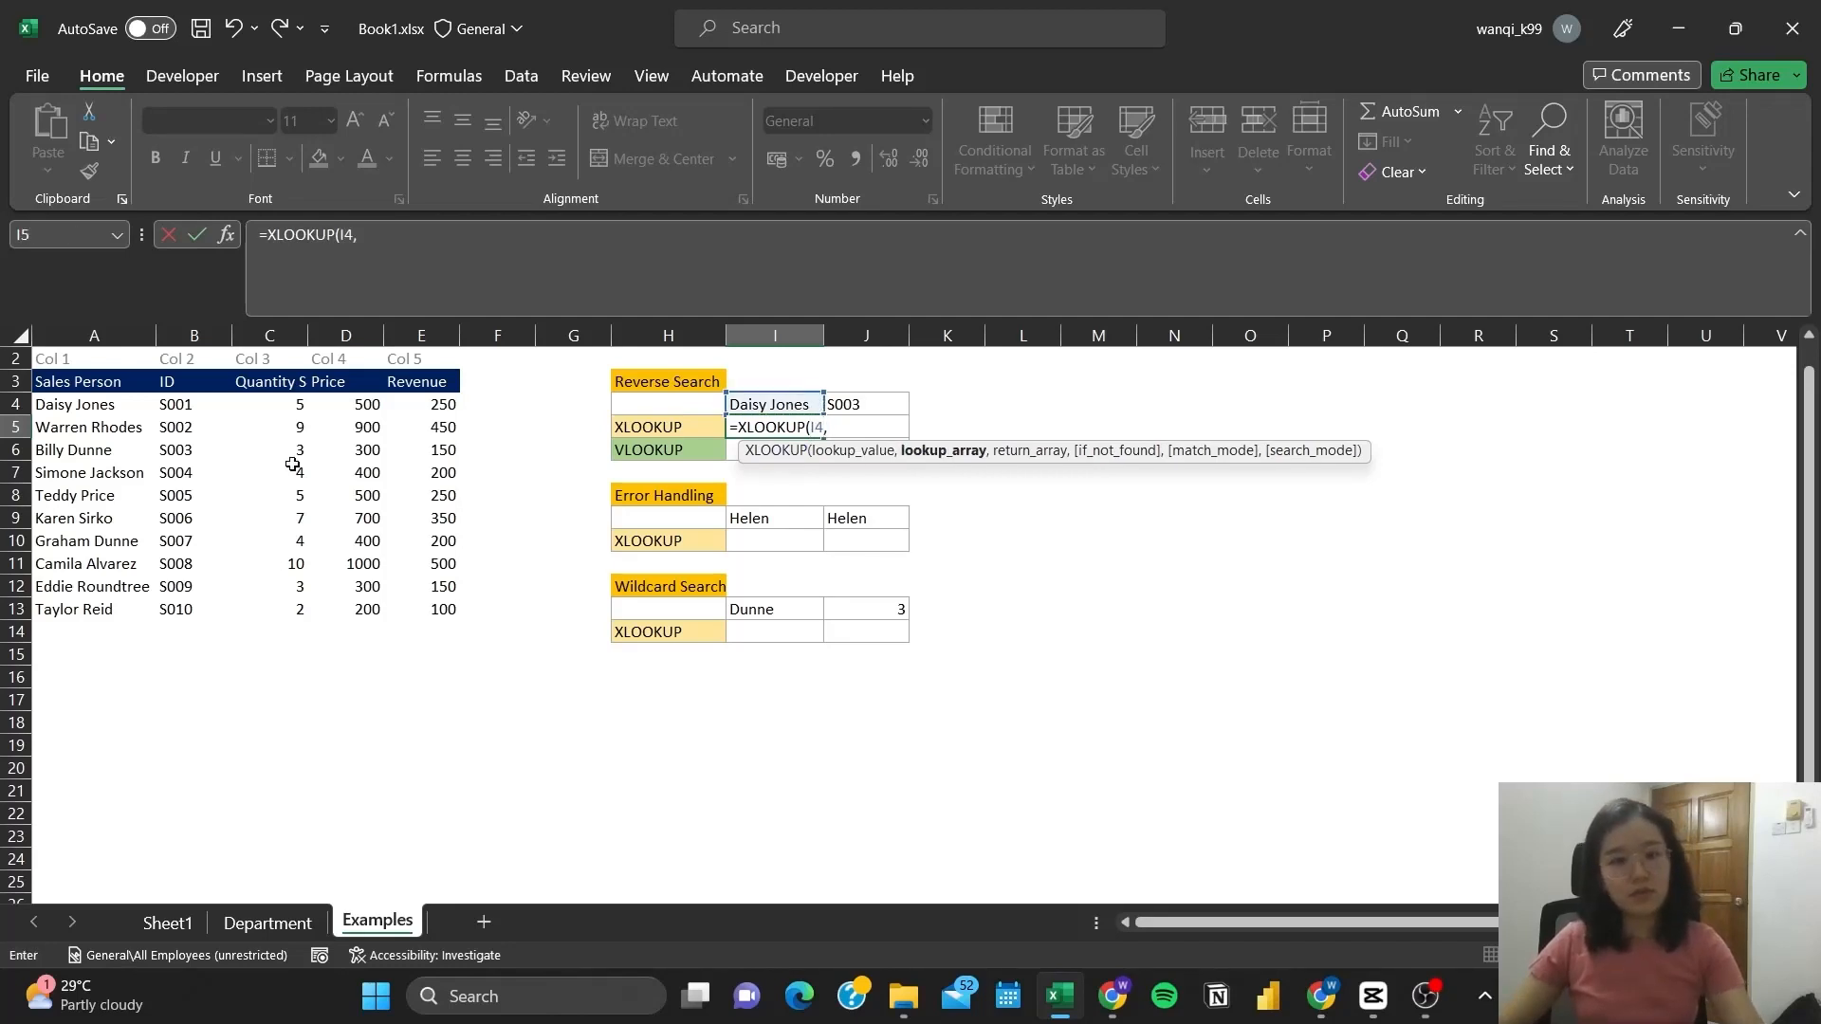
pyautogui.moveTo(120, 404); pyautogui.dragTo(125, 607)
pyautogui.write(',')
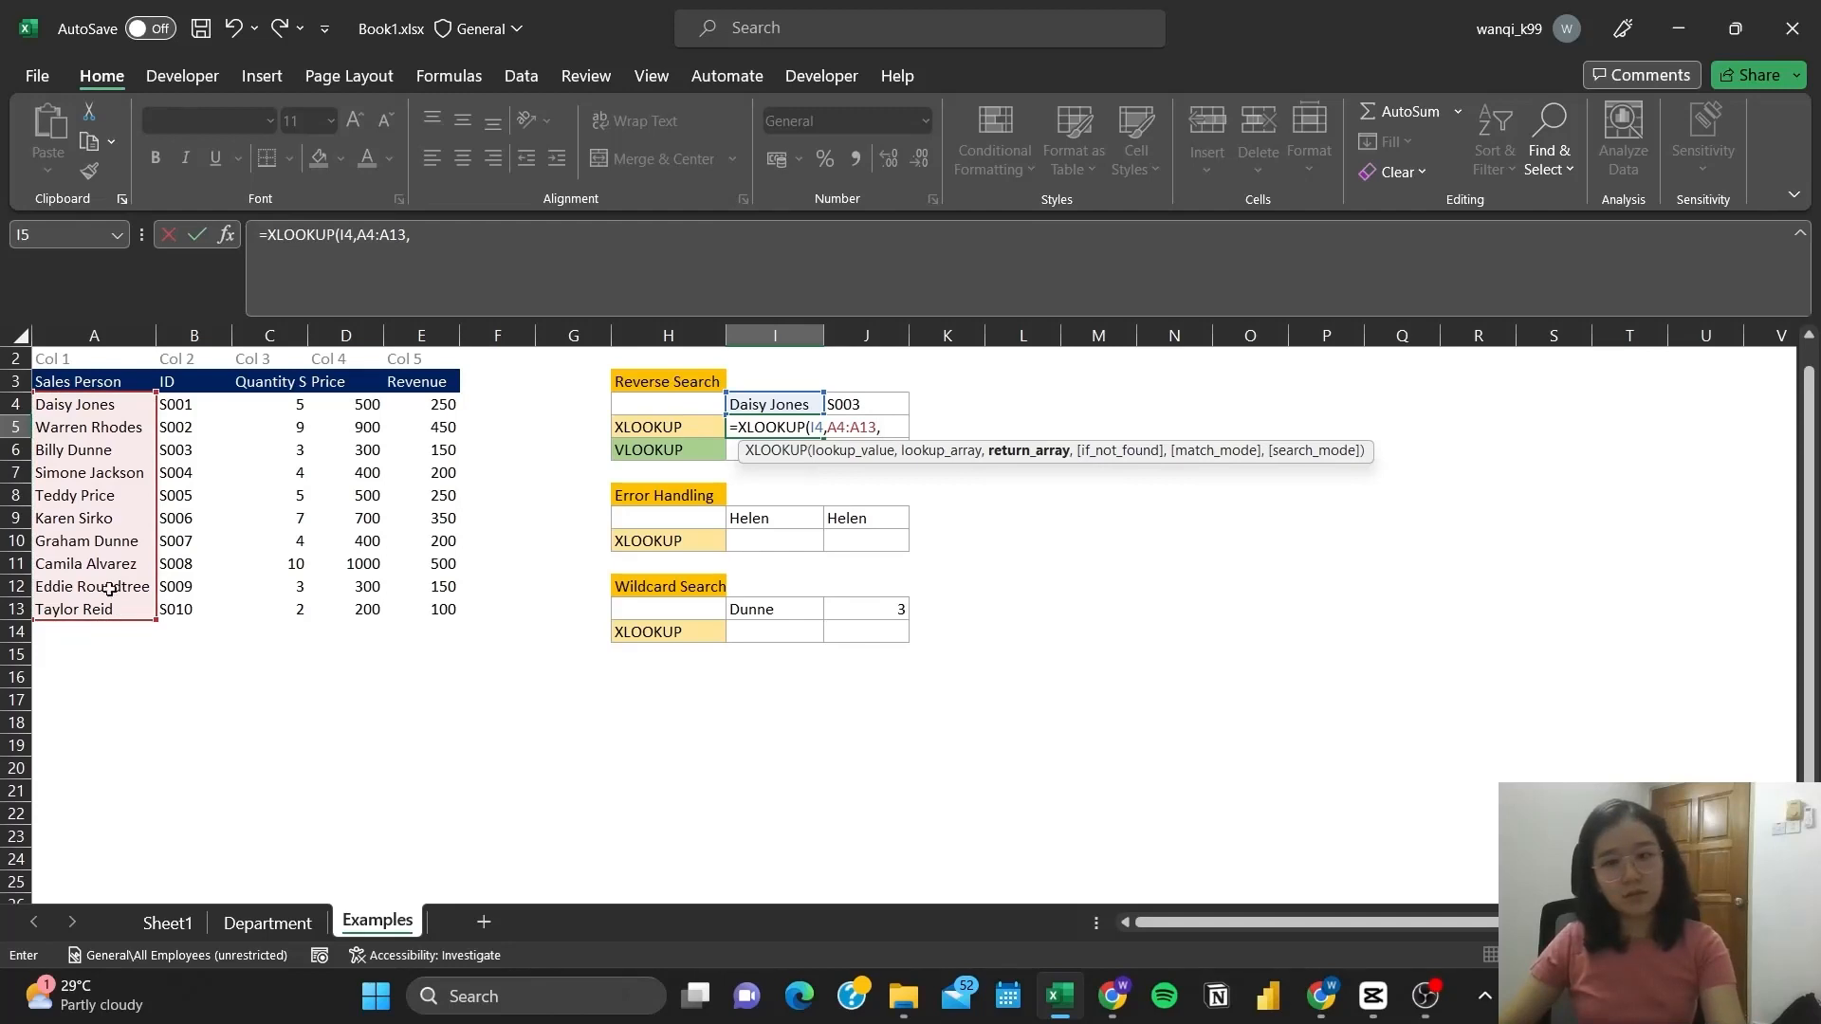
pyautogui.moveTo(439, 399); pyautogui.dragTo(450, 612)
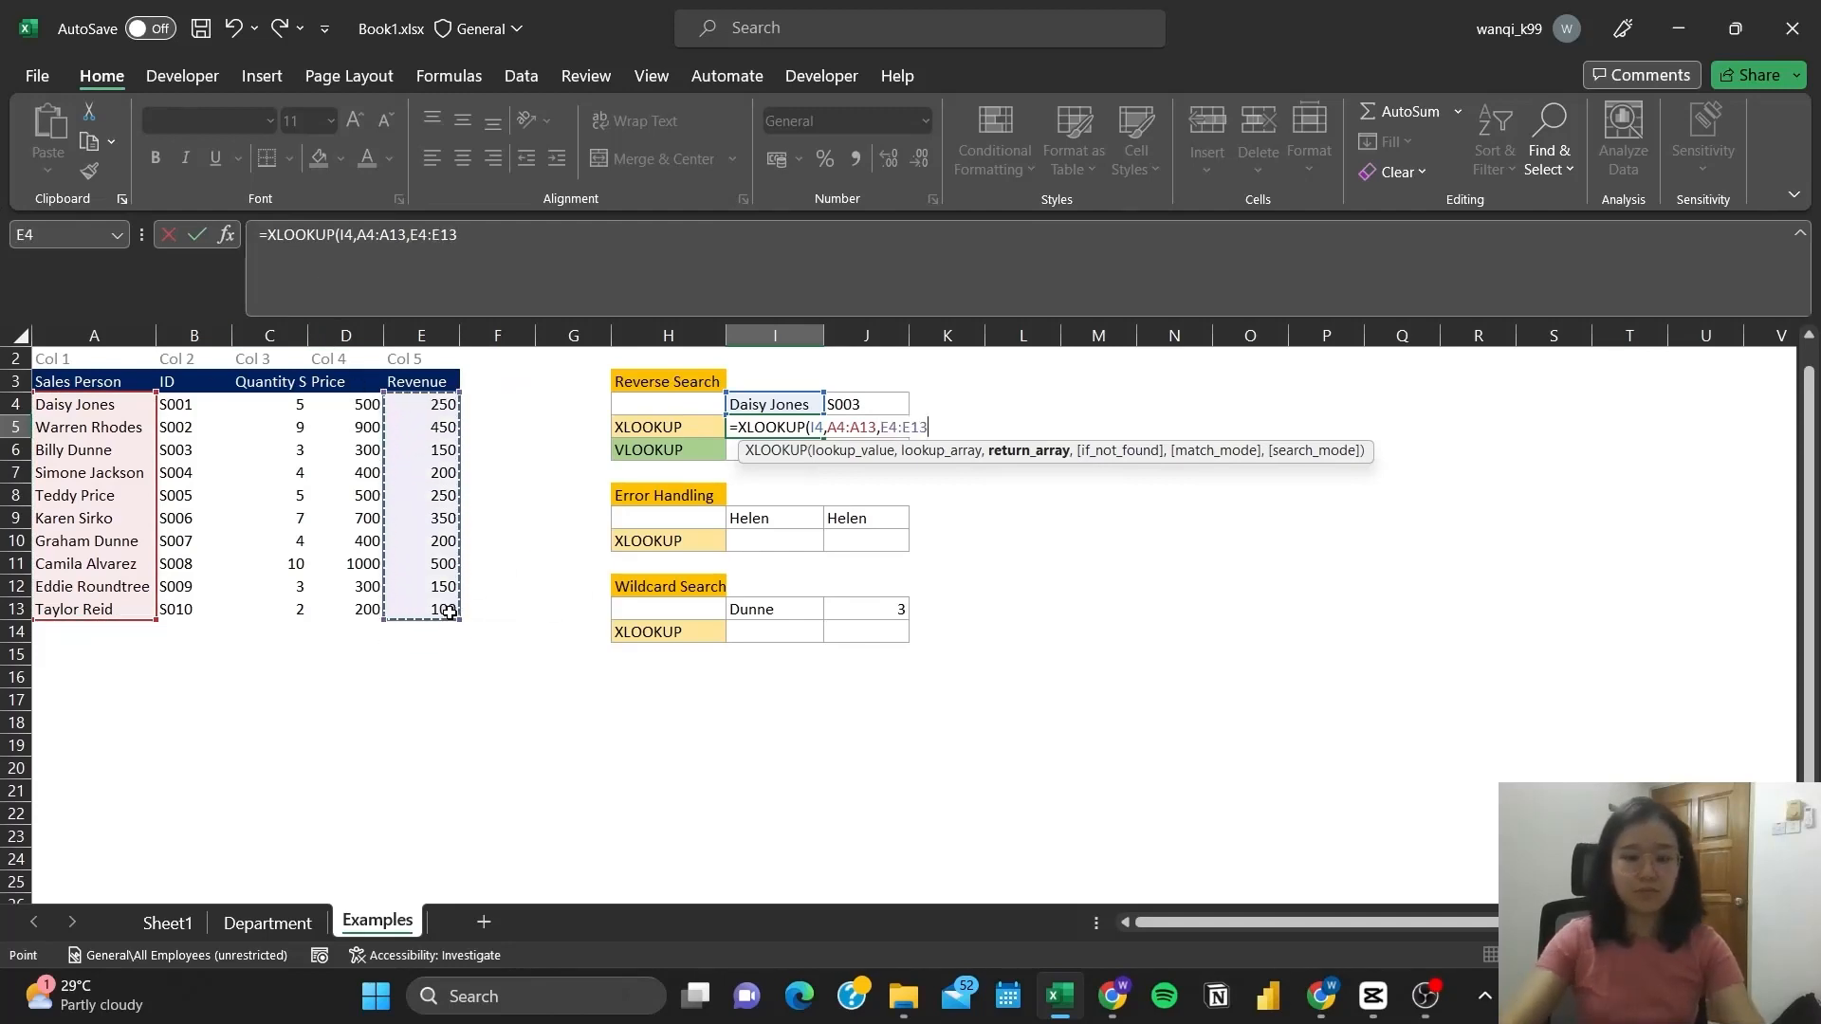
pyautogui.press('Return')
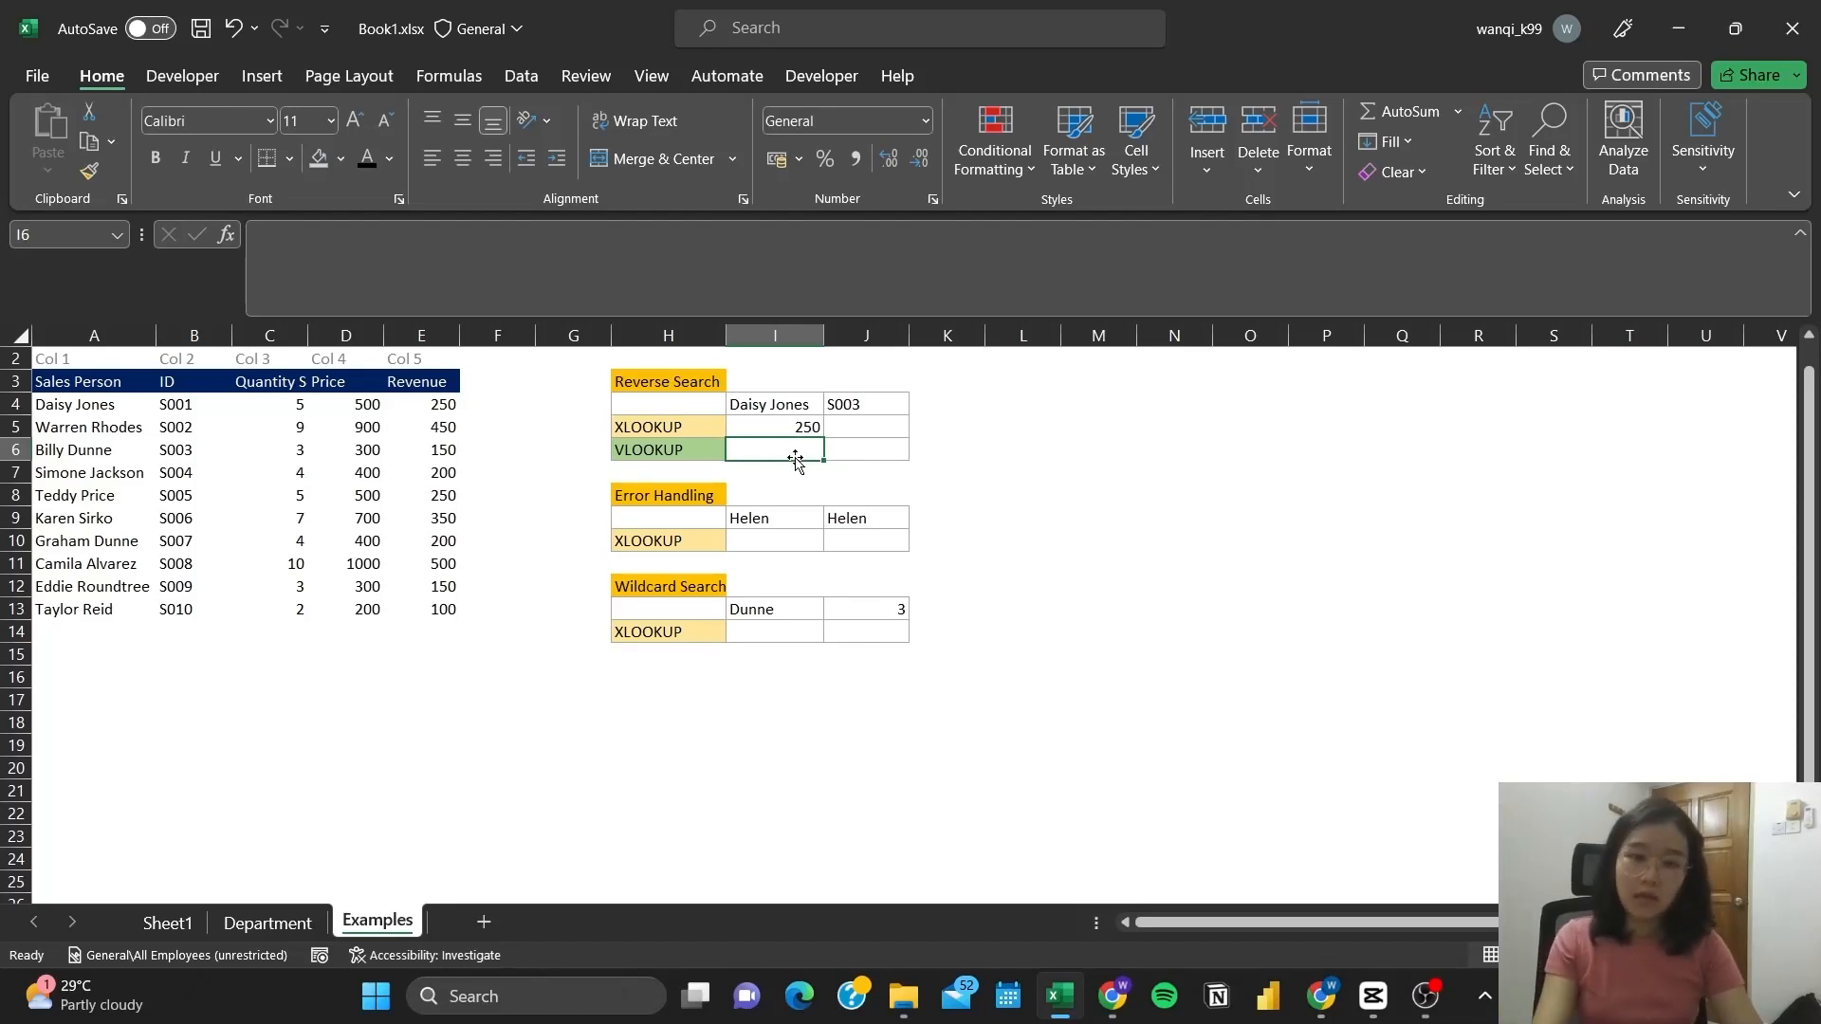
# Enter =VLOOKUP(I4,A4:E13,5) in I6 to look up the same sales person's revenue.
pyautogui.write('=vlook')
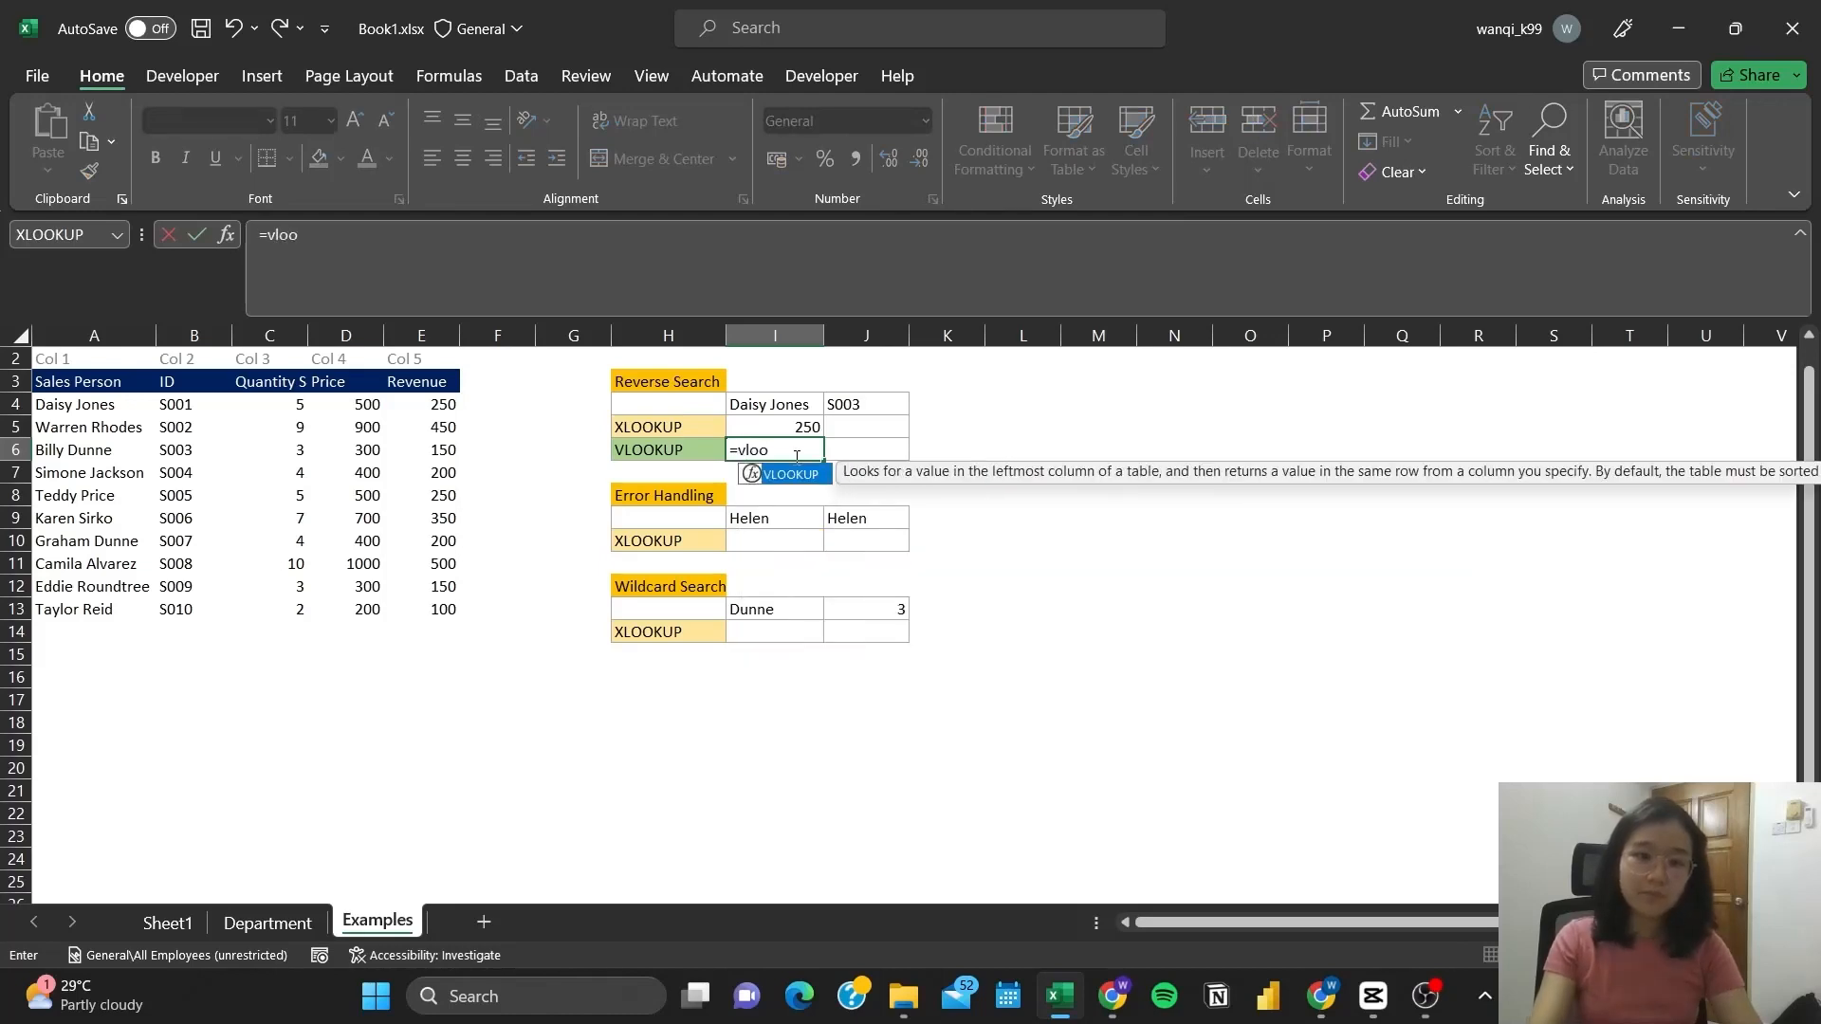
pyautogui.press('Tab')
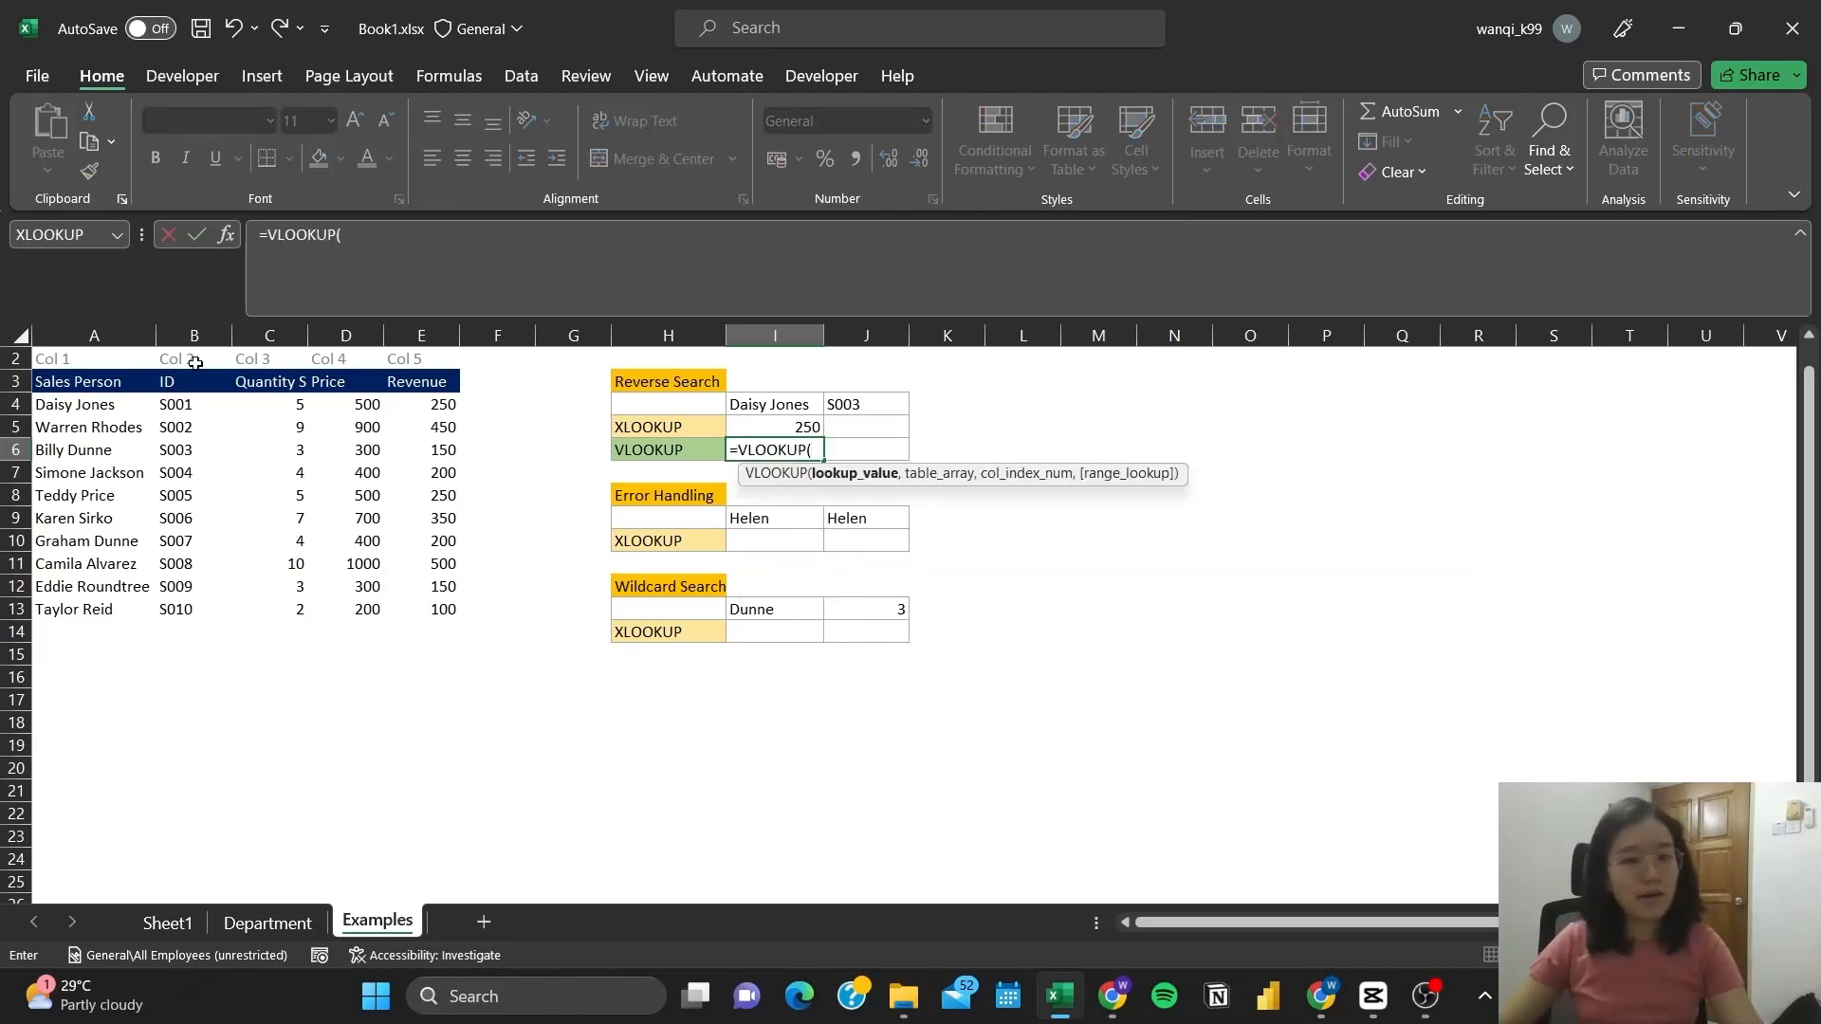
pyautogui.click(804, 404)
pyautogui.write(',')
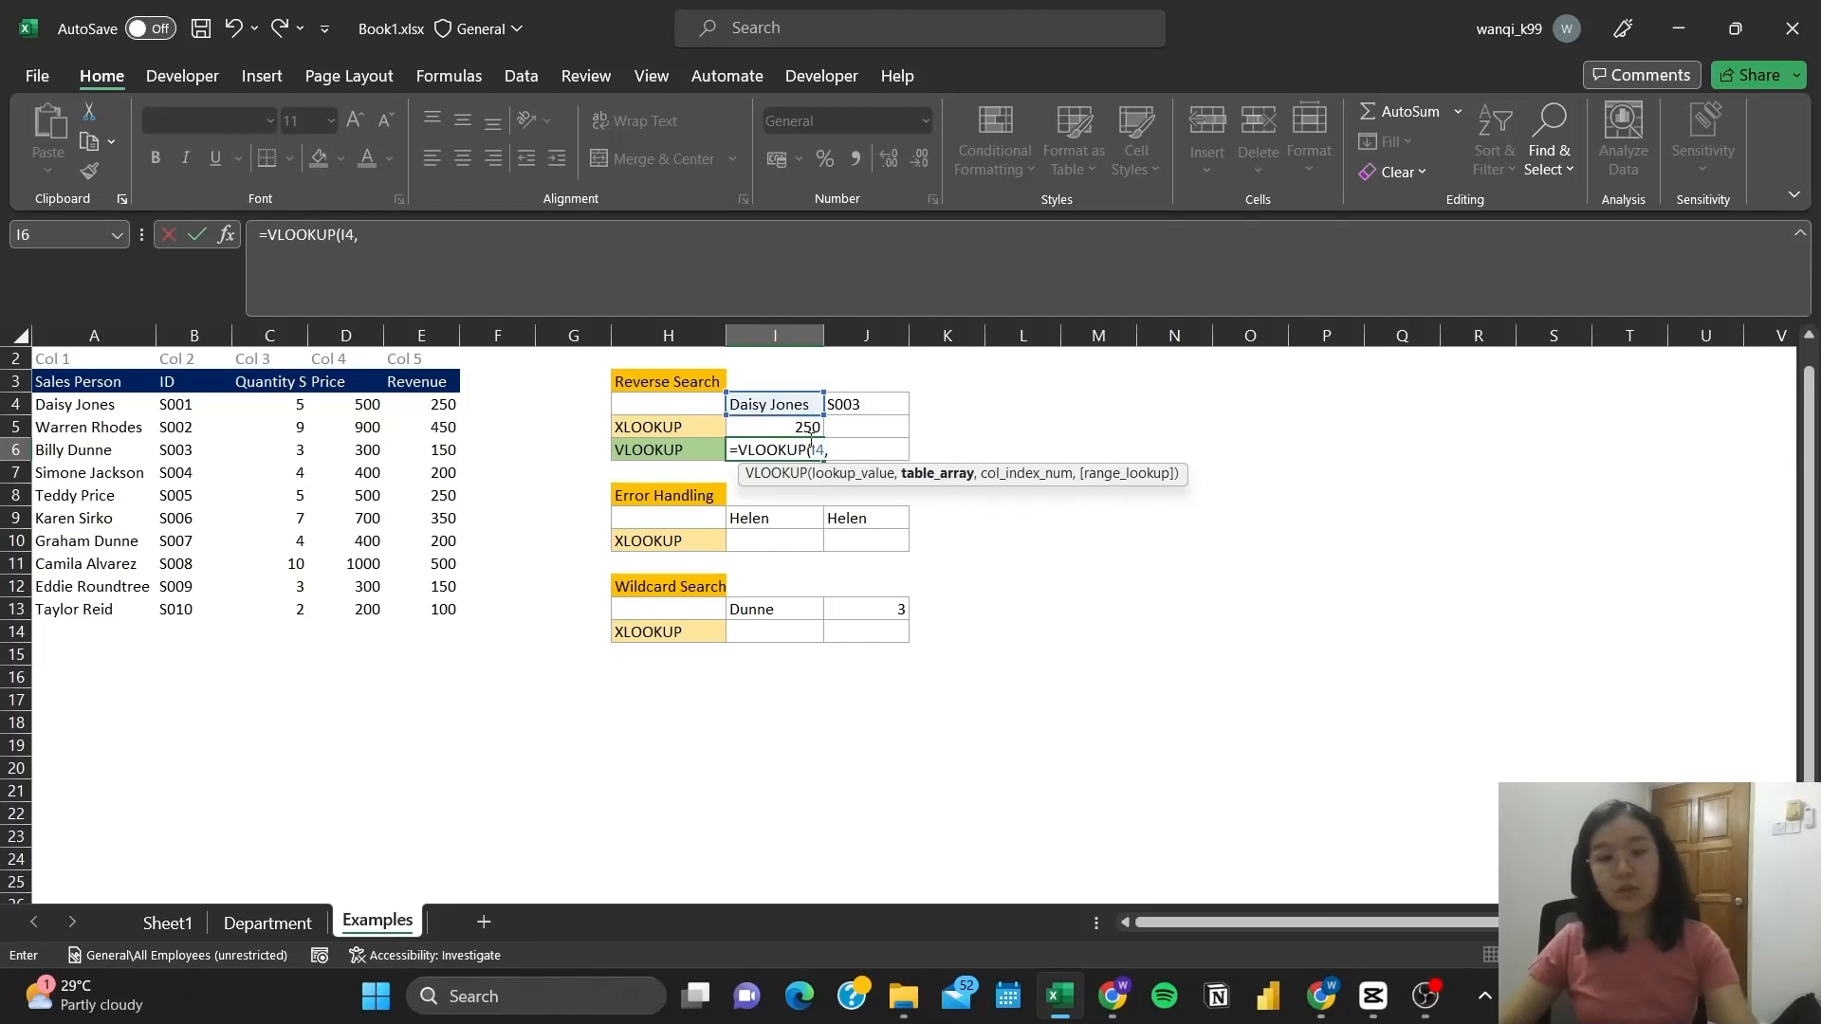
pyautogui.click(137, 415)
pyautogui.moveTo(138, 414); pyautogui.dragTo(433, 609)
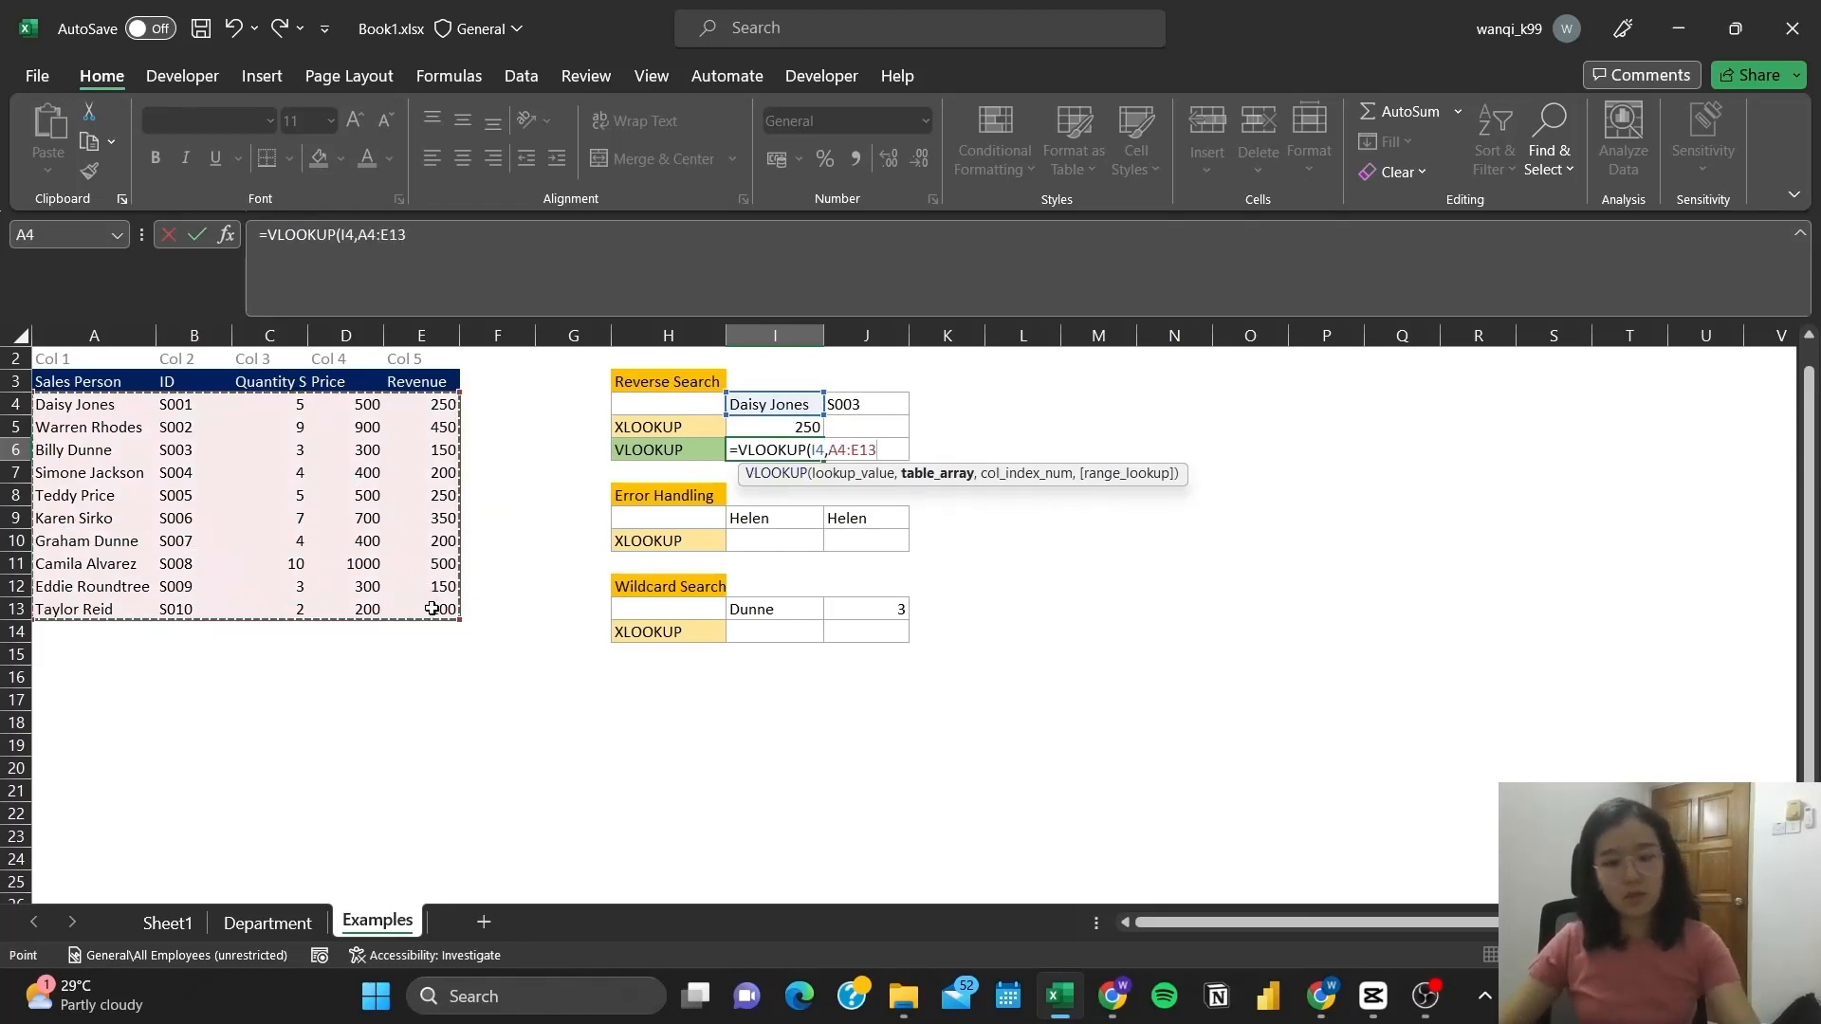
pyautogui.write(',')
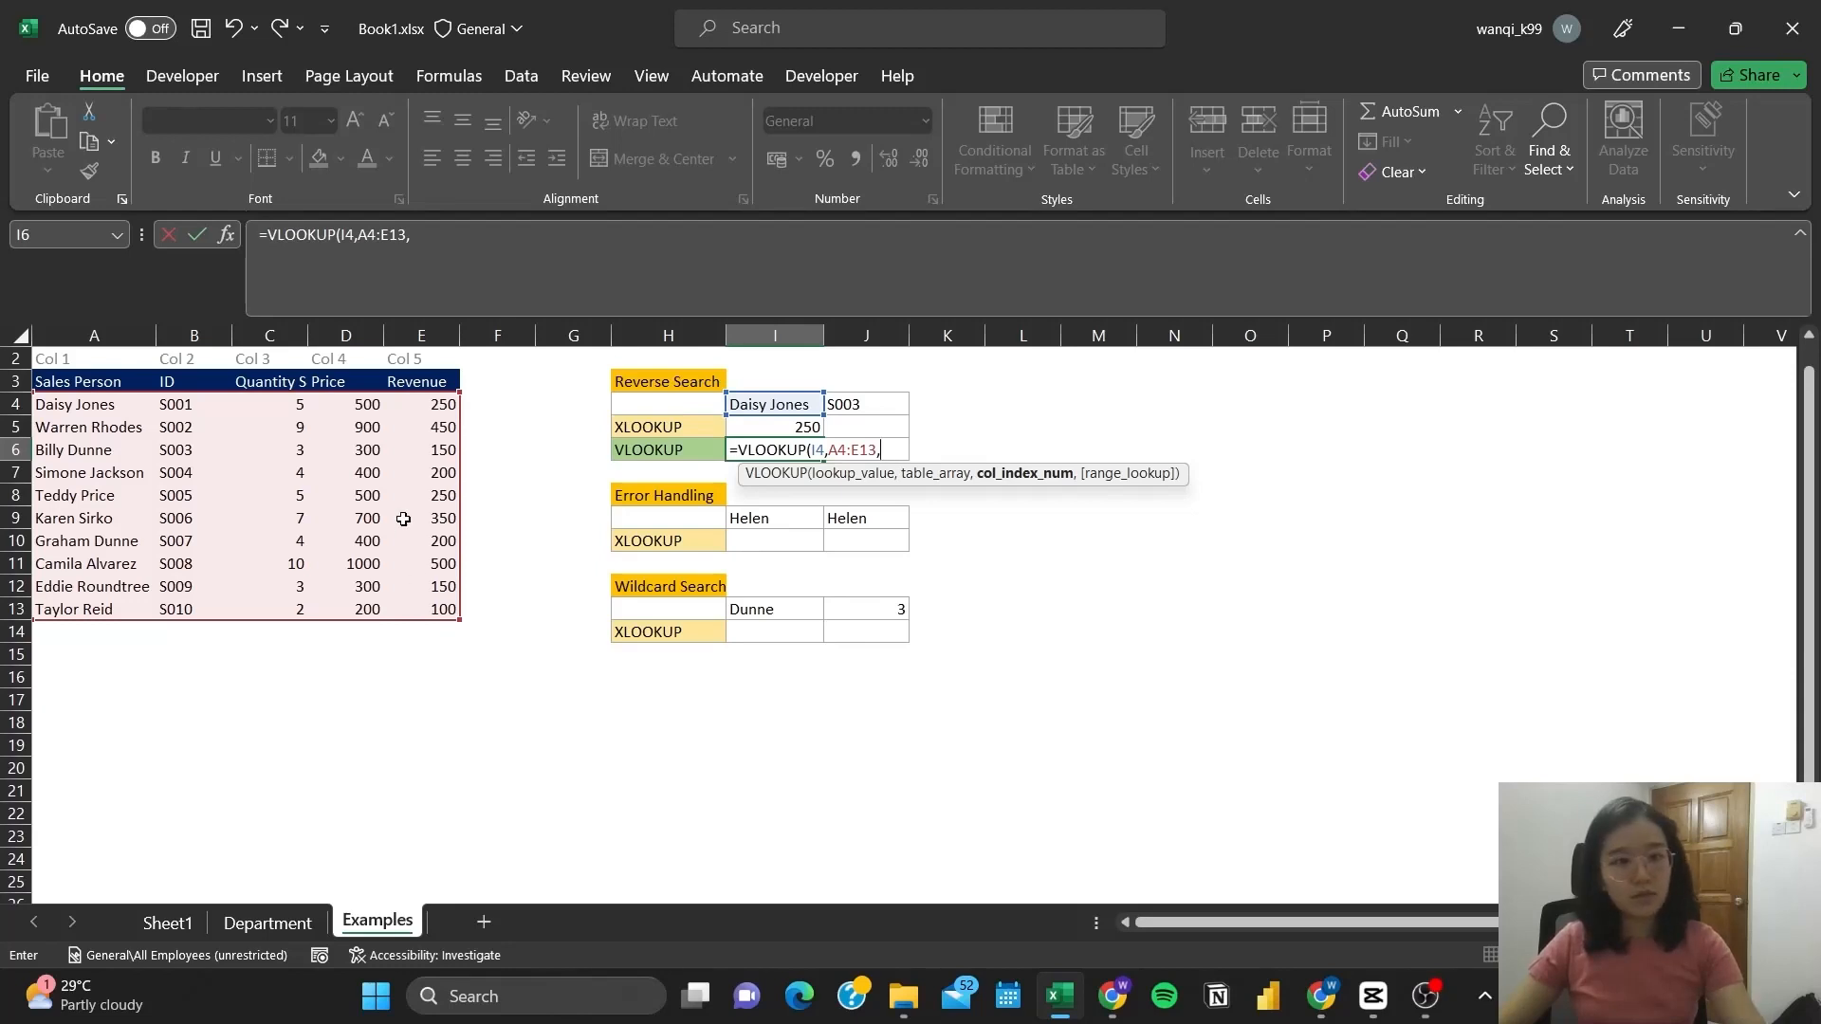
pyautogui.write('5')
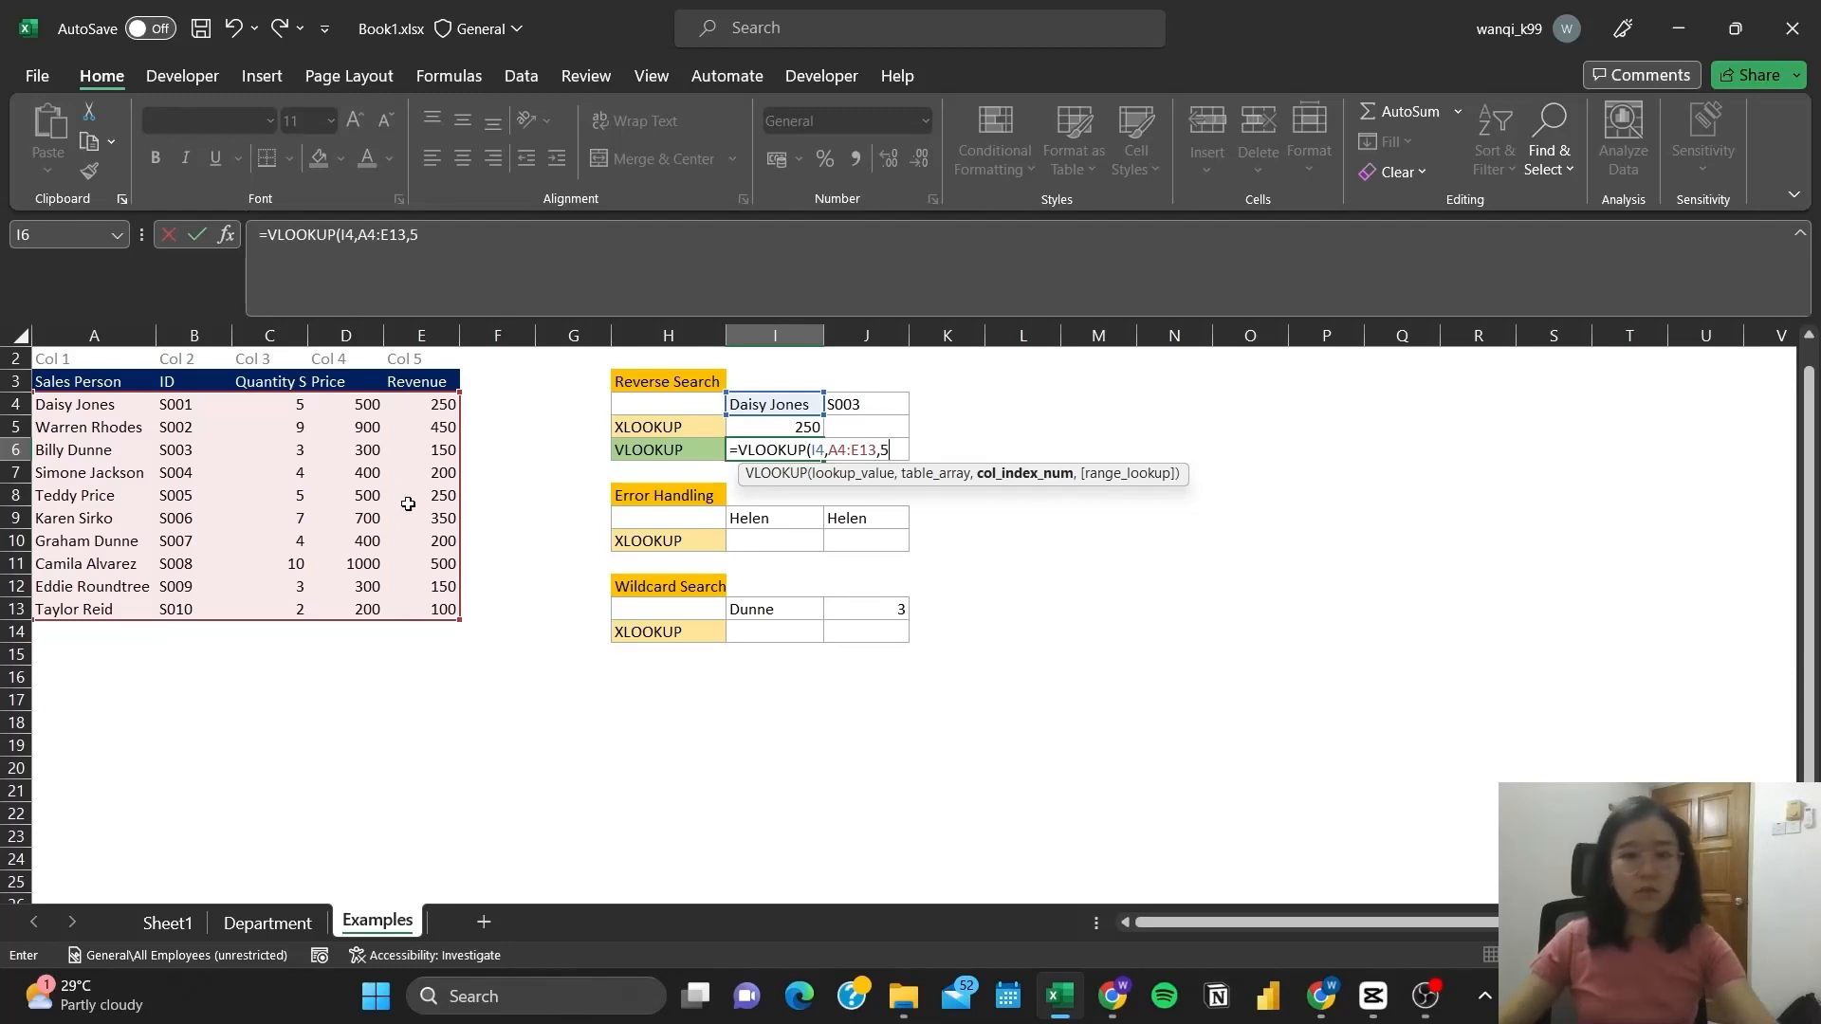
pyautogui.write(')')
pyautogui.press('Return')
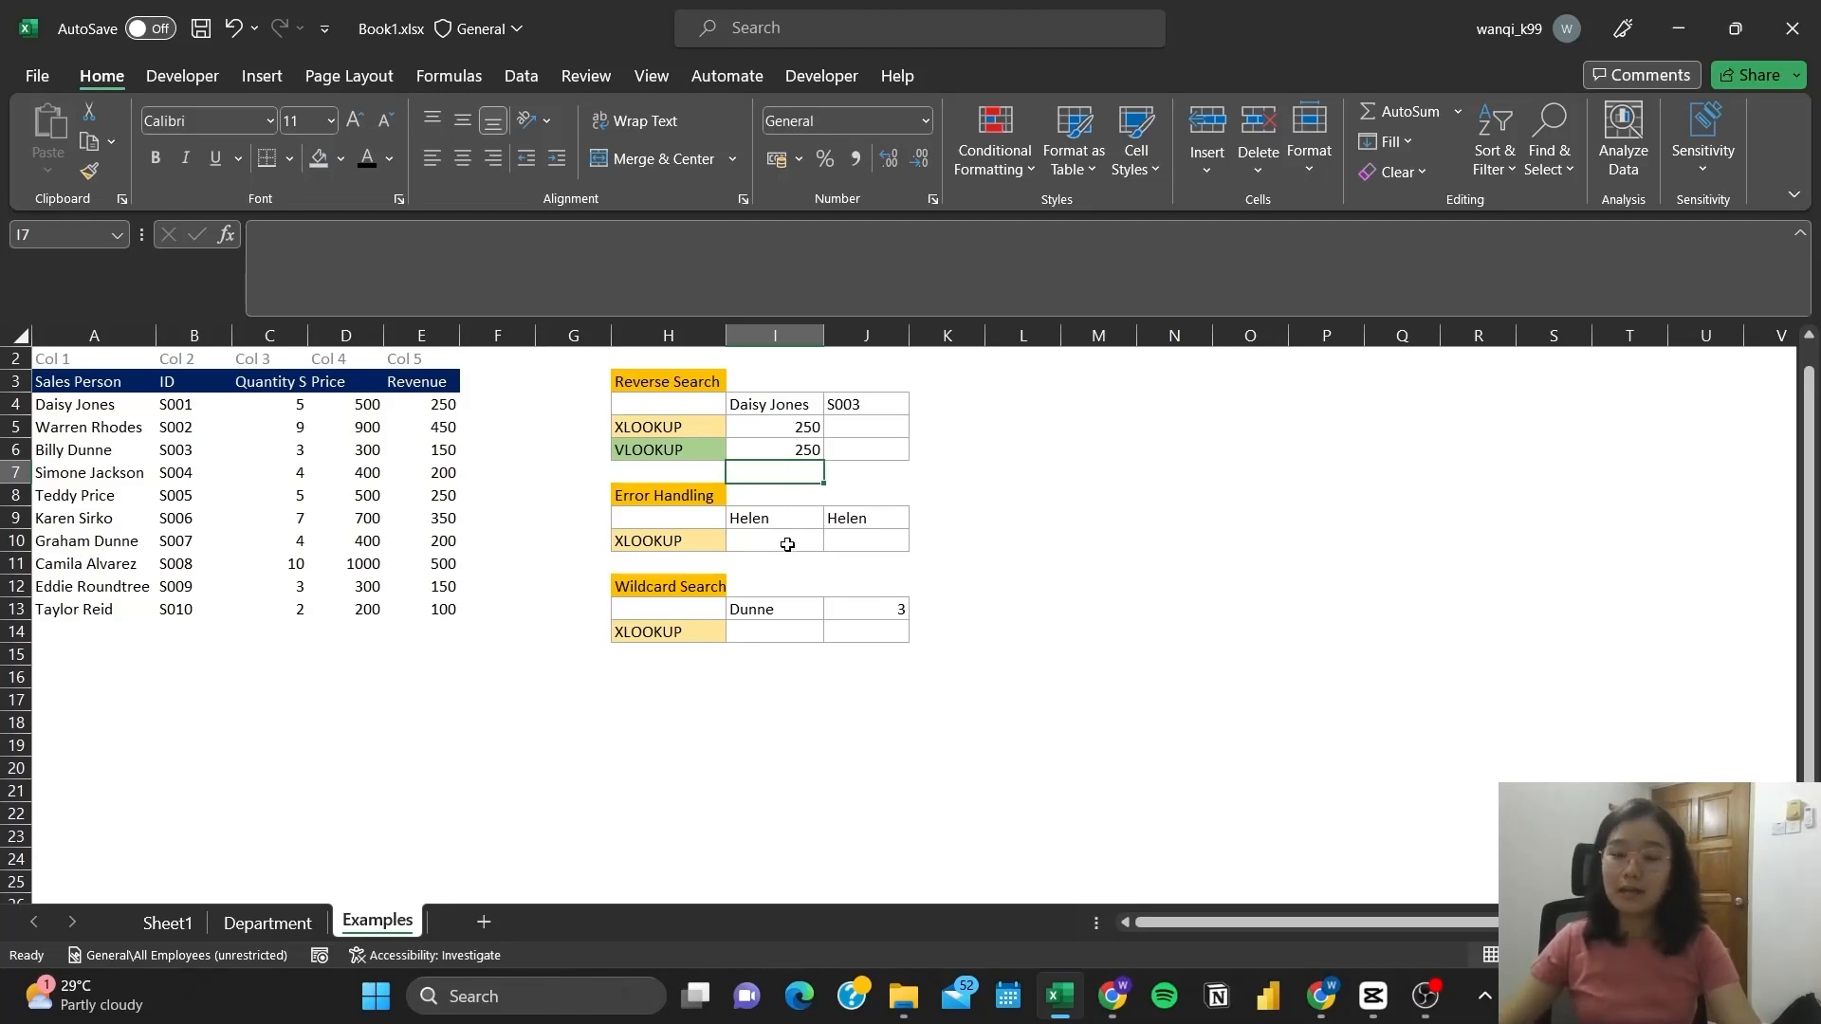
# Enter =XLOOKUP(J4,B4:B13,E4:E13) in J5 to return the revenue for the ID in J4.
pyautogui.click(879, 423)
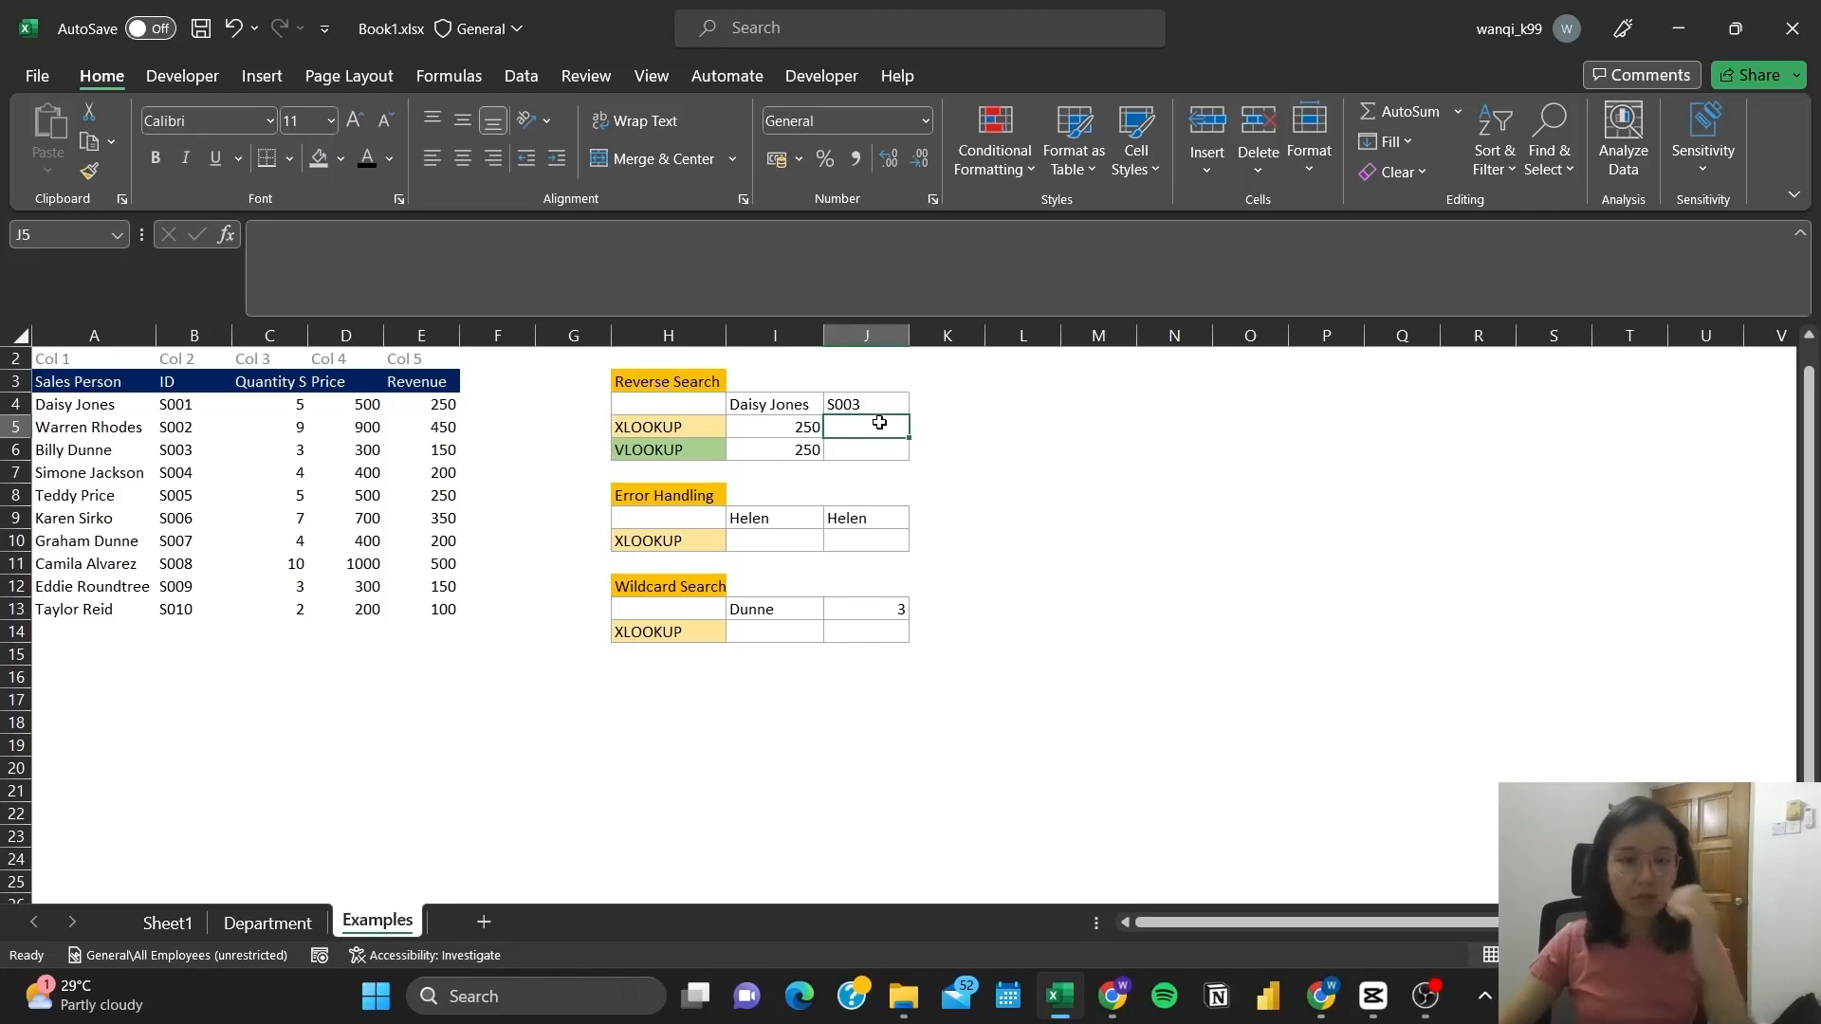
pyautogui.write('=x;')
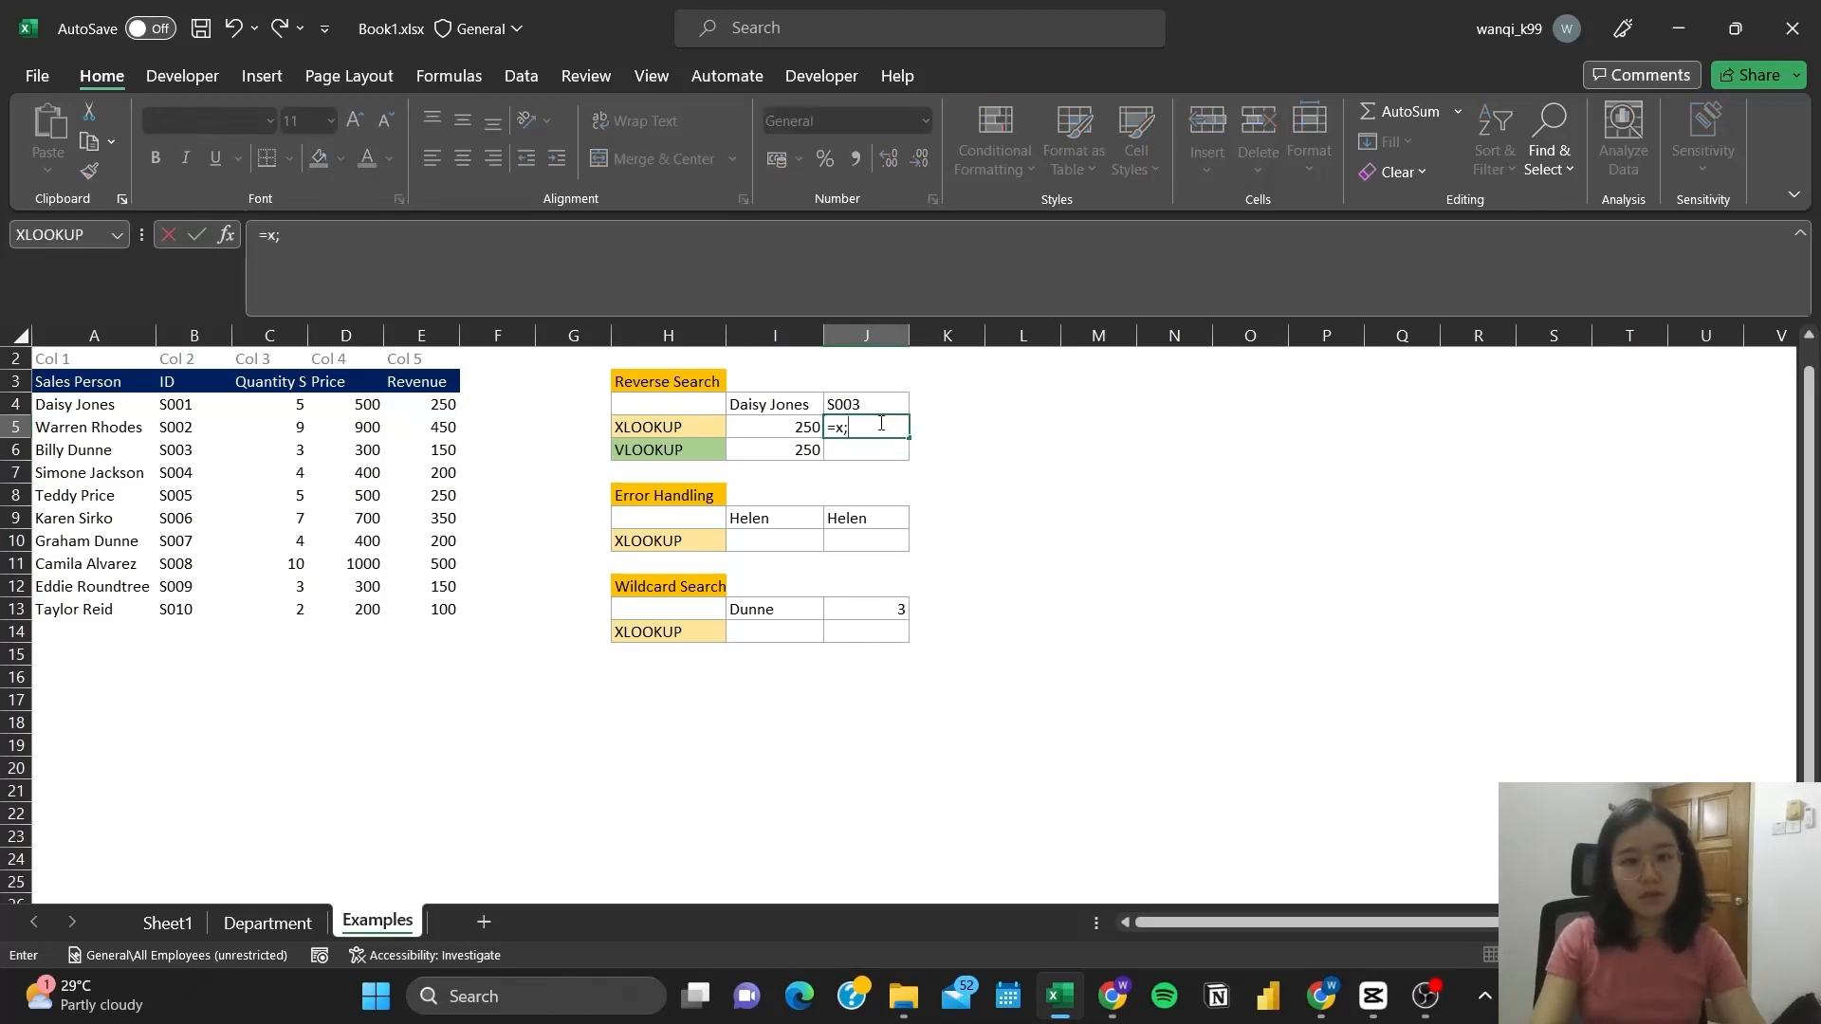
pyautogui.press('BackSpace')
pyautogui.write('lo')
pyautogui.press('Tab')
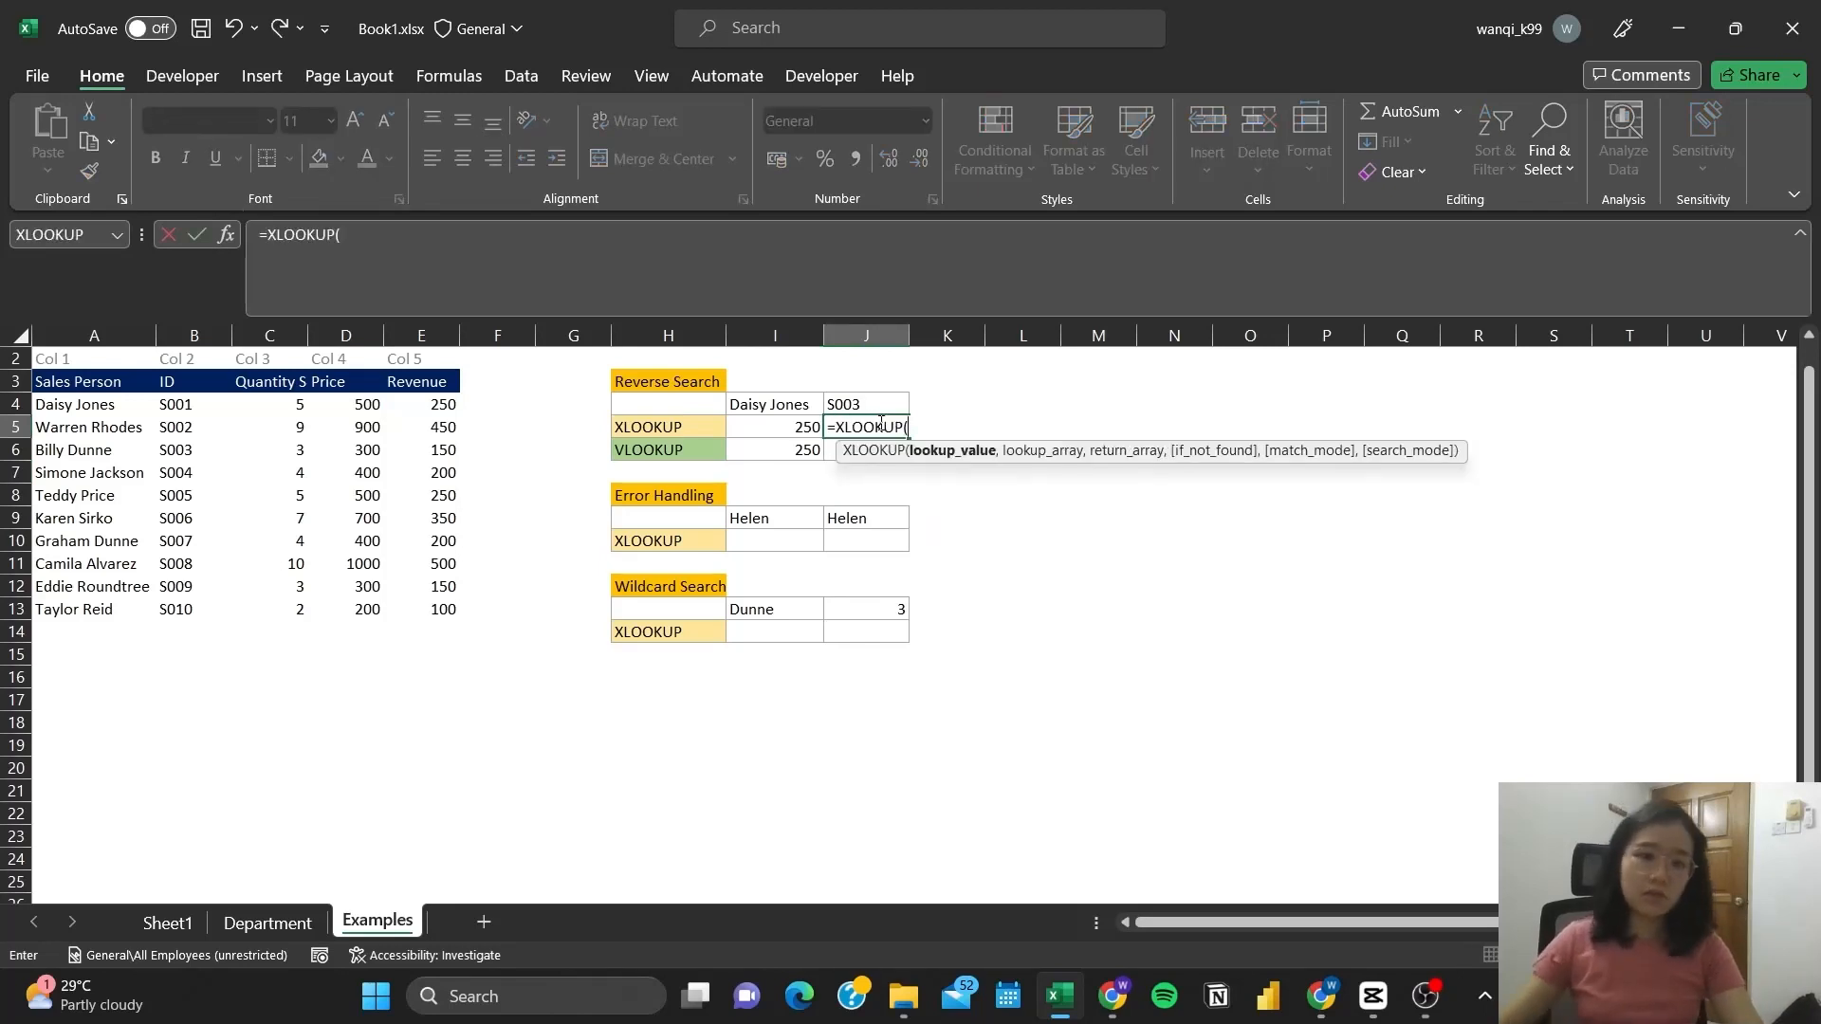
pyautogui.click(869, 404)
pyautogui.write(',')
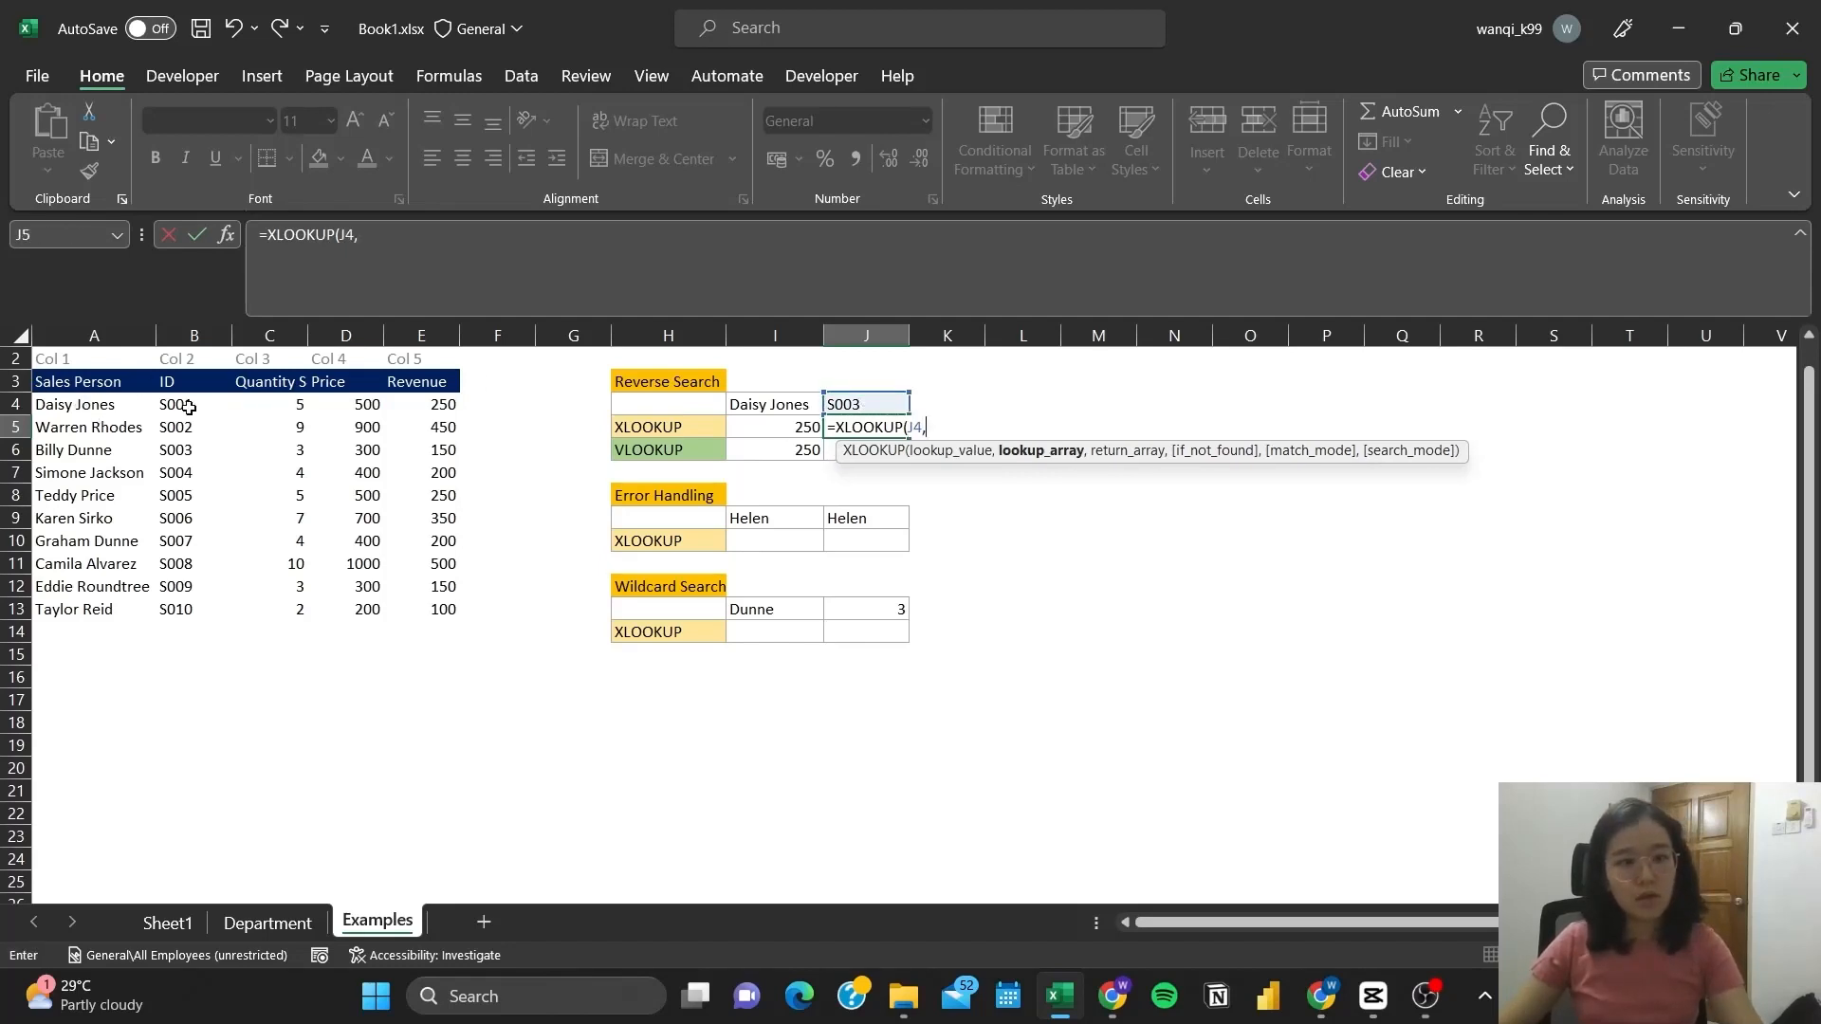
pyautogui.moveTo(197, 406); pyautogui.dragTo(199, 611)
pyautogui.write(',')
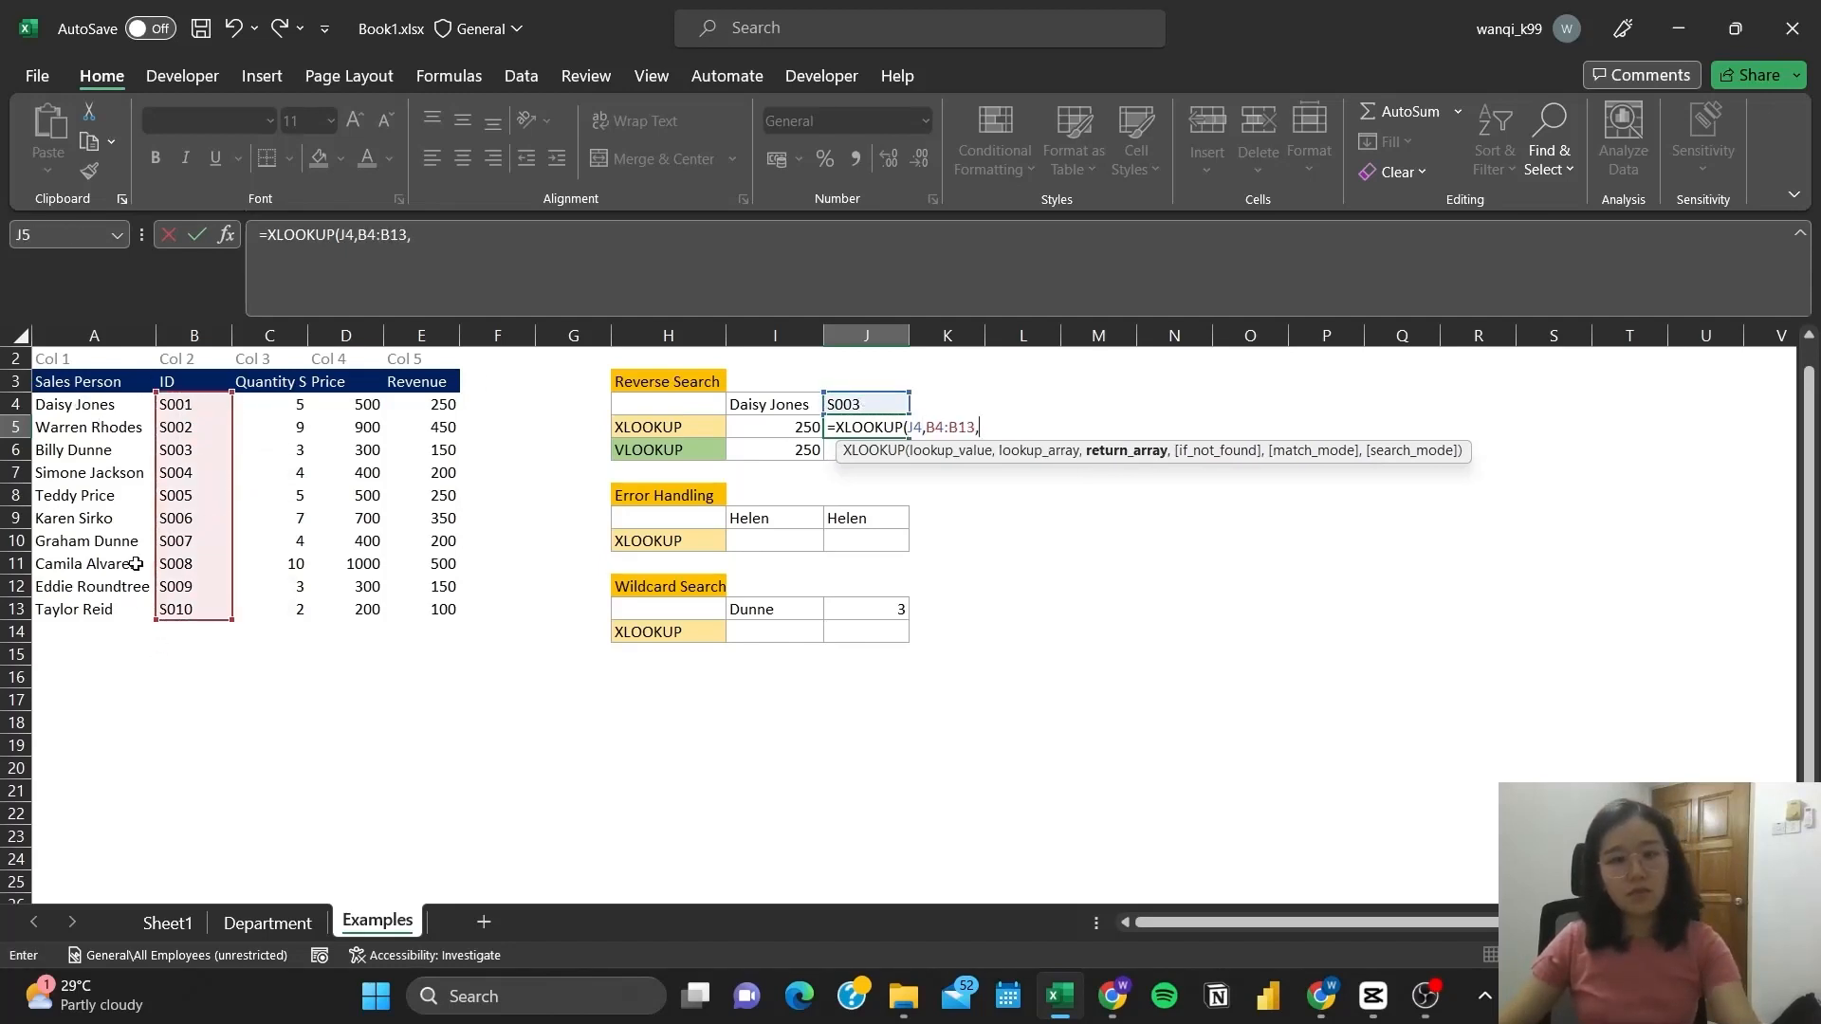
pyautogui.moveTo(431, 402); pyautogui.dragTo(453, 602)
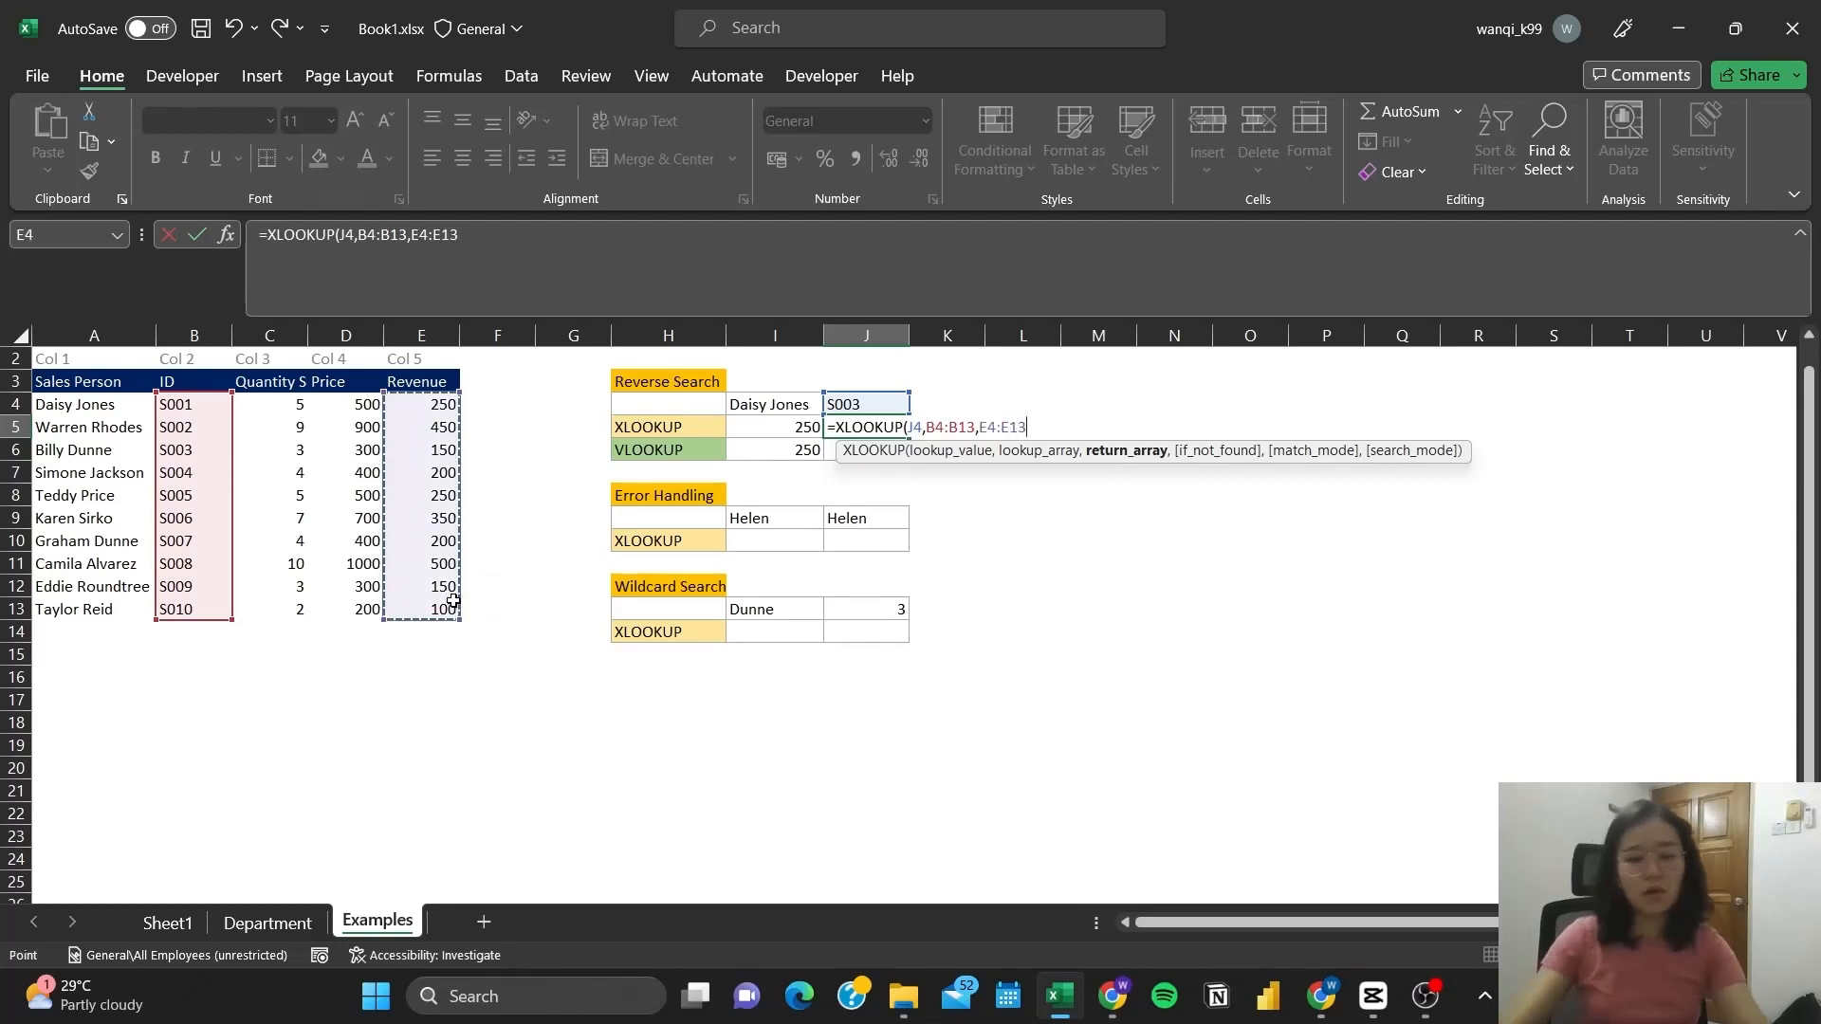
pyautogui.press('Return')
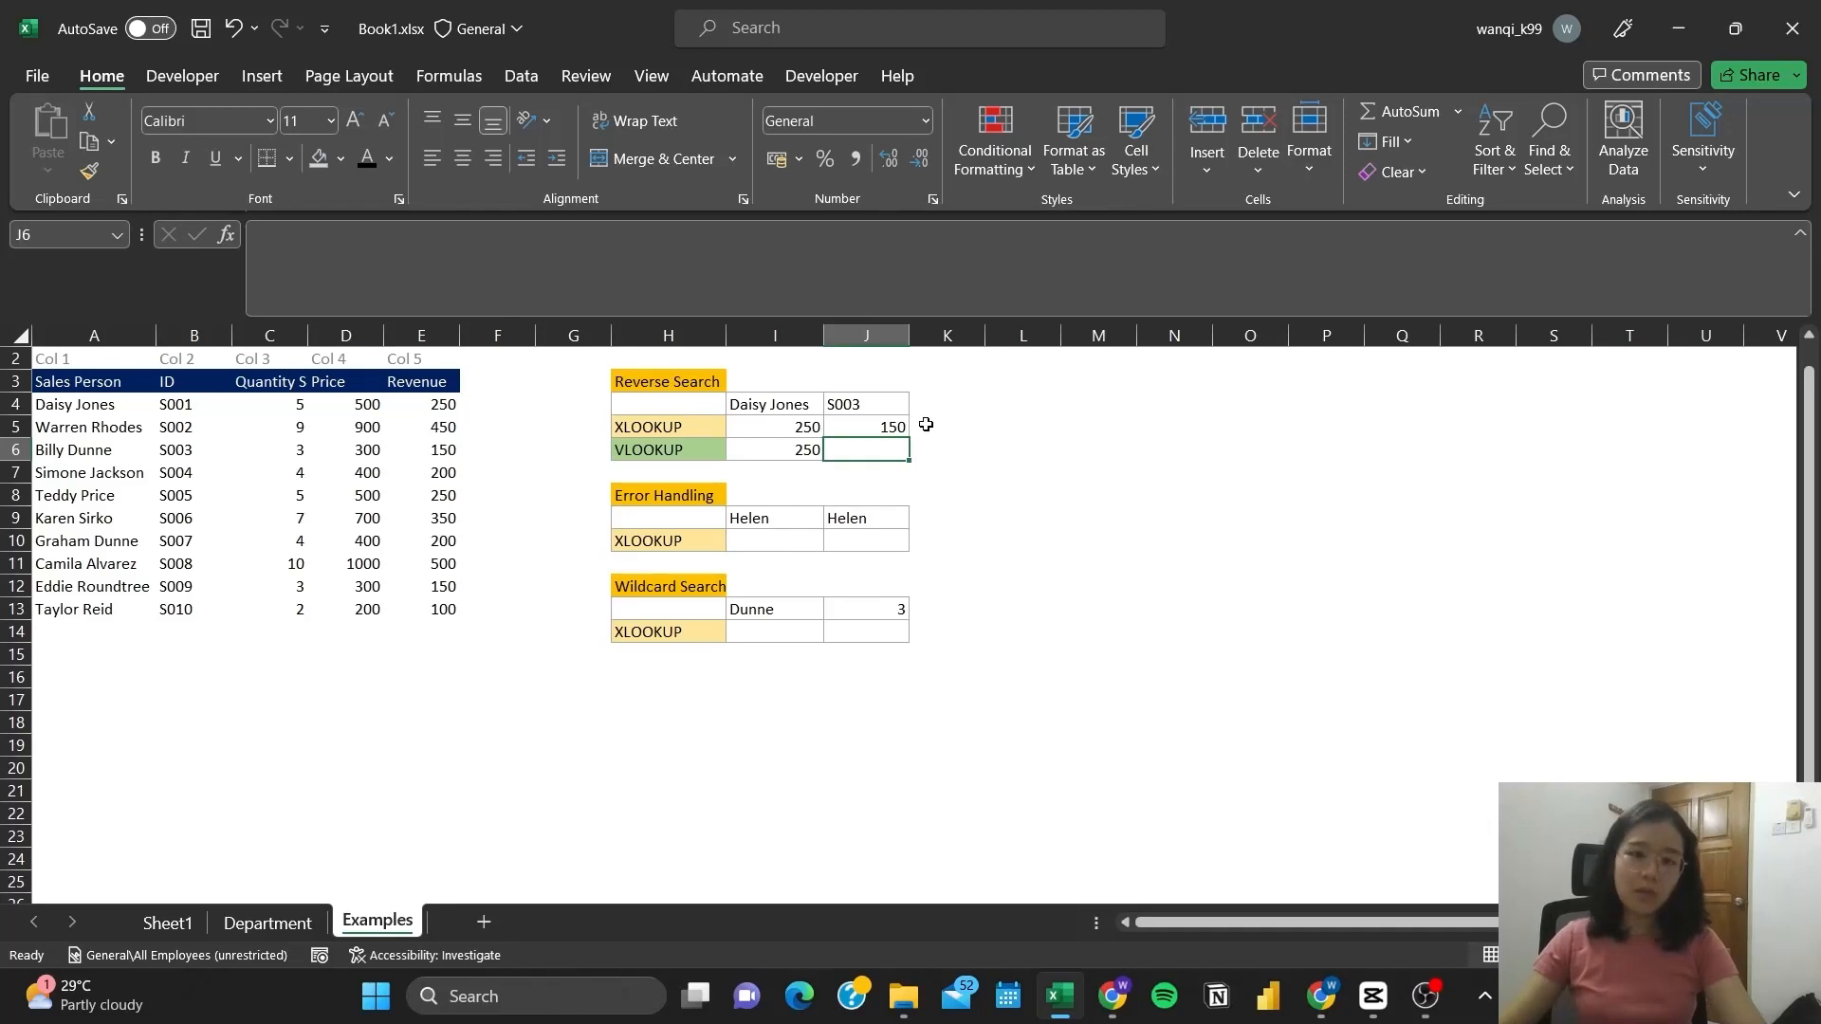
# Enter =VLOOKUP(J4,A4:E13,5) in J6 to look up the same ID's revenue.
pyautogui.write('=vl')
pyautogui.press('Tab')
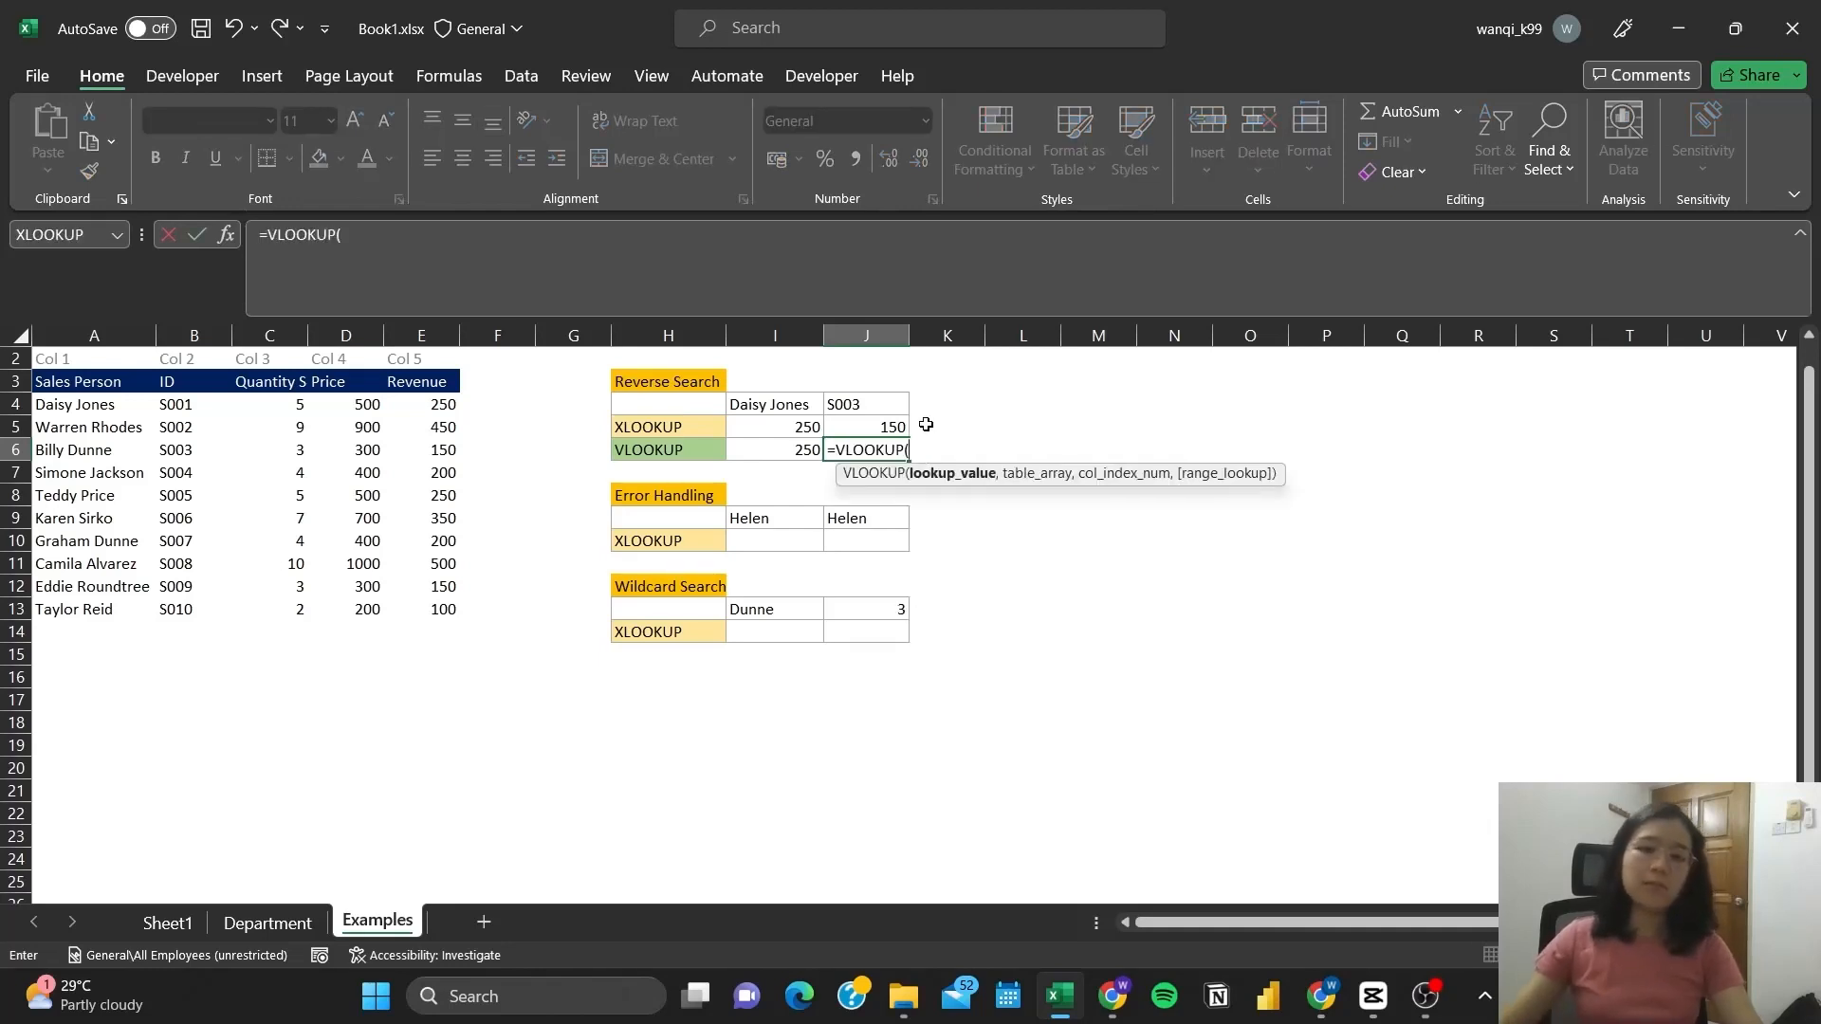
pyautogui.click(892, 406)
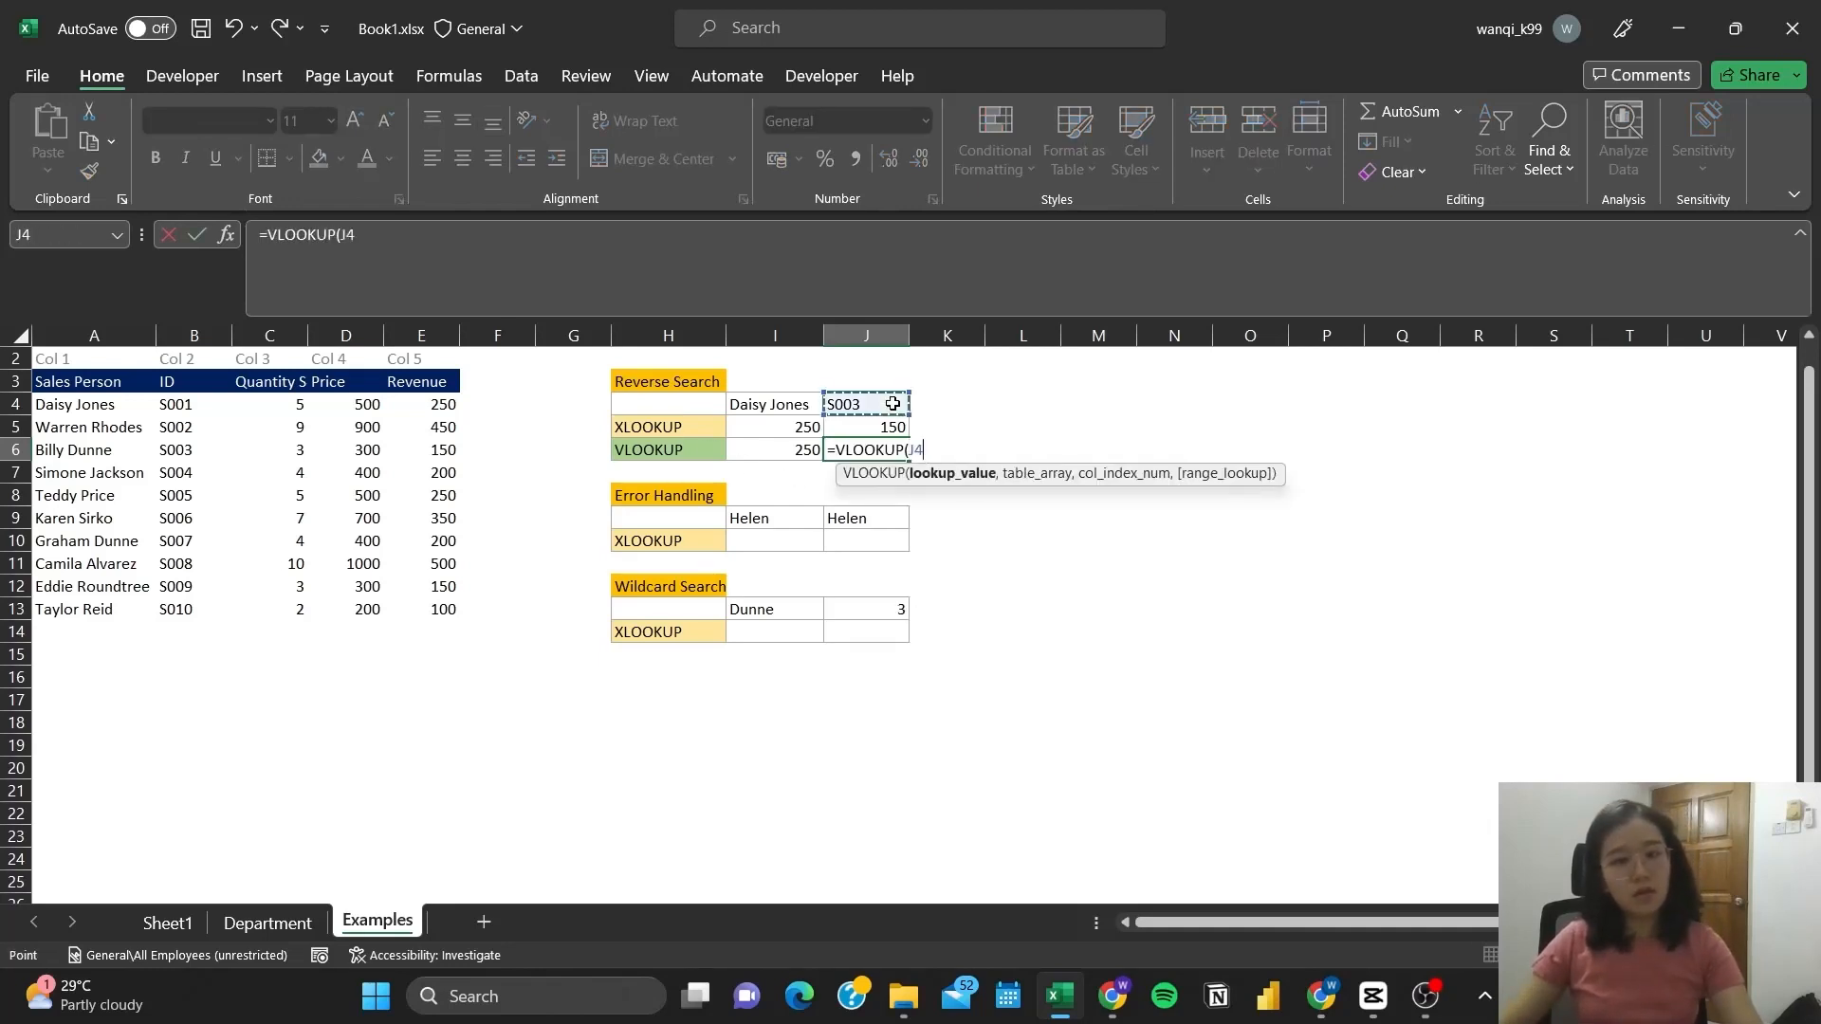
pyautogui.write(',')
pyautogui.moveTo(95, 404); pyautogui.dragTo(439, 608)
pyautogui.write(',')
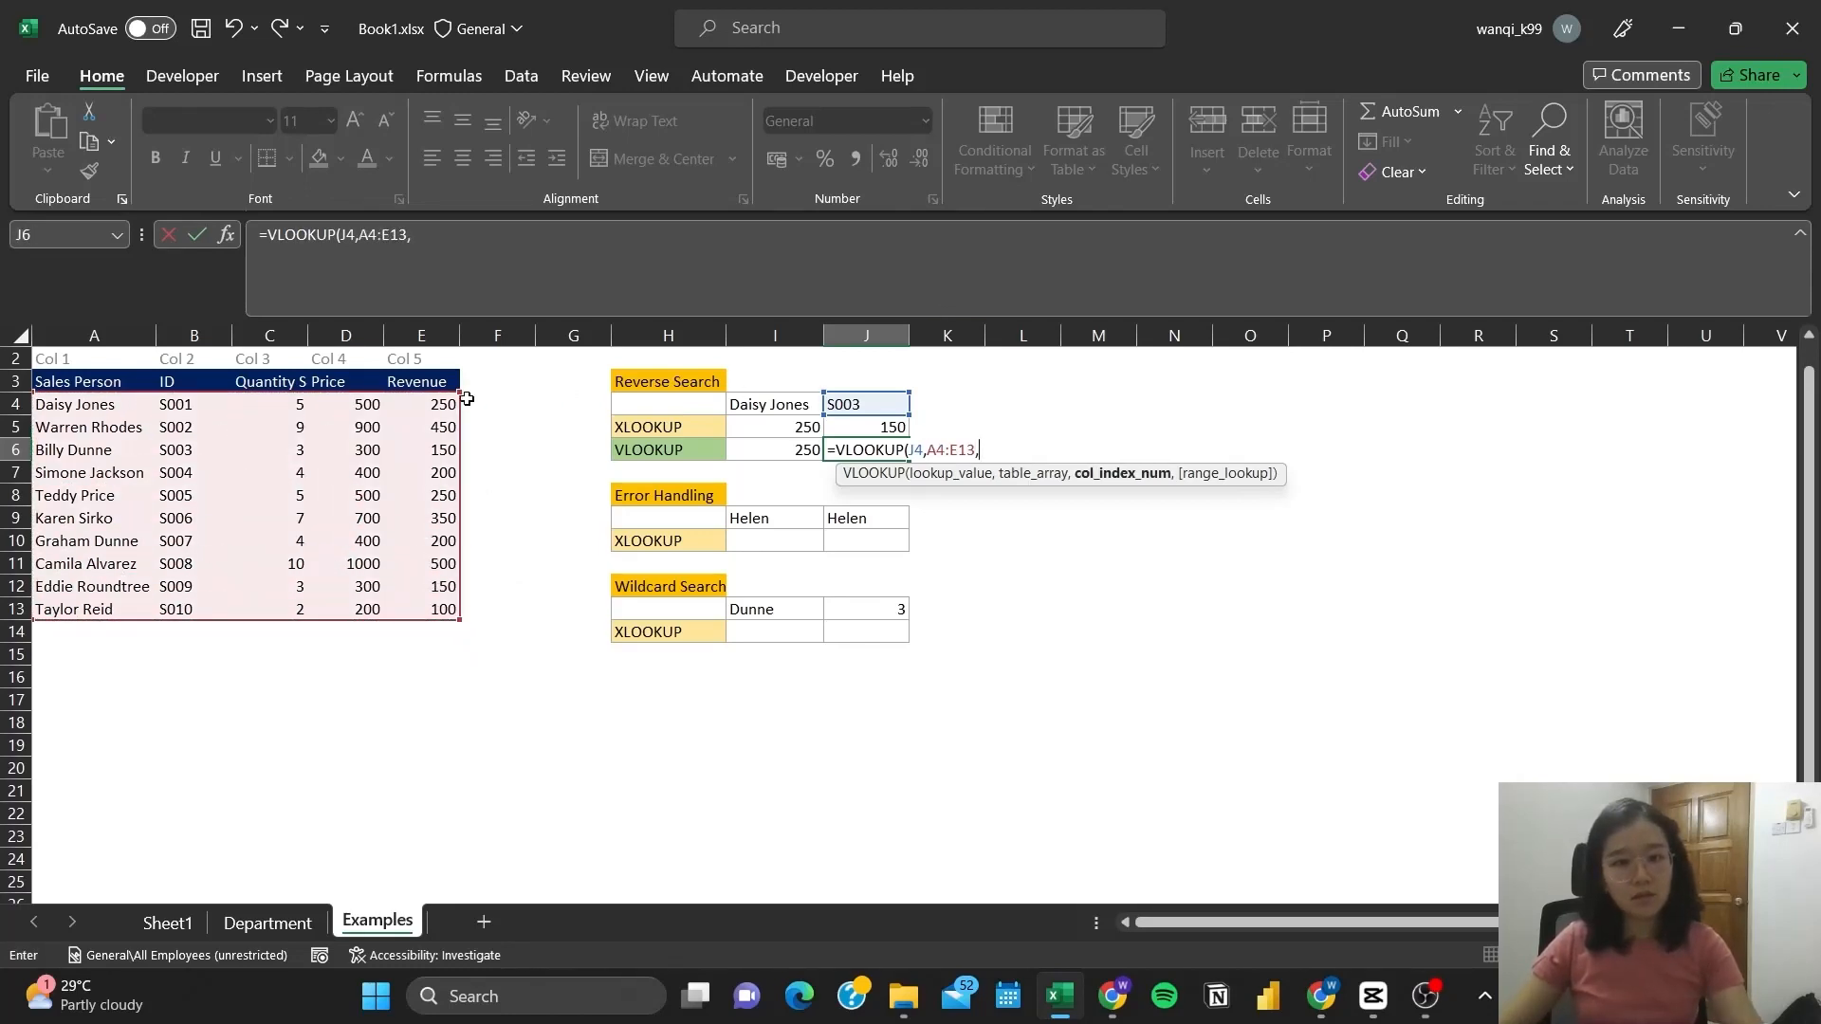
pyautogui.write('5)')
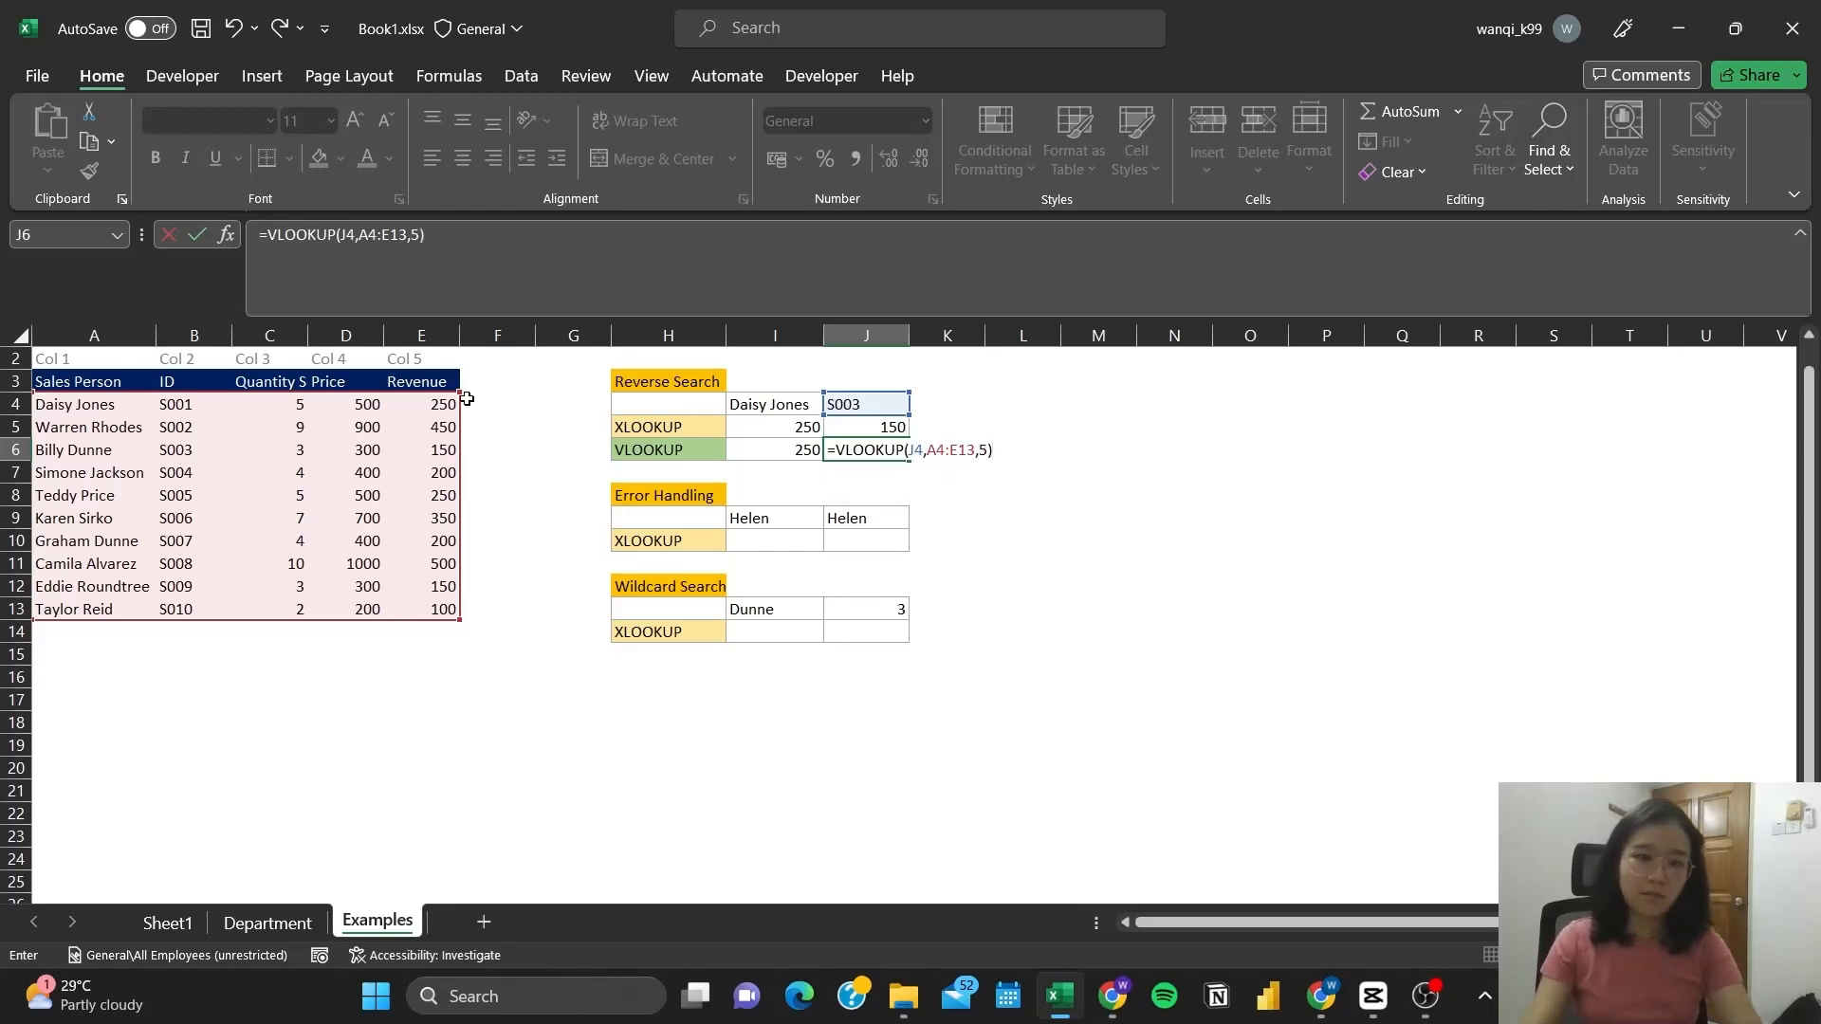
pyautogui.press('Return')
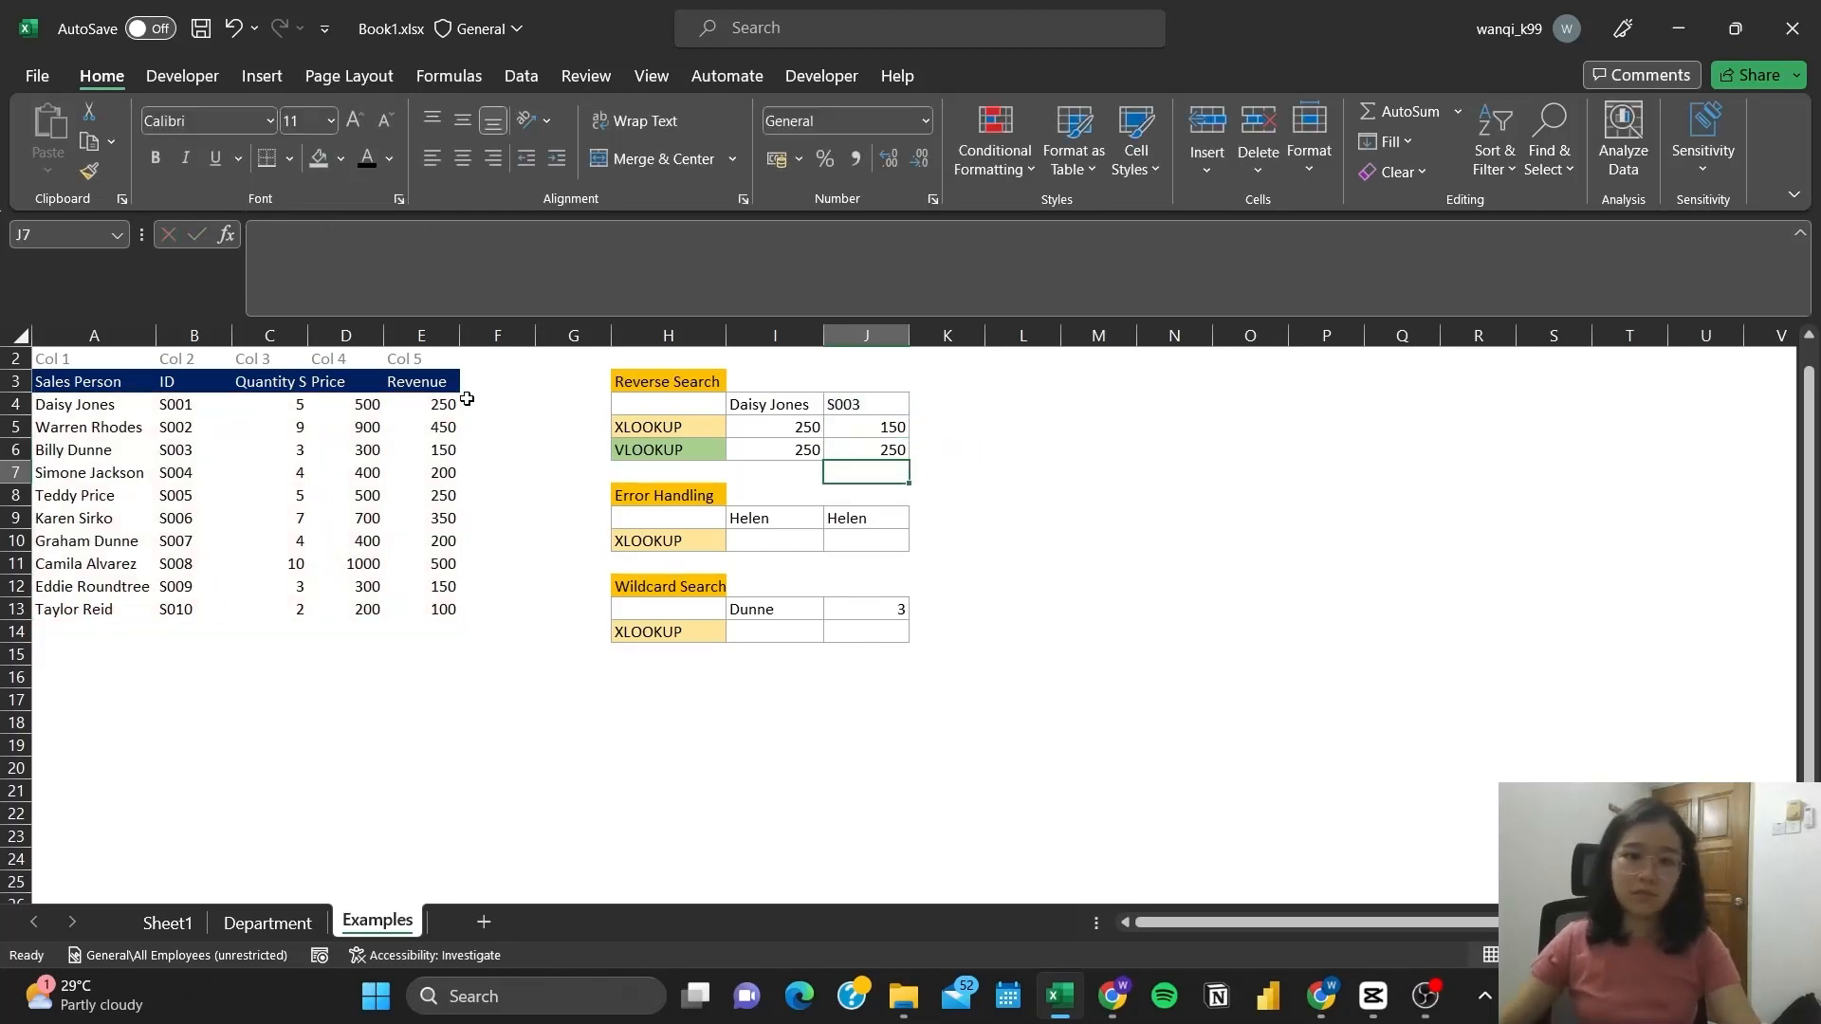
# Compare the VLOOKUP result in J6 with the matching ID's row in the sales table.
pyautogui.click(893, 451)
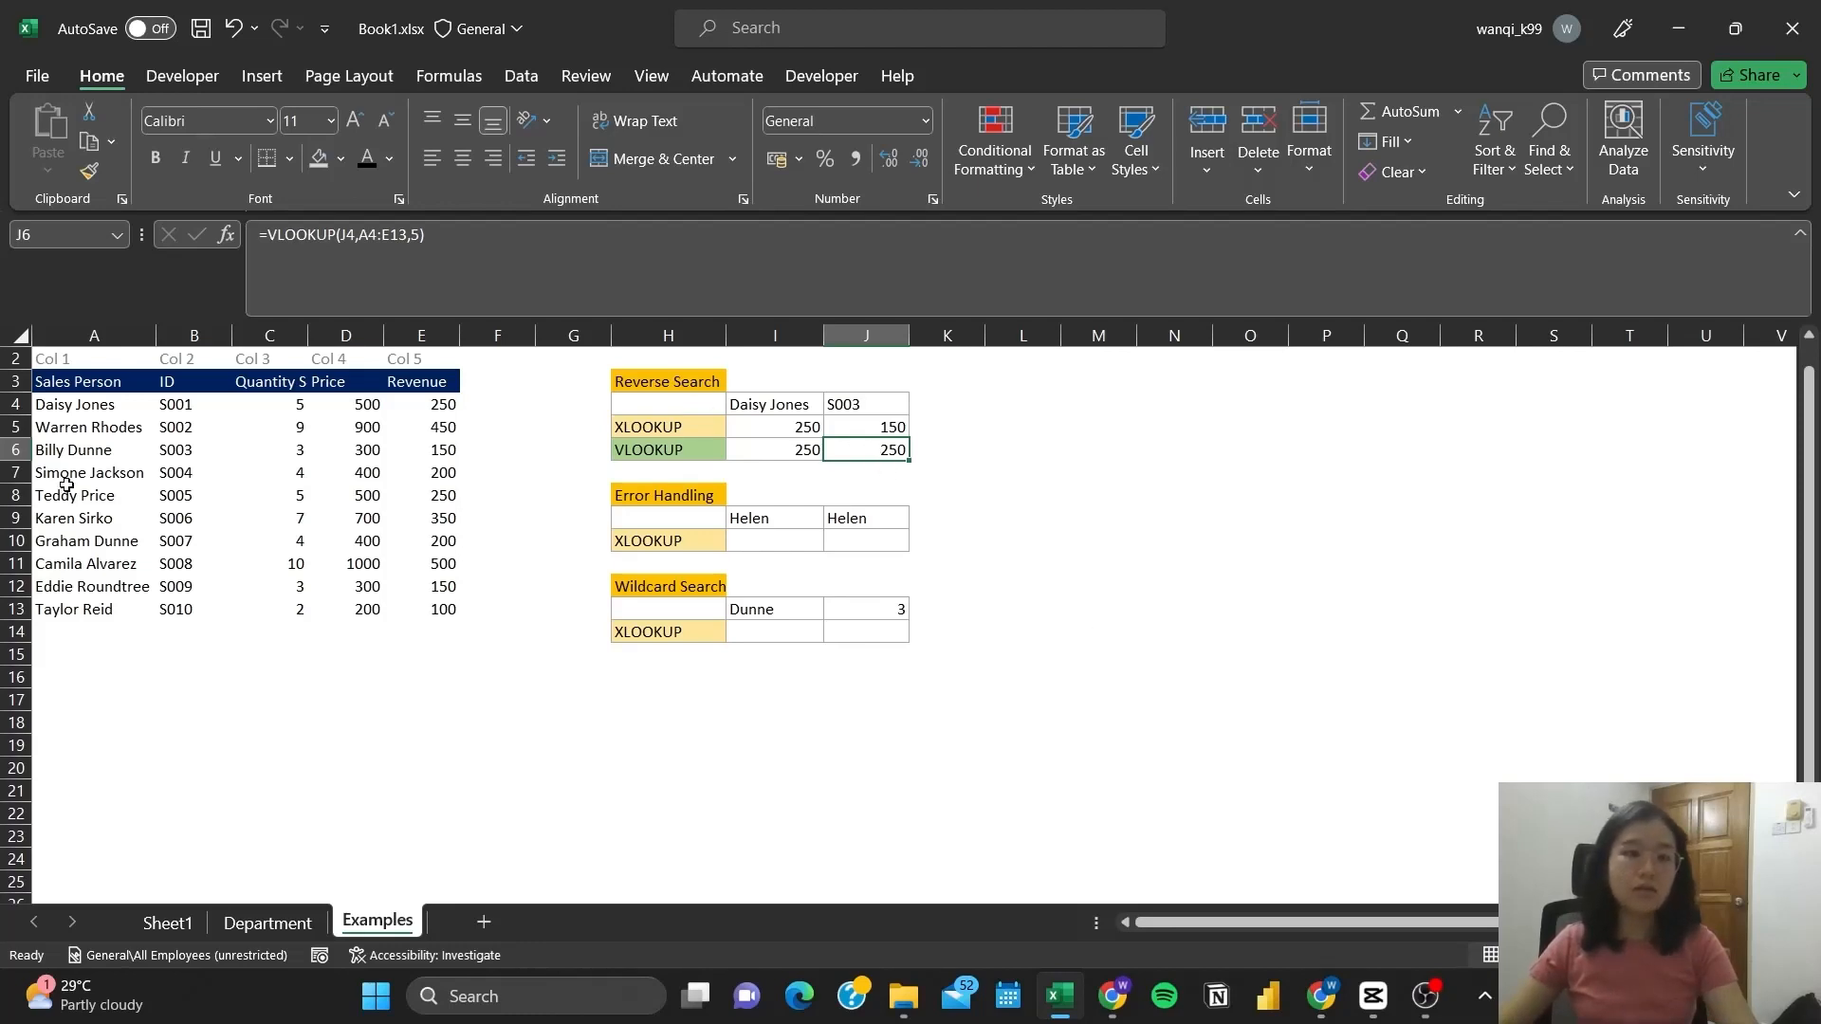
pyautogui.moveTo(88, 452); pyautogui.dragTo(457, 457)
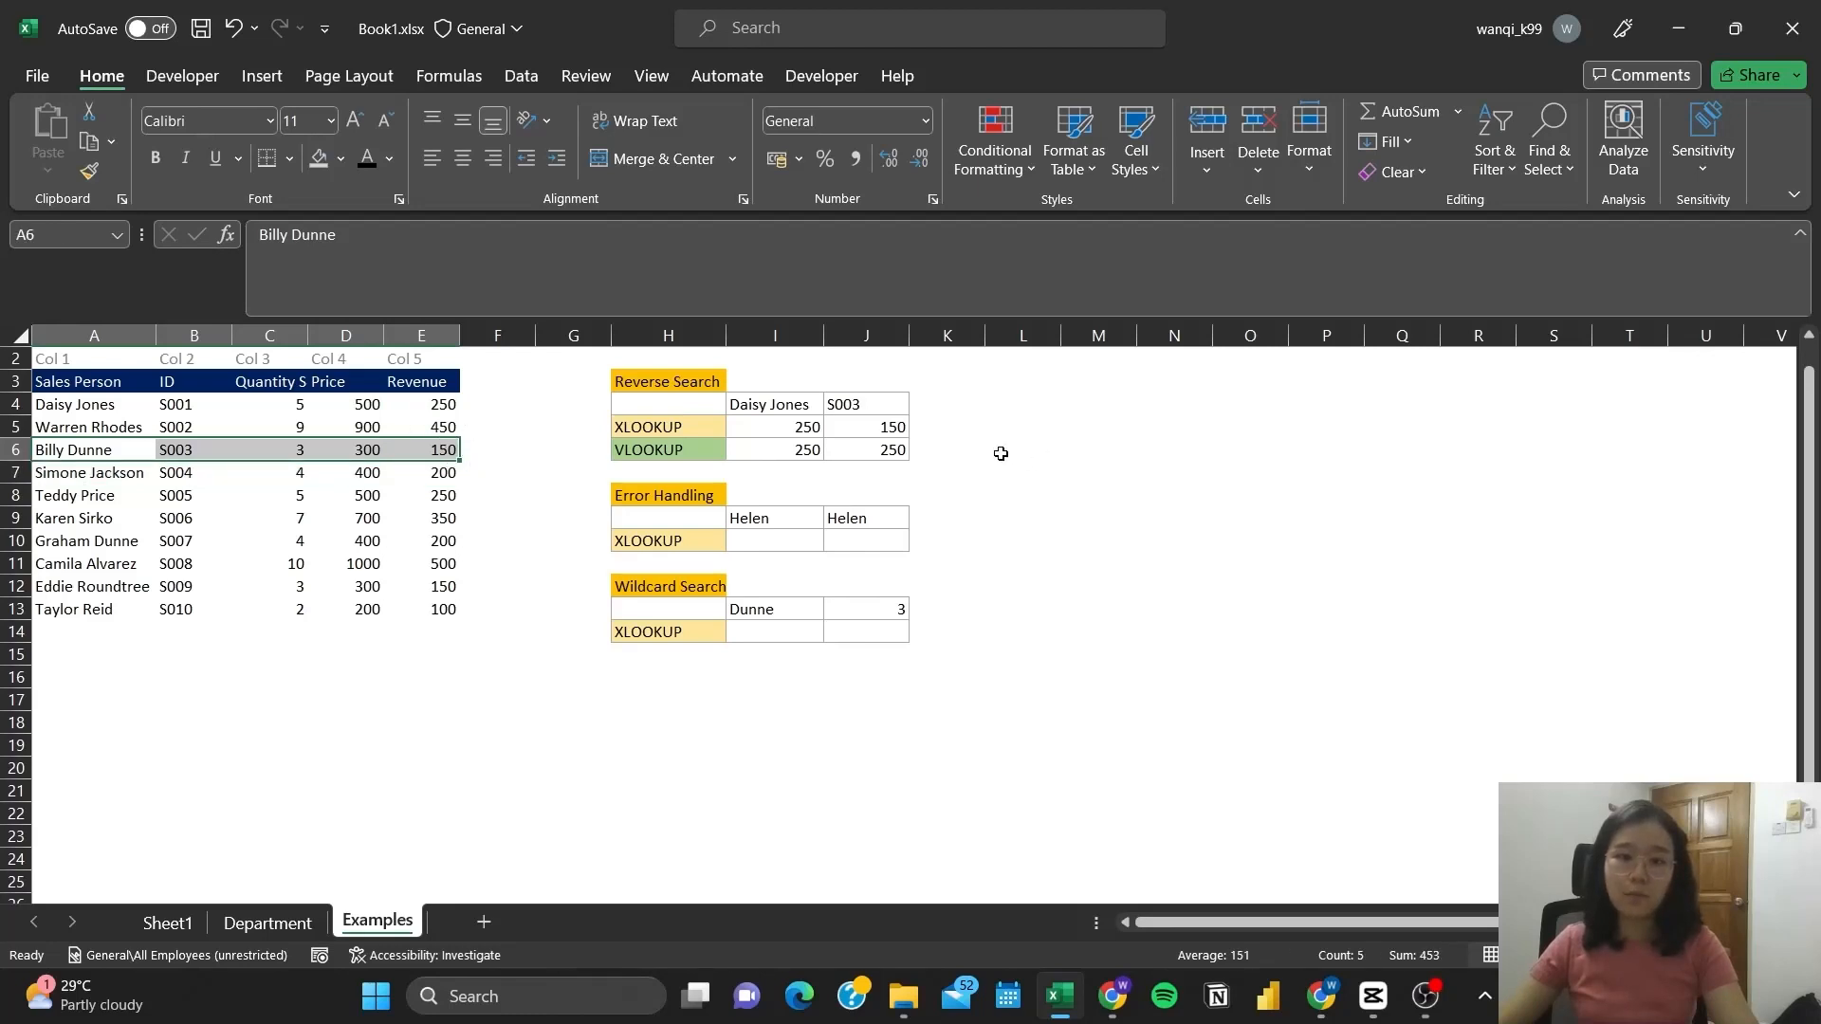
pyautogui.click(869, 451)
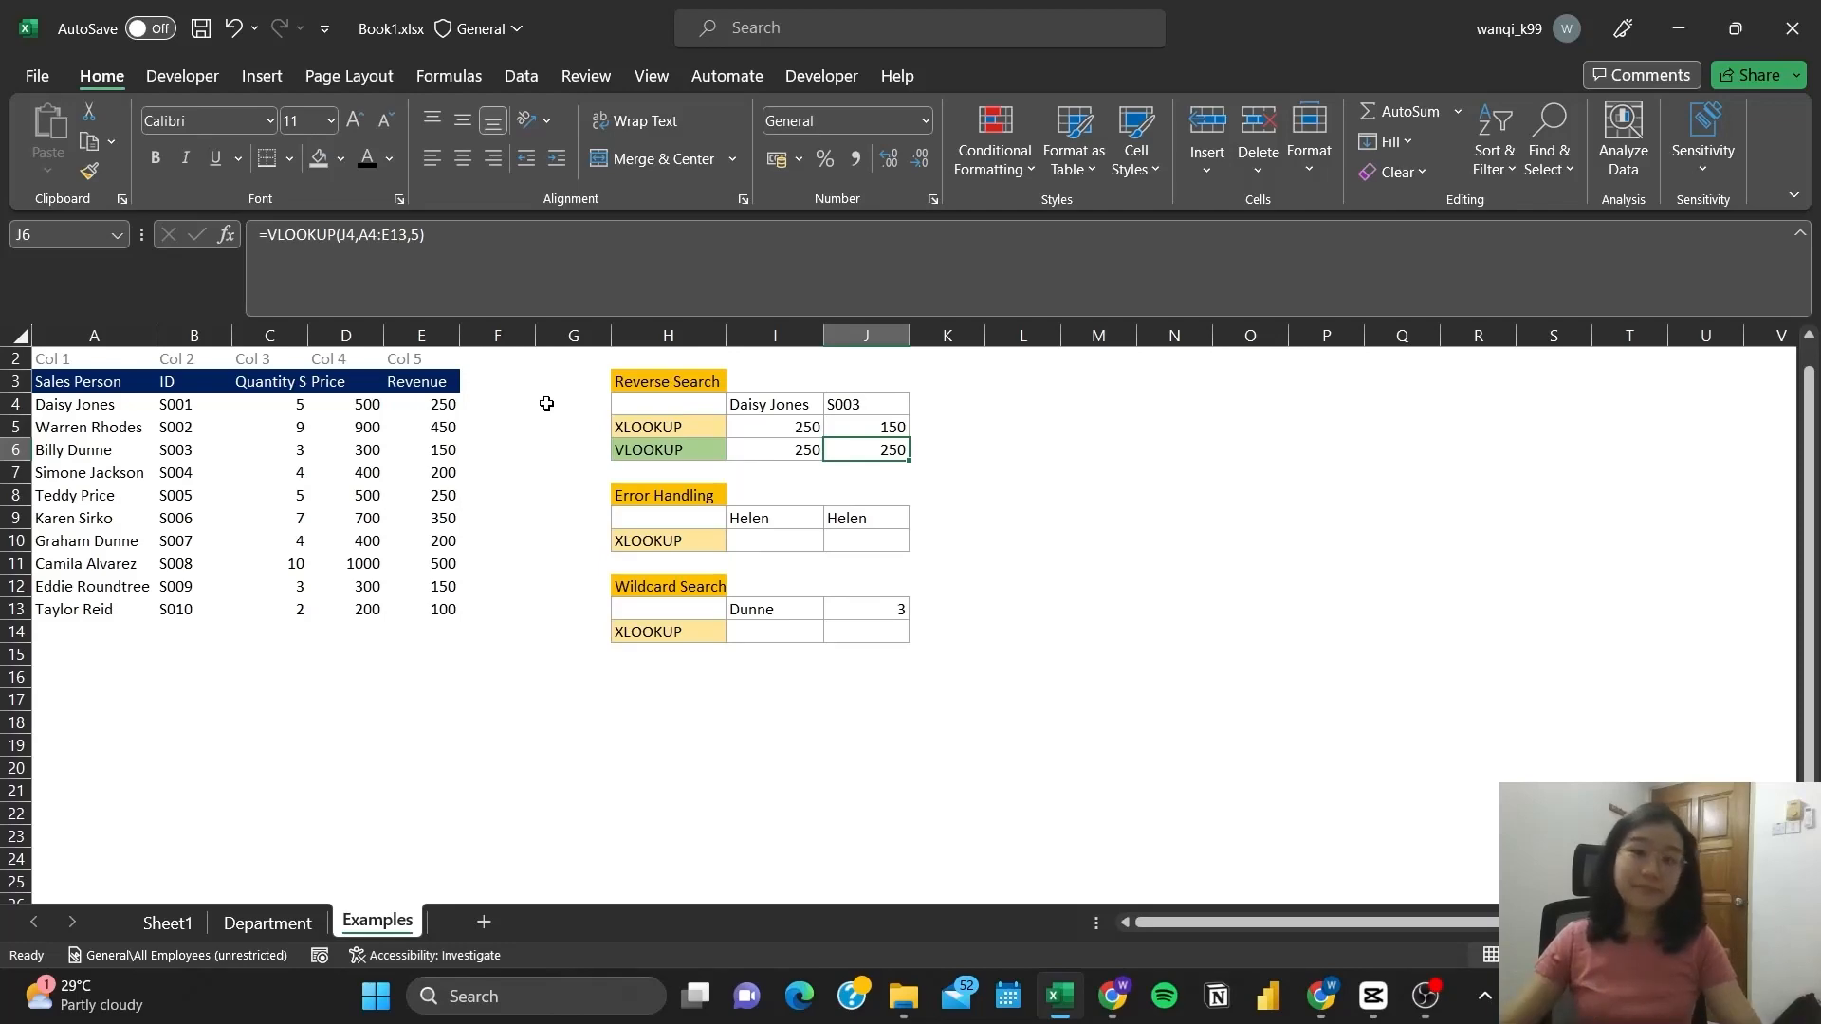
pyautogui.click(1027, 499)
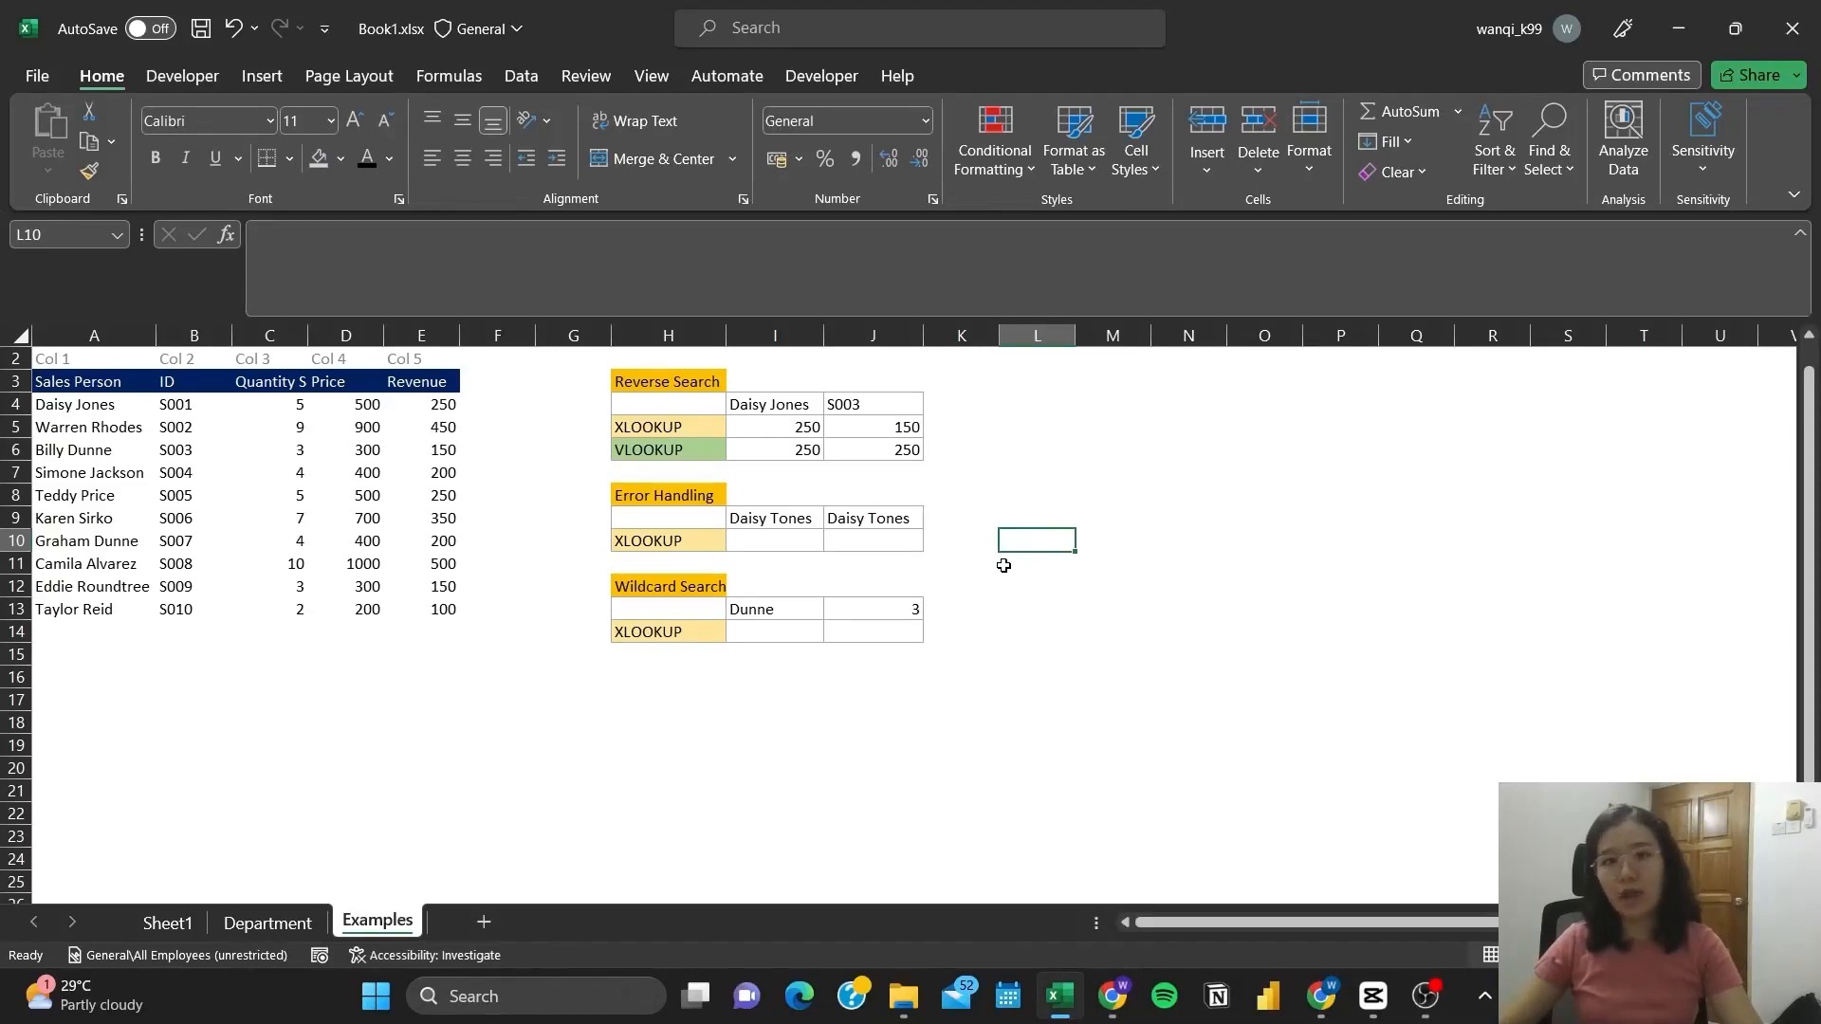
# Under Error Handling, enter =XLOOKUP(I9,A4:A13,E4:E13) in I10 to look up the misspelled sales person's revenue.
pyautogui.click(795, 543)
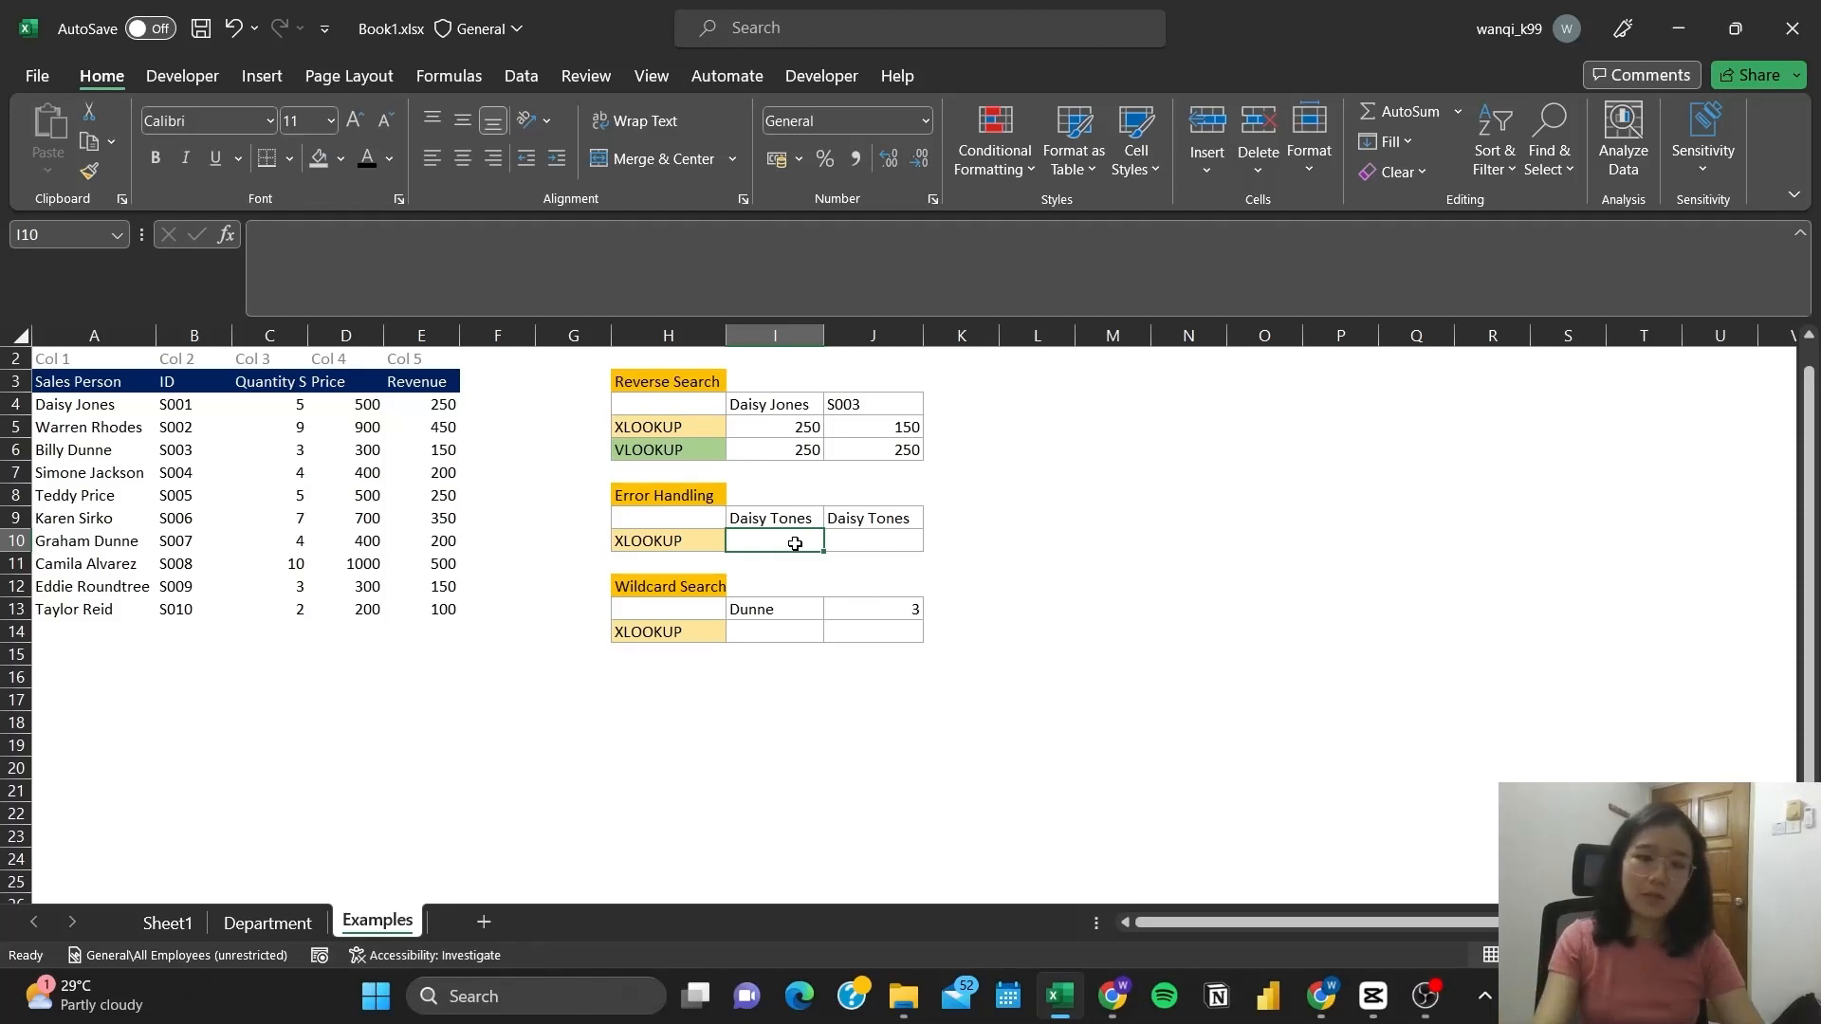
pyautogui.write('=xlo')
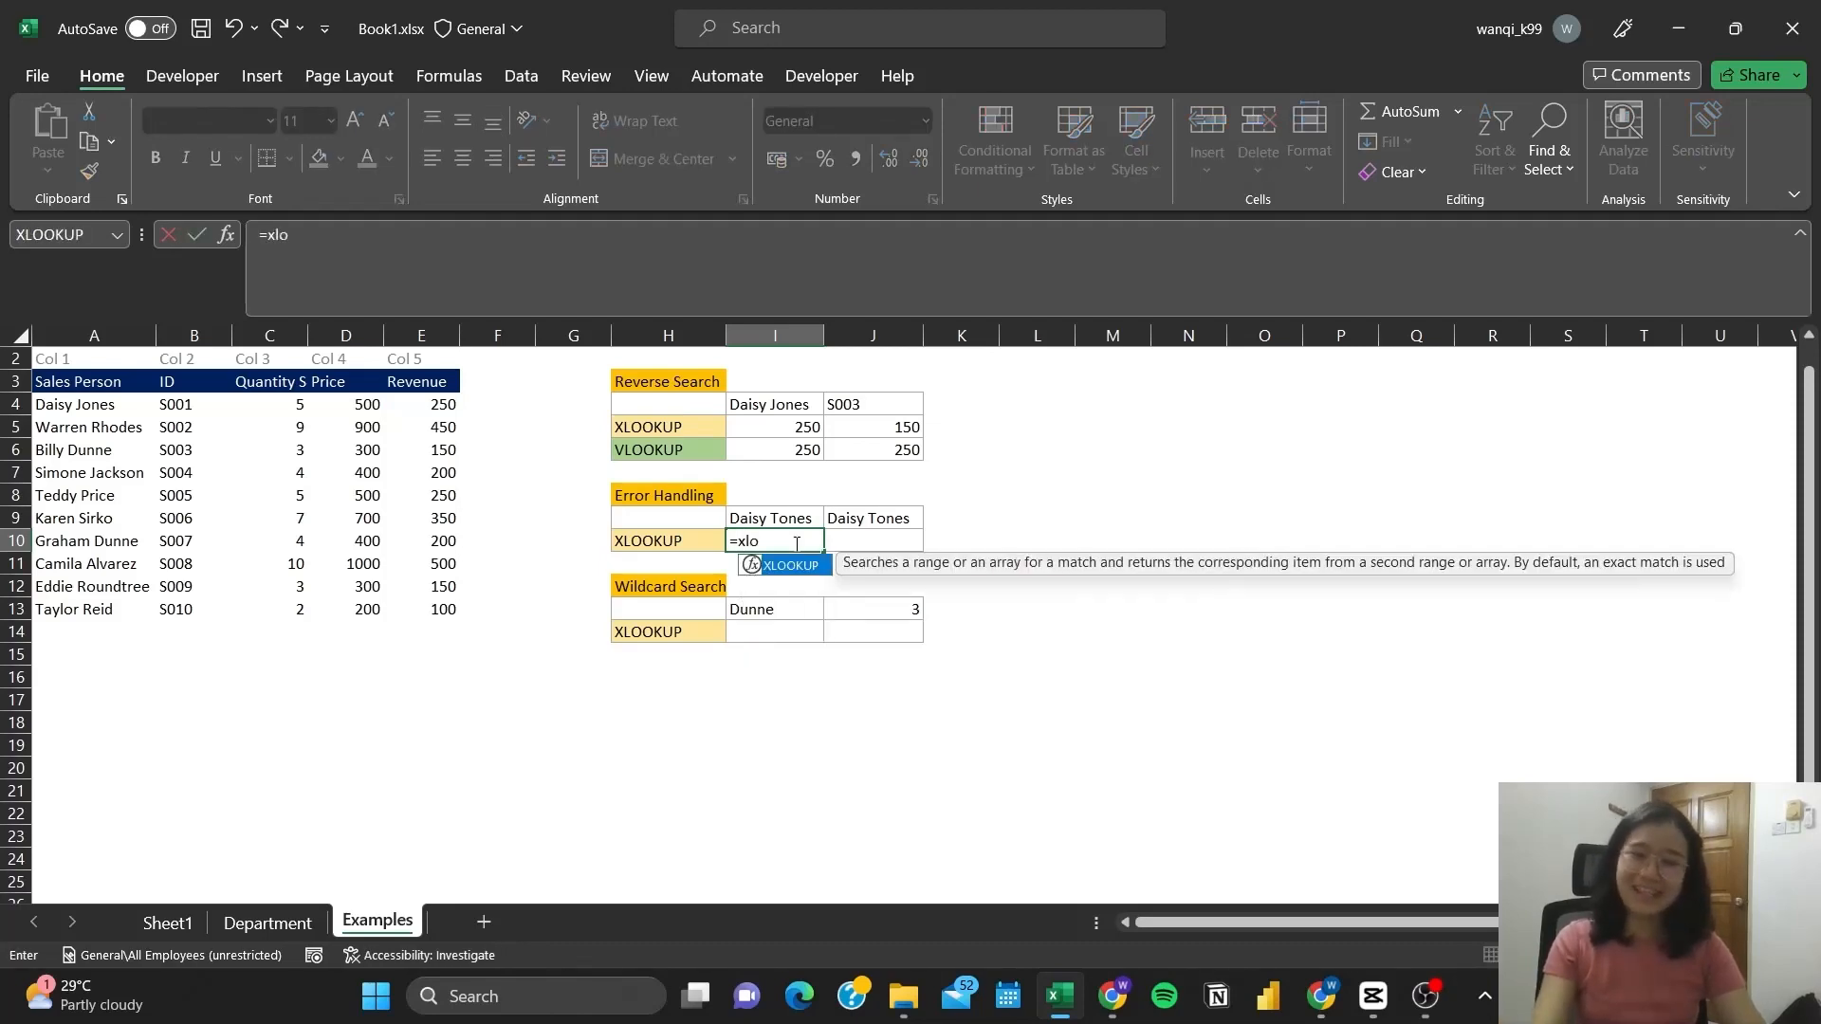
pyautogui.press('Tab')
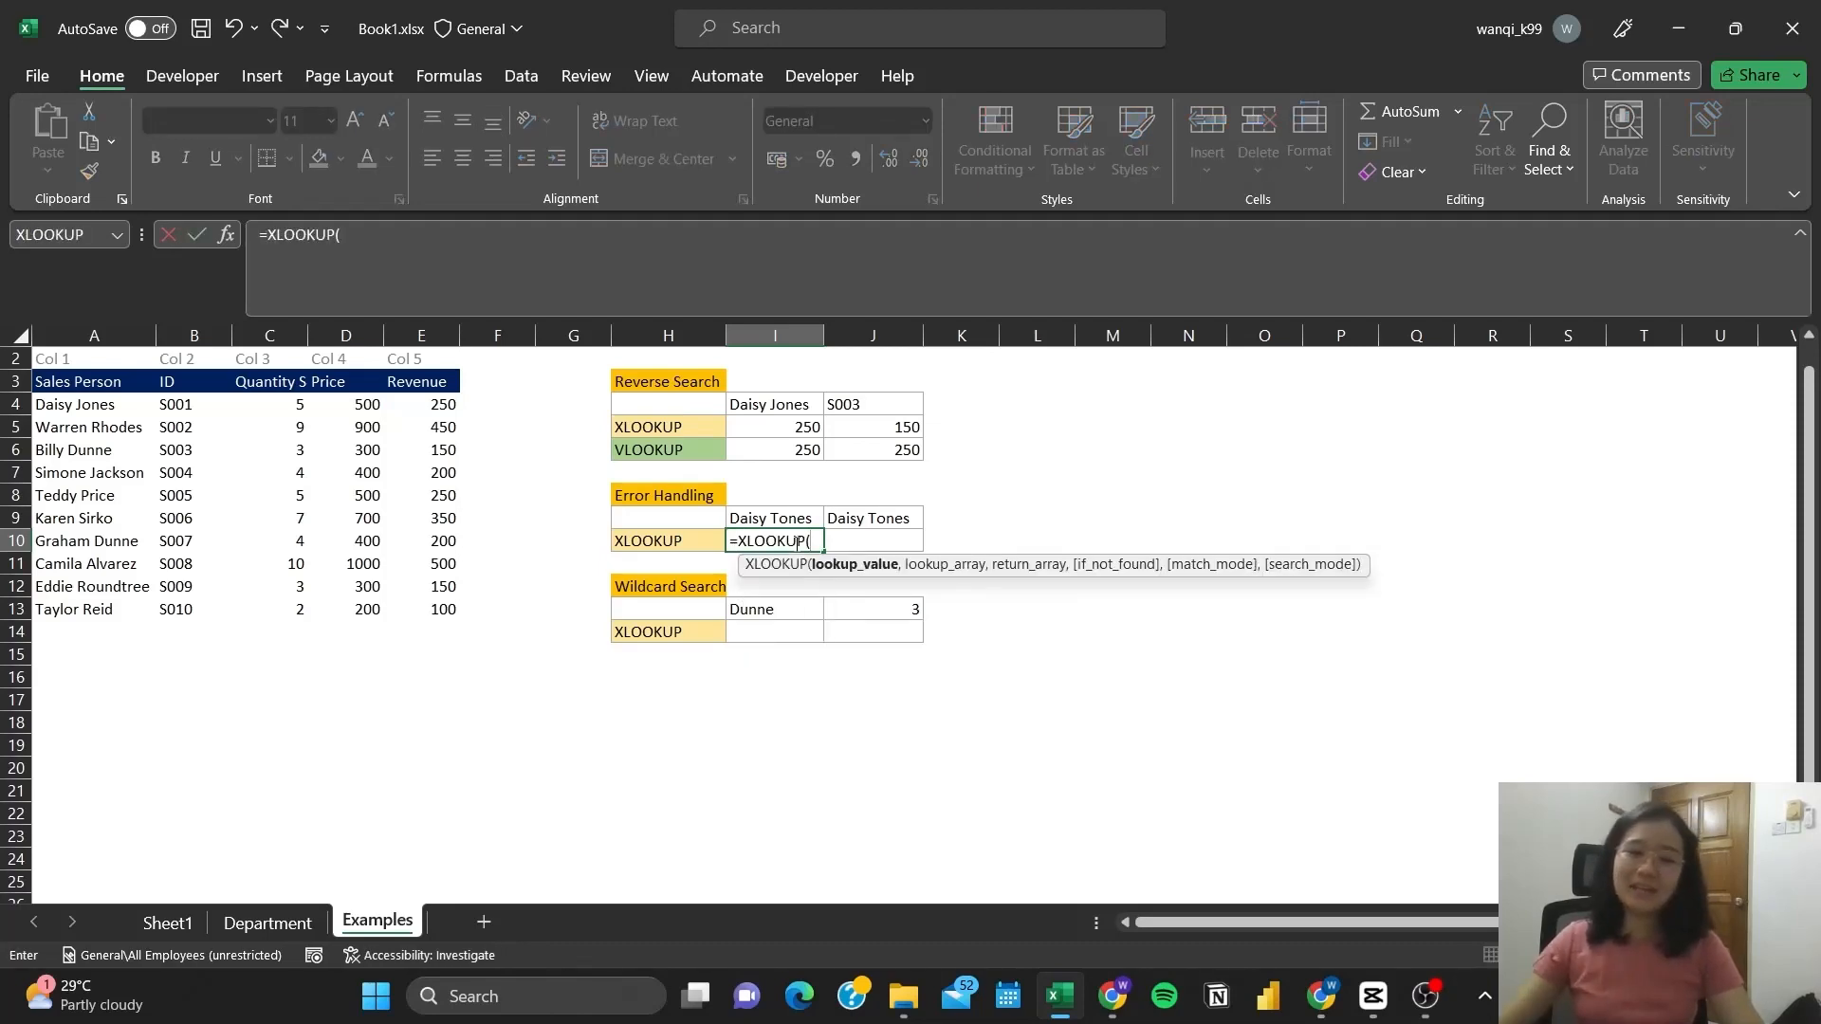
pyautogui.click(794, 518)
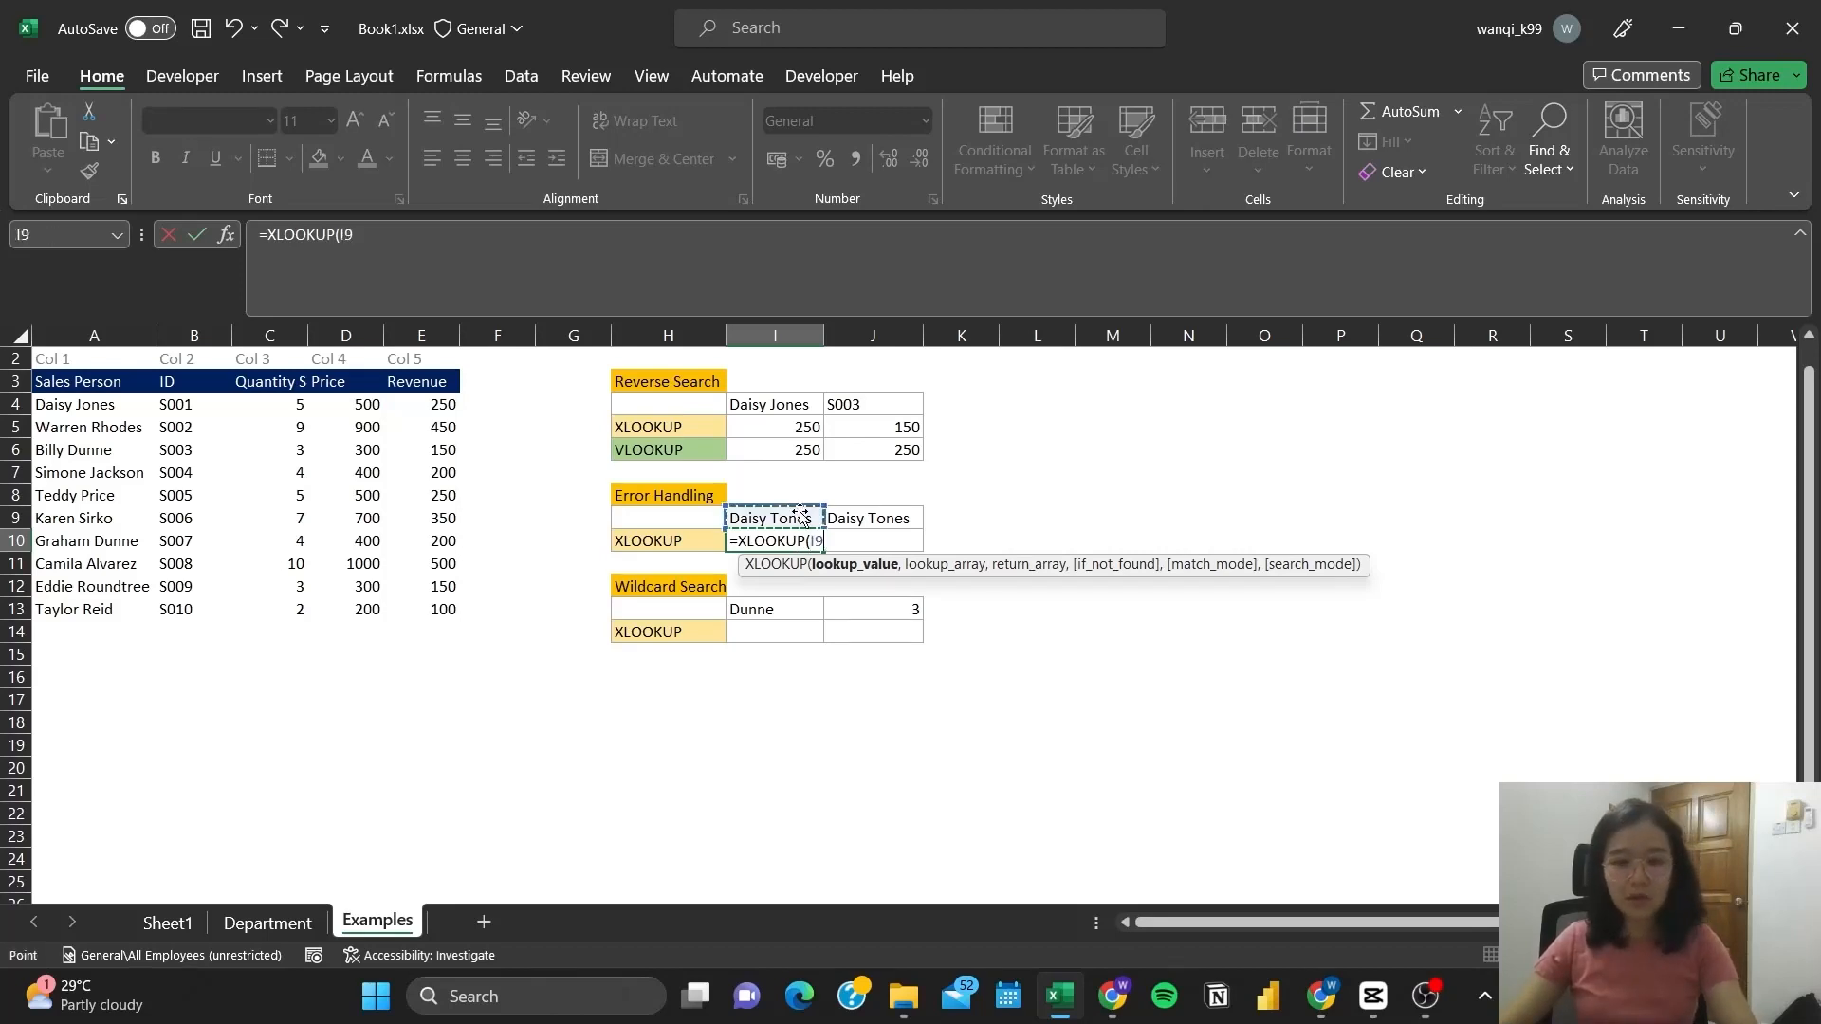
pyautogui.write(',')
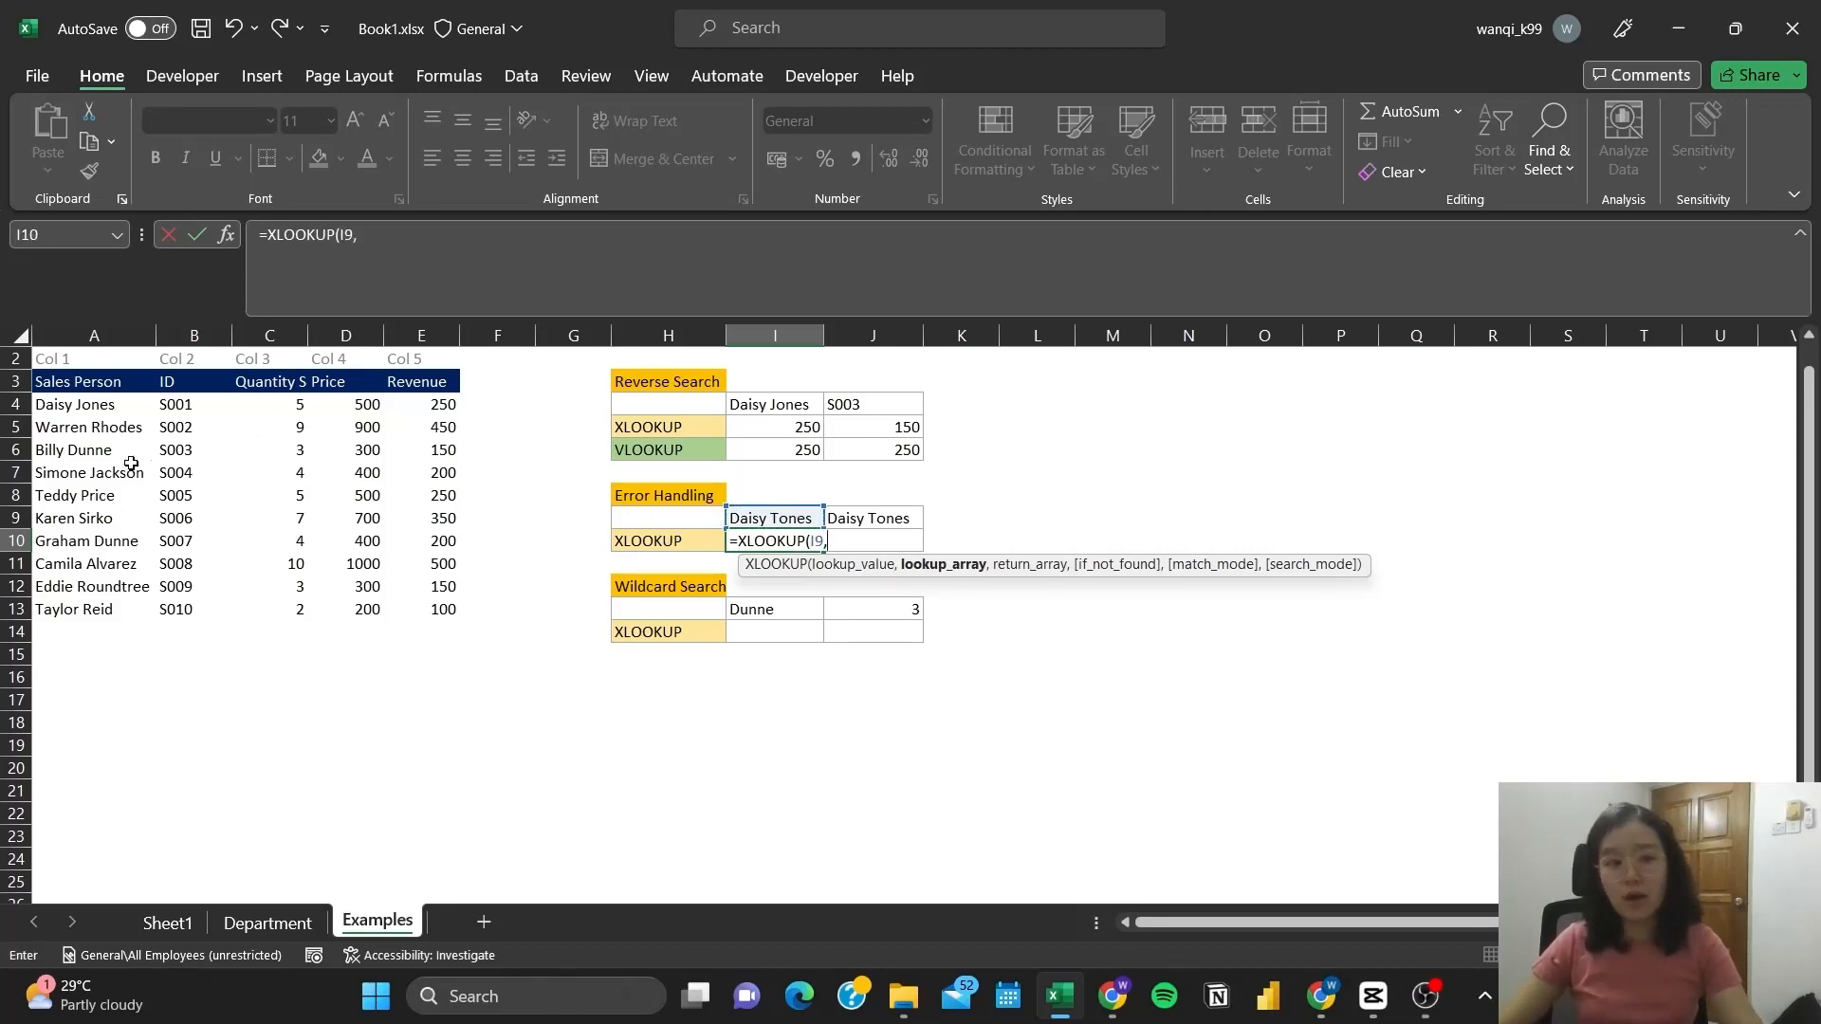
pyautogui.moveTo(113, 404); pyautogui.dragTo(126, 621)
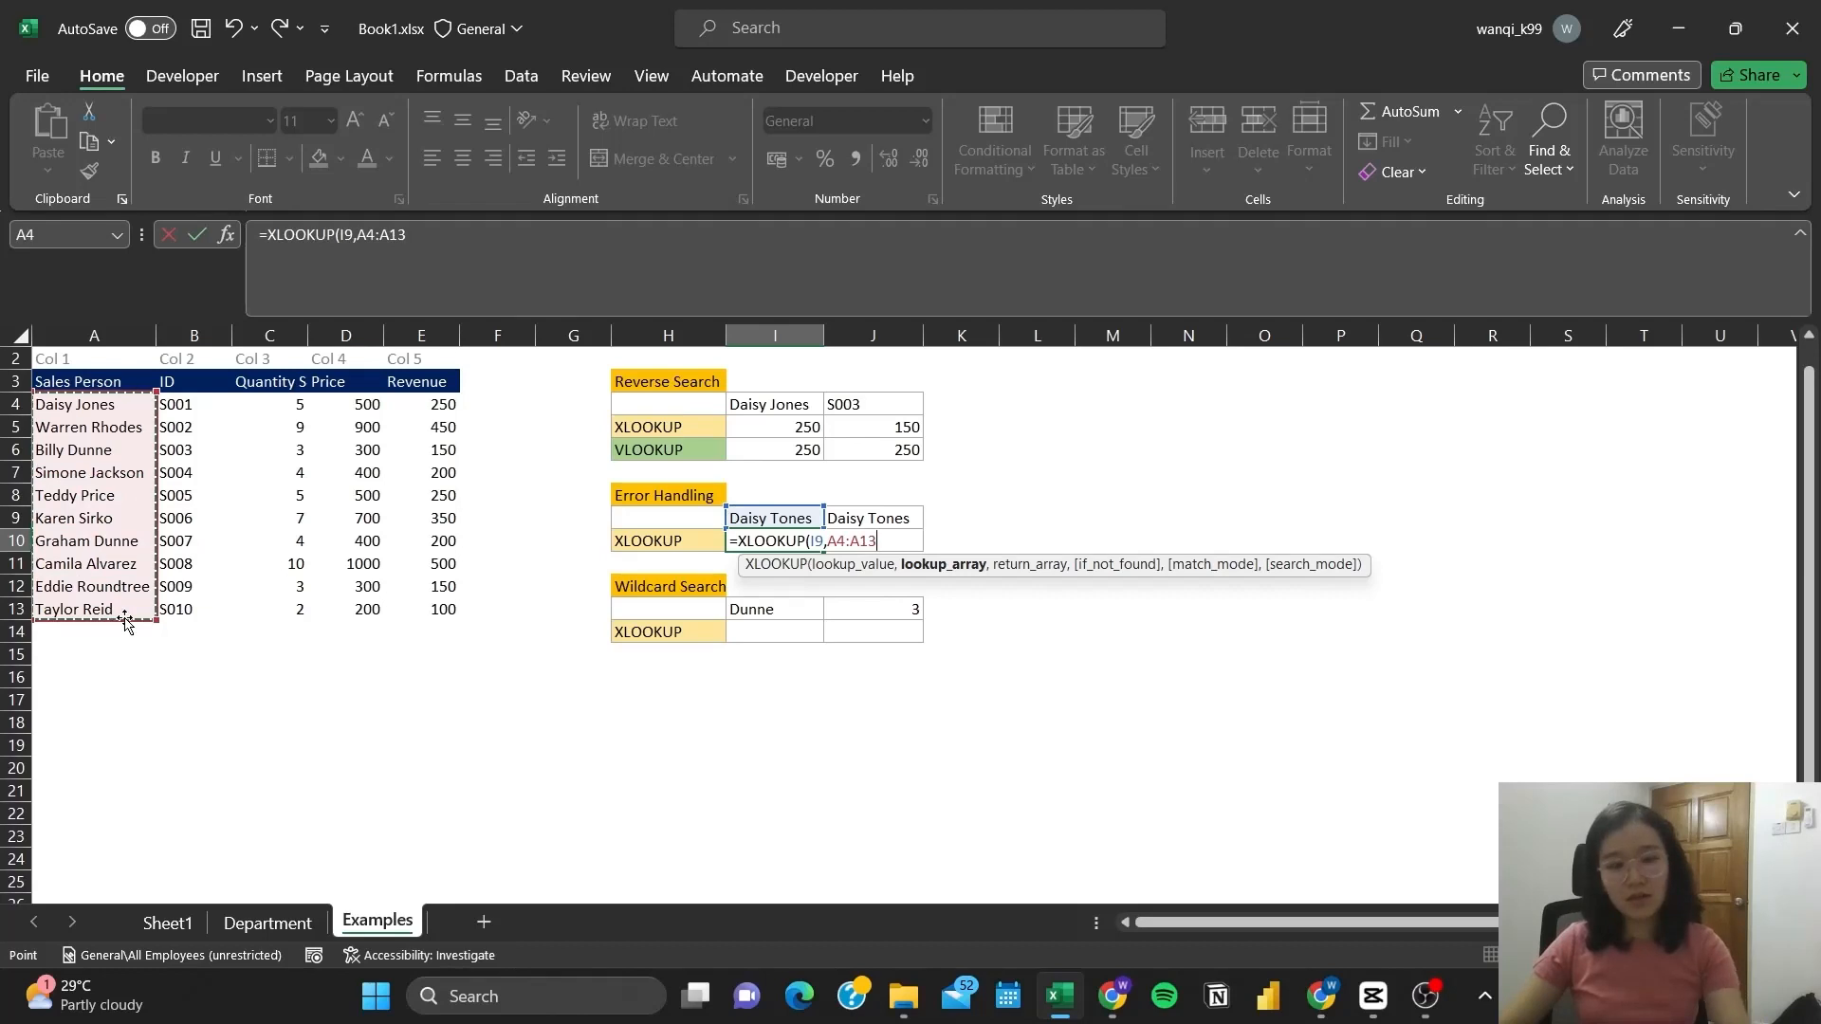
pyautogui.write(',')
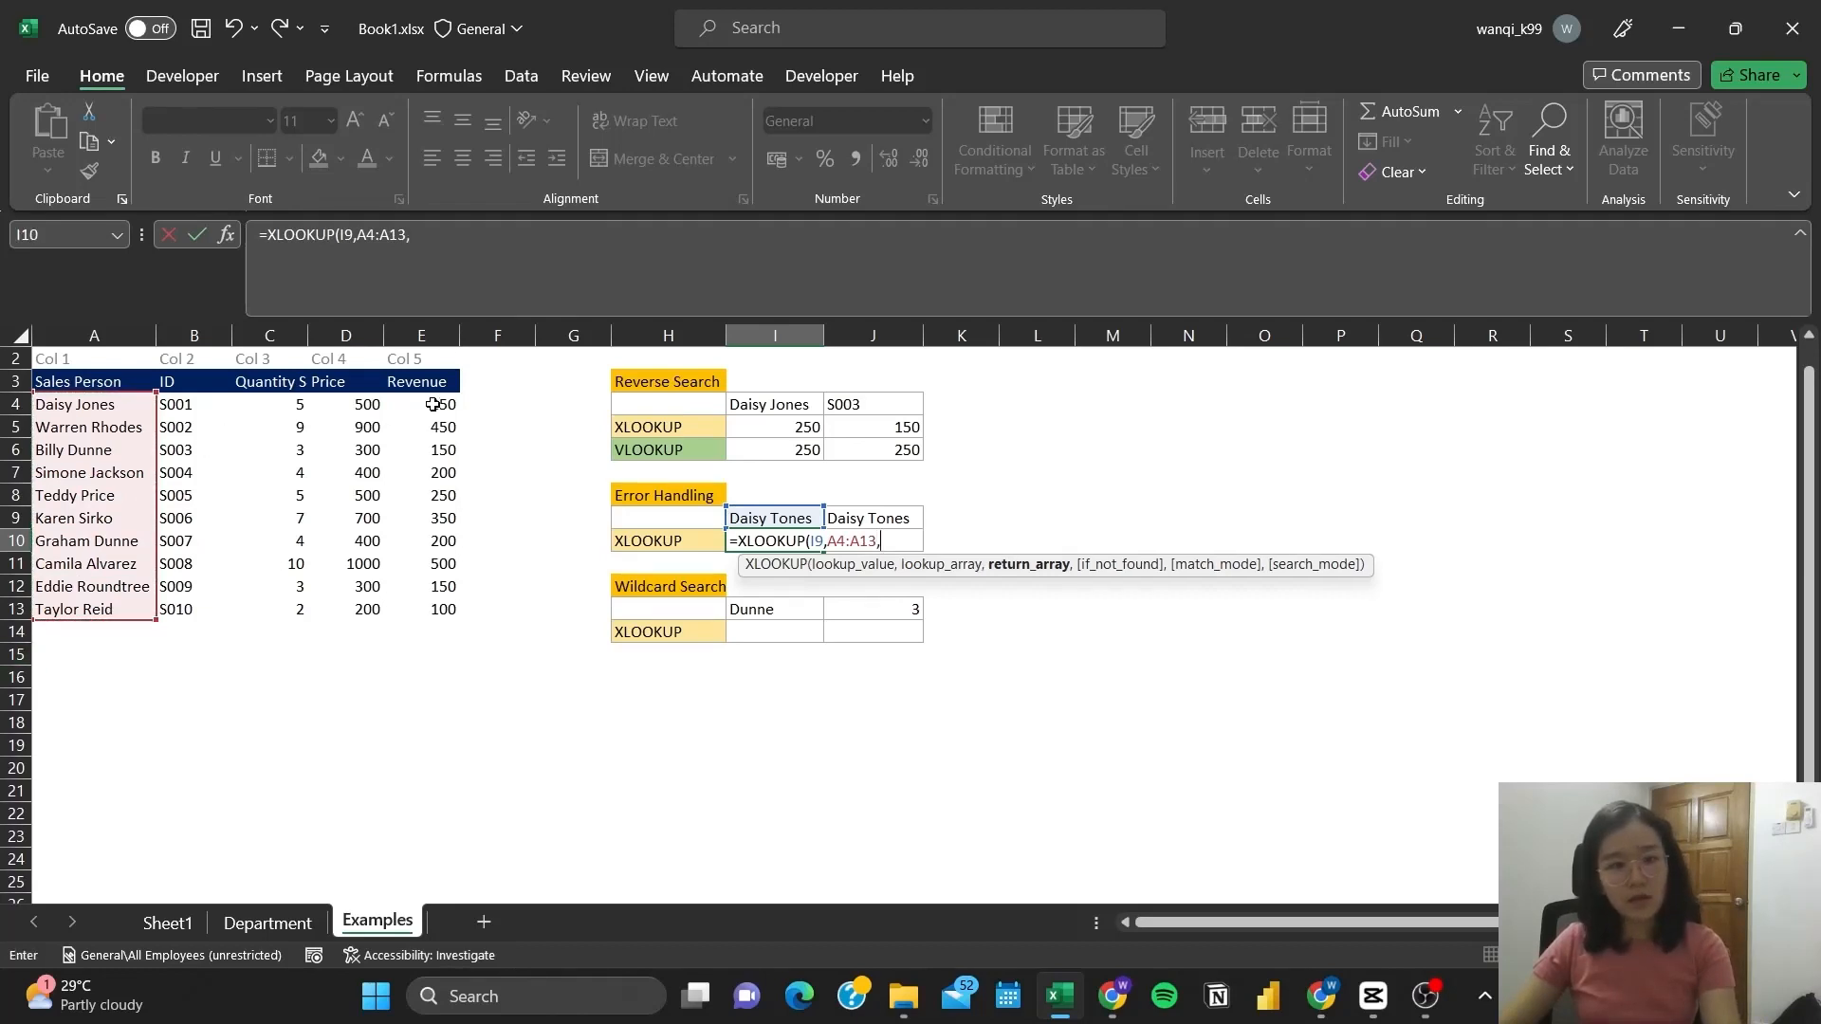
pyautogui.moveTo(432, 404); pyautogui.dragTo(436, 605)
pyautogui.write(')')
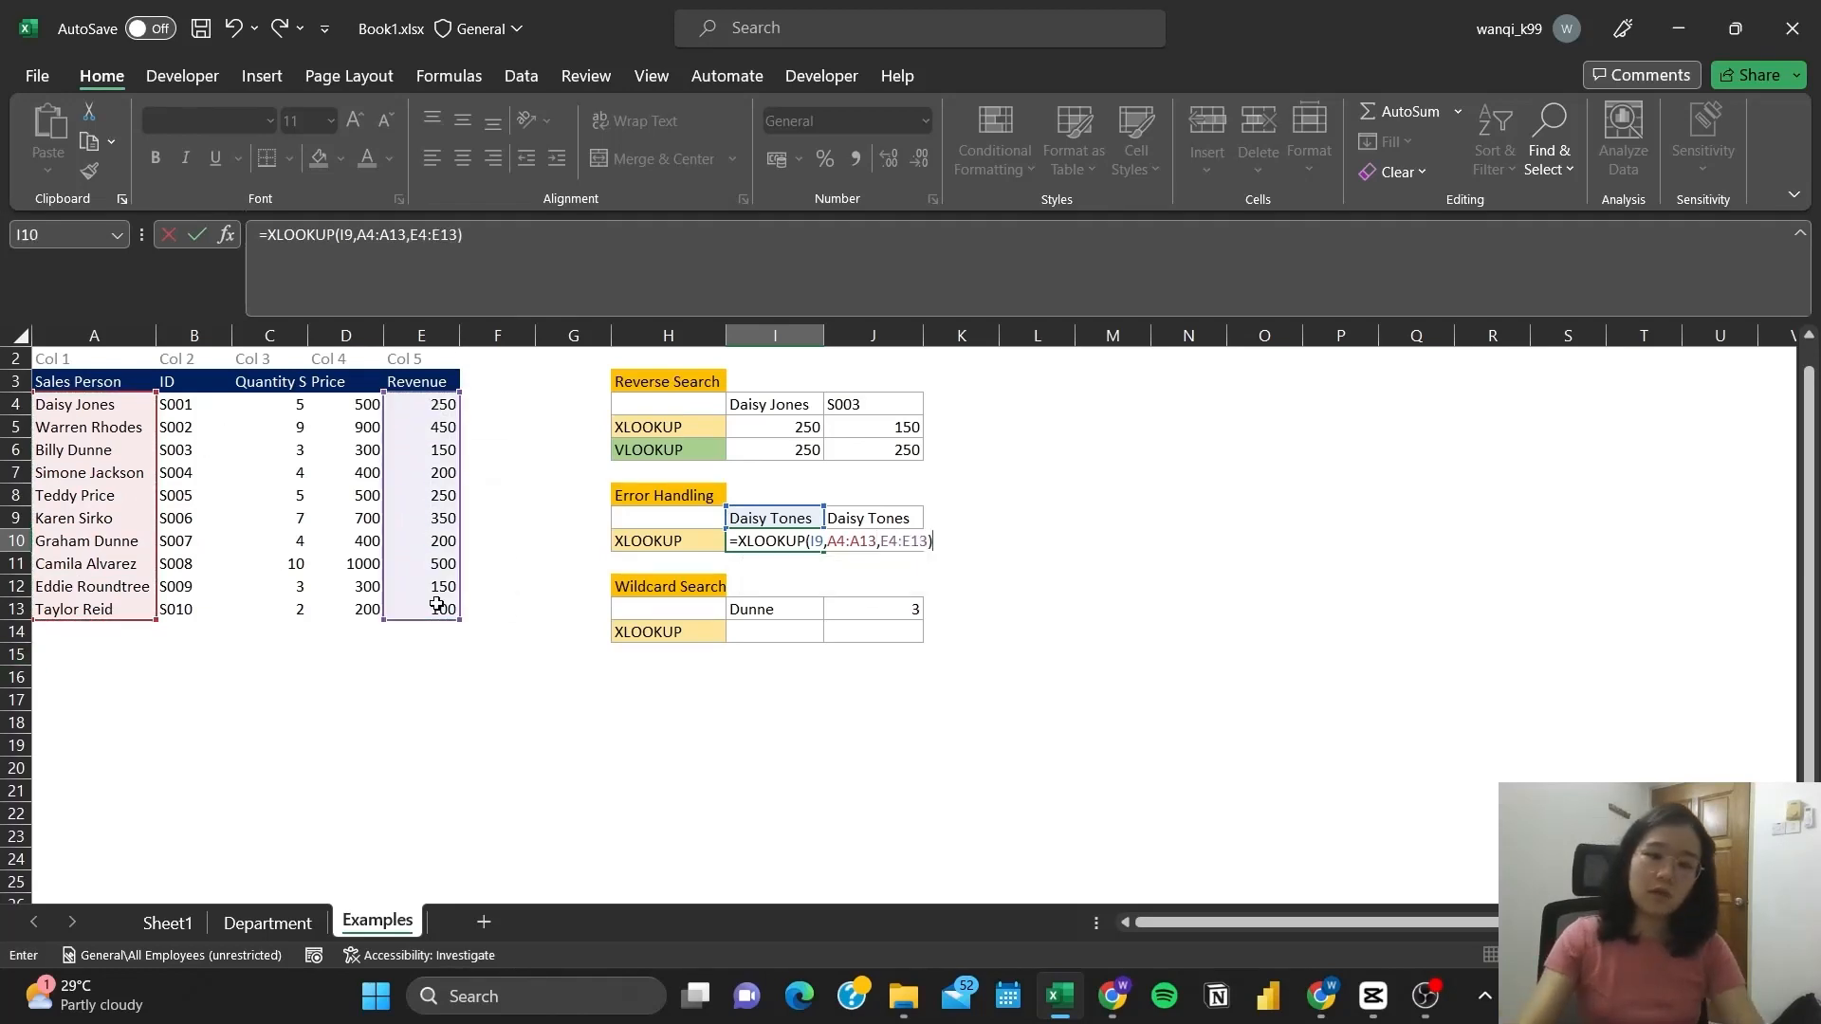
pyautogui.press('Return')
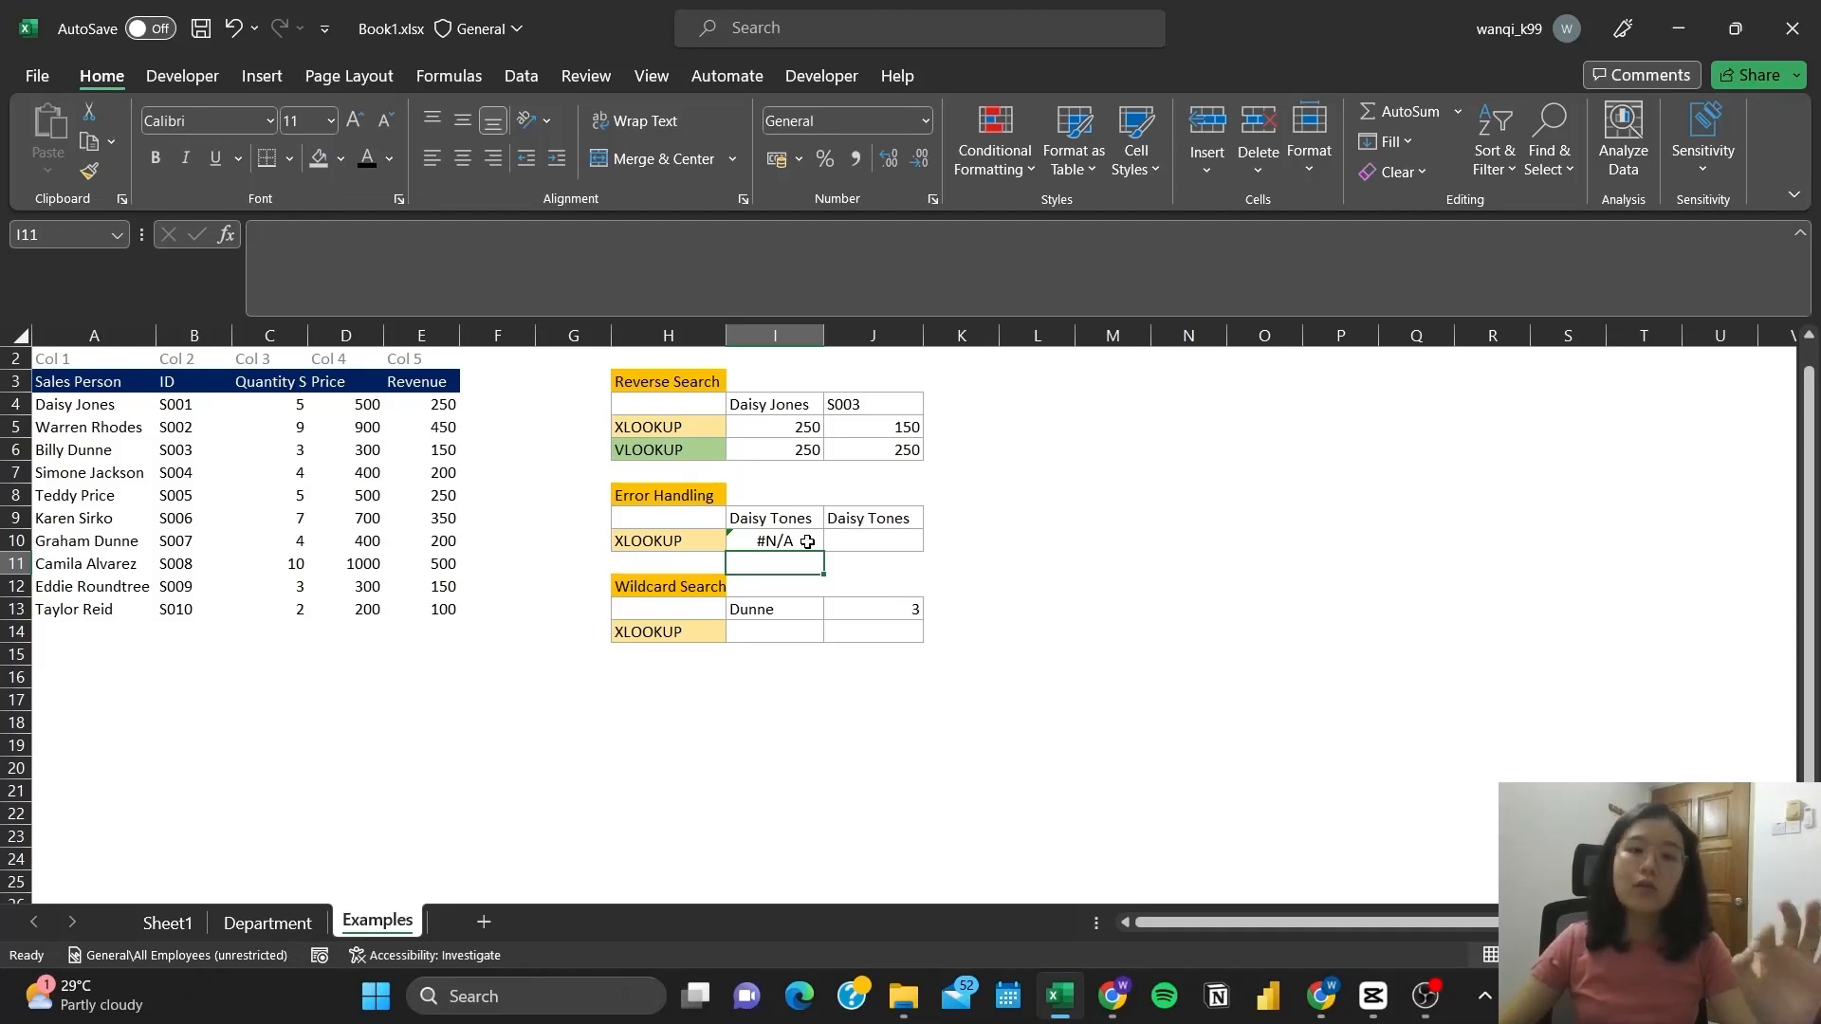
# Start an XLOOKUP formula in J10 with lookup value J9, lookup array A4:A13, return array E4:E13 and an if_not_found argument in quotes.
pyautogui.click(880, 544)
pyautogui.write('=xlo')
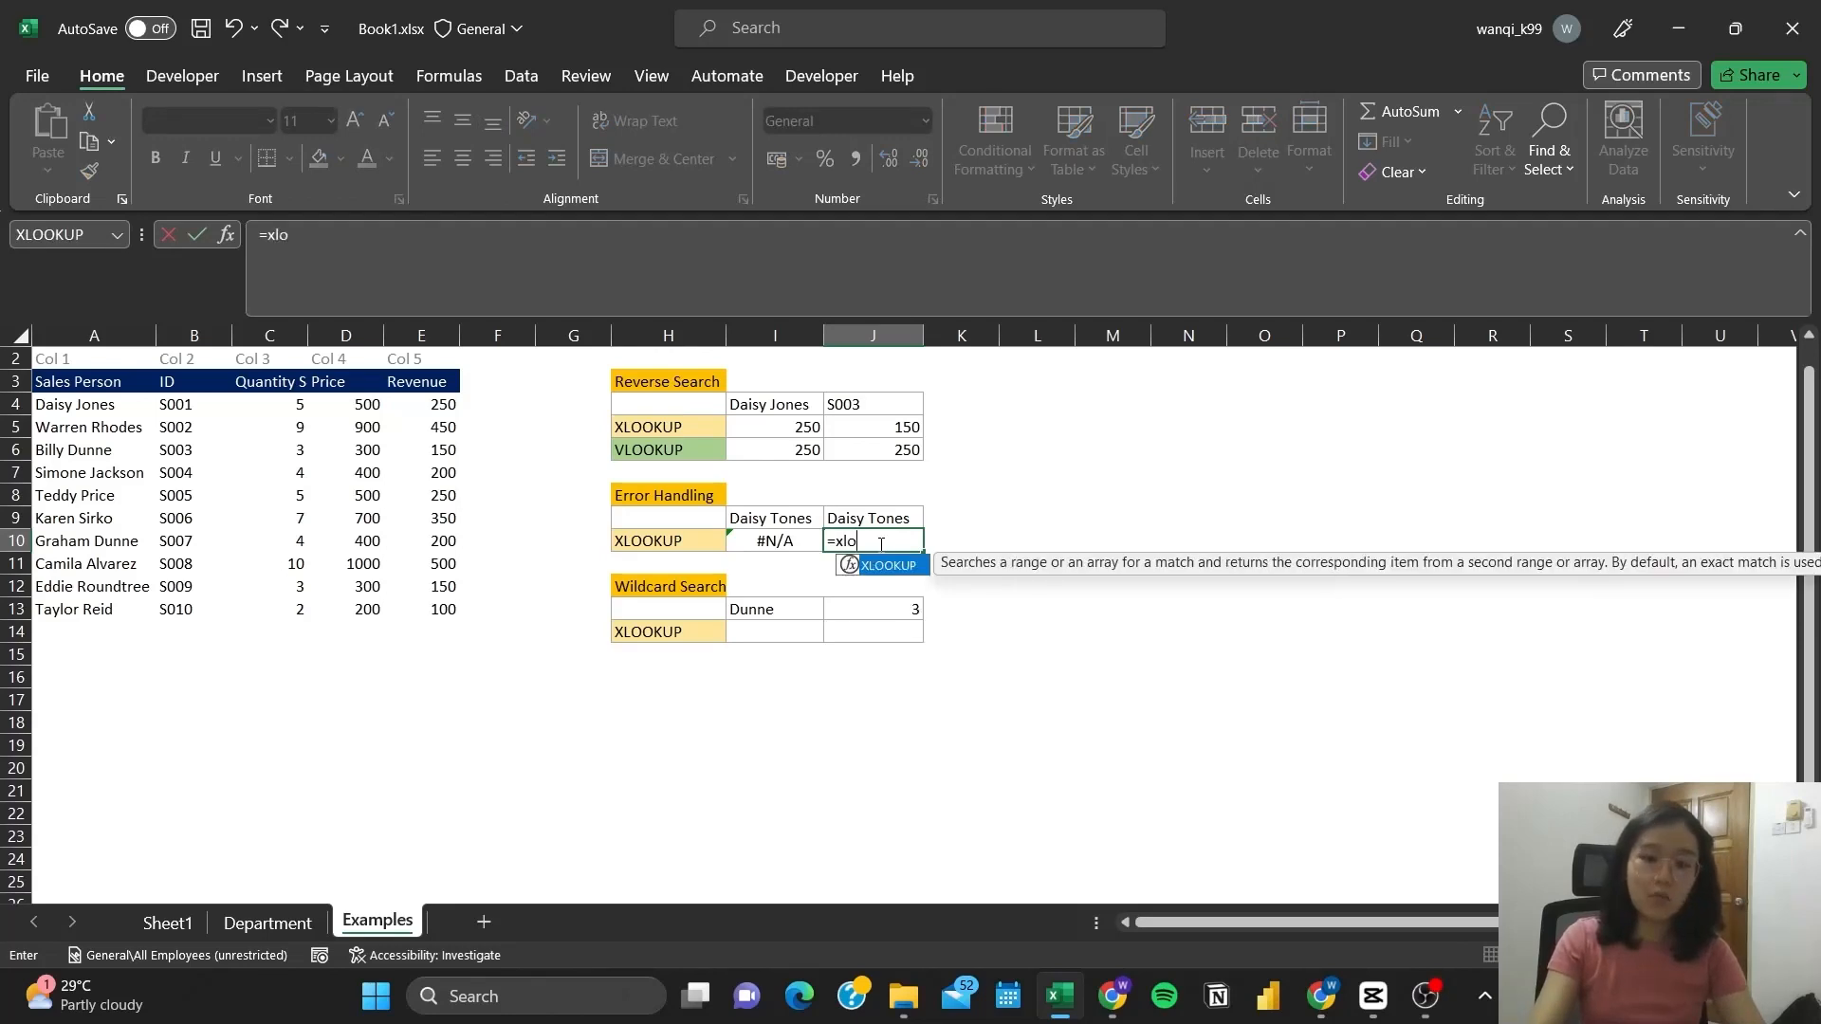
pyautogui.press('Tab')
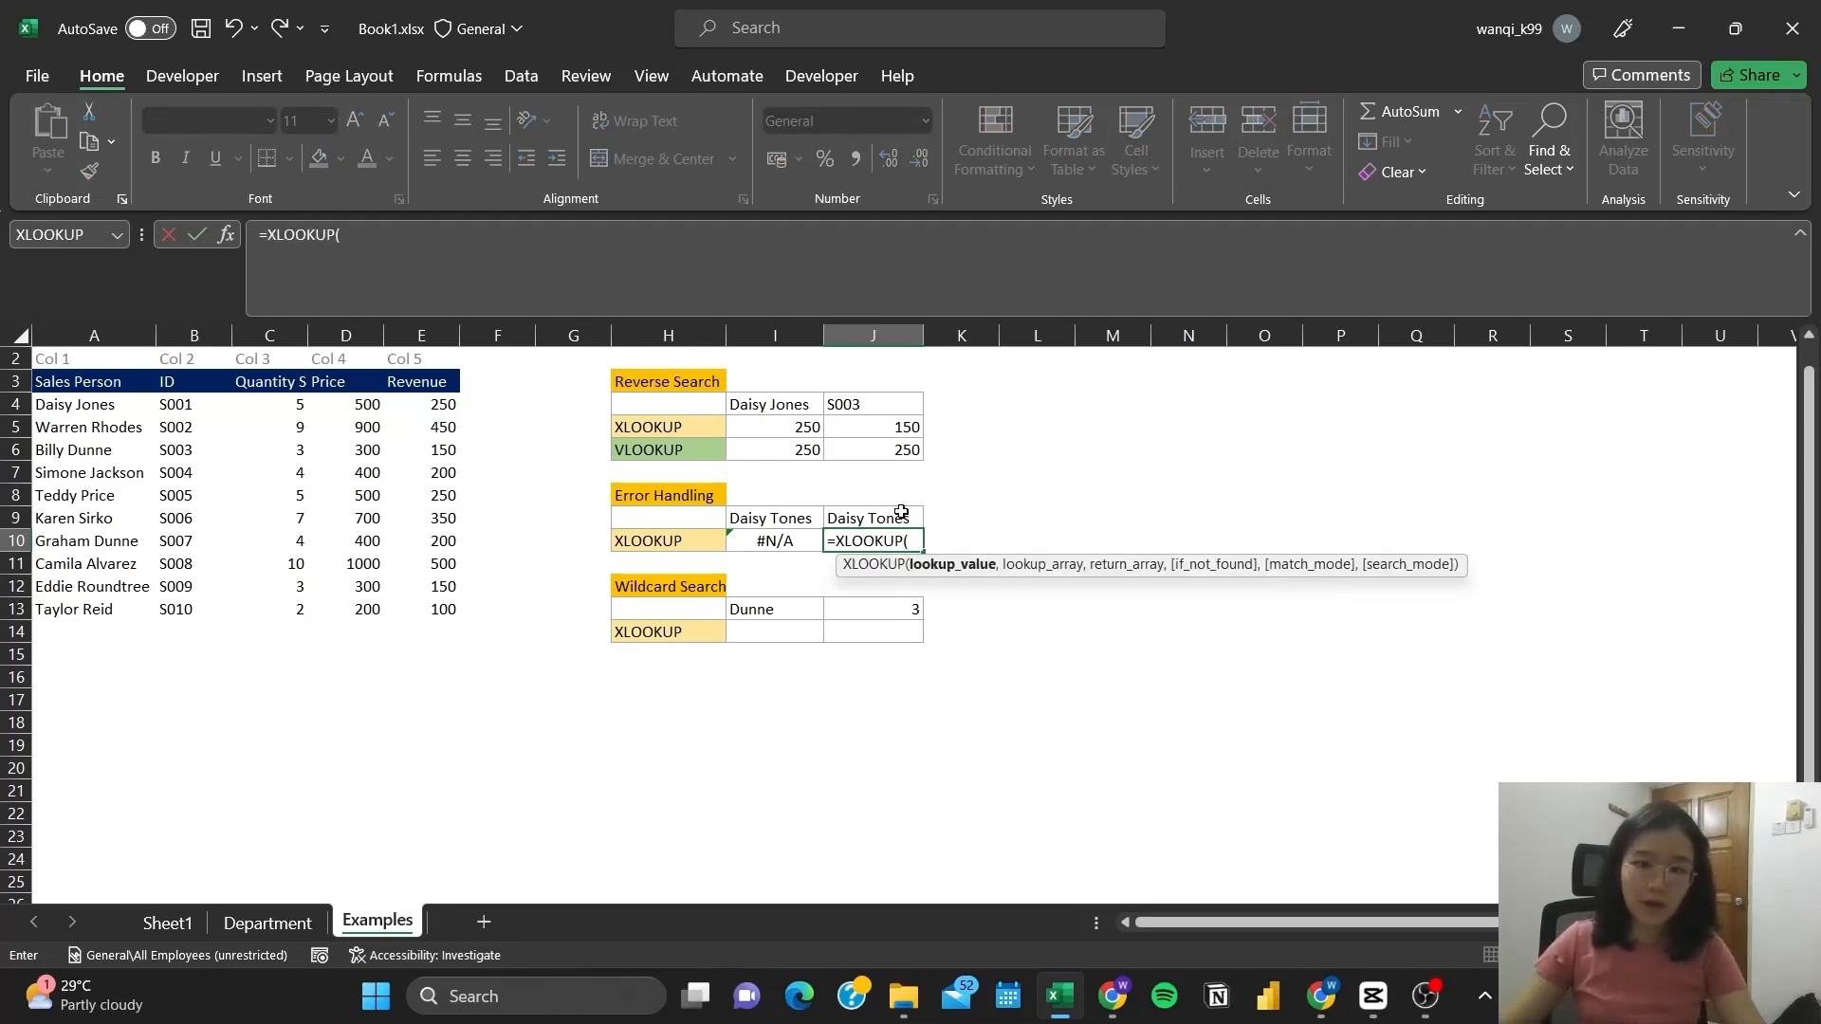
pyautogui.click(892, 518)
pyautogui.write(',')
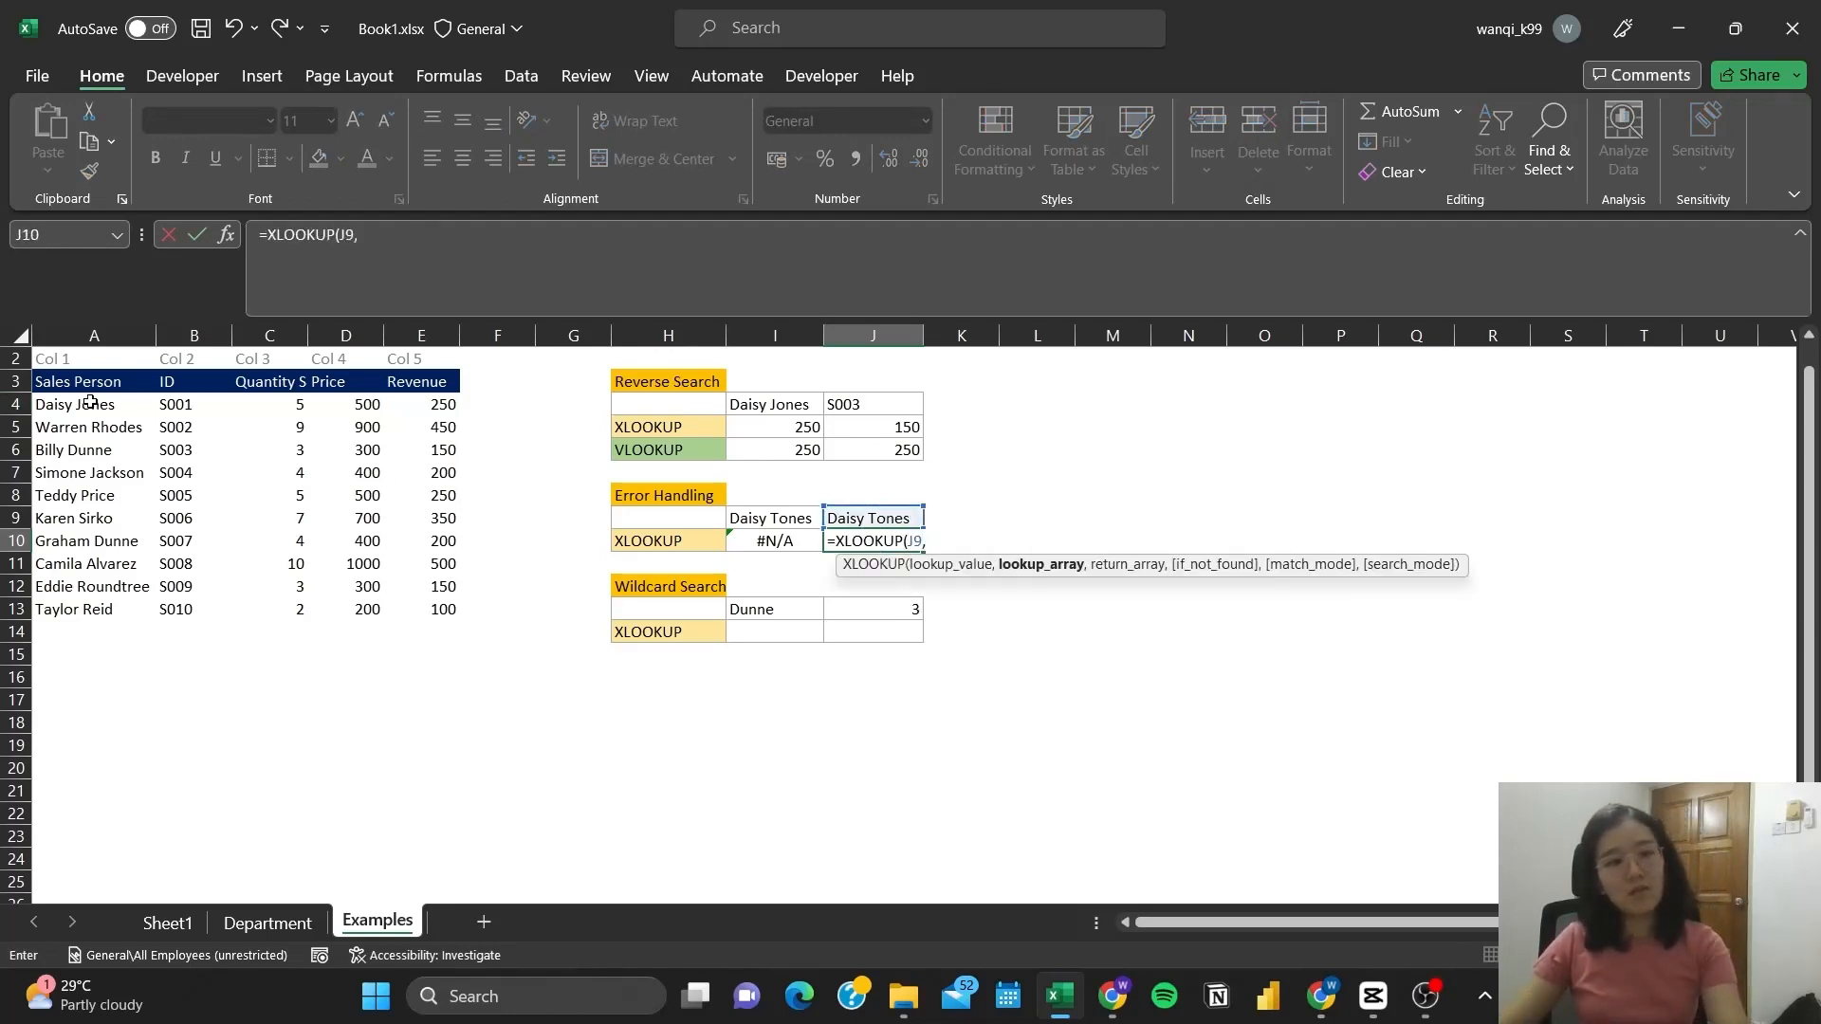
pyautogui.moveTo(91, 404); pyautogui.dragTo(143, 612)
pyautogui.write(',')
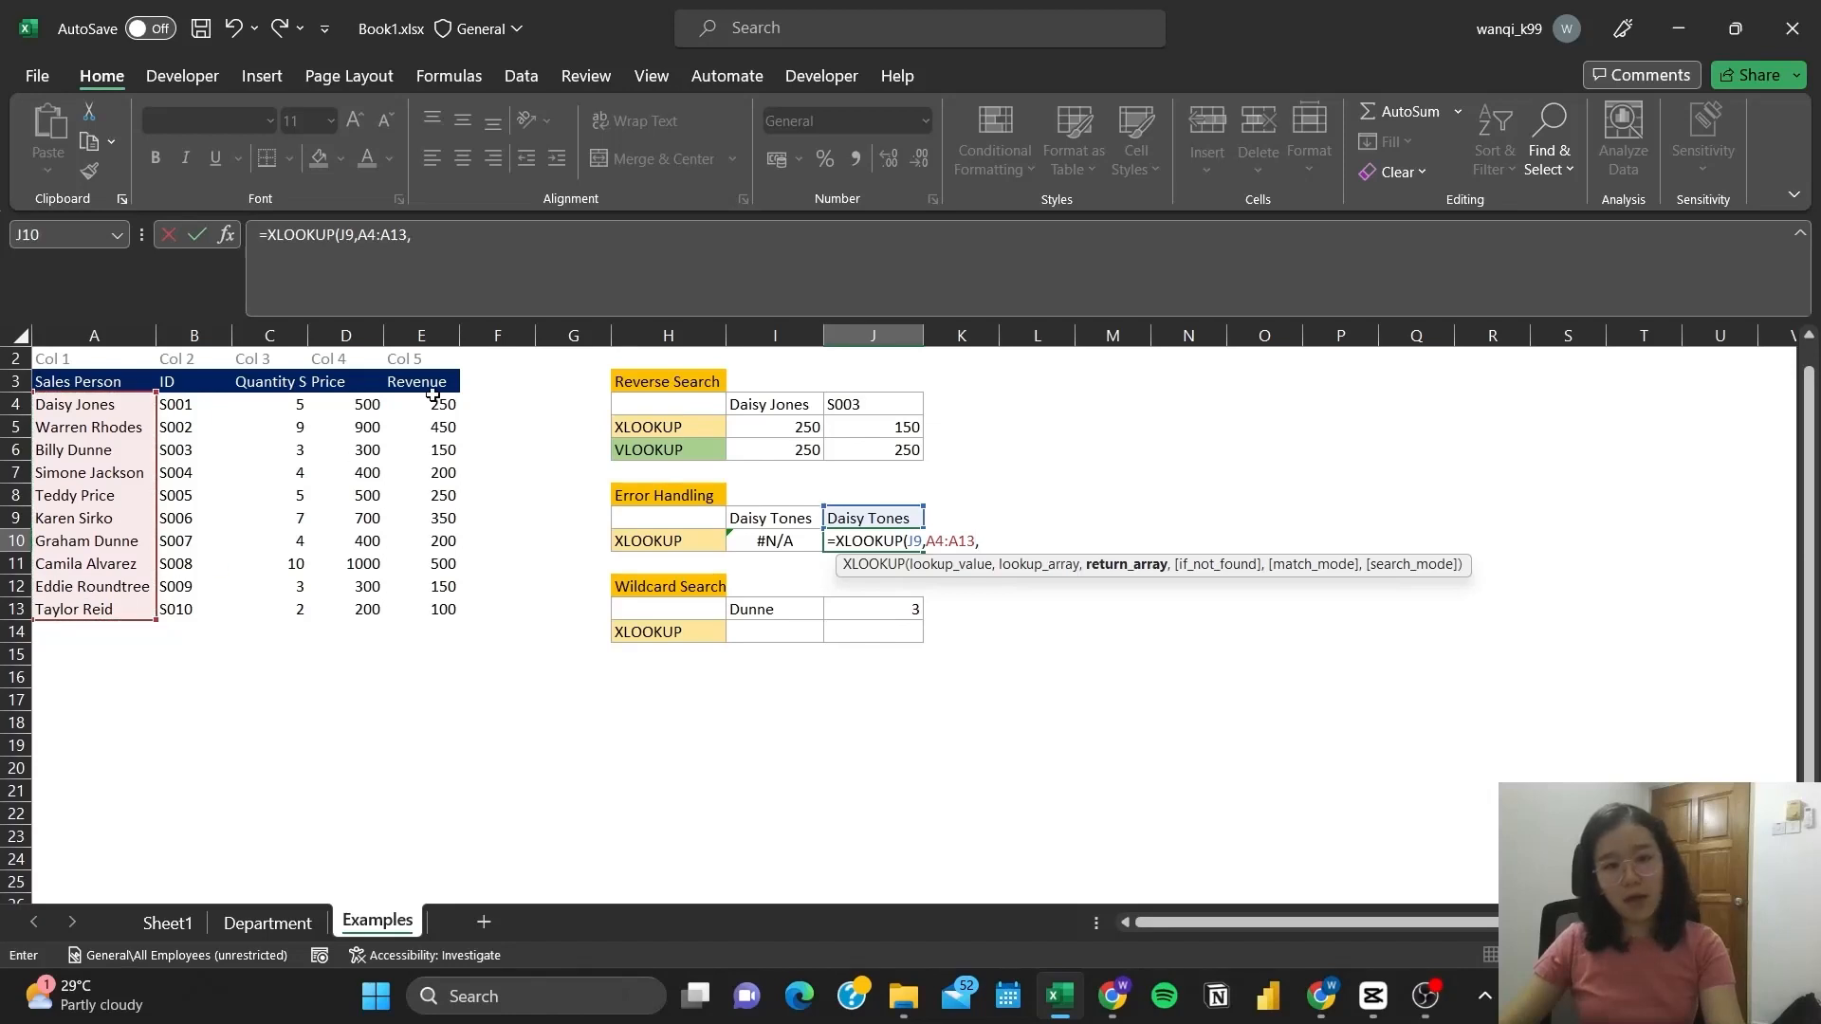
pyautogui.moveTo(422, 402); pyautogui.dragTo(428, 612)
pyautogui.click(572, 247)
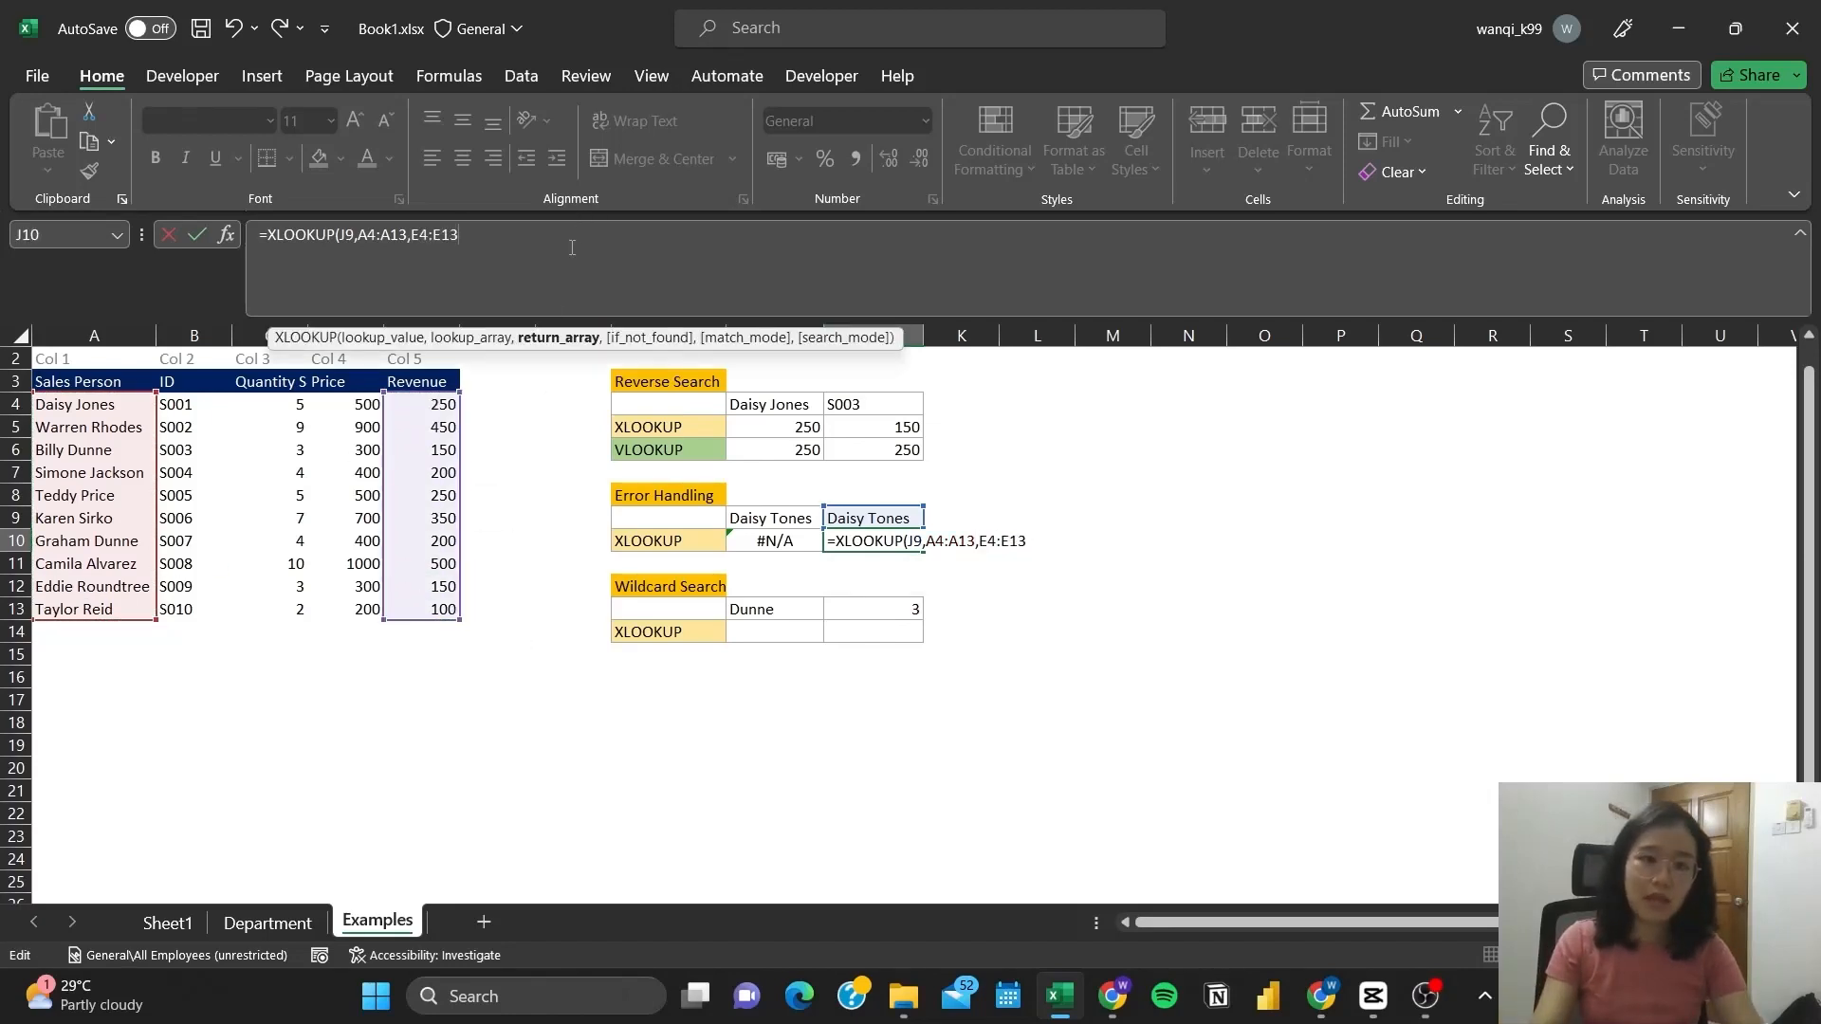
pyautogui.write(',')
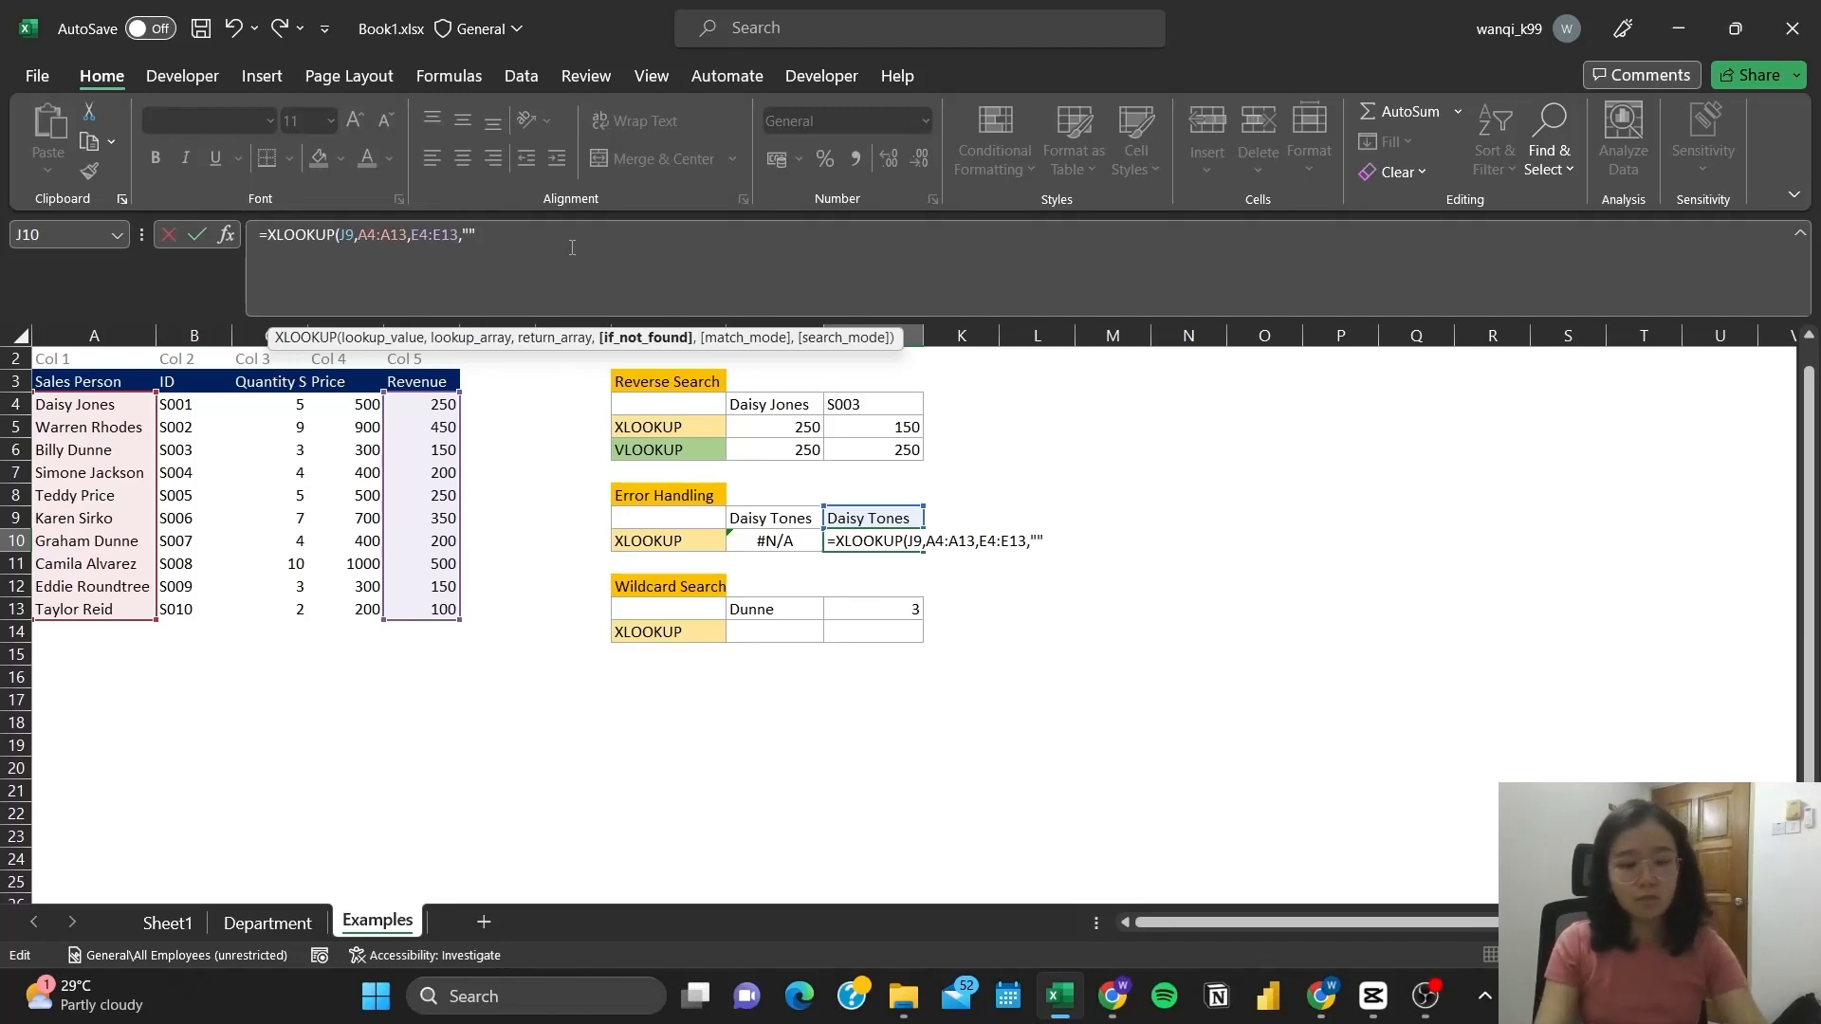
pyautogui.write('Sales Pers')
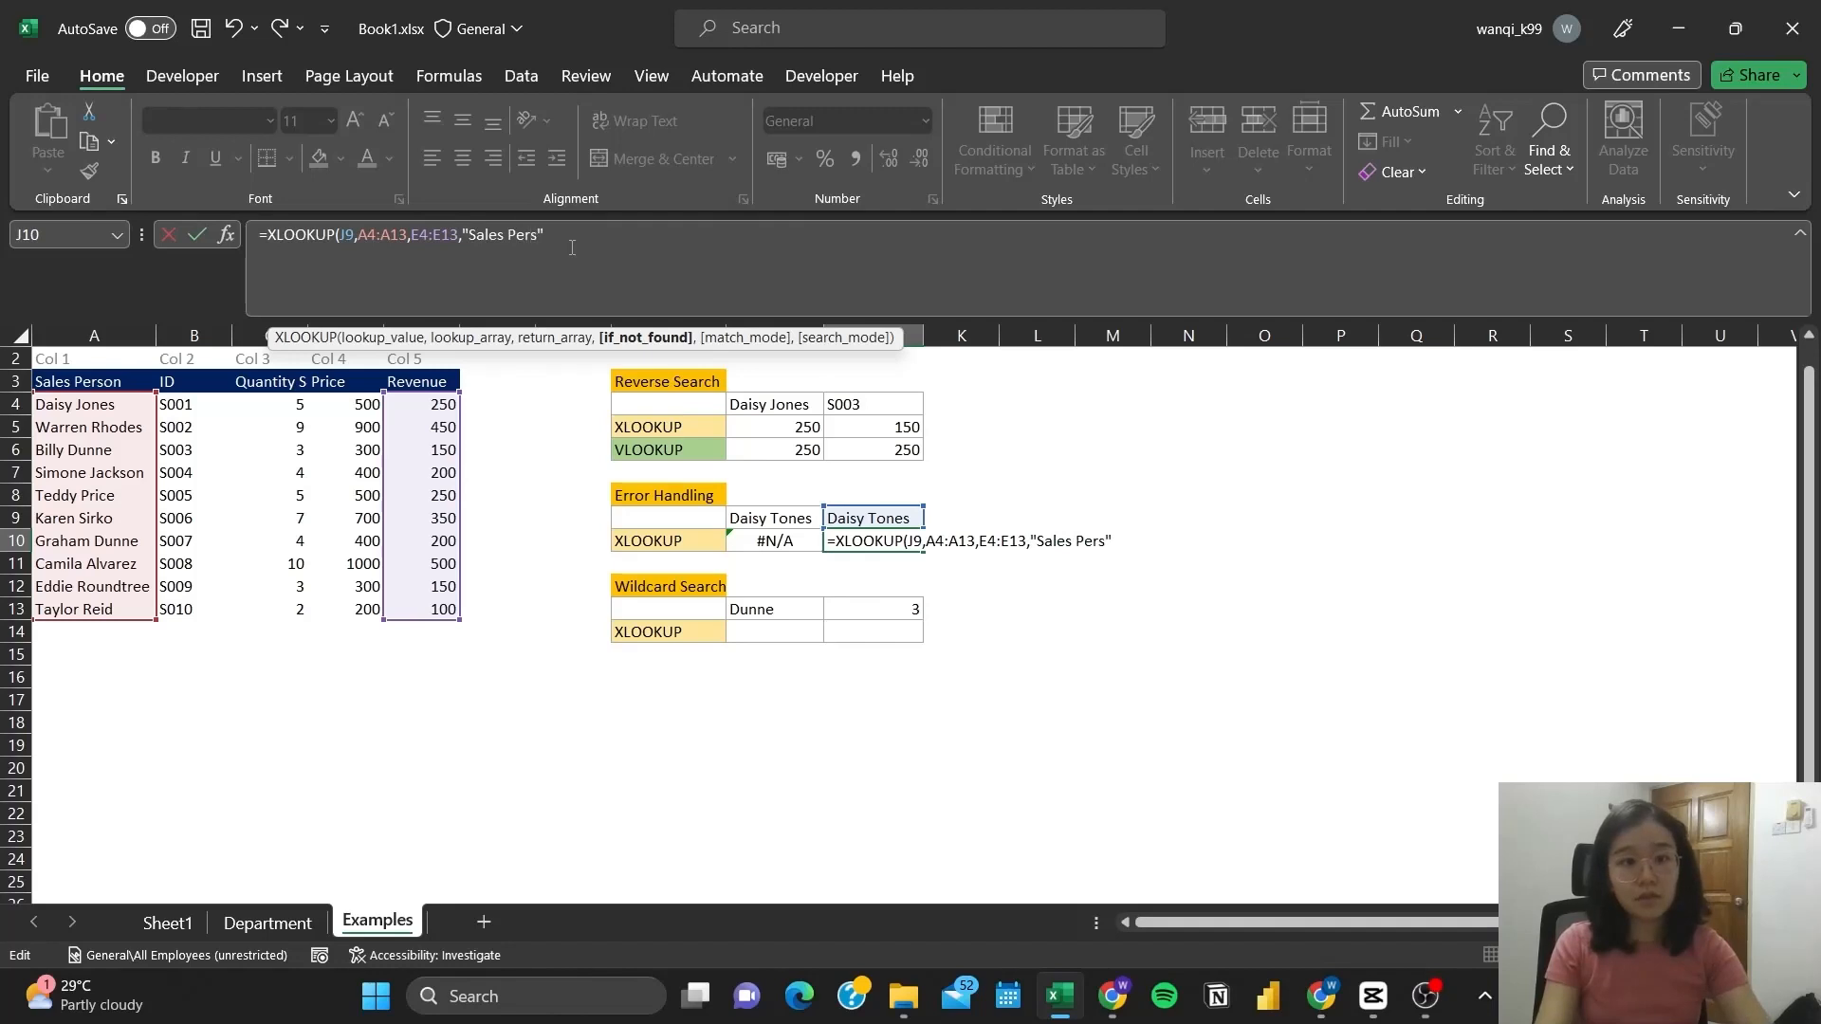
pyautogui.write('on Inval')
pyautogui.press('BackSpace')
pyautogui.press('BackSpace')
pyautogui.press('BackSpace')
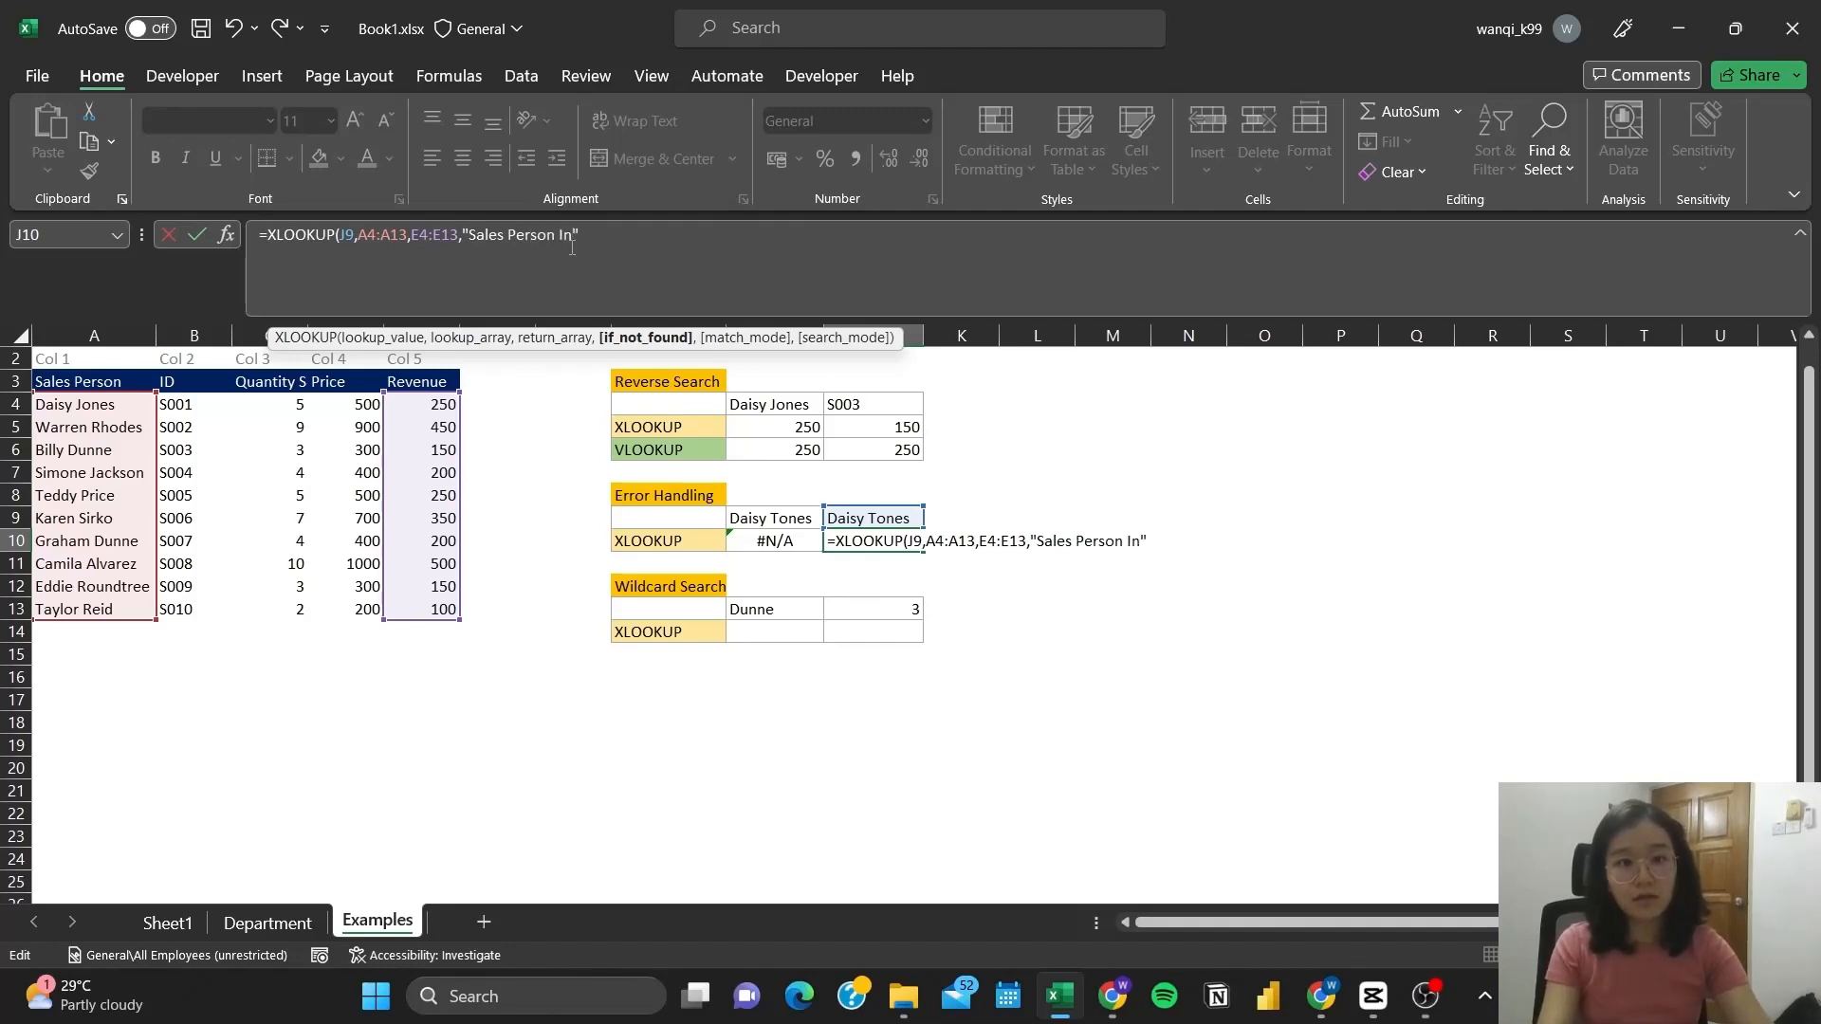
pyautogui.press('BackSpace')
pyautogui.press('BackSpace')
pyautogui.press('BackSpace')
pyautogui.press('BackSpace')
pyautogui.press('BackSpace')
pyautogui.press('BackSpace')
pyautogui.press('BackSpace')
pyautogui.press('BackSpace')
pyautogui.press('BackSpace')
pyautogui.press('BackSpace')
pyautogui.press('BackSpace')
pyautogui.press('BackSpace')
pyautogui.press('BackSpace')
pyautogui.press('BackSpace')
pyautogui.press('BackSpace')
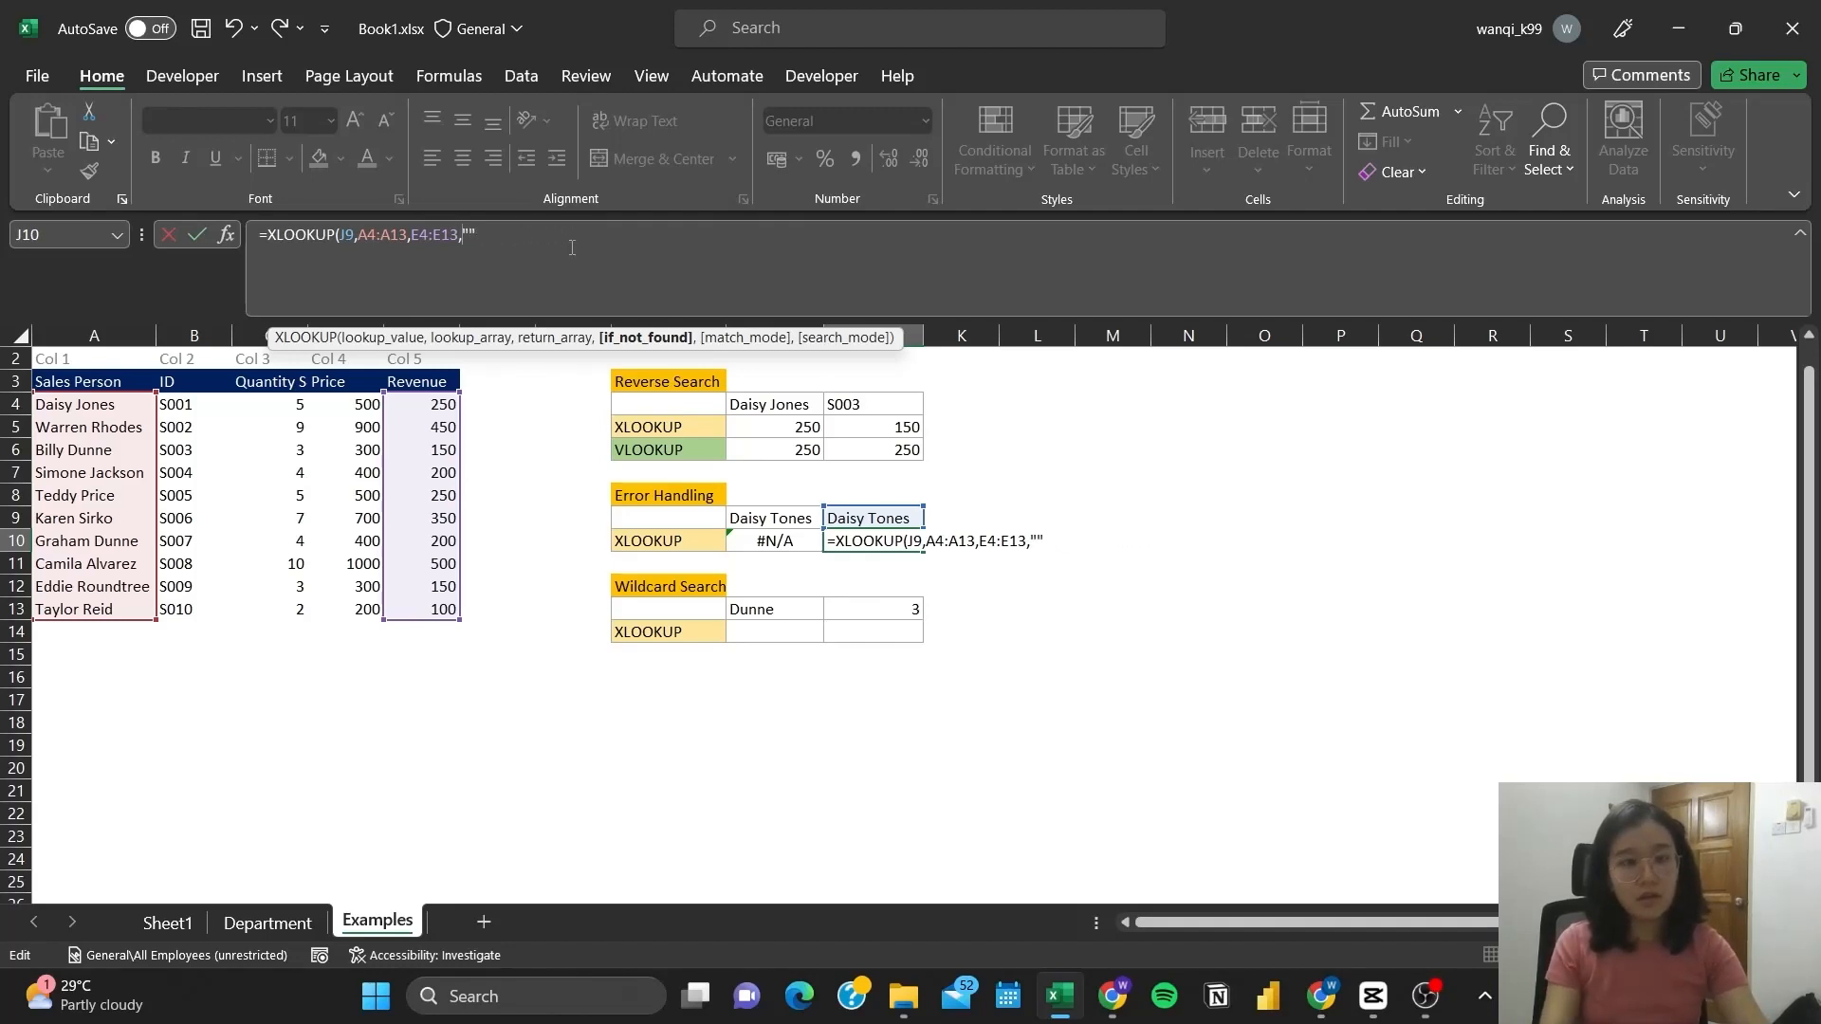
# Complete the J10 formula with the if_not_found text "Incorrect Sales Person" and enter it.
pyautogui.write('Incorrect Sales ')
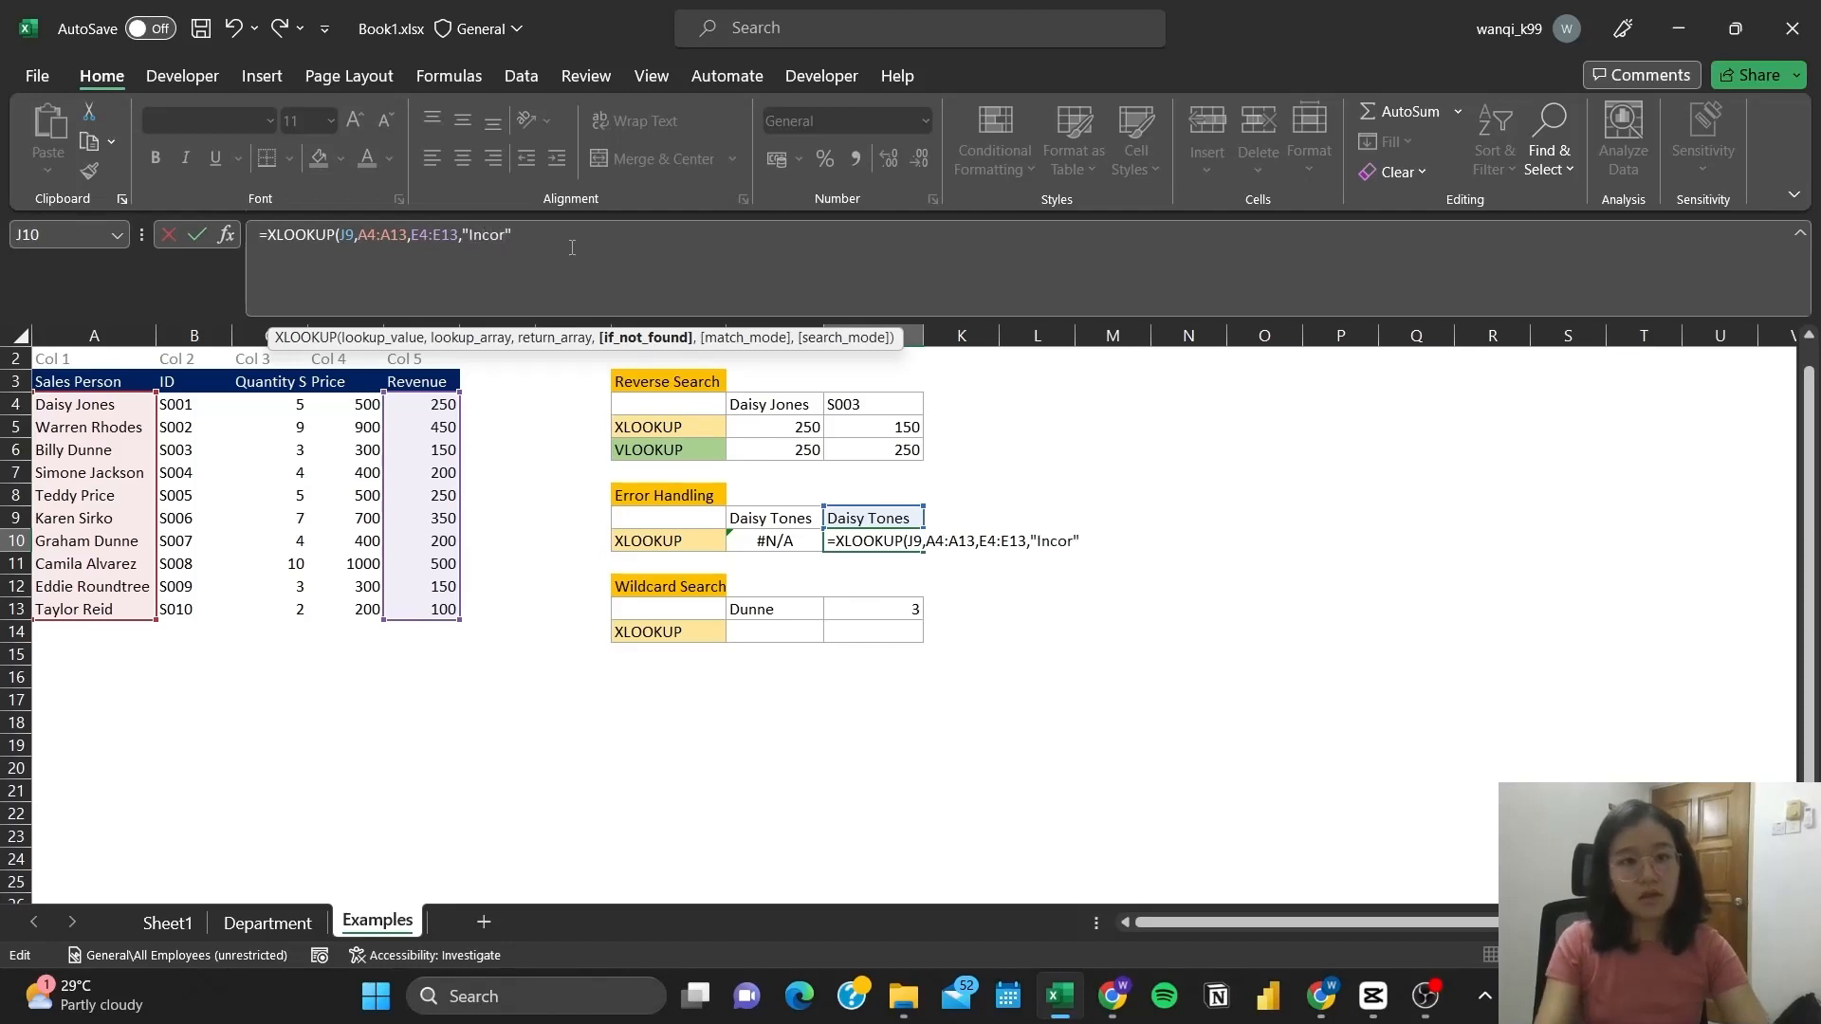
pyautogui.write('Pers')
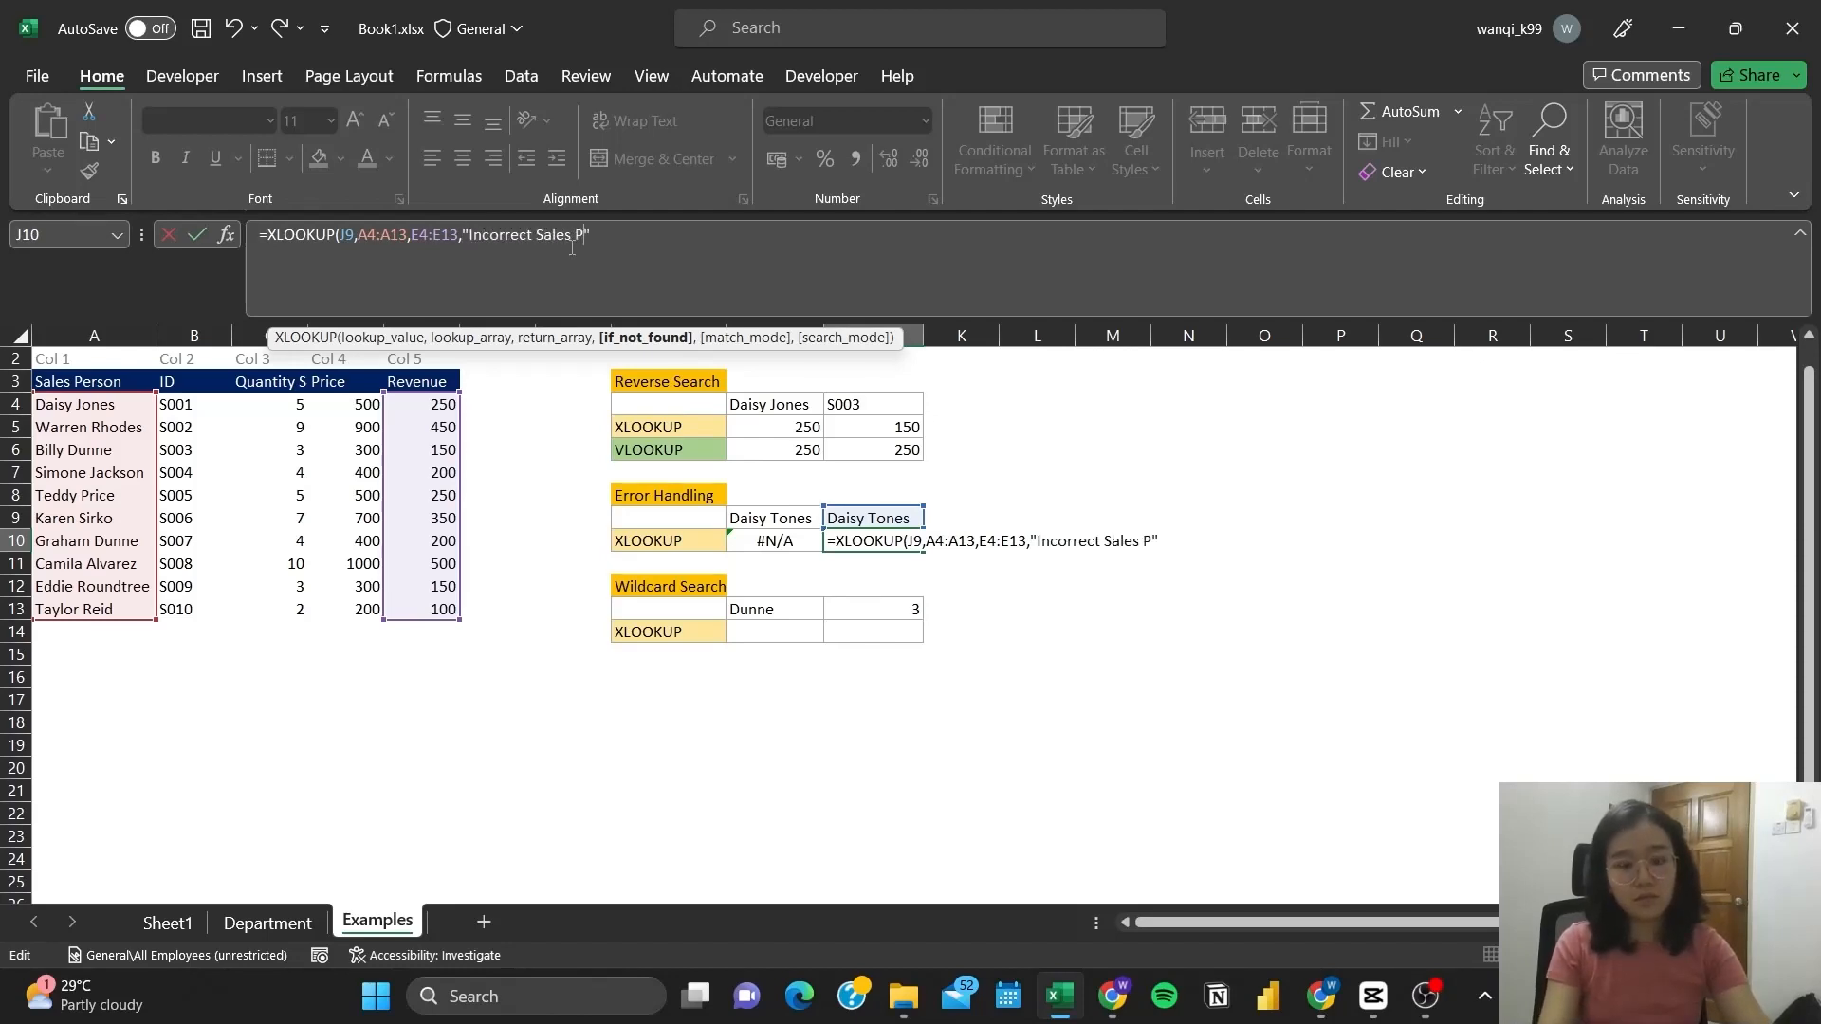
pyautogui.write('on')
pyautogui.press('Right')
pyautogui.write(')')
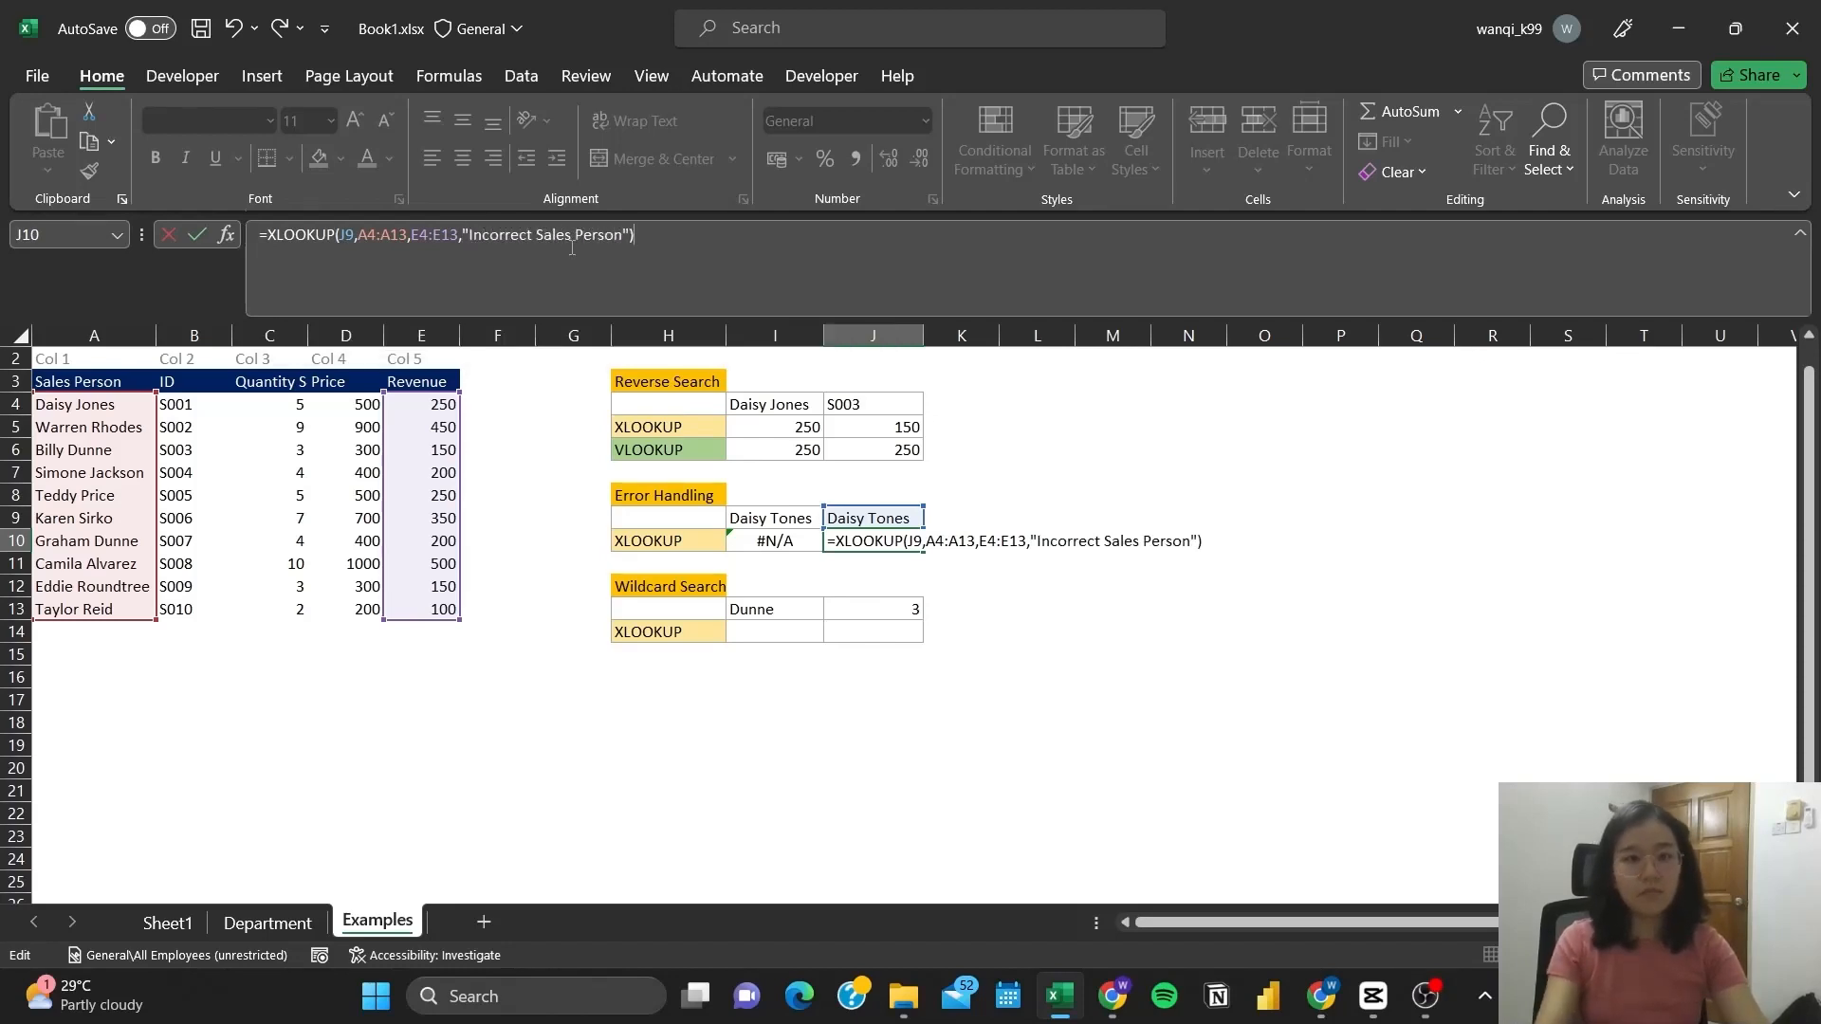
pyautogui.press('Return')
pyautogui.click(906, 540)
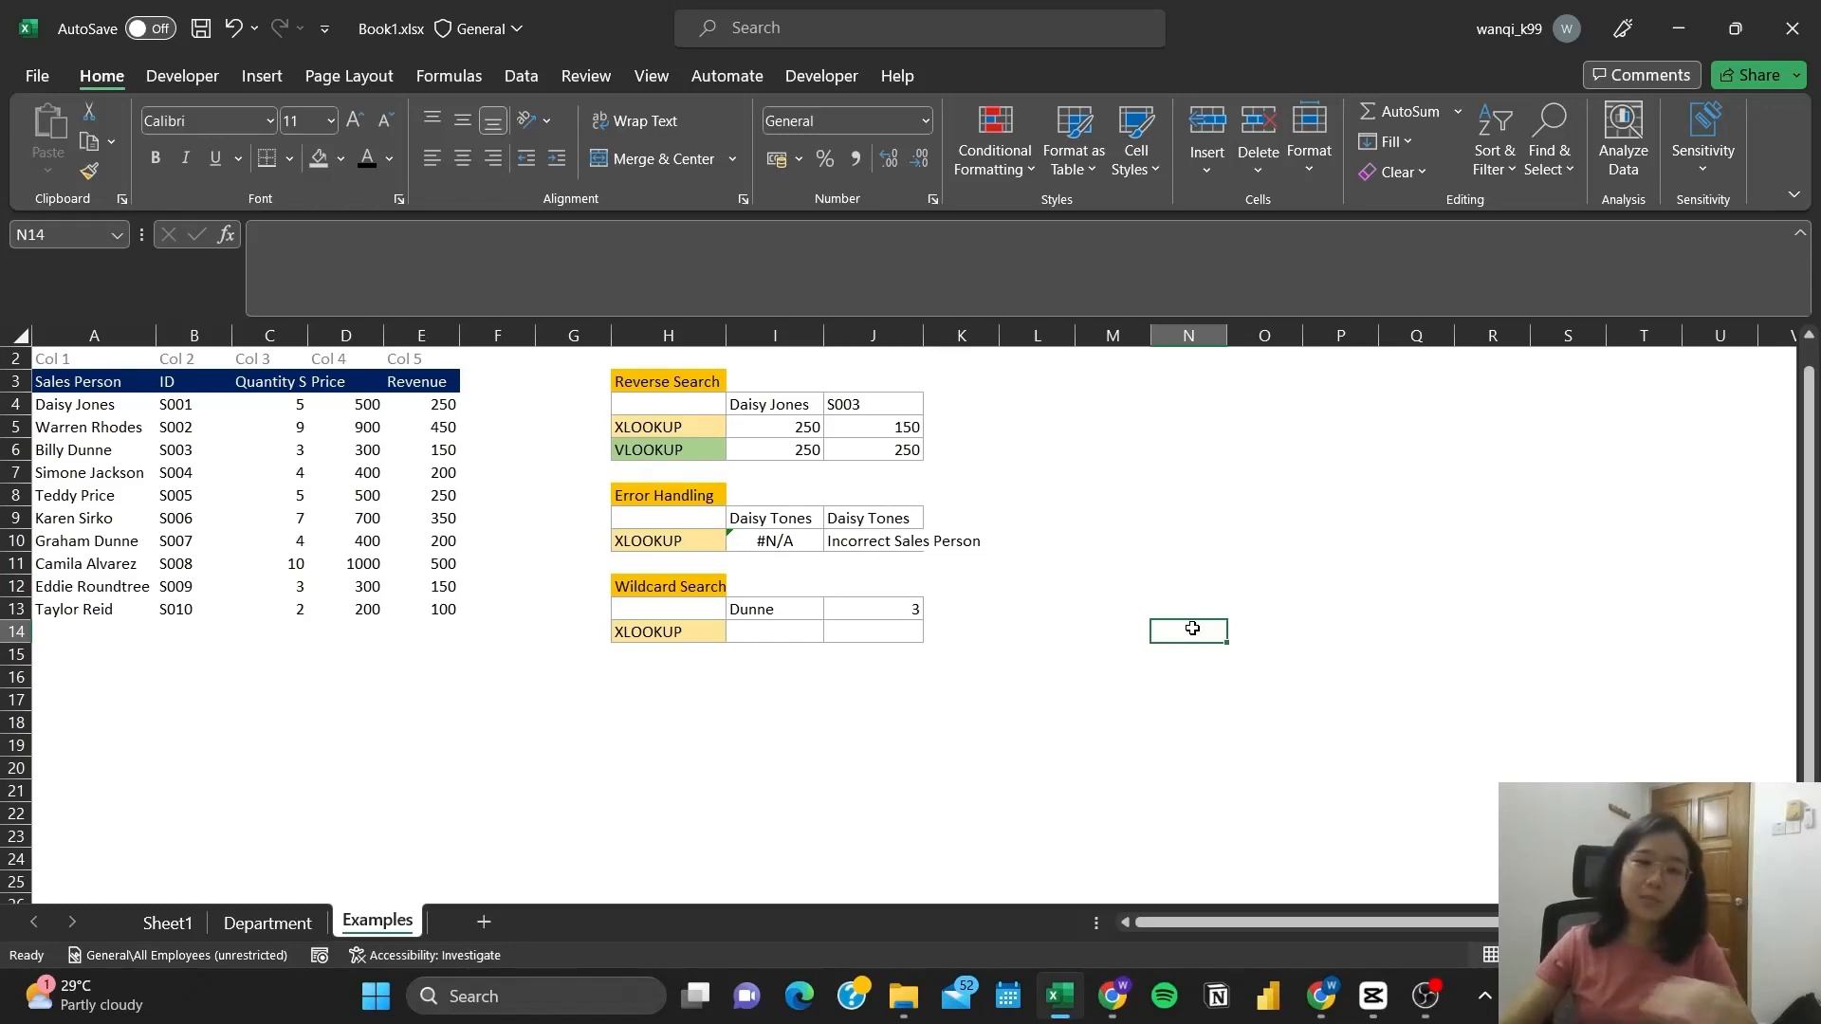
# Under Wildcard Search, start an XLOOKUP formula in I14 whose lookup value begins with "*"&I13&.
pyautogui.click(776, 634)
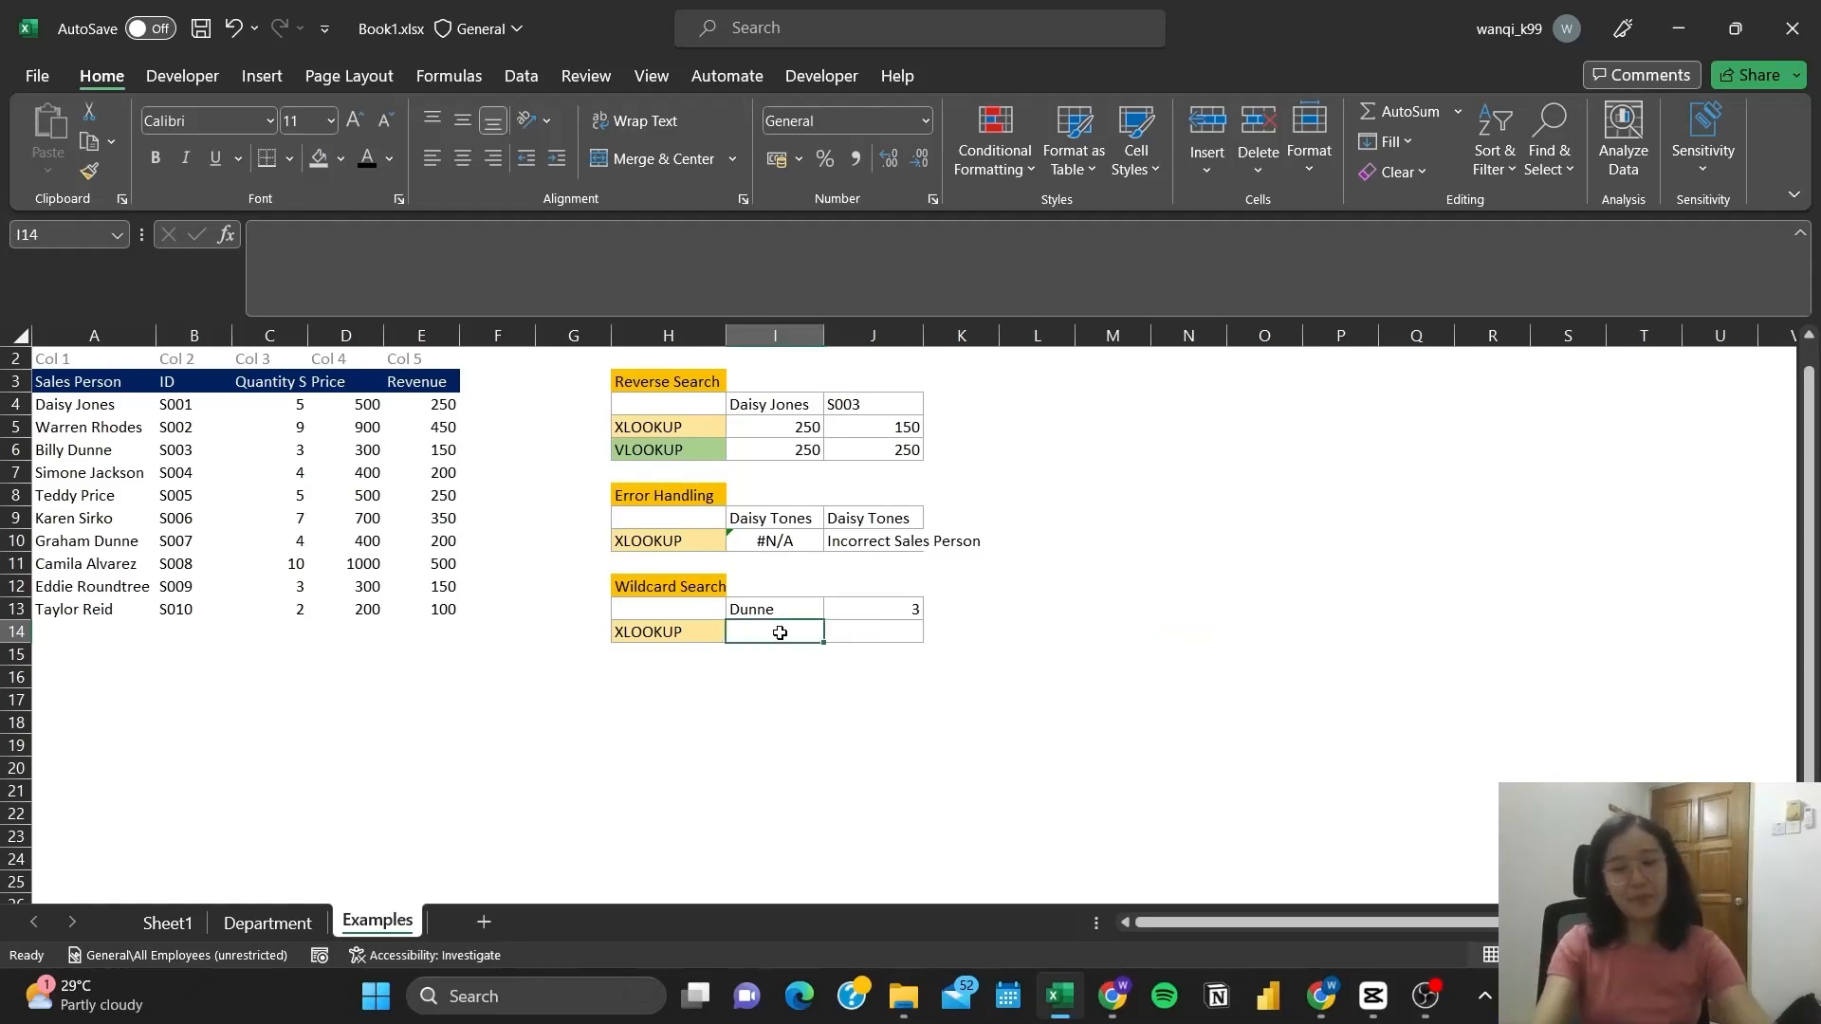
pyautogui.write('=xl')
pyautogui.press('Tab')
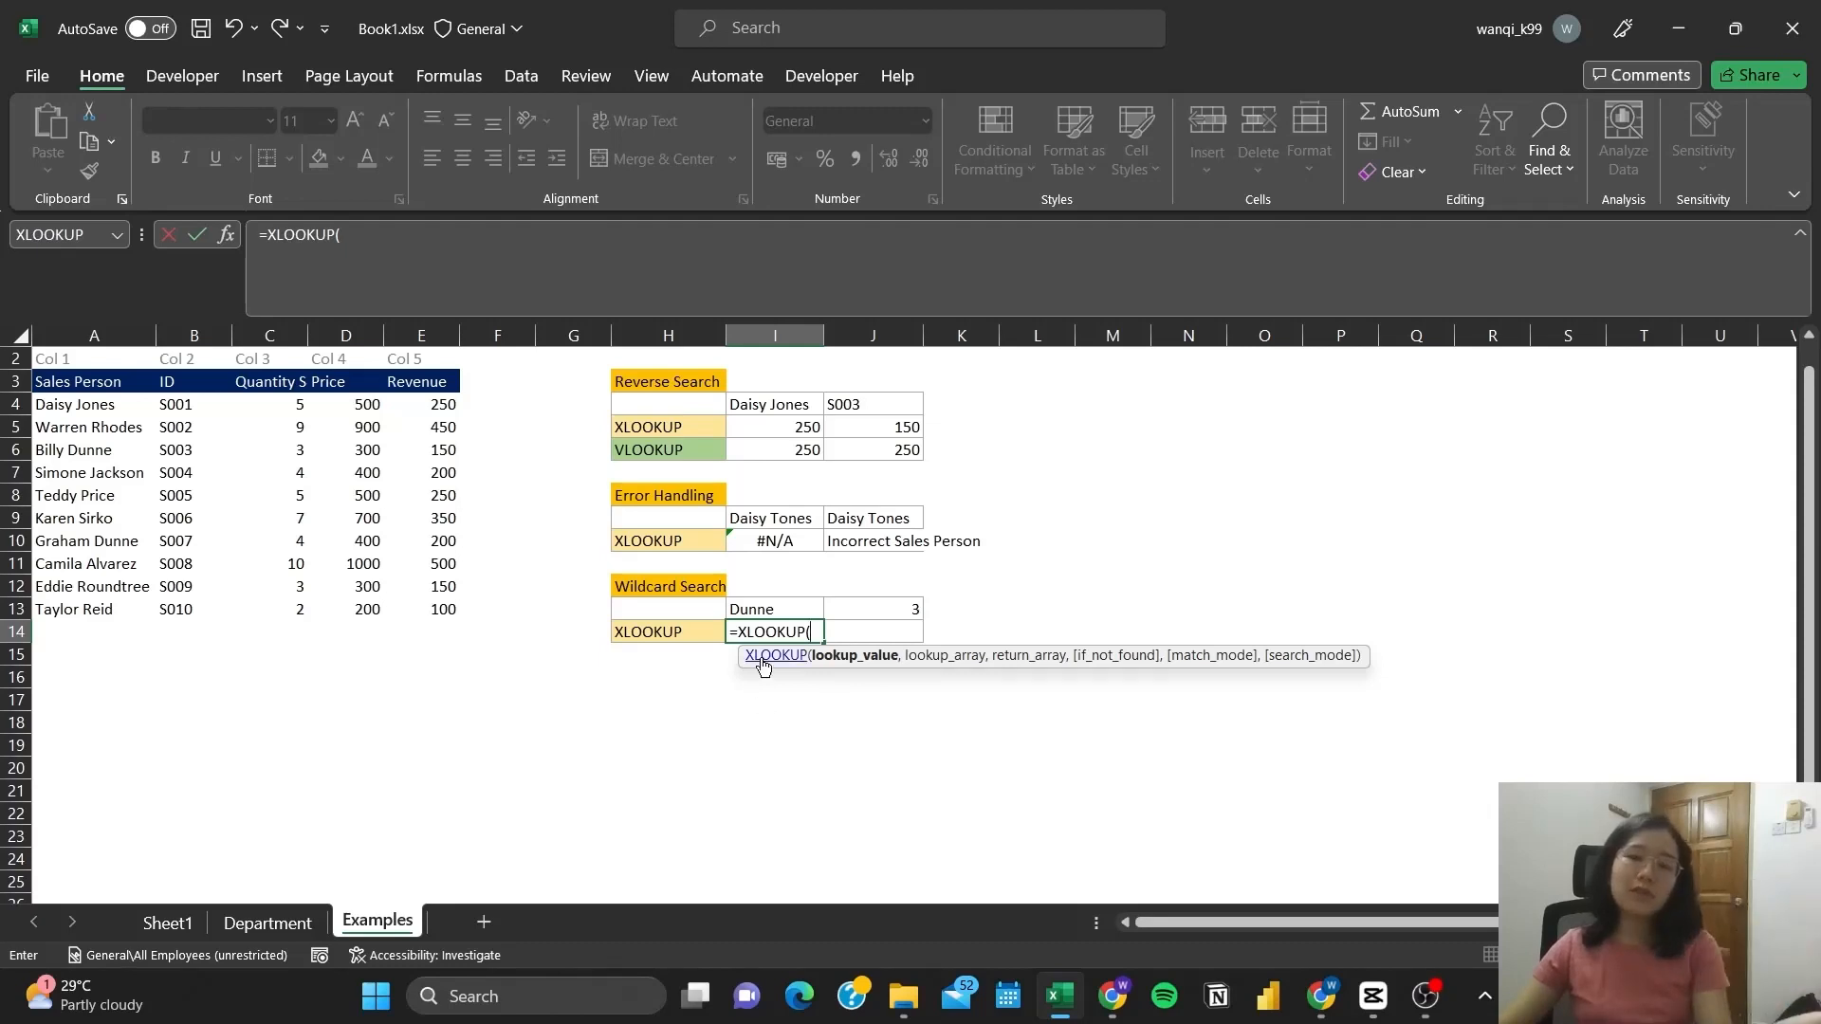
pyautogui.click(412, 252)
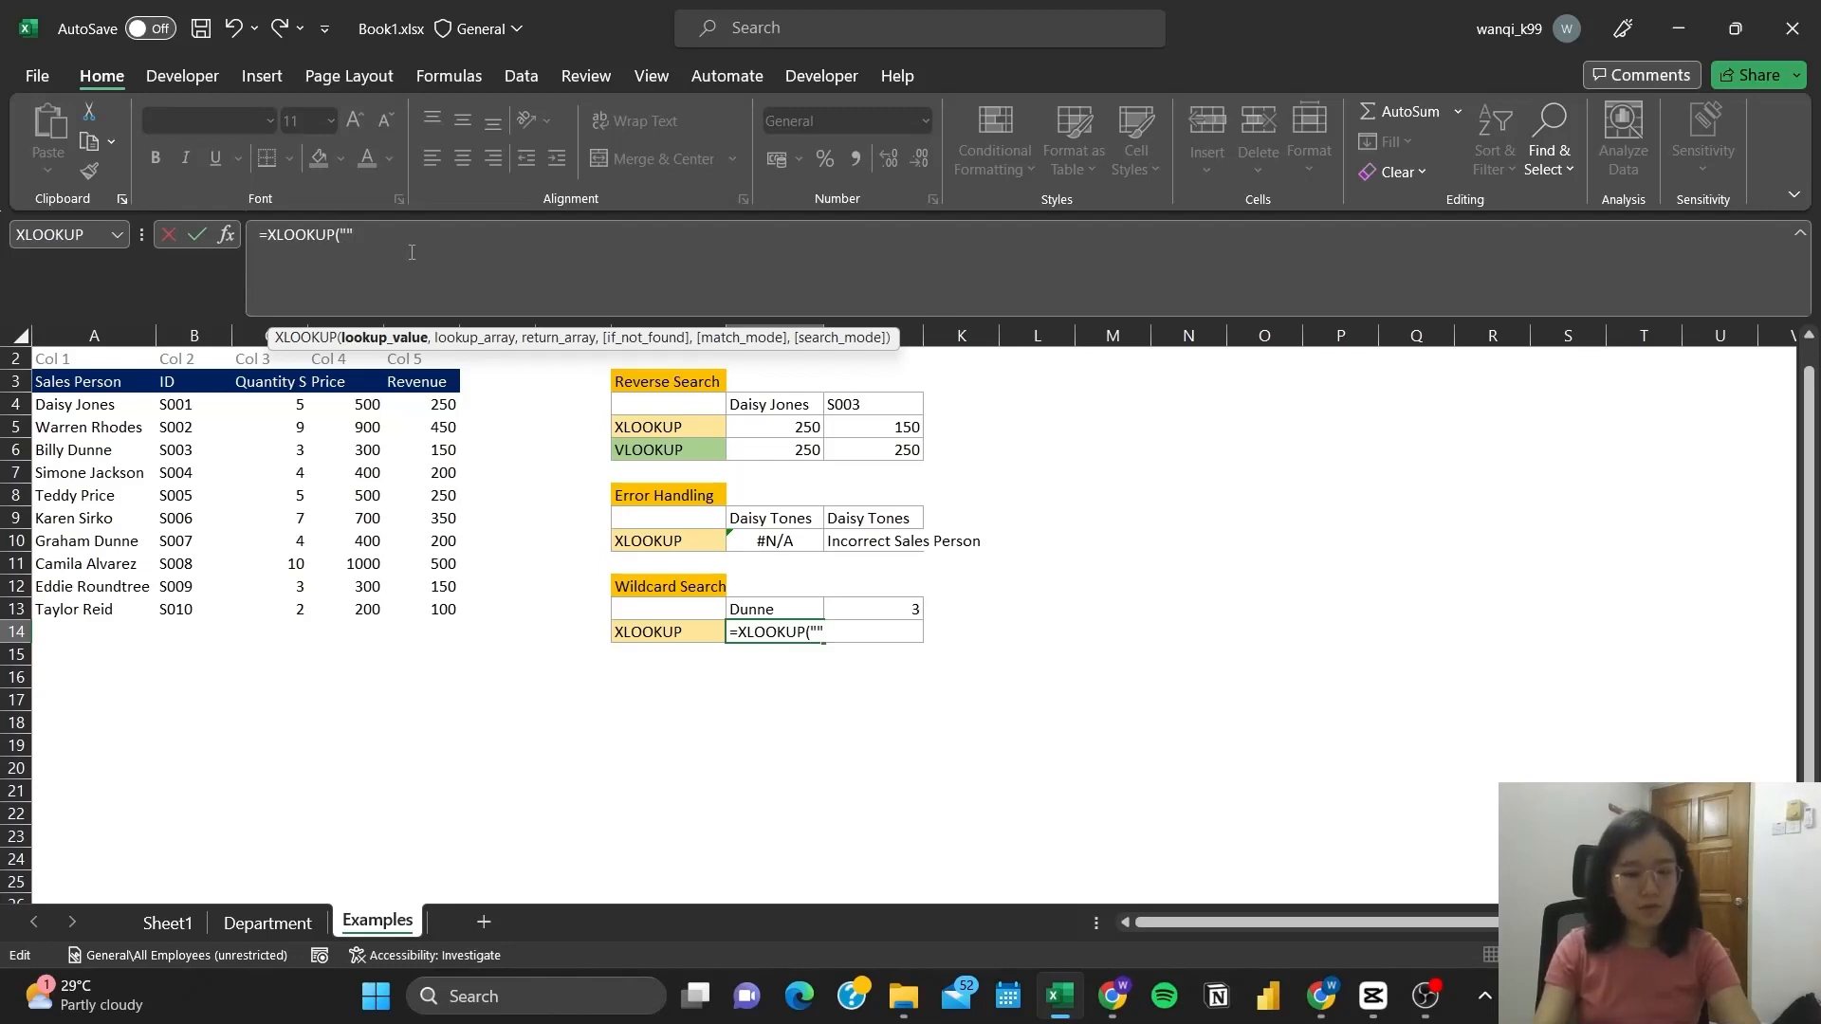
pyautogui.write('*"')
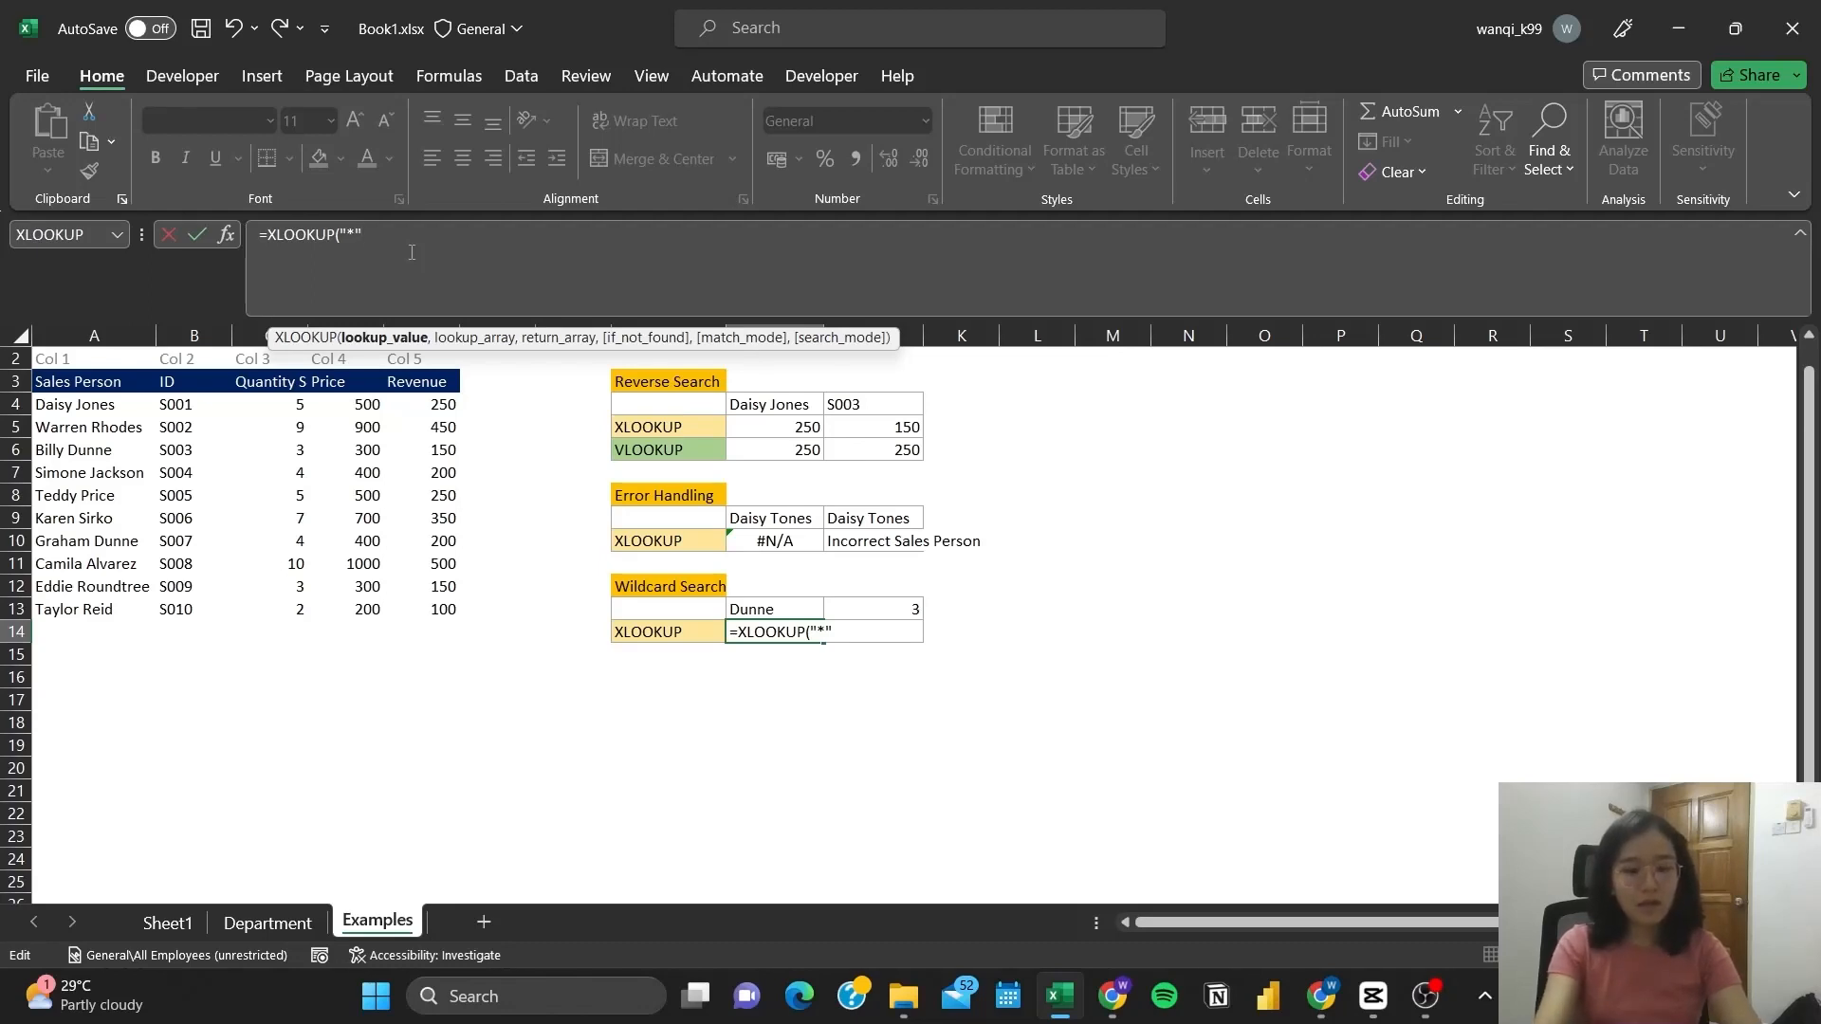
pyautogui.write('&')
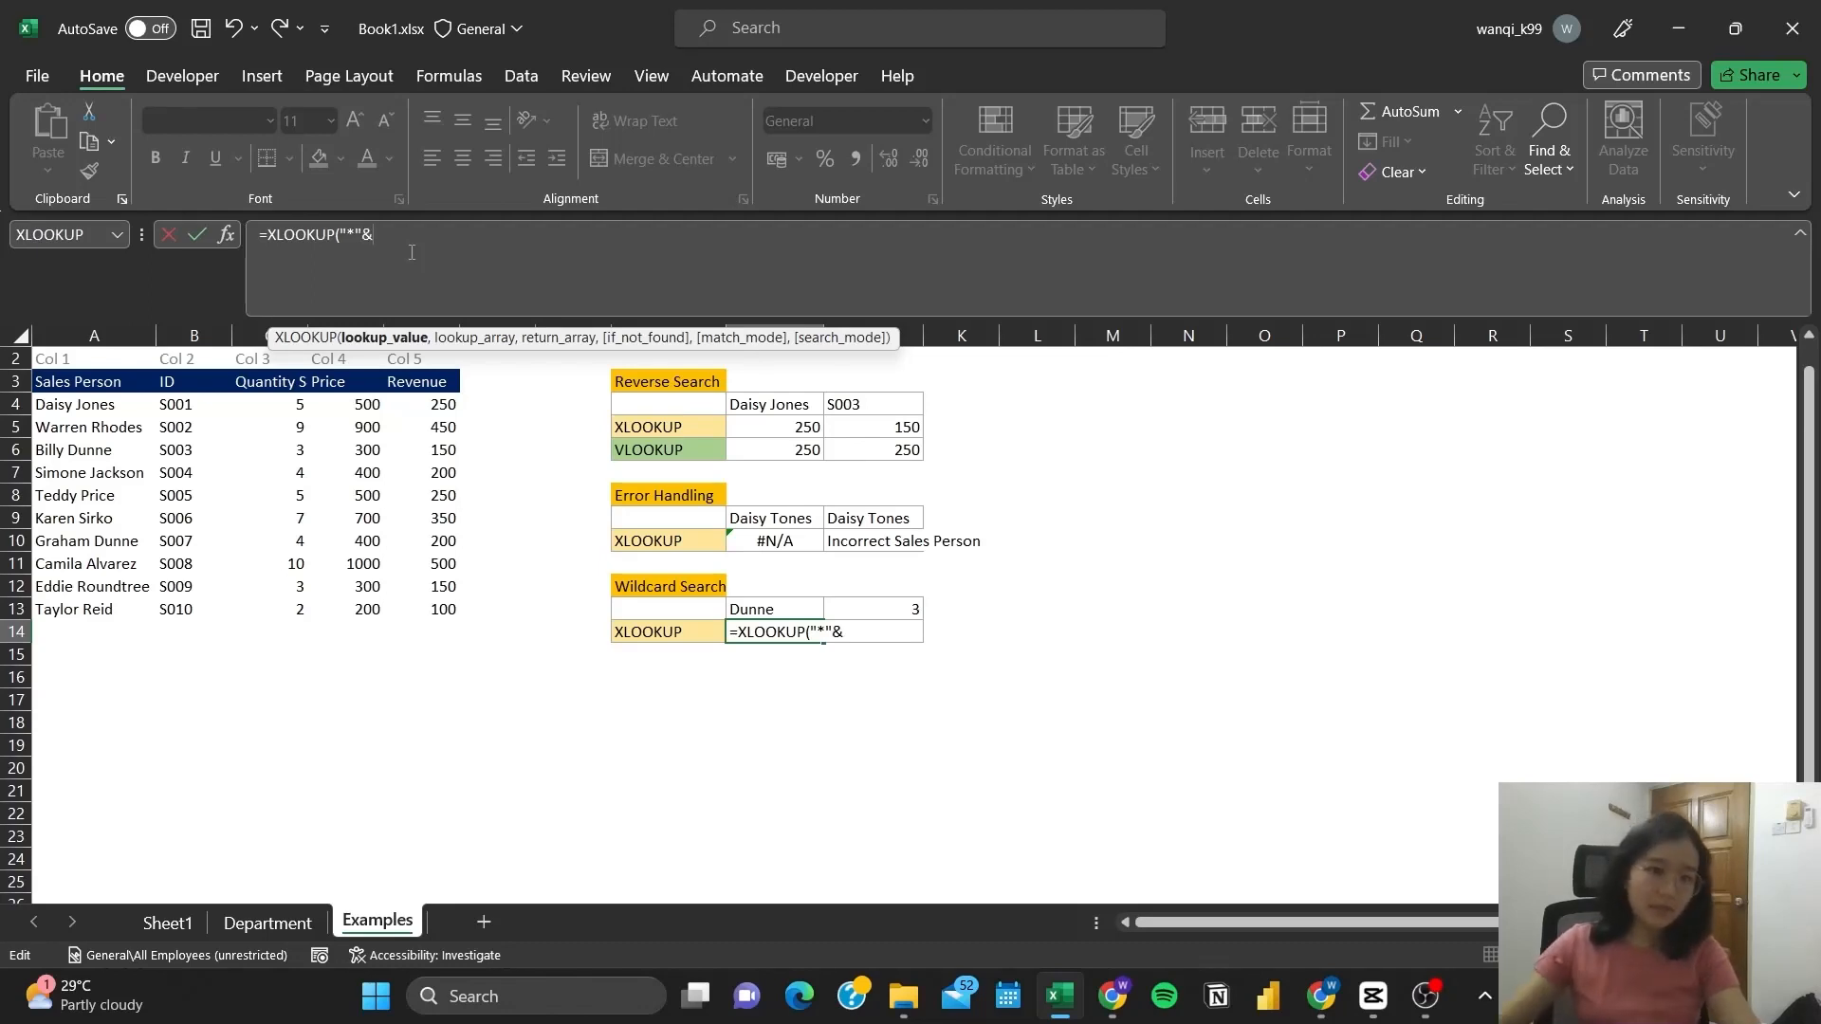
pyautogui.click(761, 609)
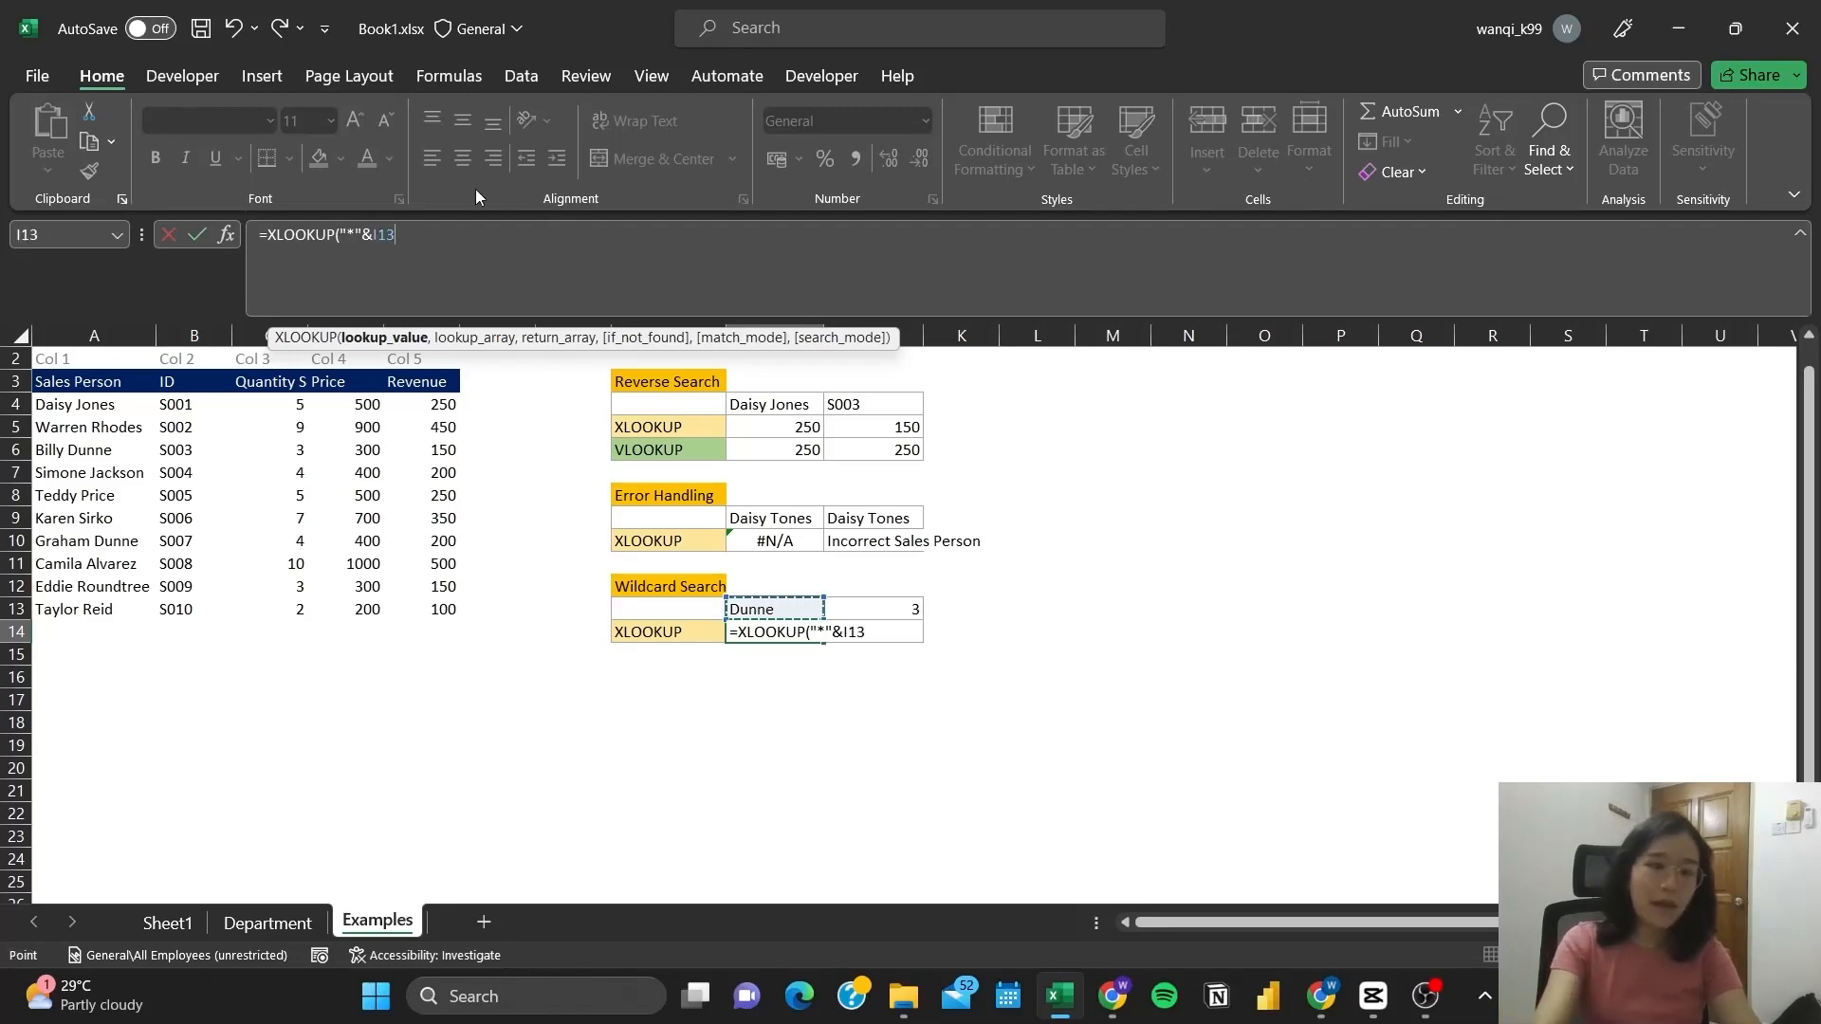
pyautogui.write('&')
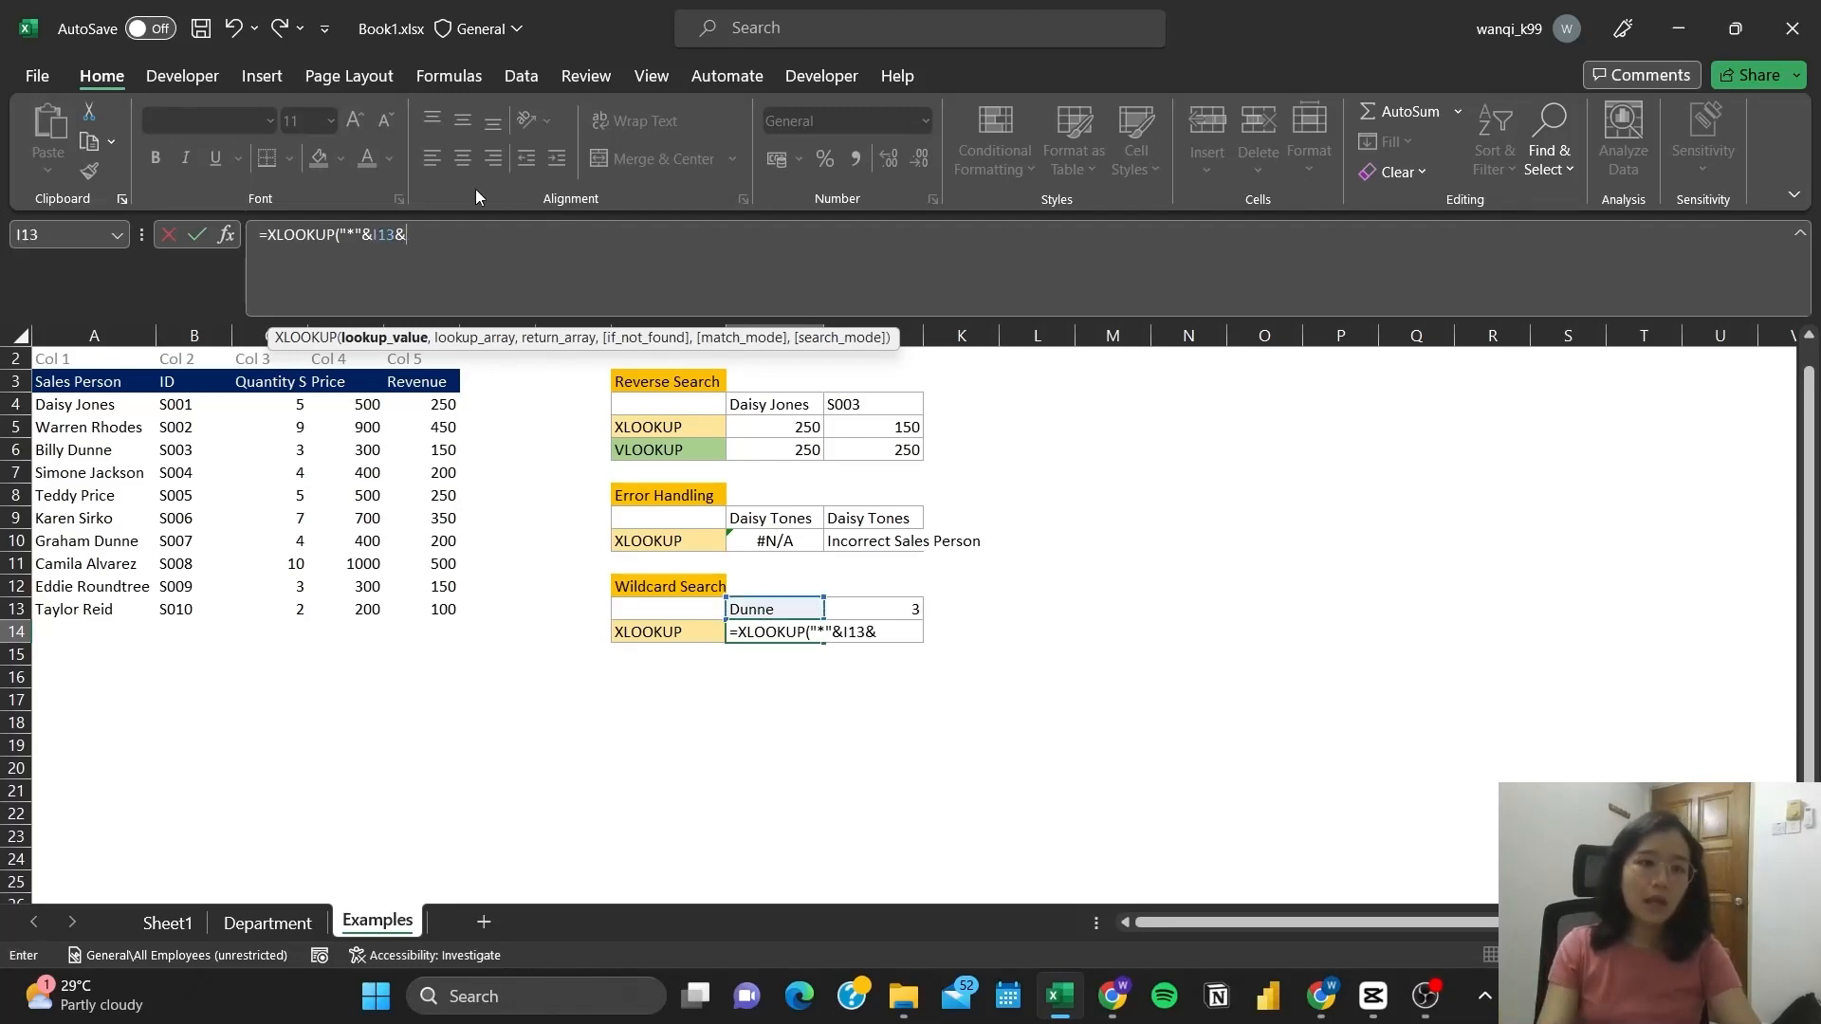
# Add the closing asterisk wildcard so the I14 lookup value reads "*"&I13&"*".
pyautogui.press('Return')
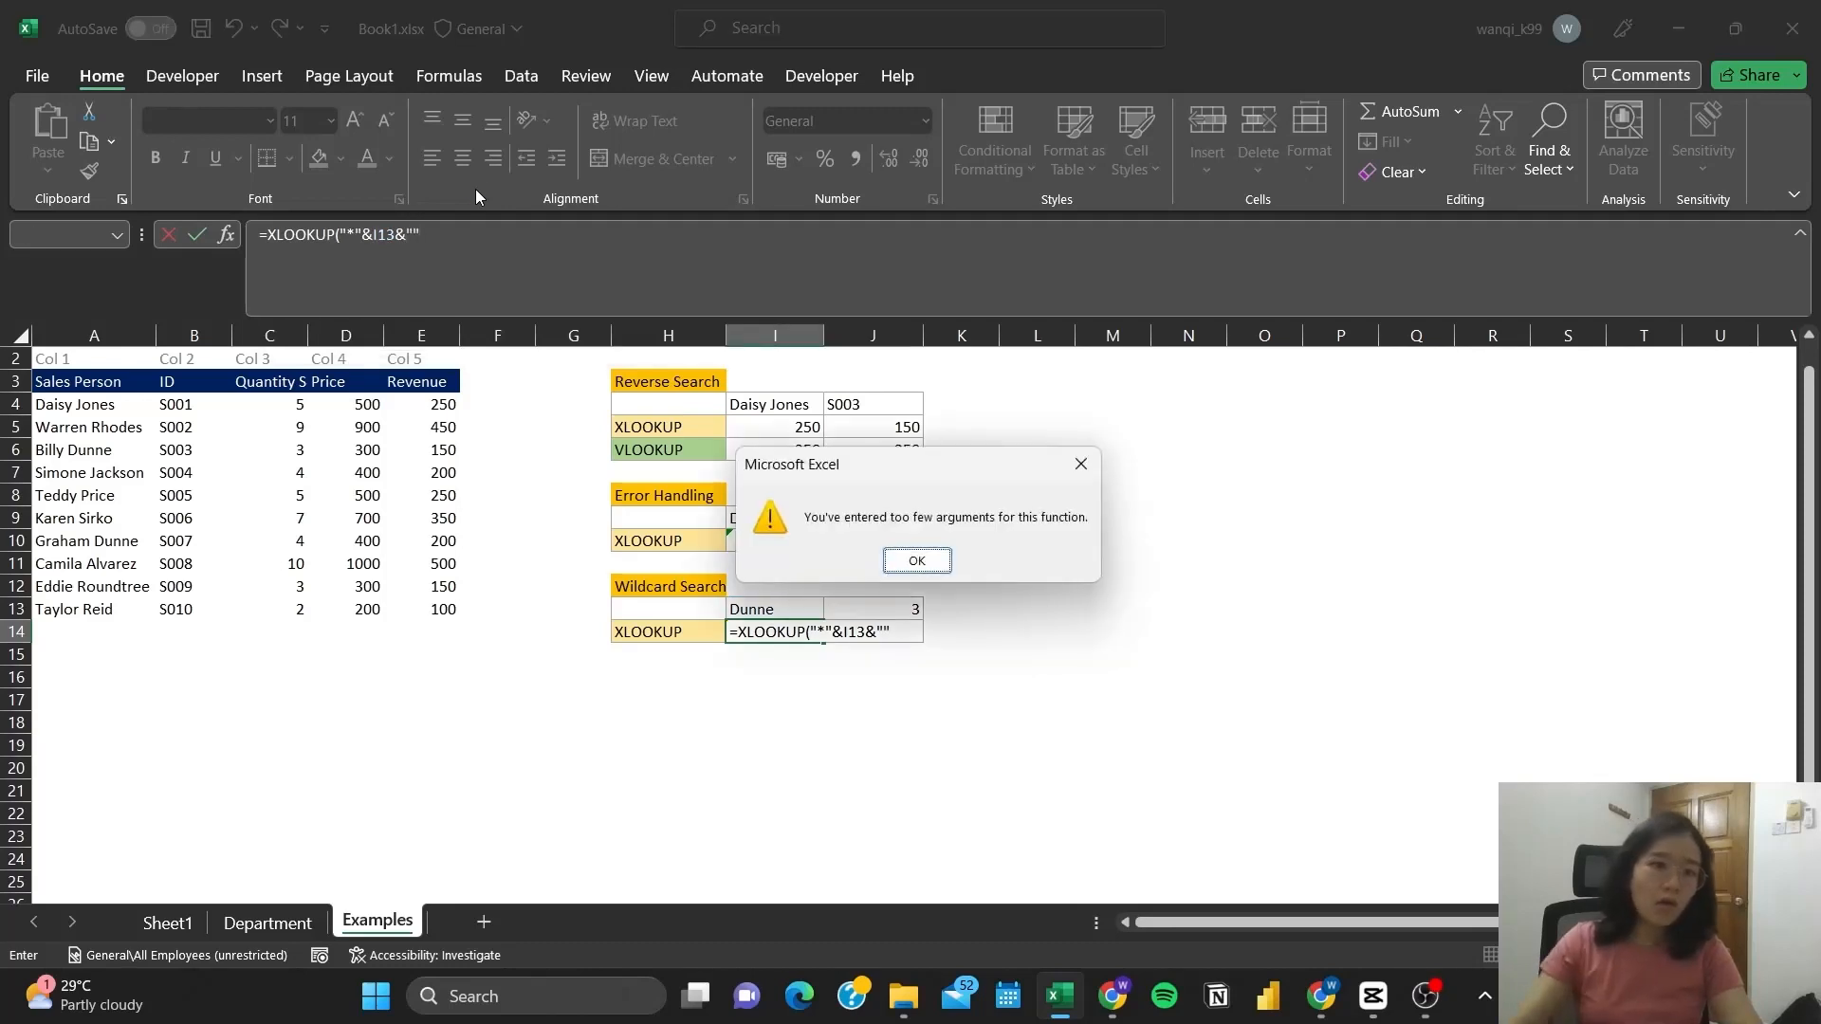
pyautogui.click(916, 560)
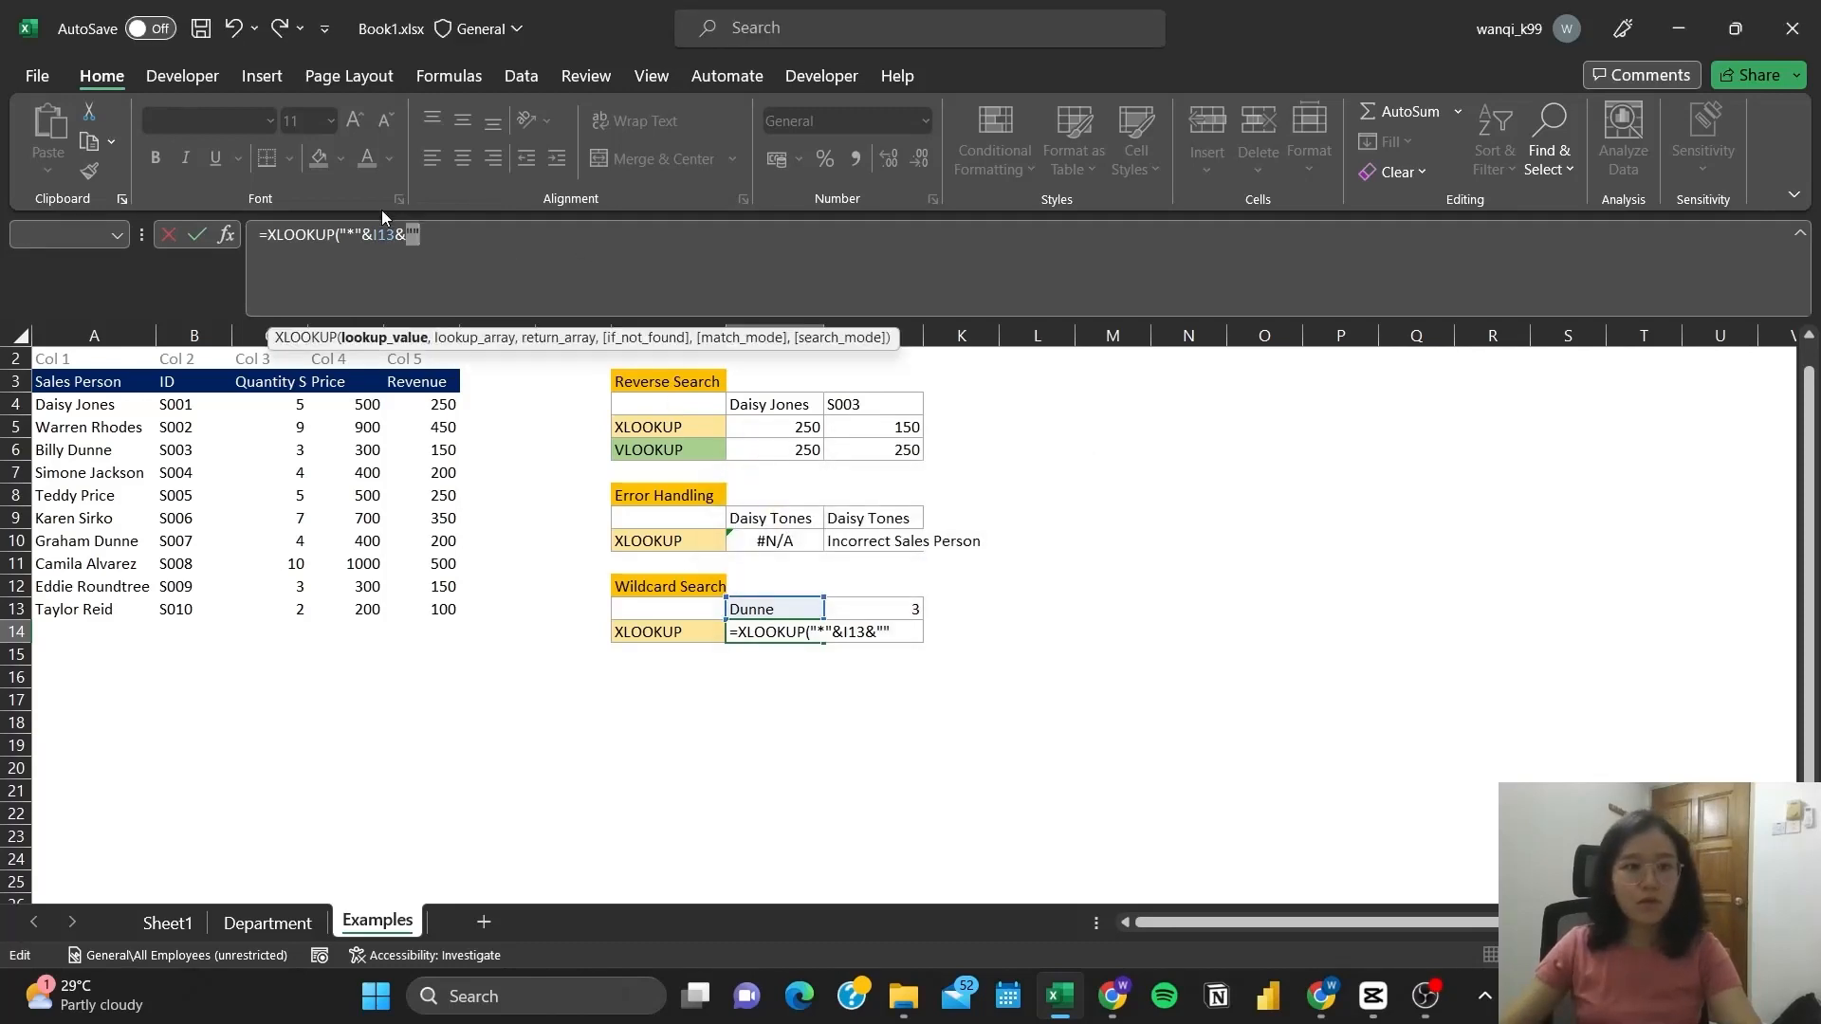
pyautogui.click(414, 230)
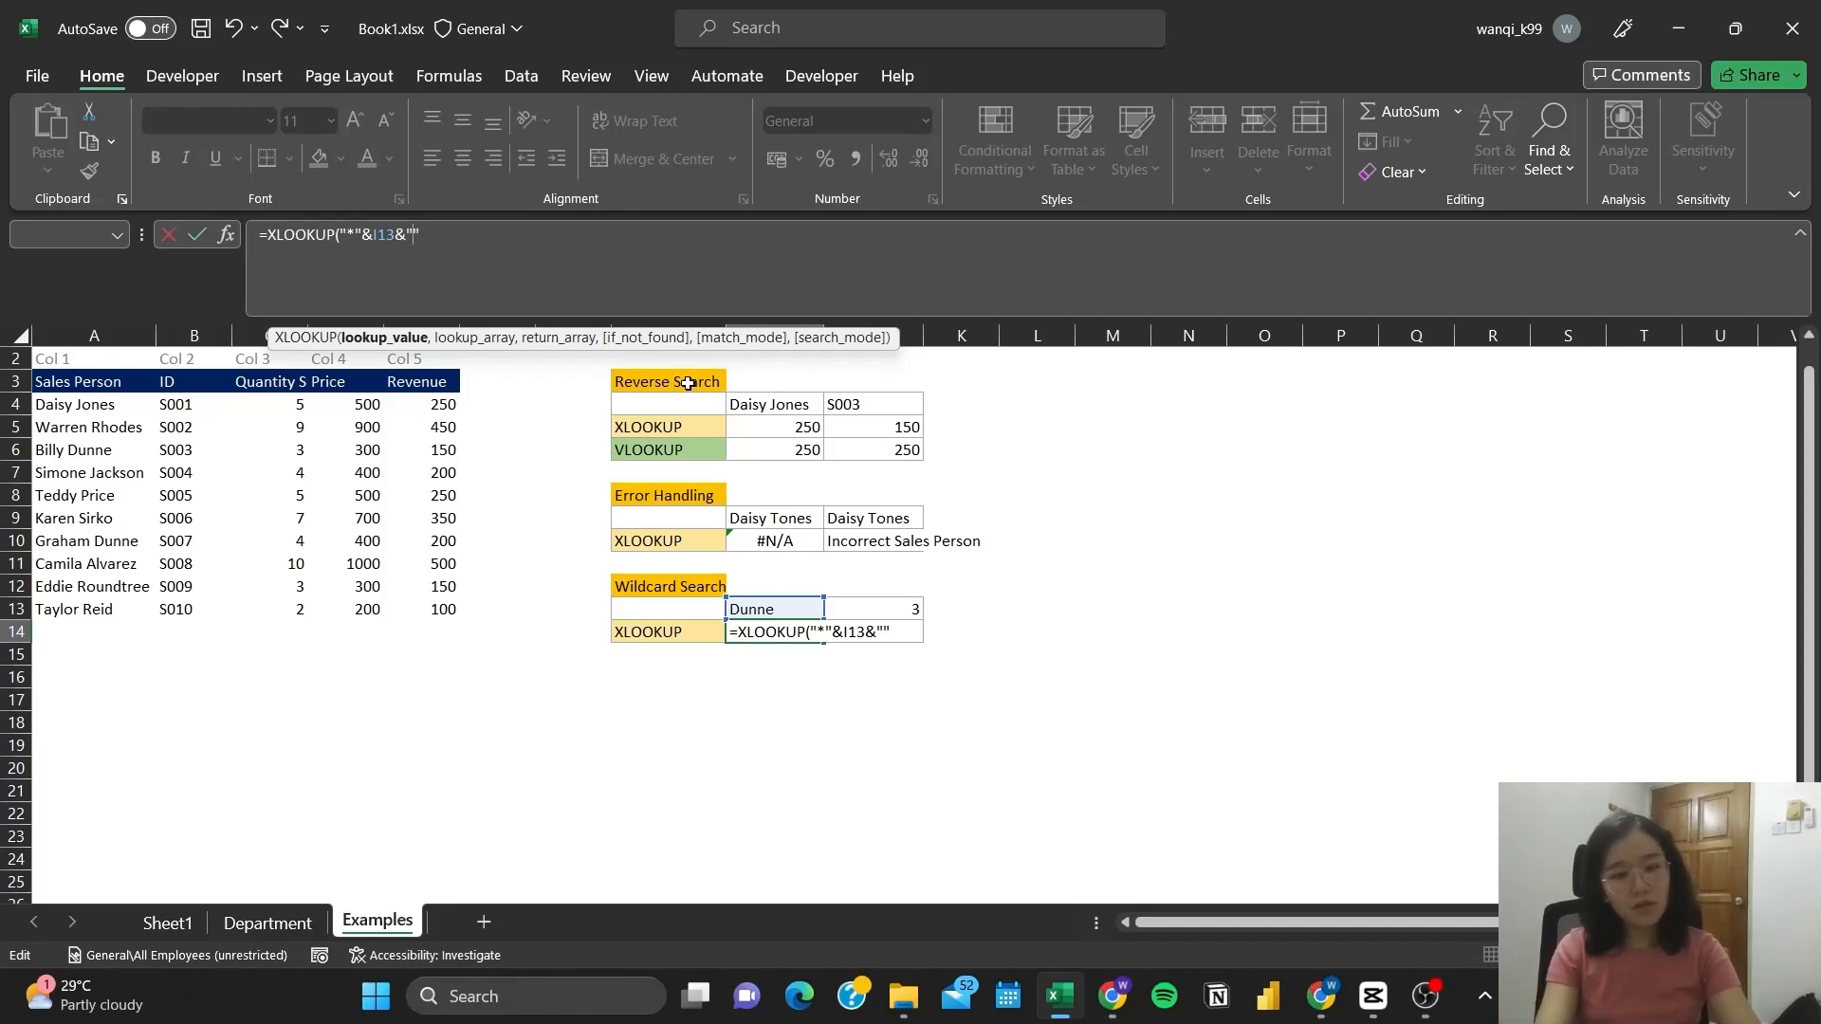
pyautogui.click(669, 235)
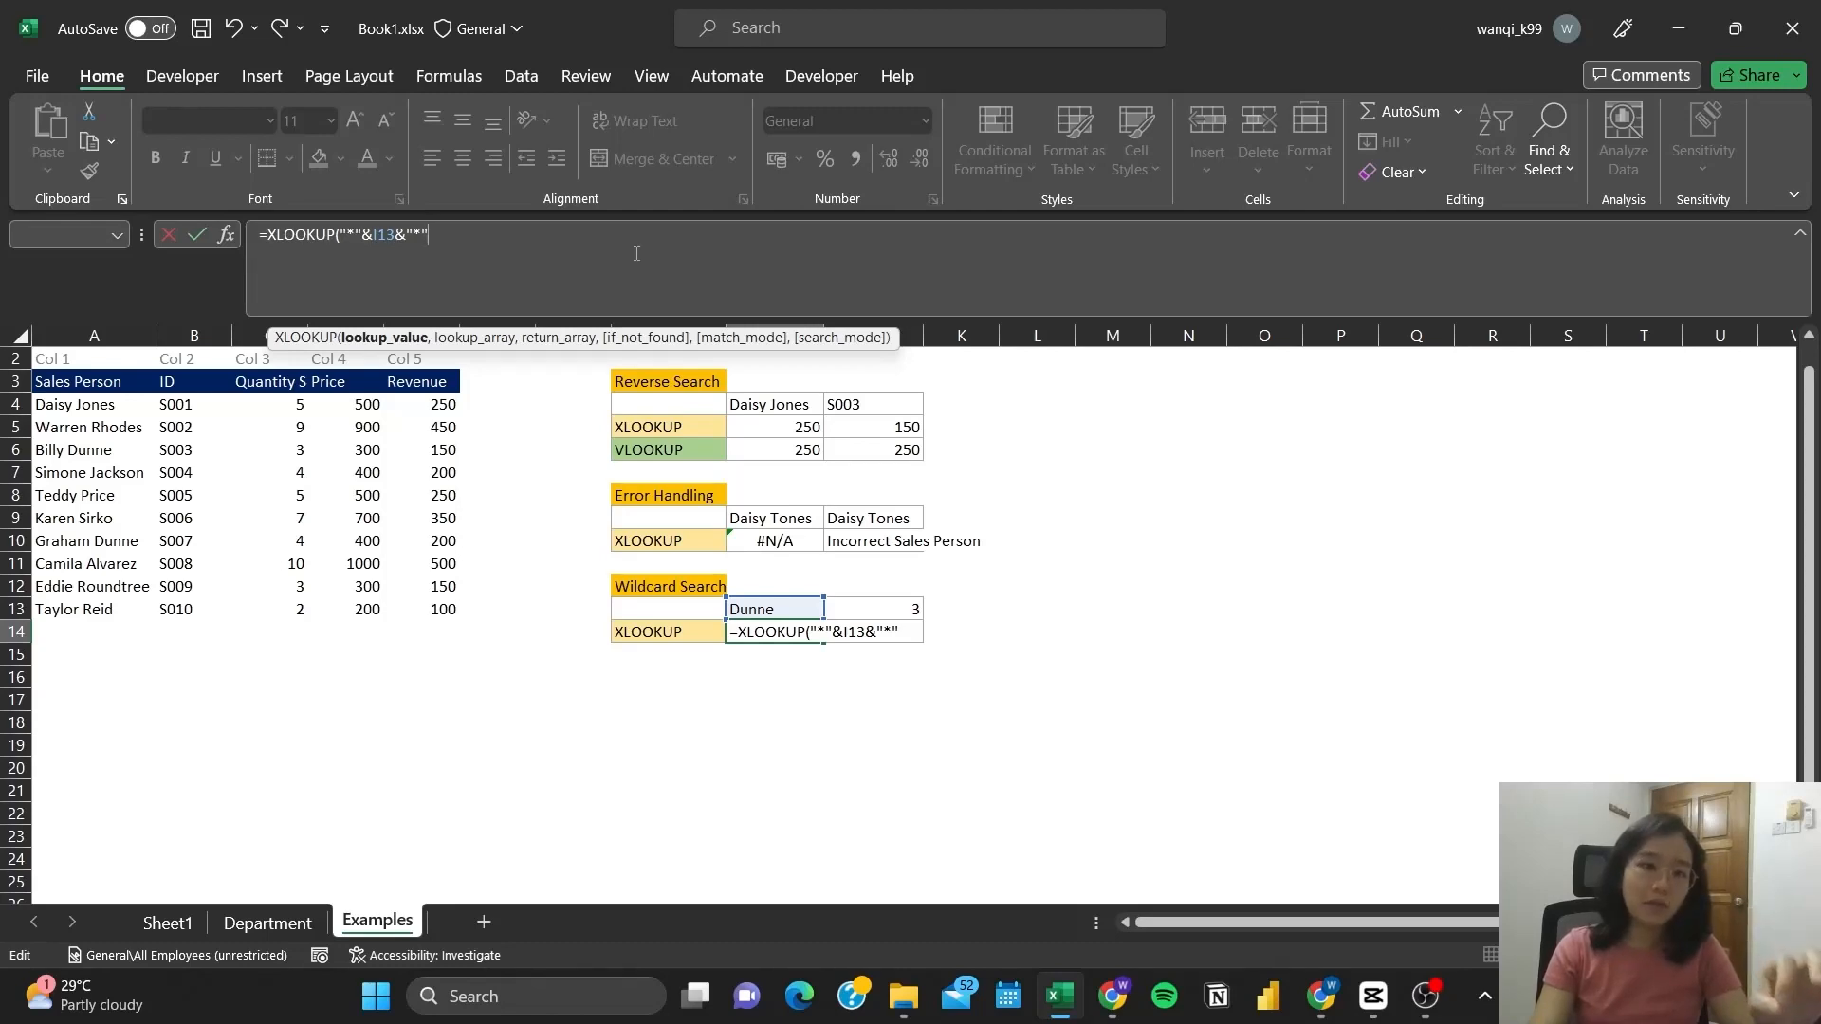
pyautogui.write(',')
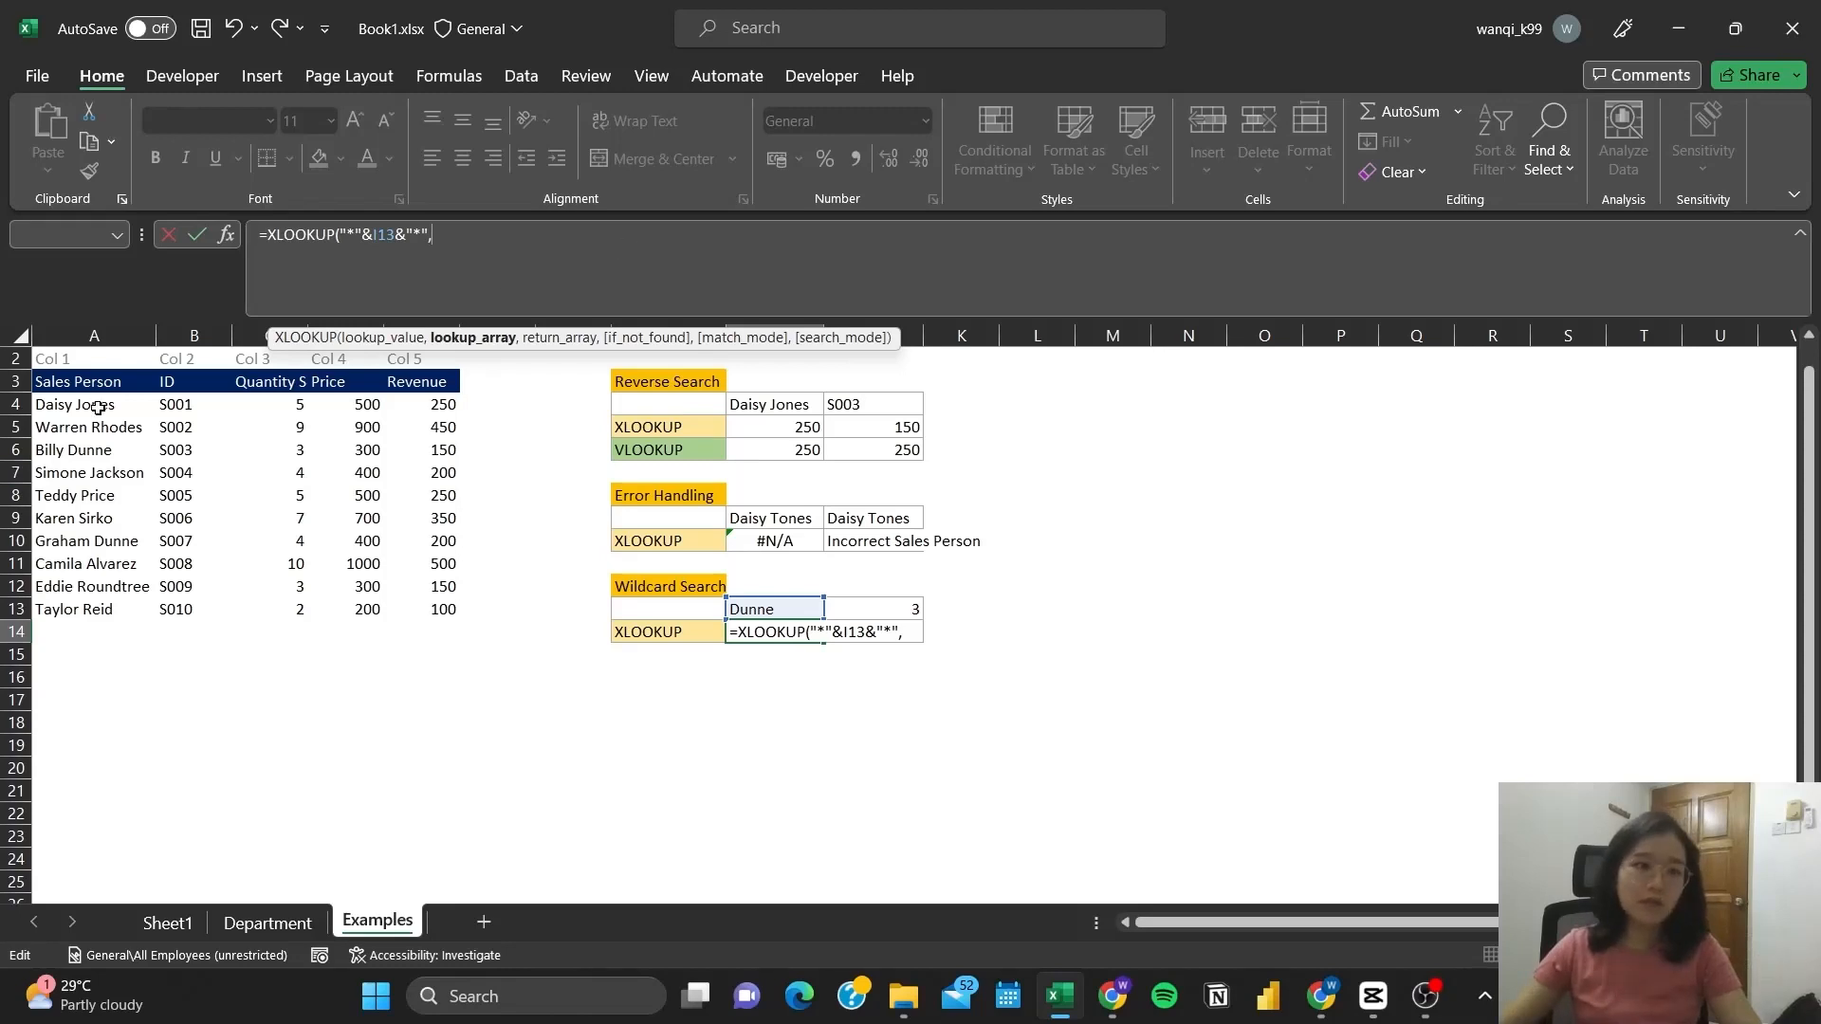
# Set the I14 formula's lookup array to A4:A13 and its return array to E4:E13.
pyautogui.moveTo(98, 408); pyautogui.dragTo(104, 613)
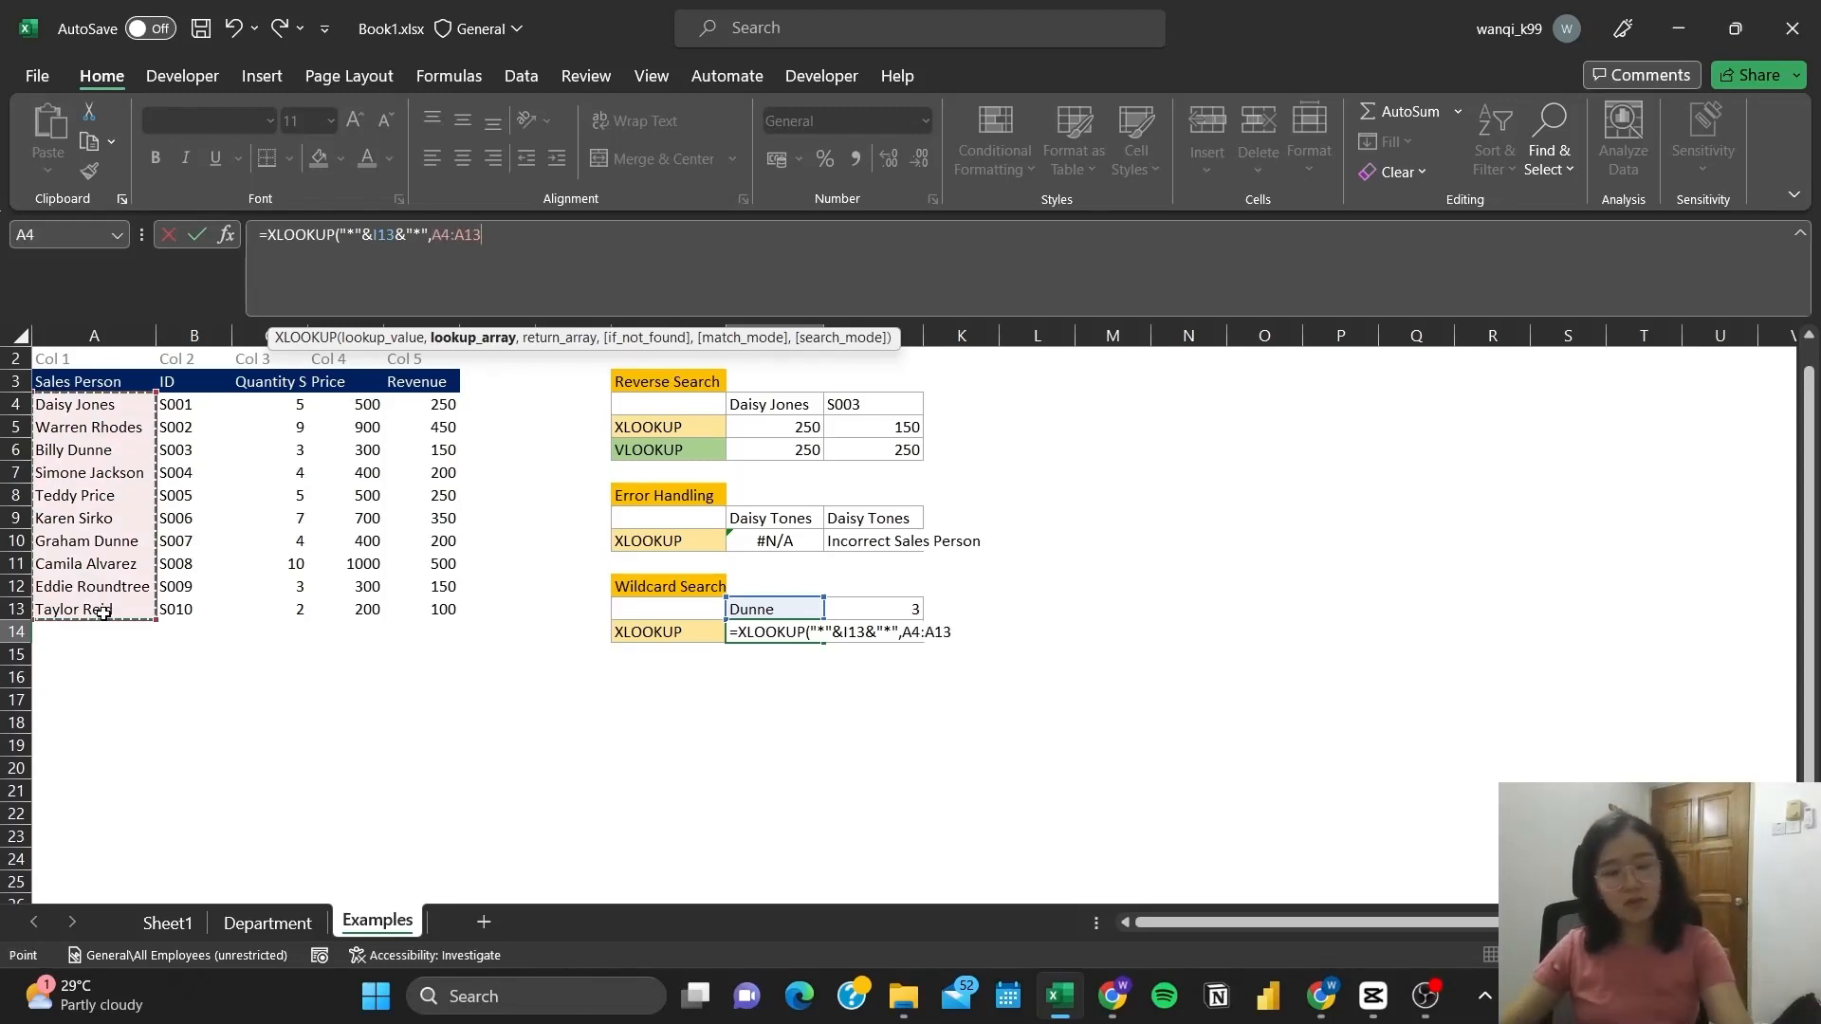
pyautogui.write(',')
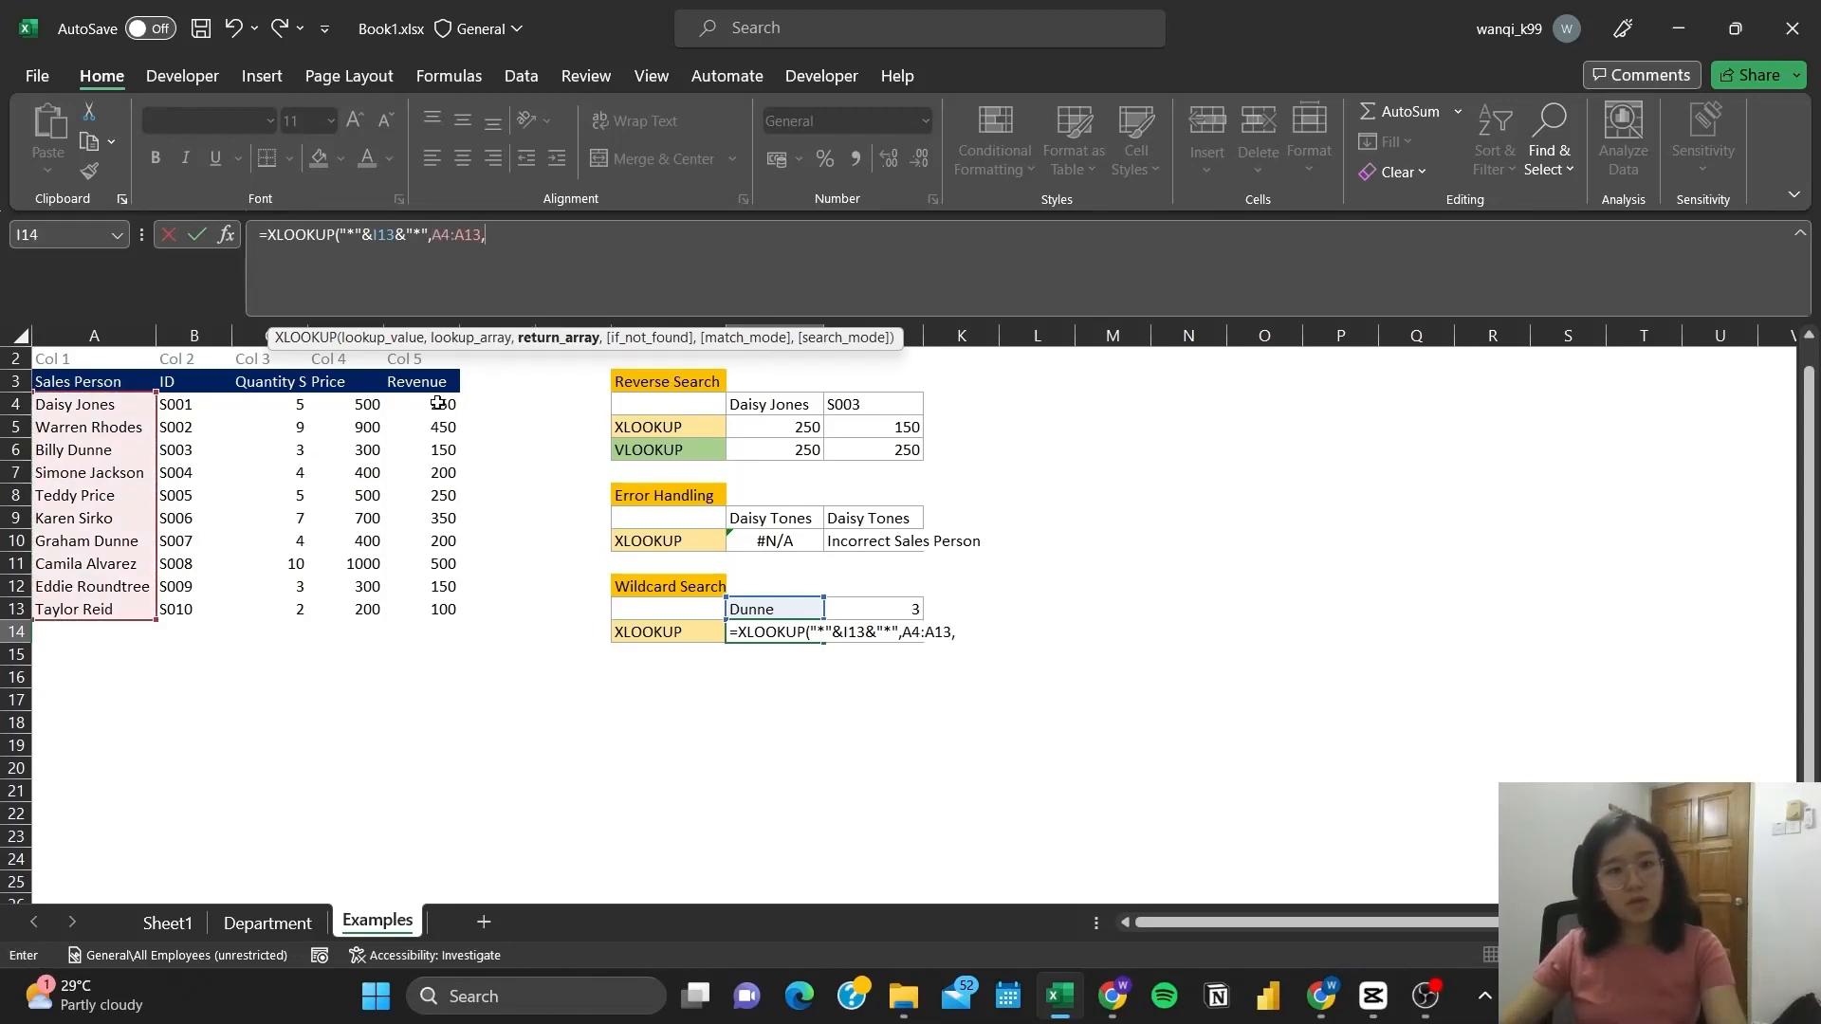
pyautogui.moveTo(438, 404); pyautogui.dragTo(439, 610)
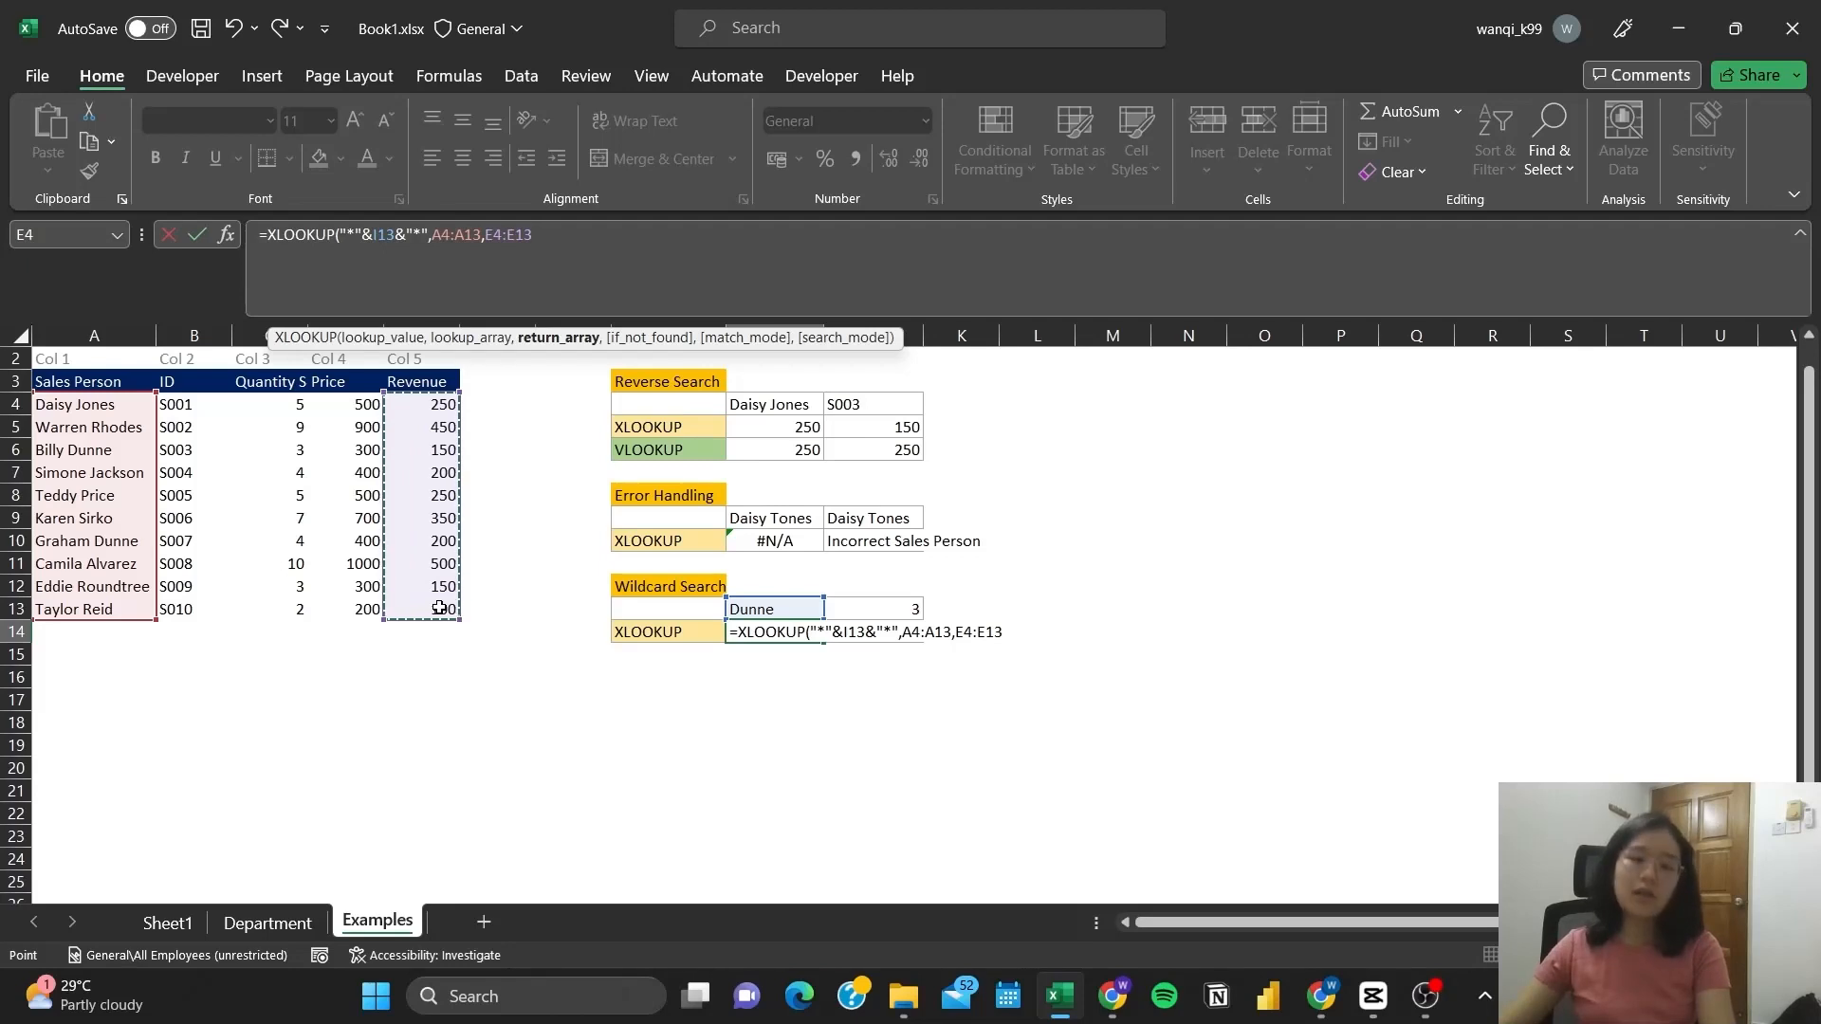
pyautogui.write(',')
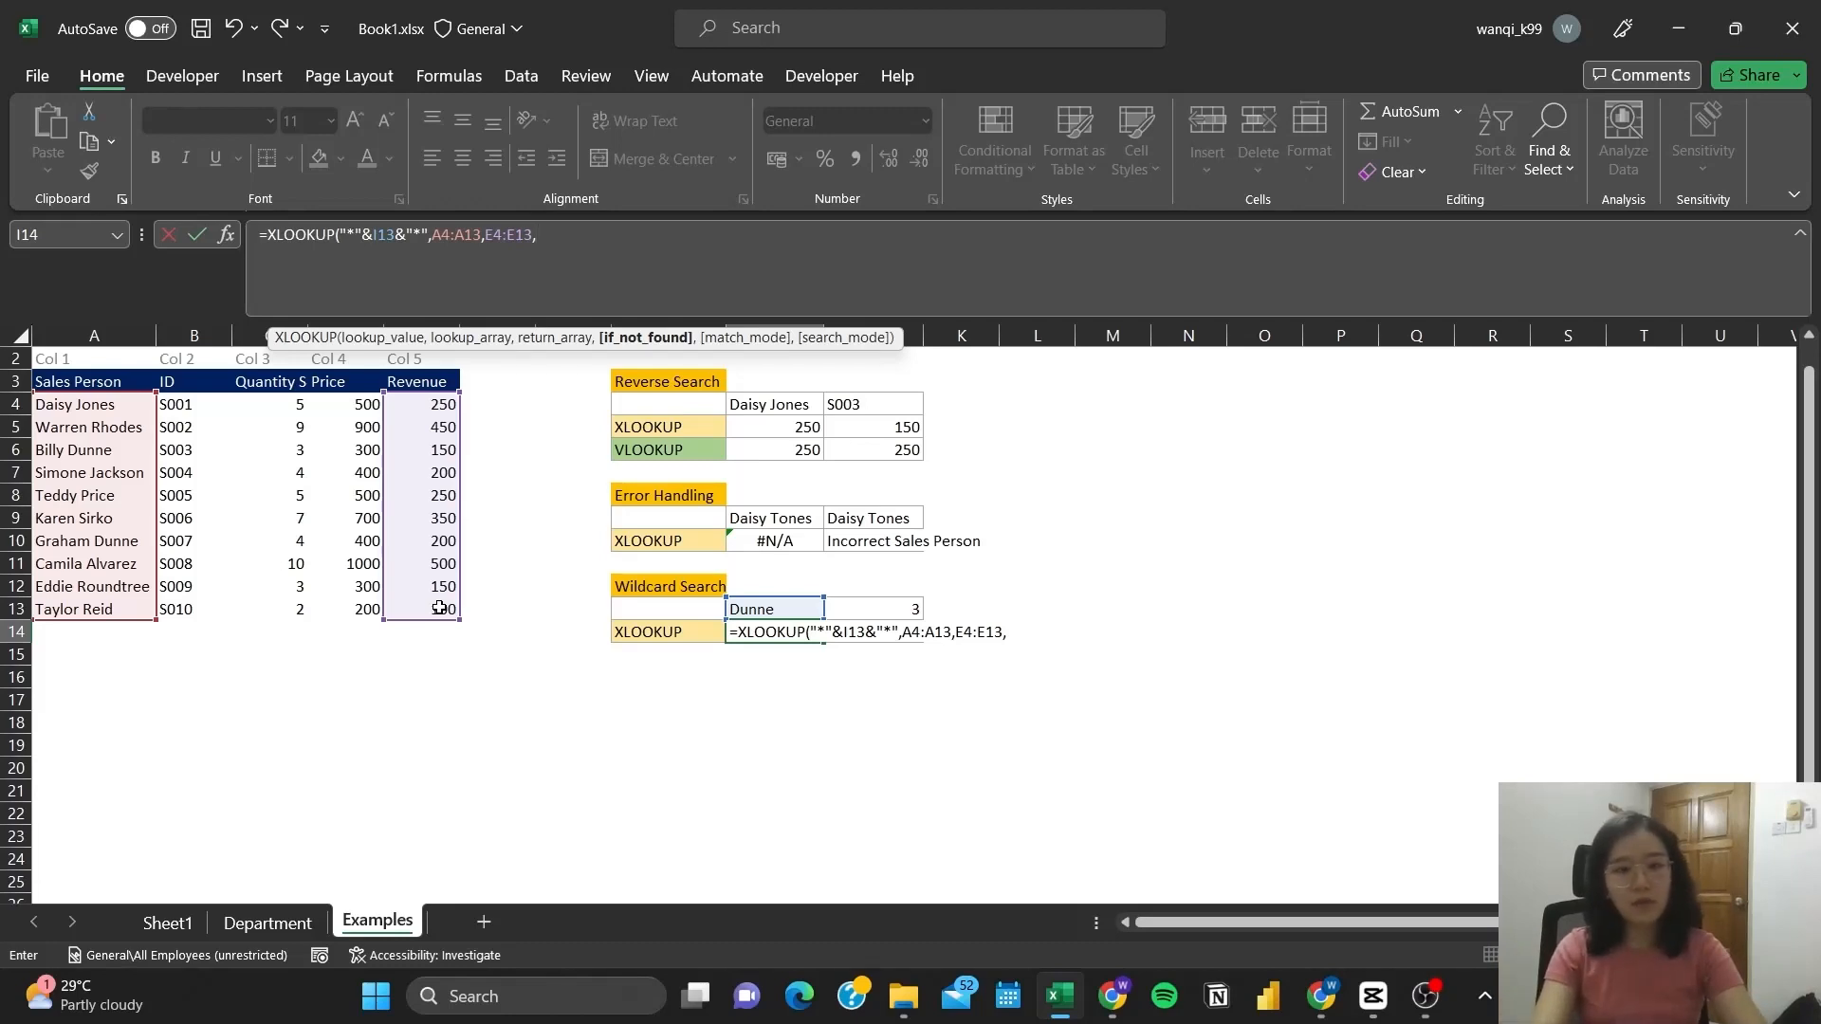
# Finish the I14 formula with if_not_found 0, match mode 2 and search mode 1, and check its result against the matching sales row.
pyautogui.write('0')
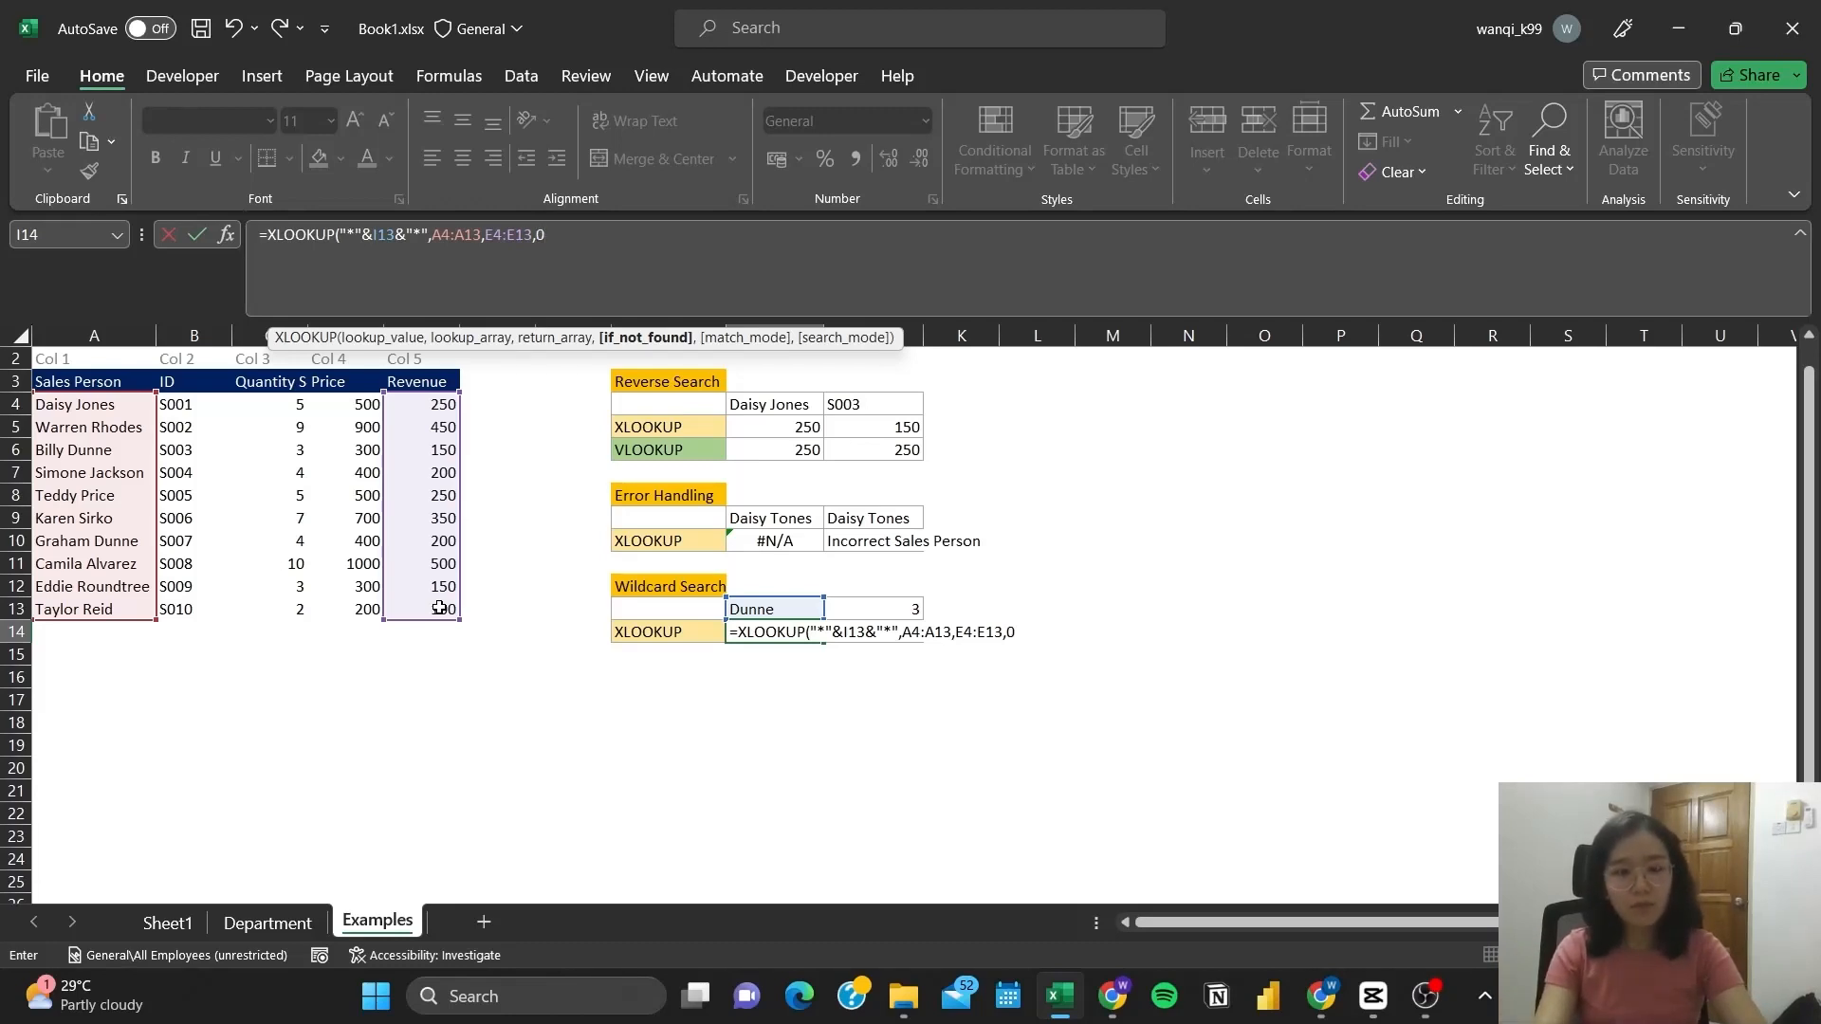
pyautogui.write(',')
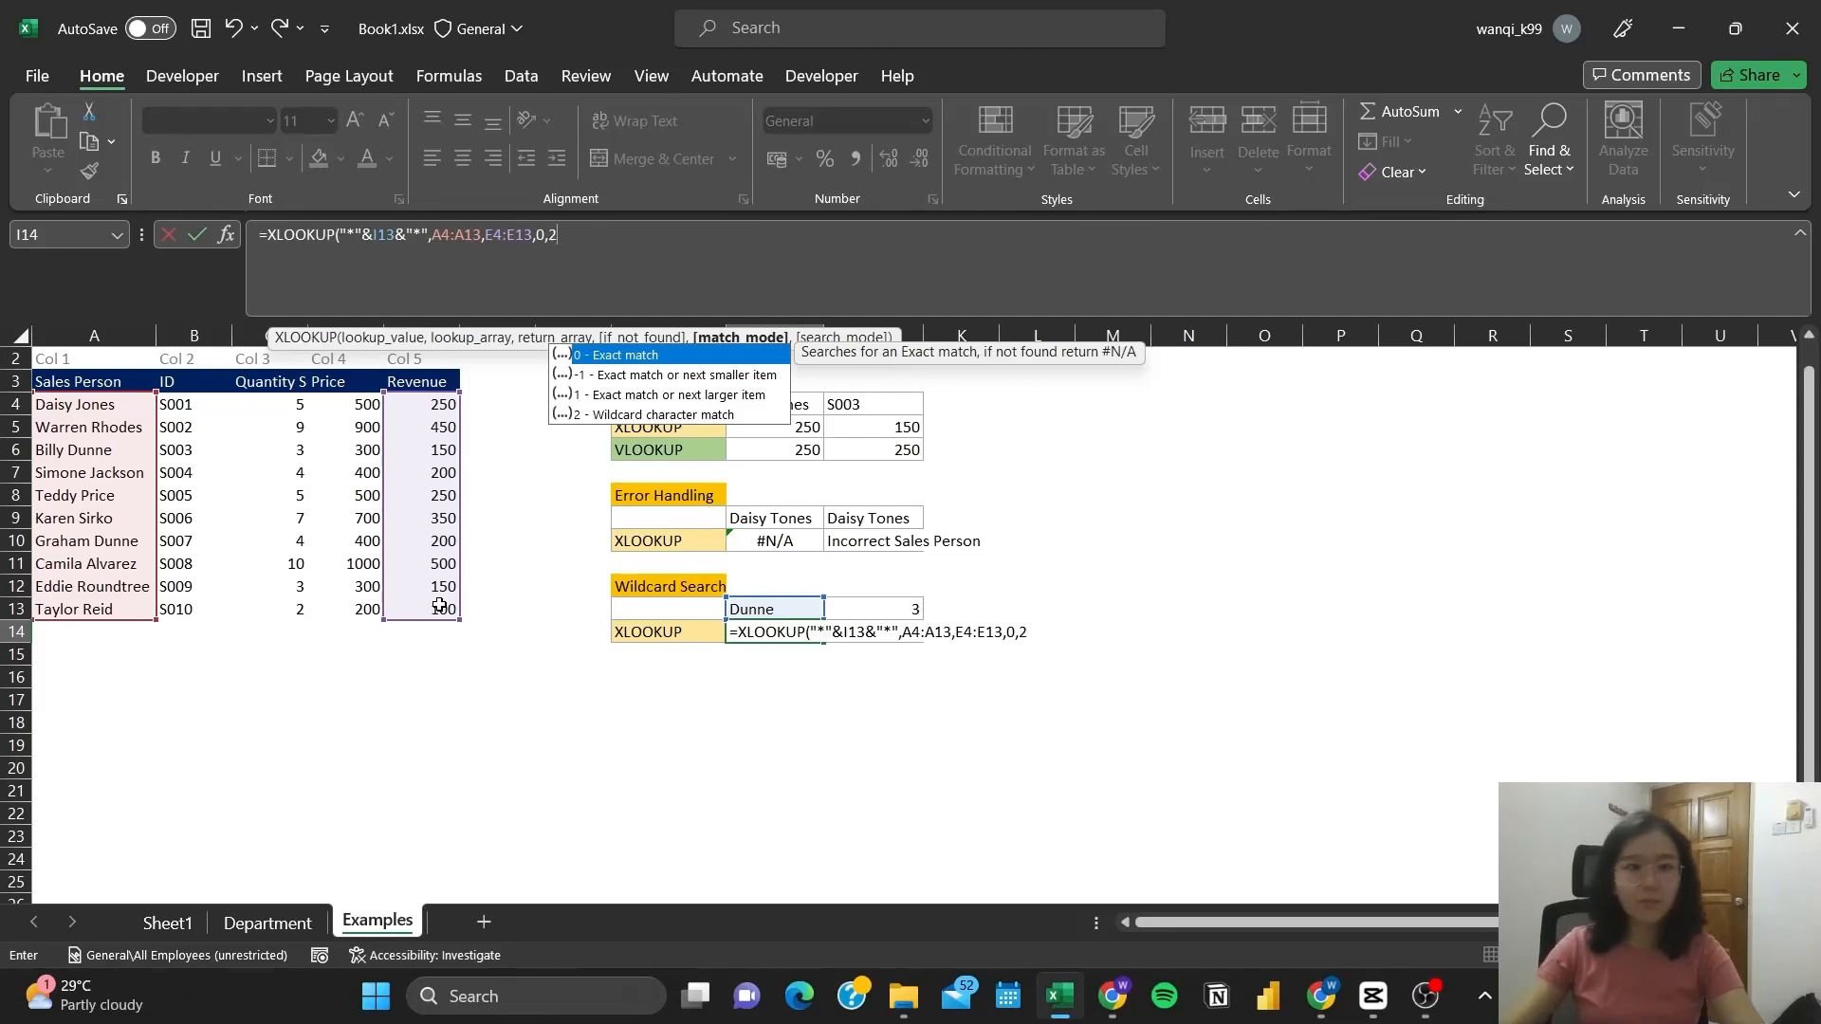
pyautogui.write('2,')
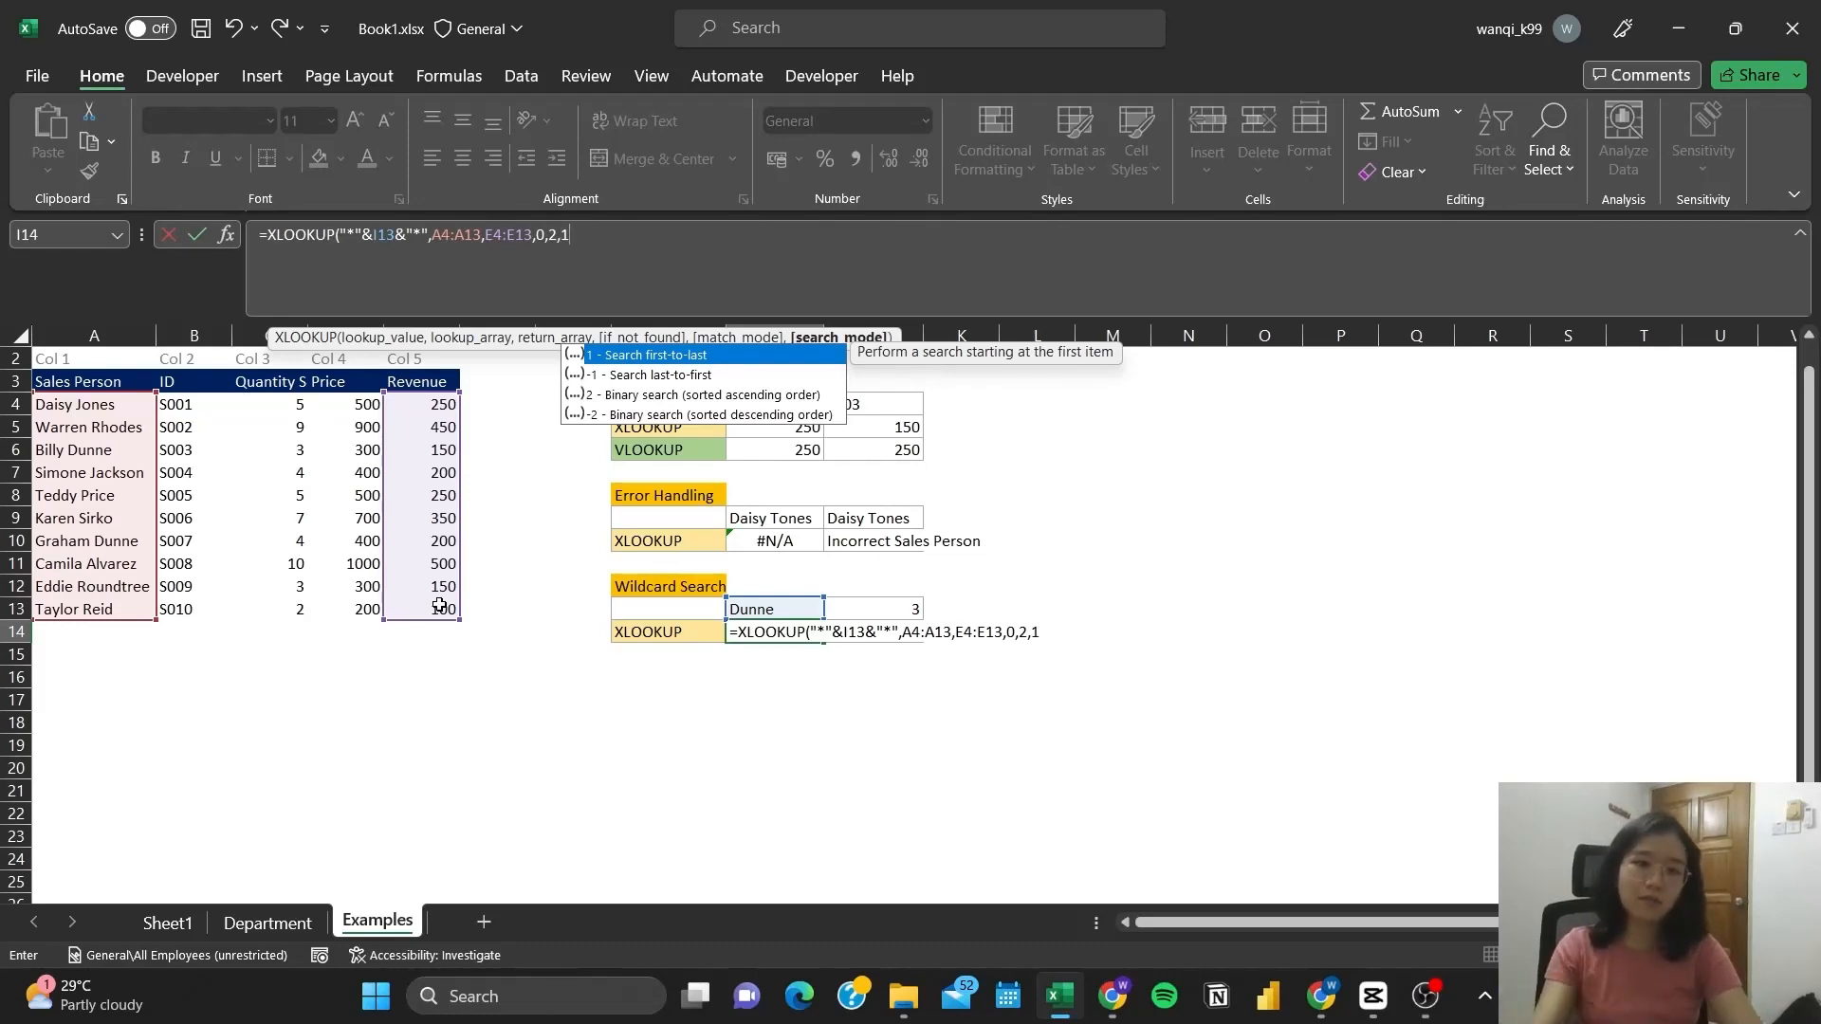
pyautogui.write('1)')
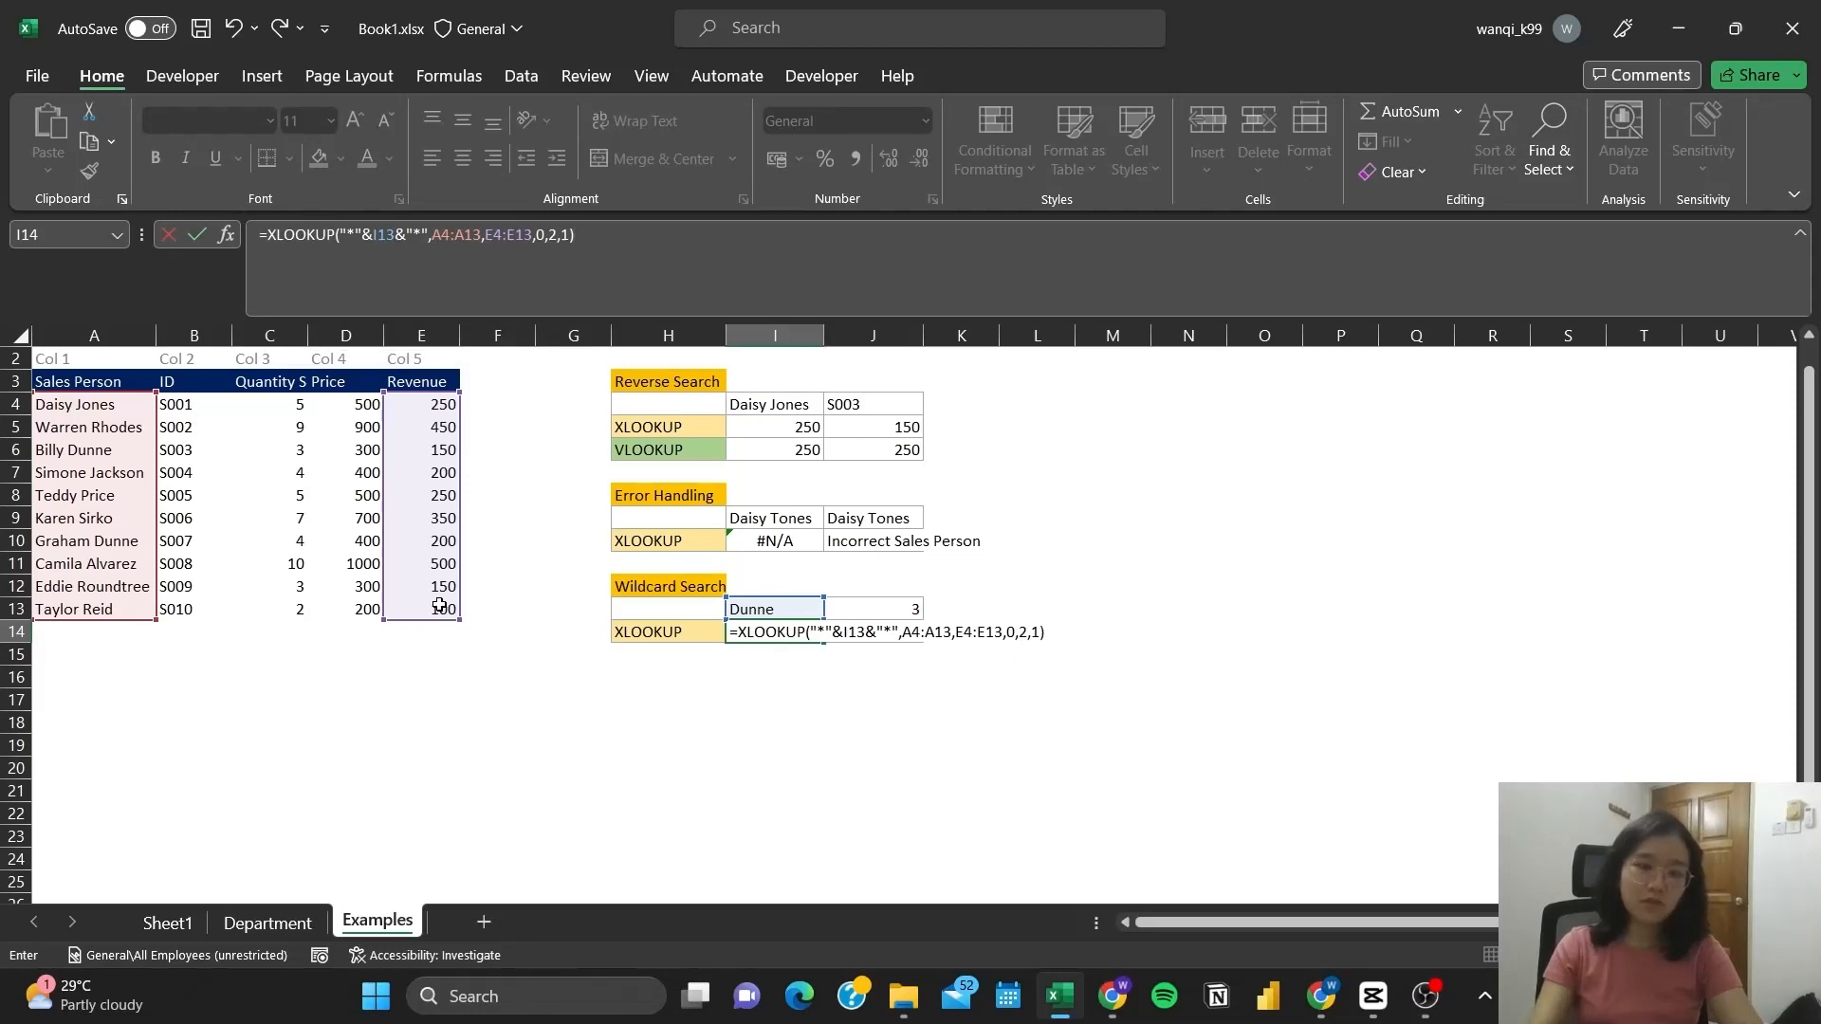
pyautogui.press('Return')
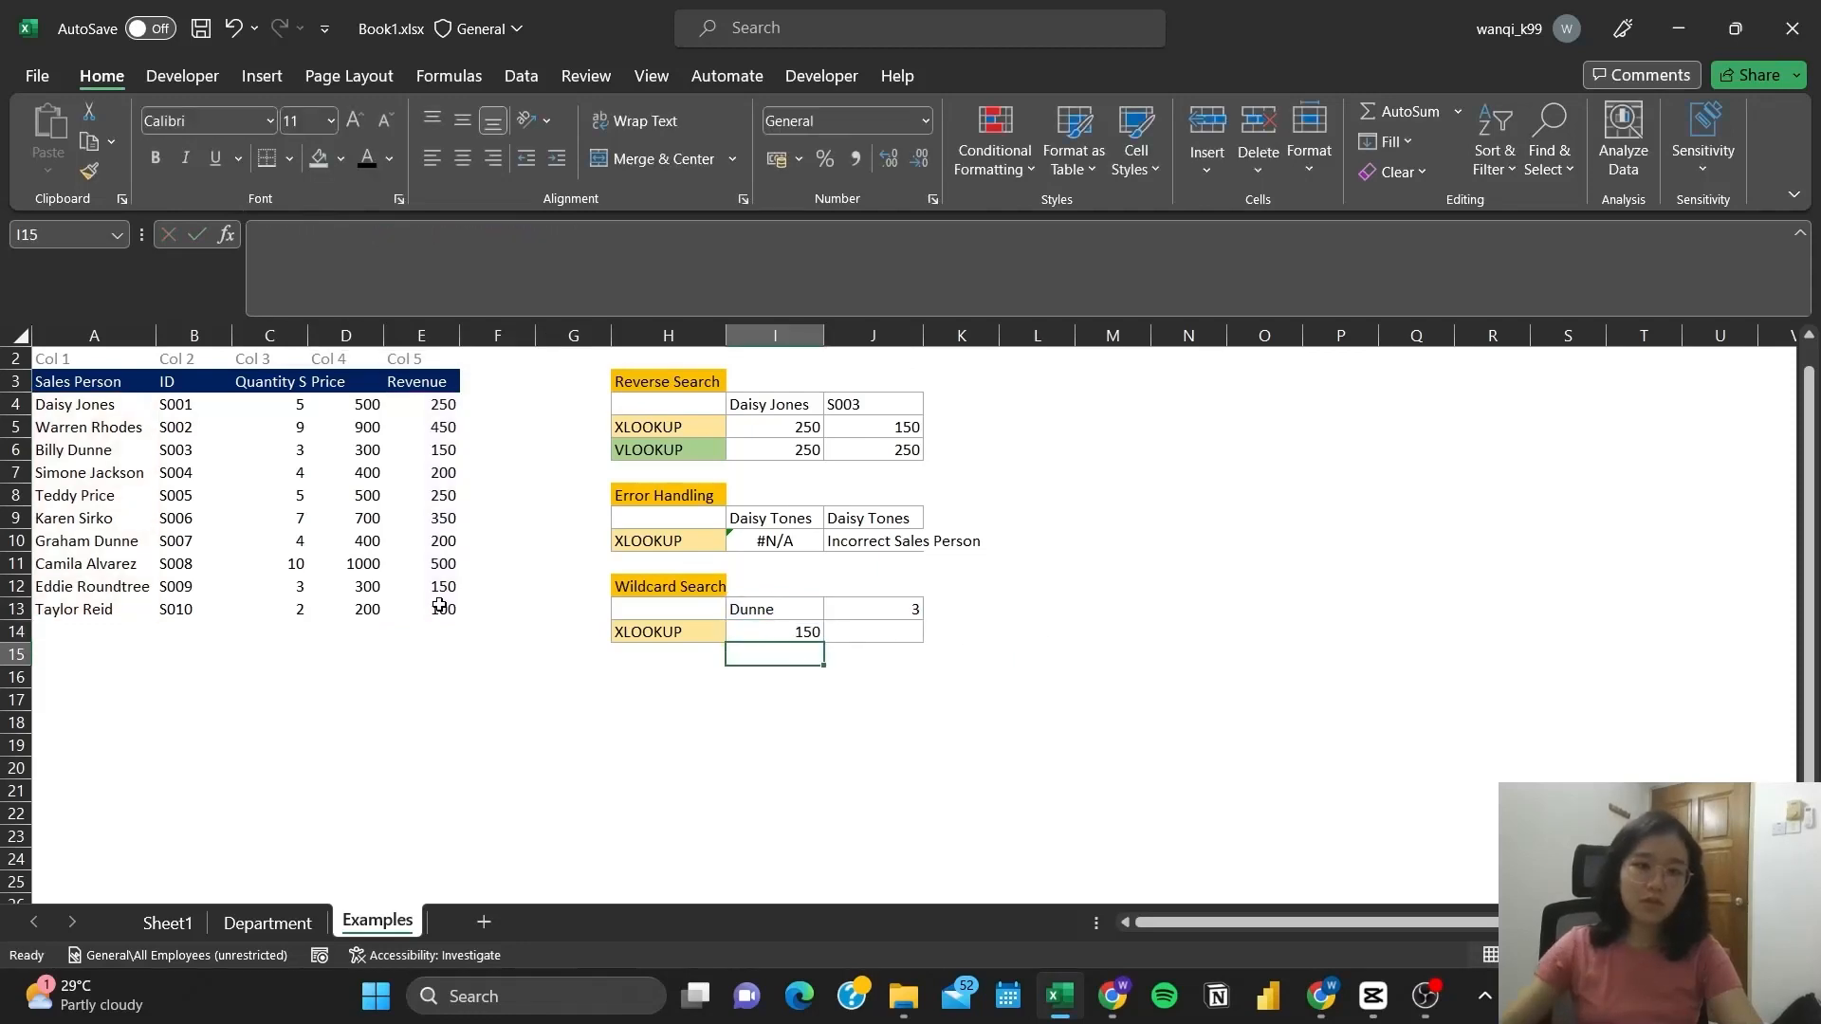
pyautogui.click(790, 627)
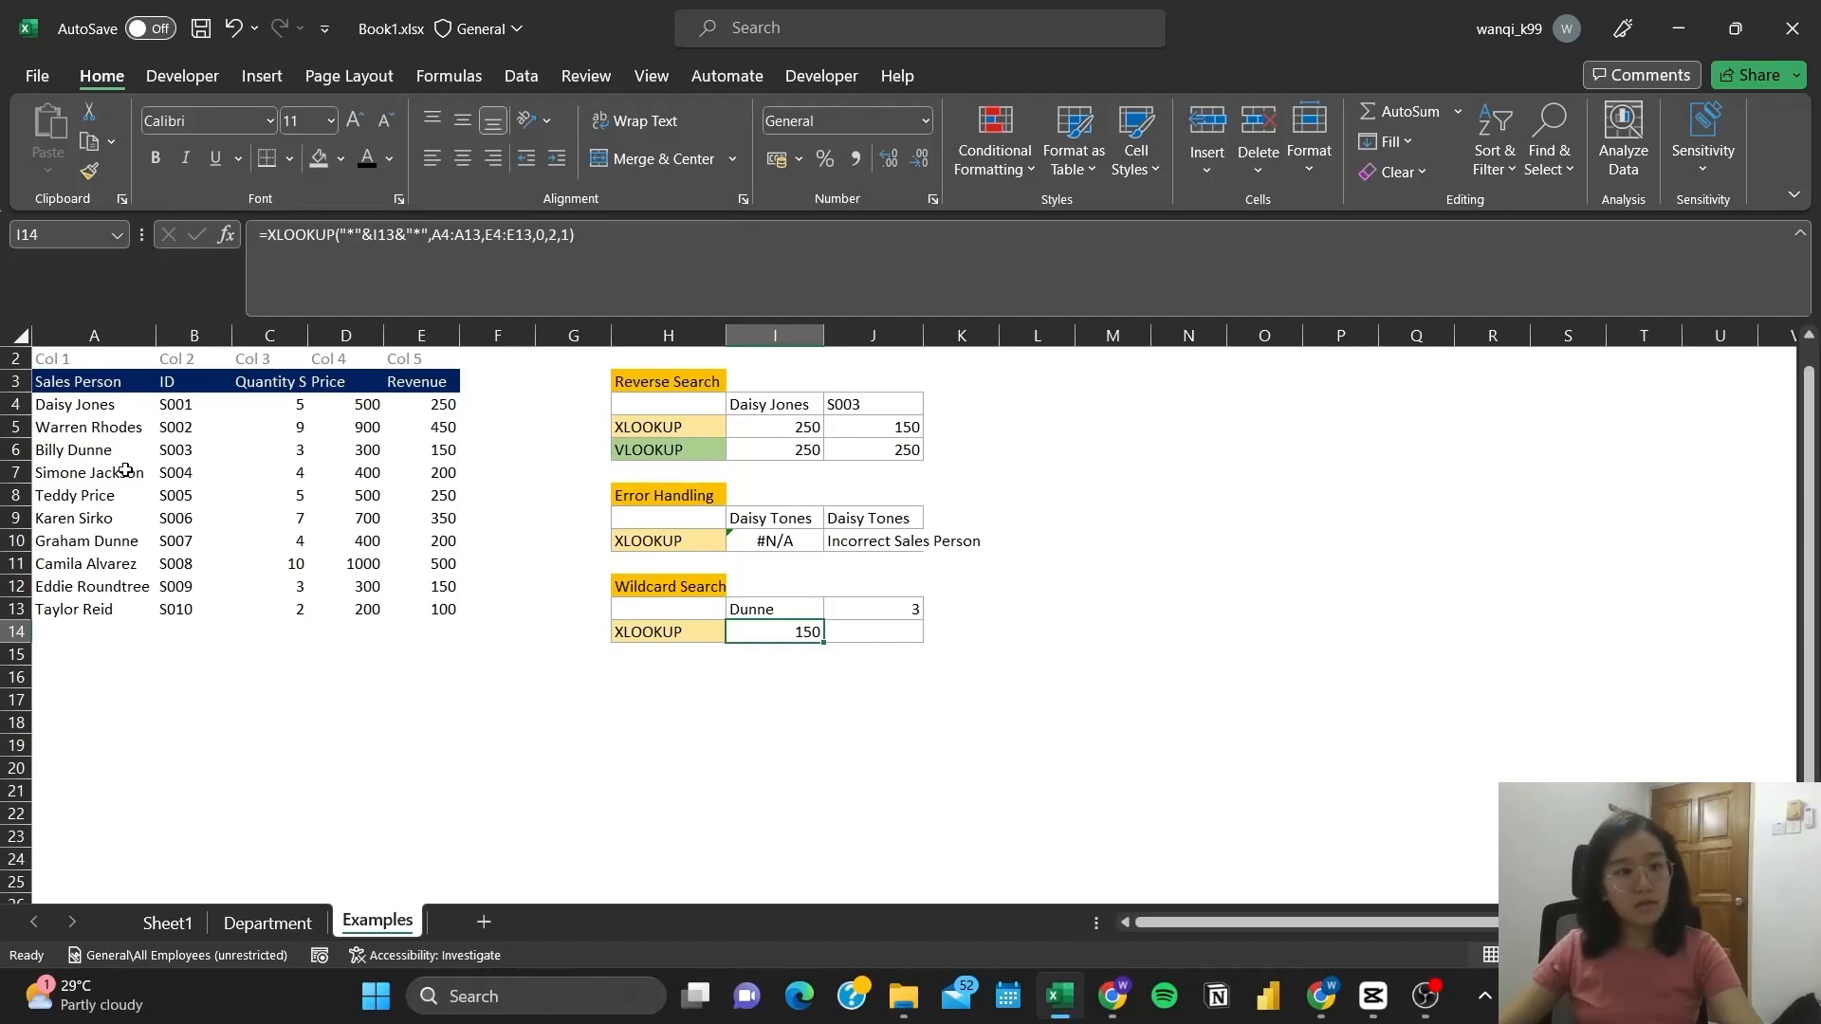
pyautogui.moveTo(119, 452); pyautogui.dragTo(434, 448)
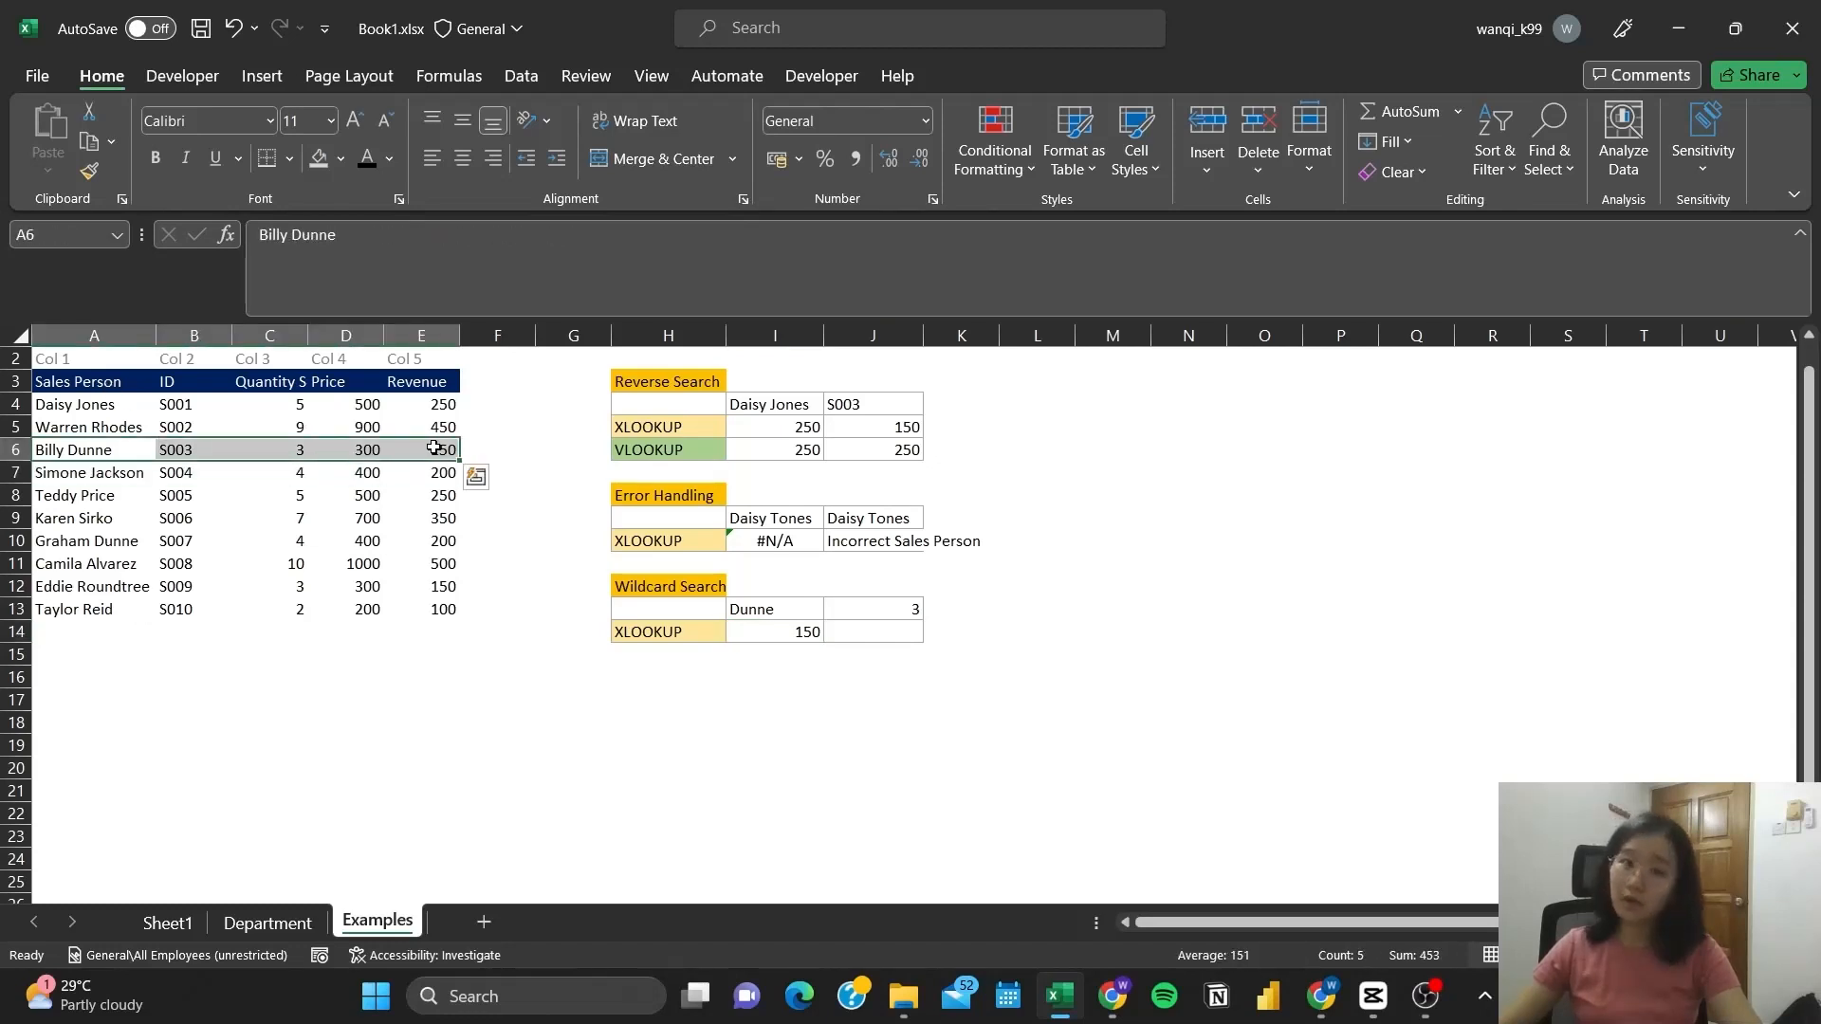
# Under Wildcard Search, start an XLOOKUP formula in J14 with the lookup value "*"&J13.
pyautogui.click(894, 632)
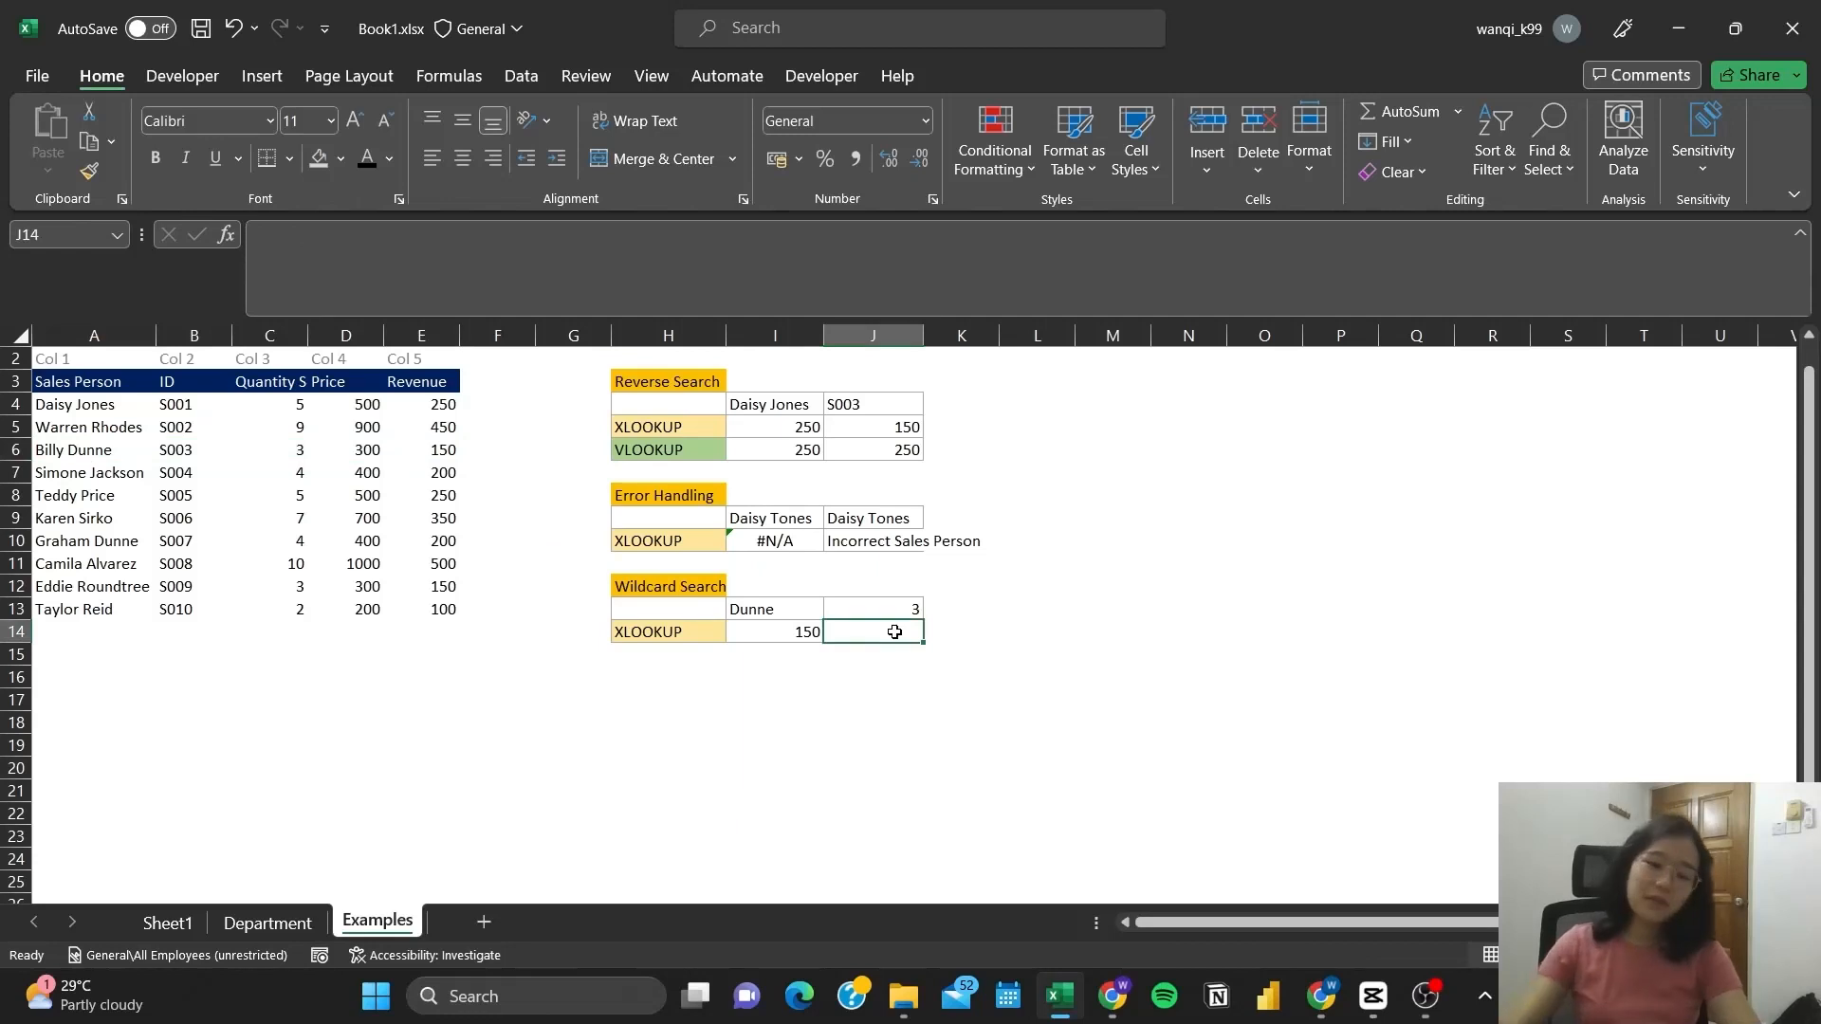
pyautogui.write('=xlo')
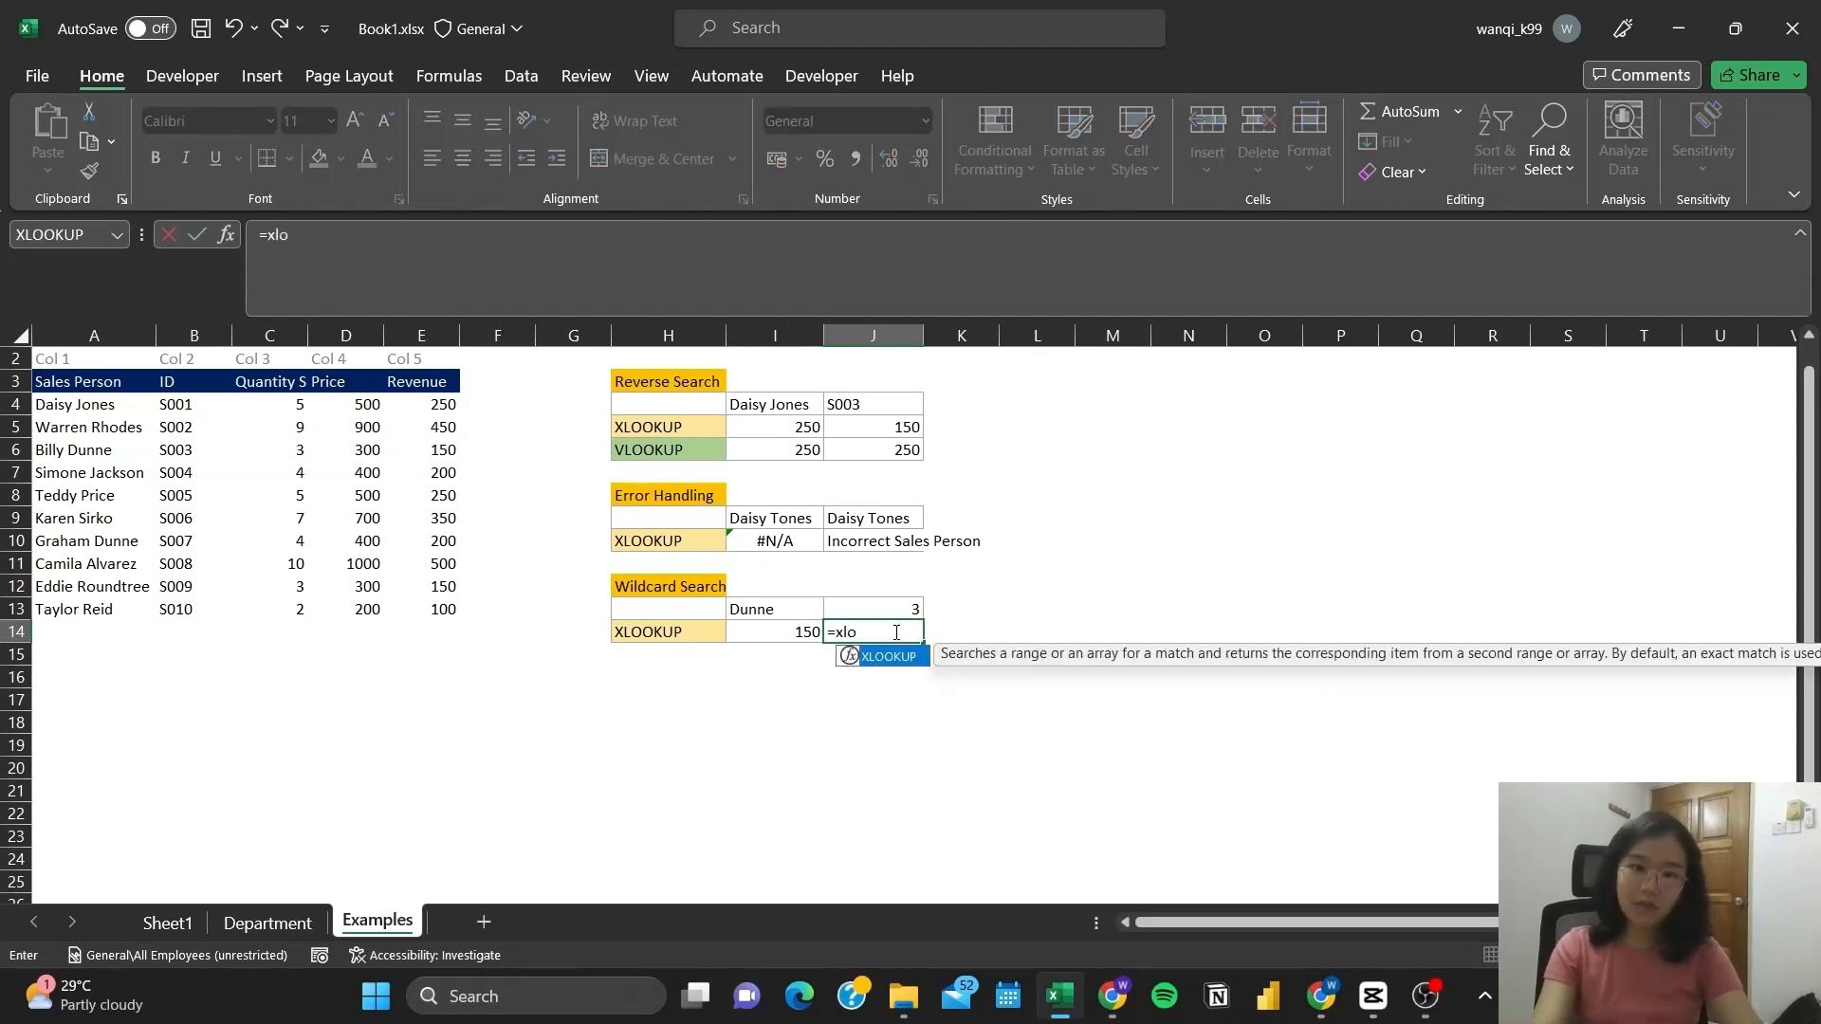
pyautogui.press('Tab')
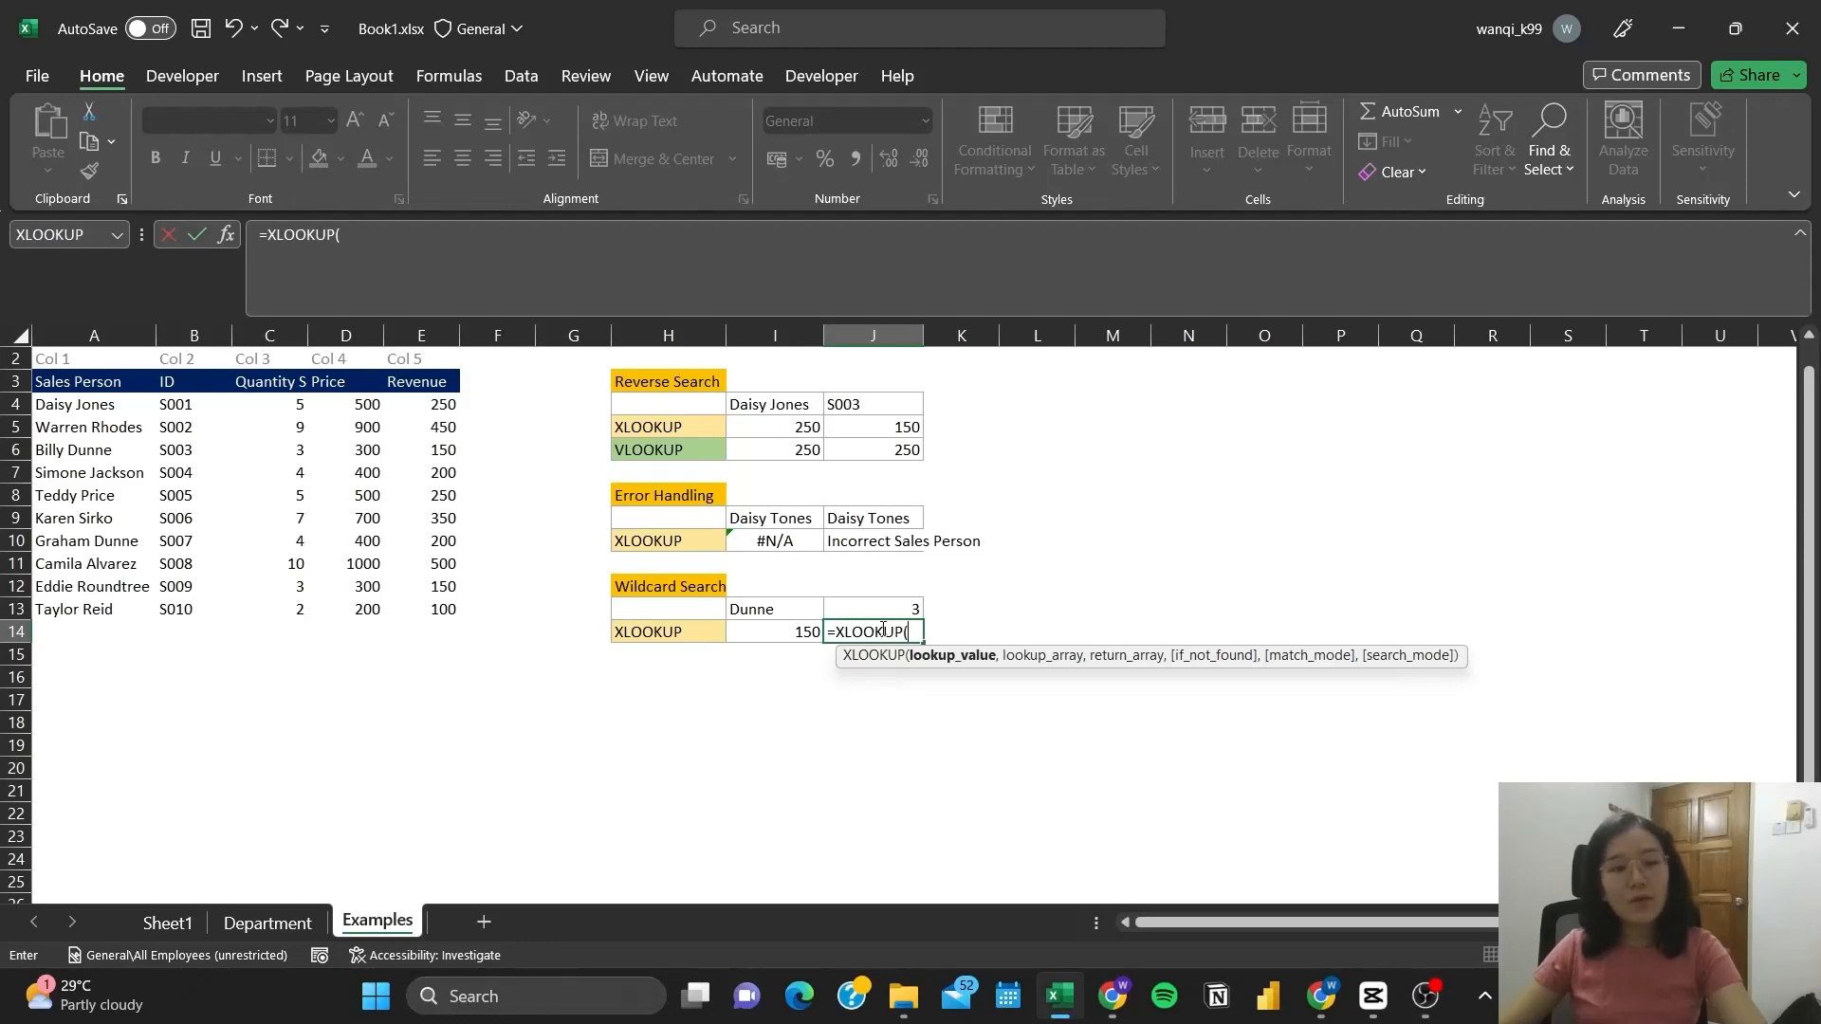
pyautogui.click(478, 237)
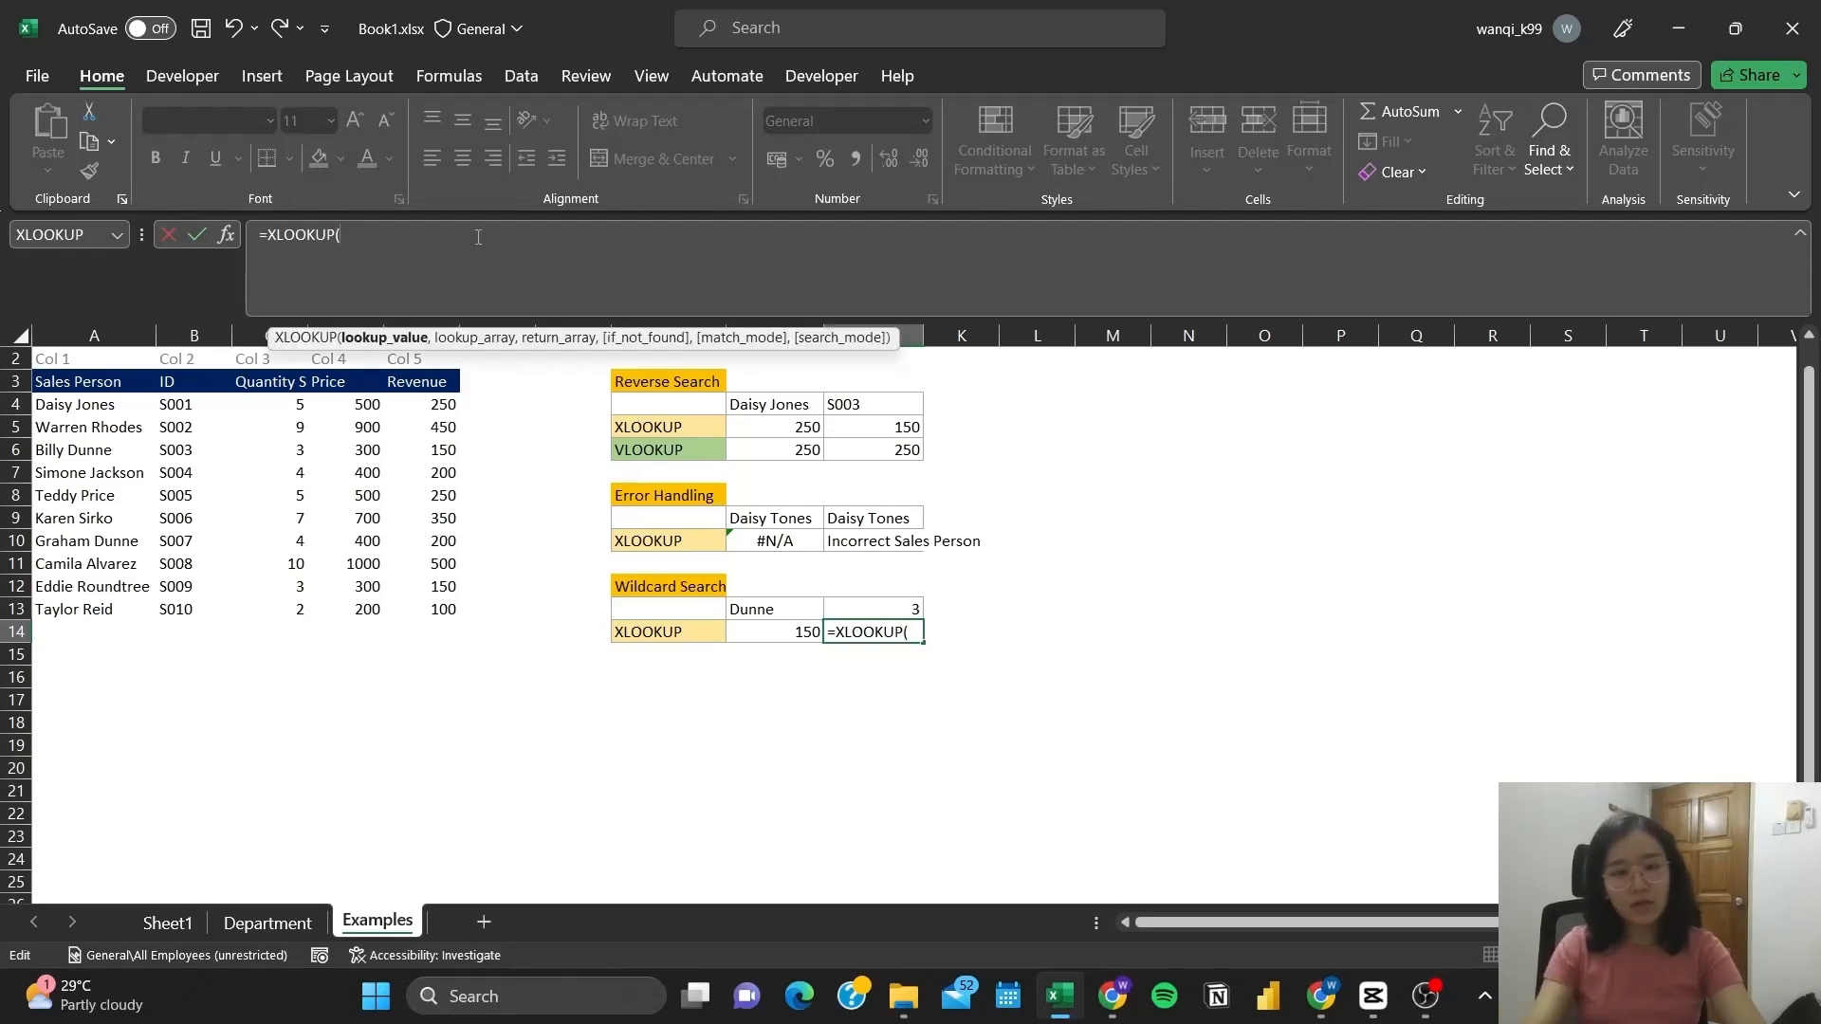
pyautogui.write('"*"')
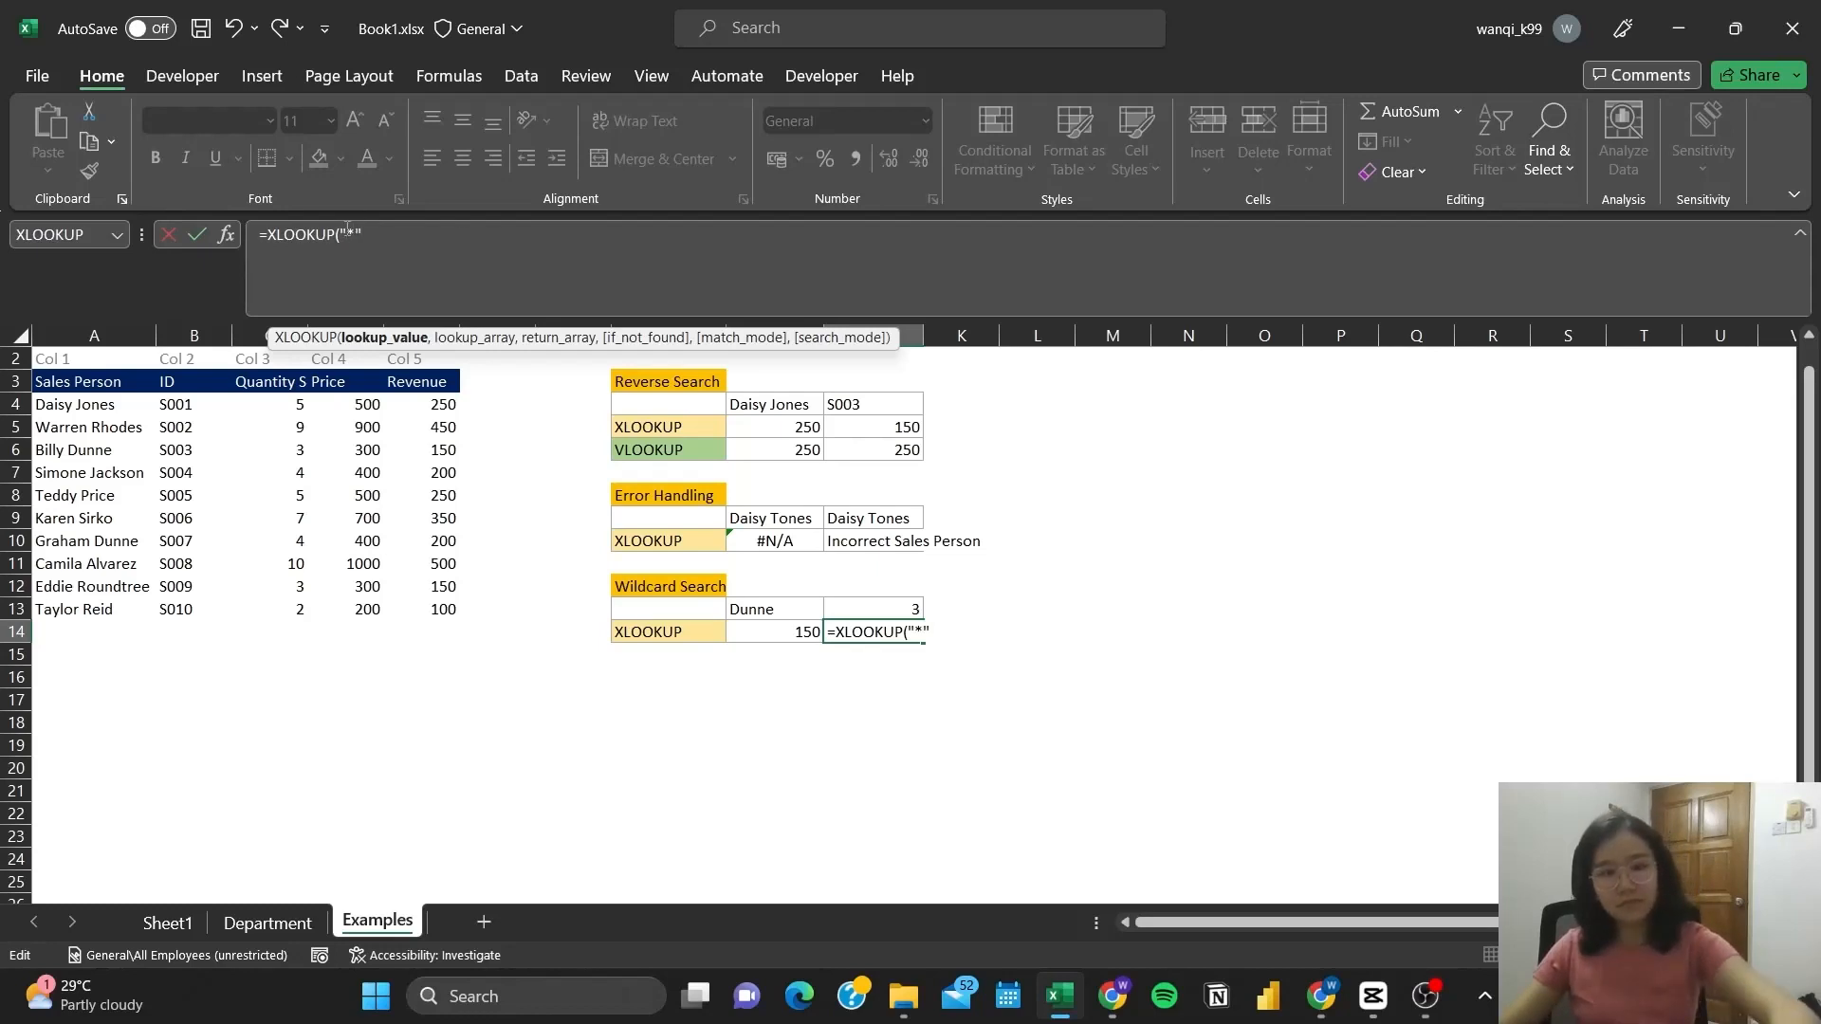
pyautogui.write('&')
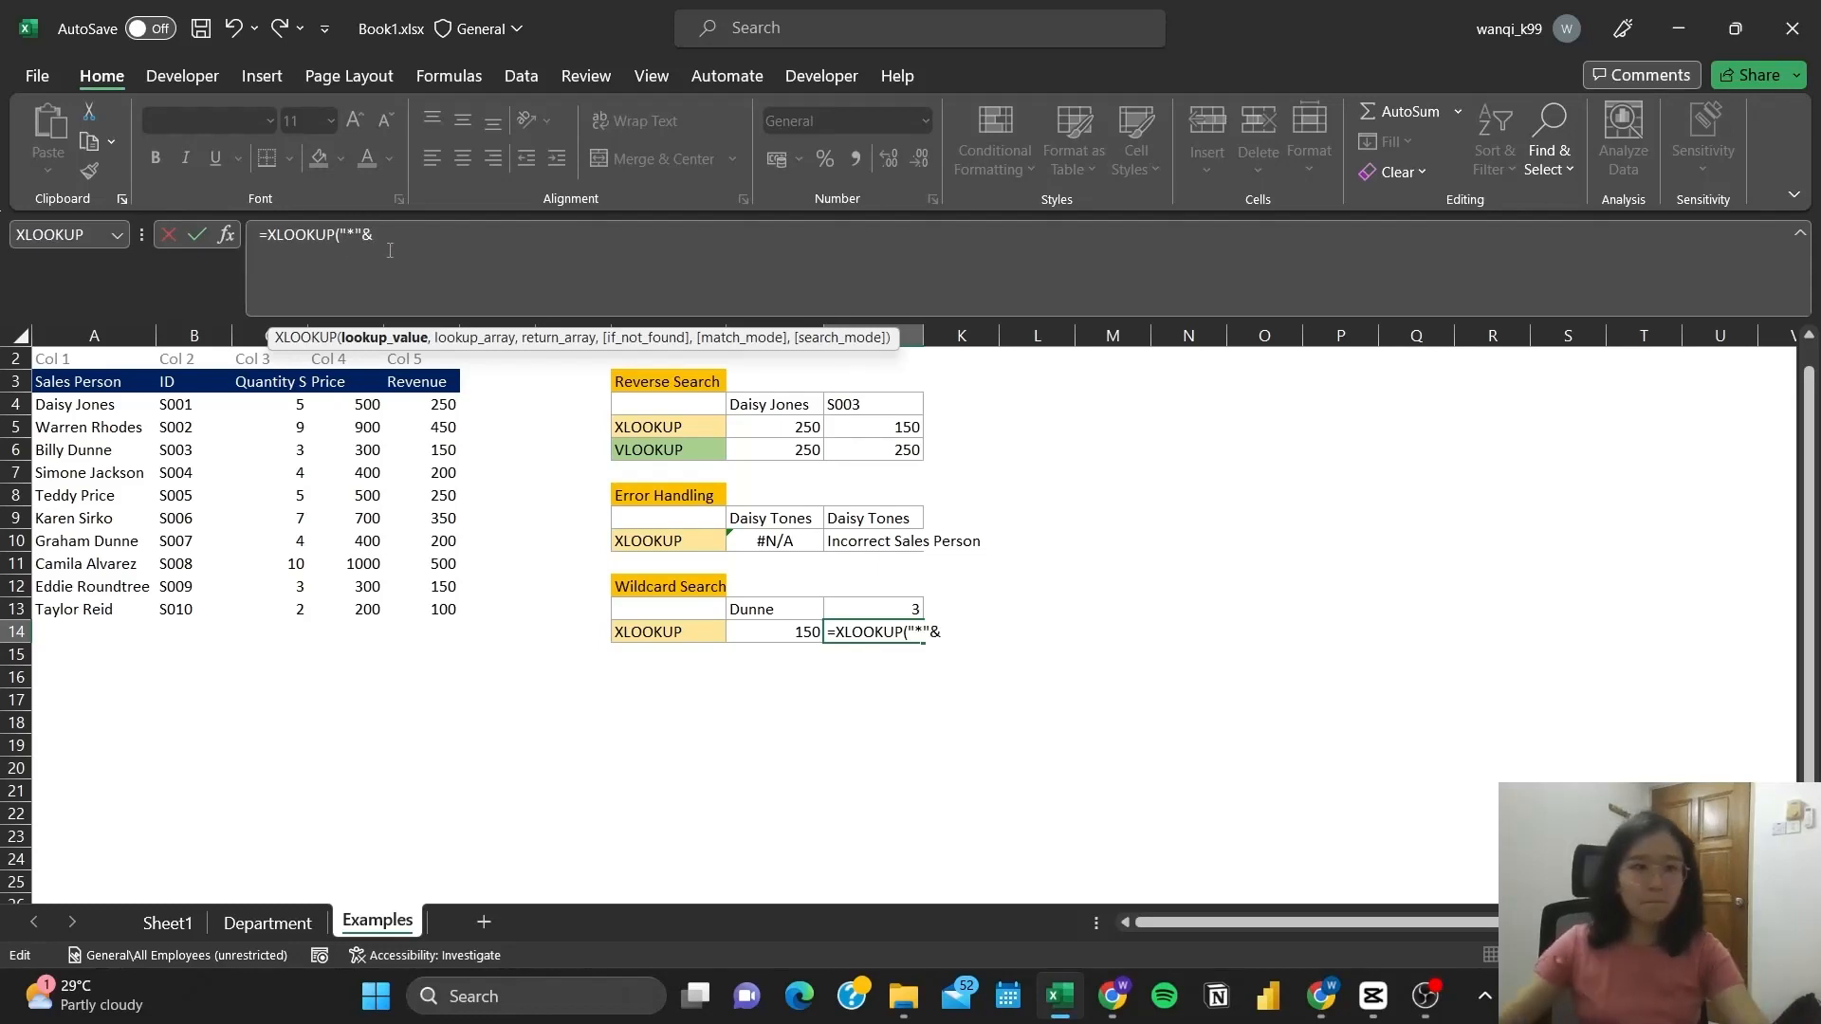
pyautogui.click(904, 610)
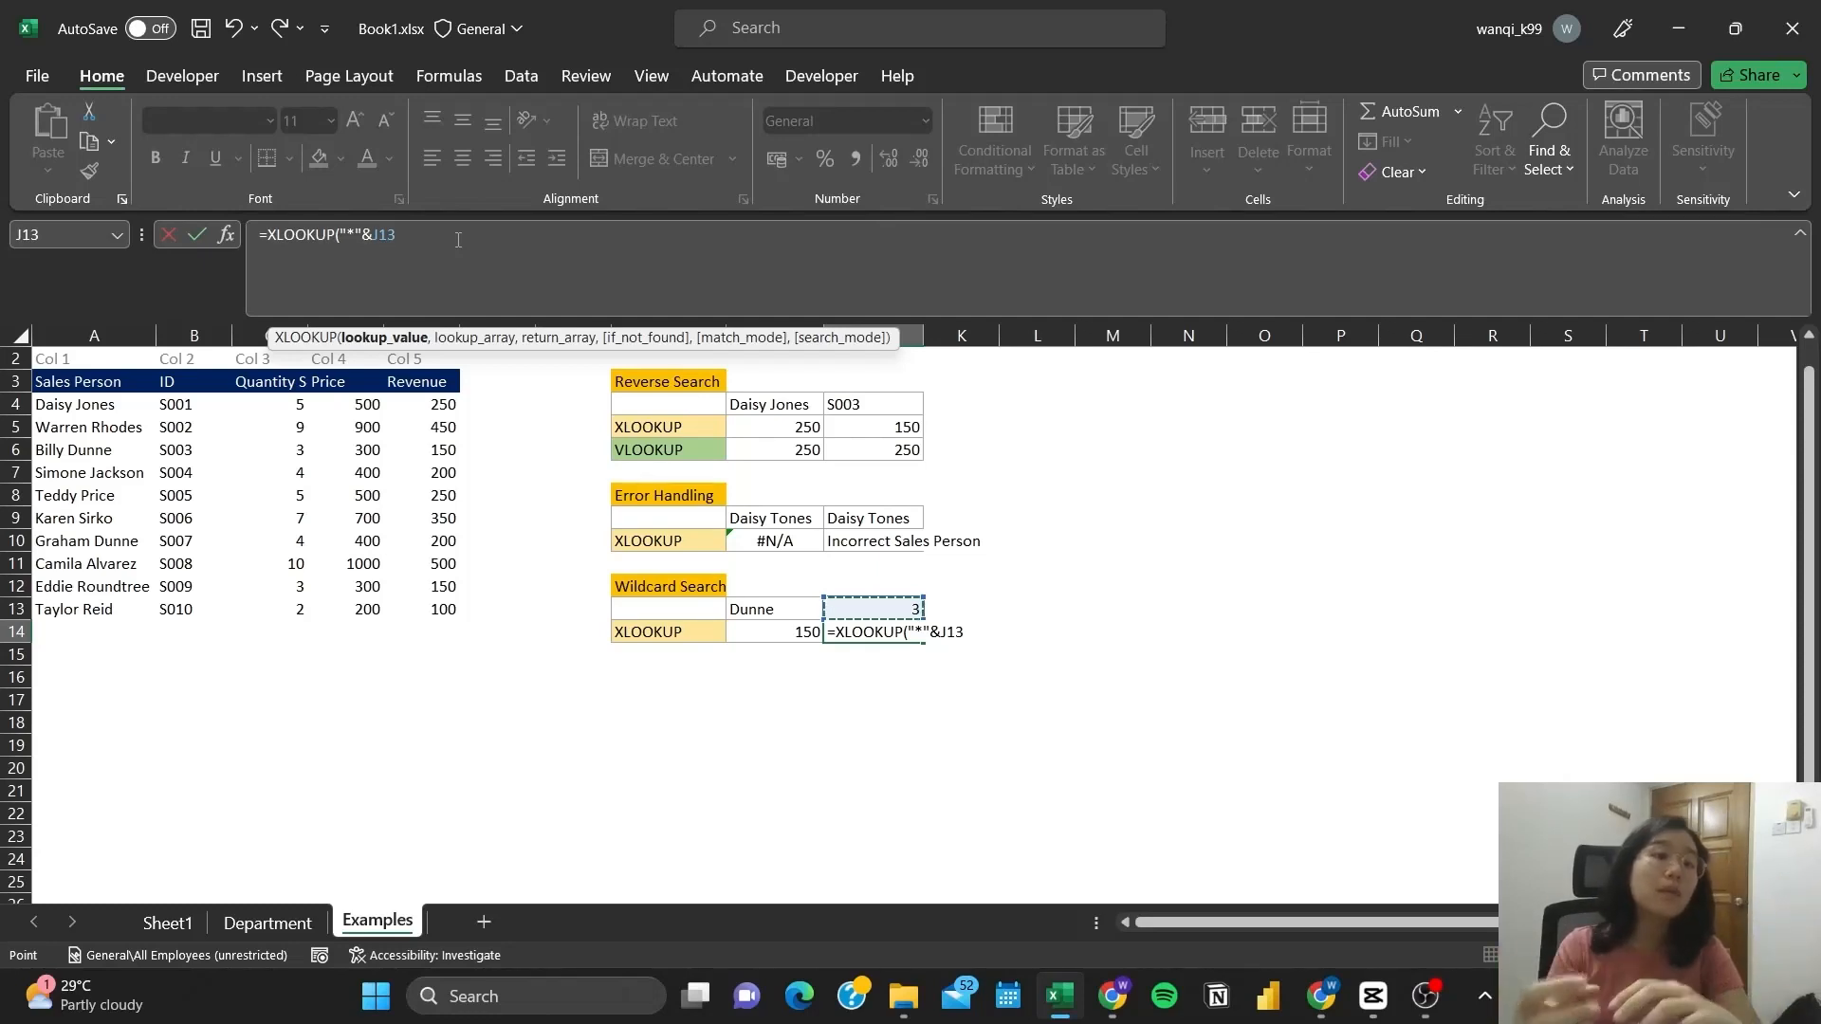
# Set the J14 formula's lookup array to the IDs in B4:B13 and its return array to the revenues in E4:E13.
pyautogui.write(',')
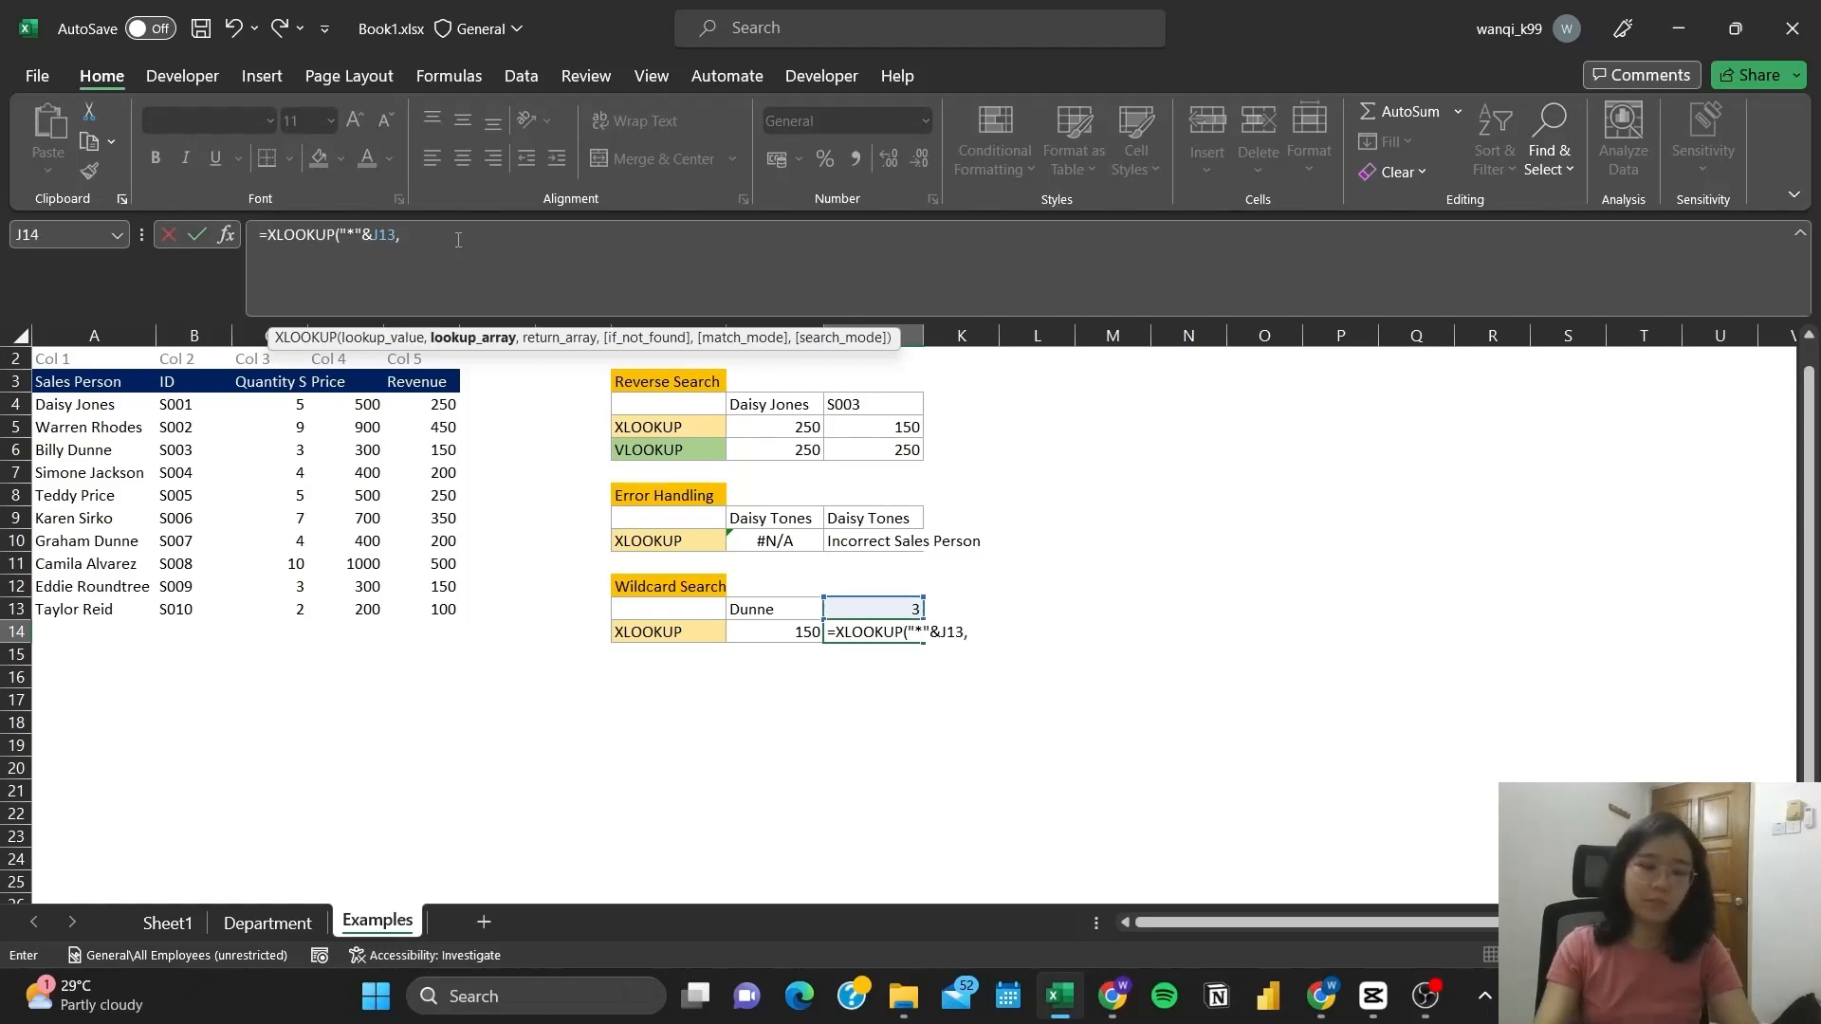
pyautogui.moveTo(207, 408); pyautogui.dragTo(216, 612)
pyautogui.write(',')
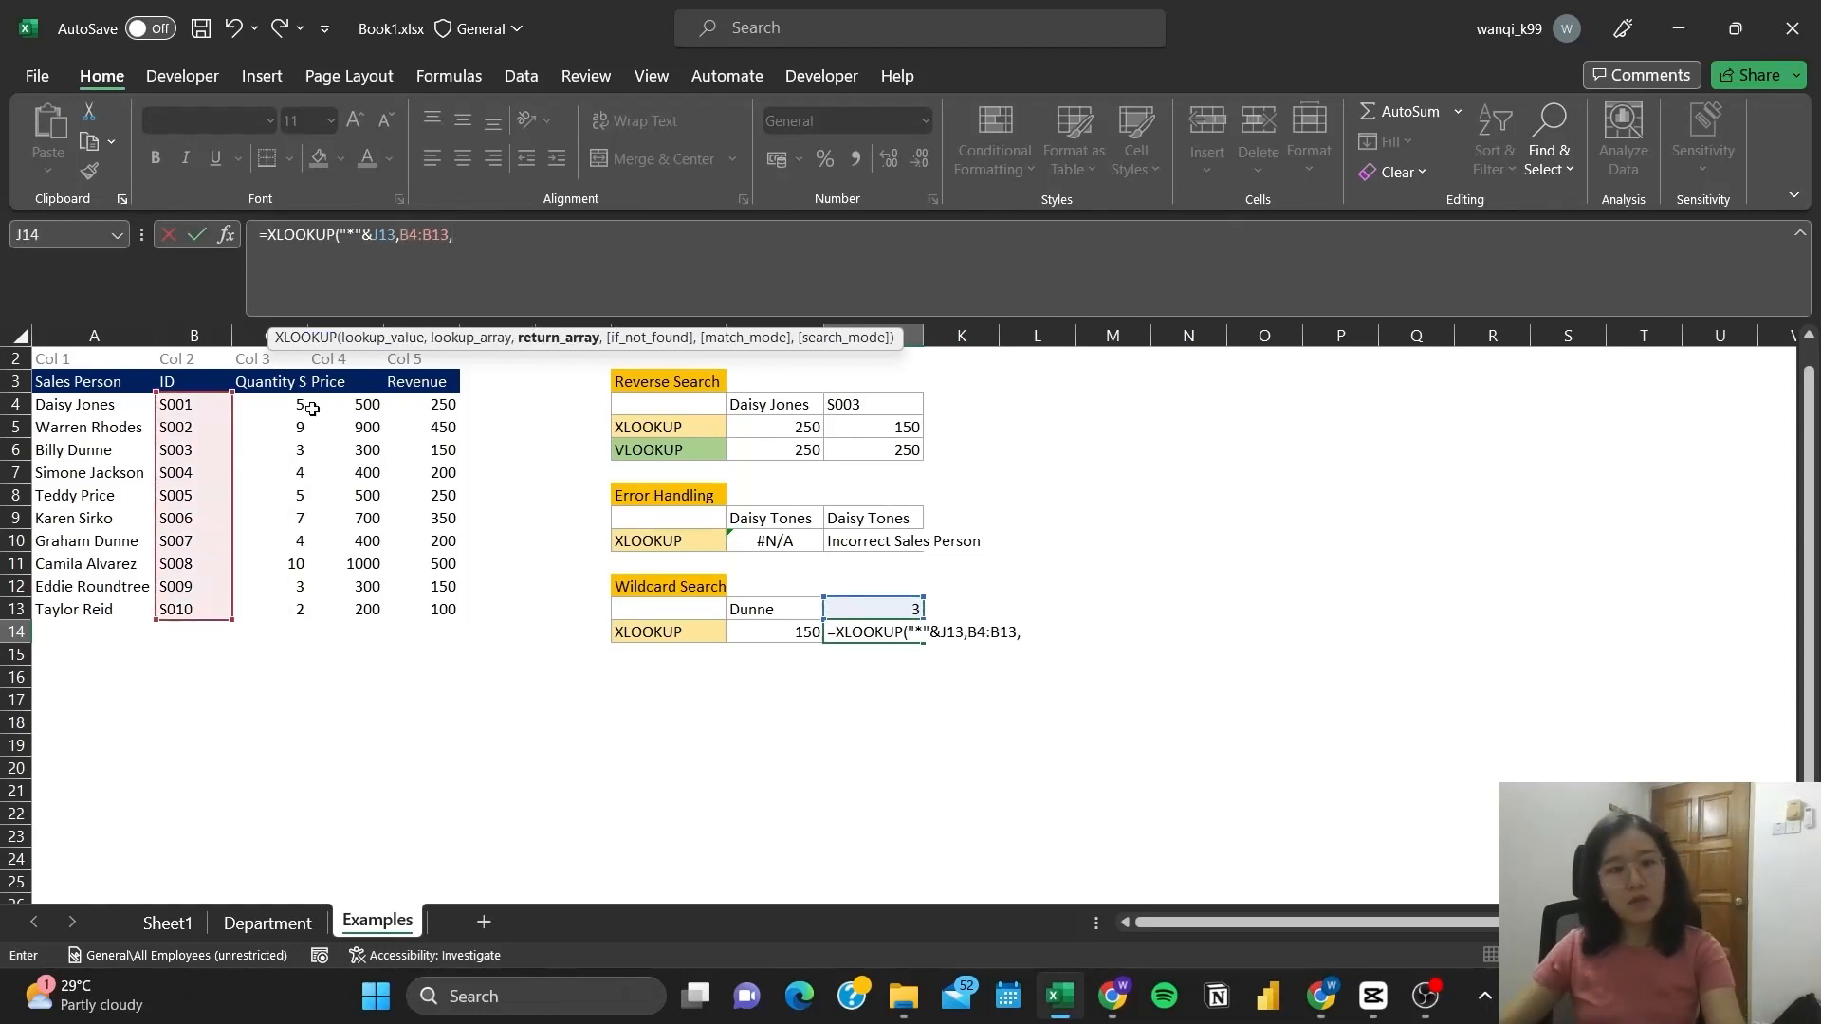
pyautogui.moveTo(436, 399); pyautogui.dragTo(441, 613)
pyautogui.write(',')
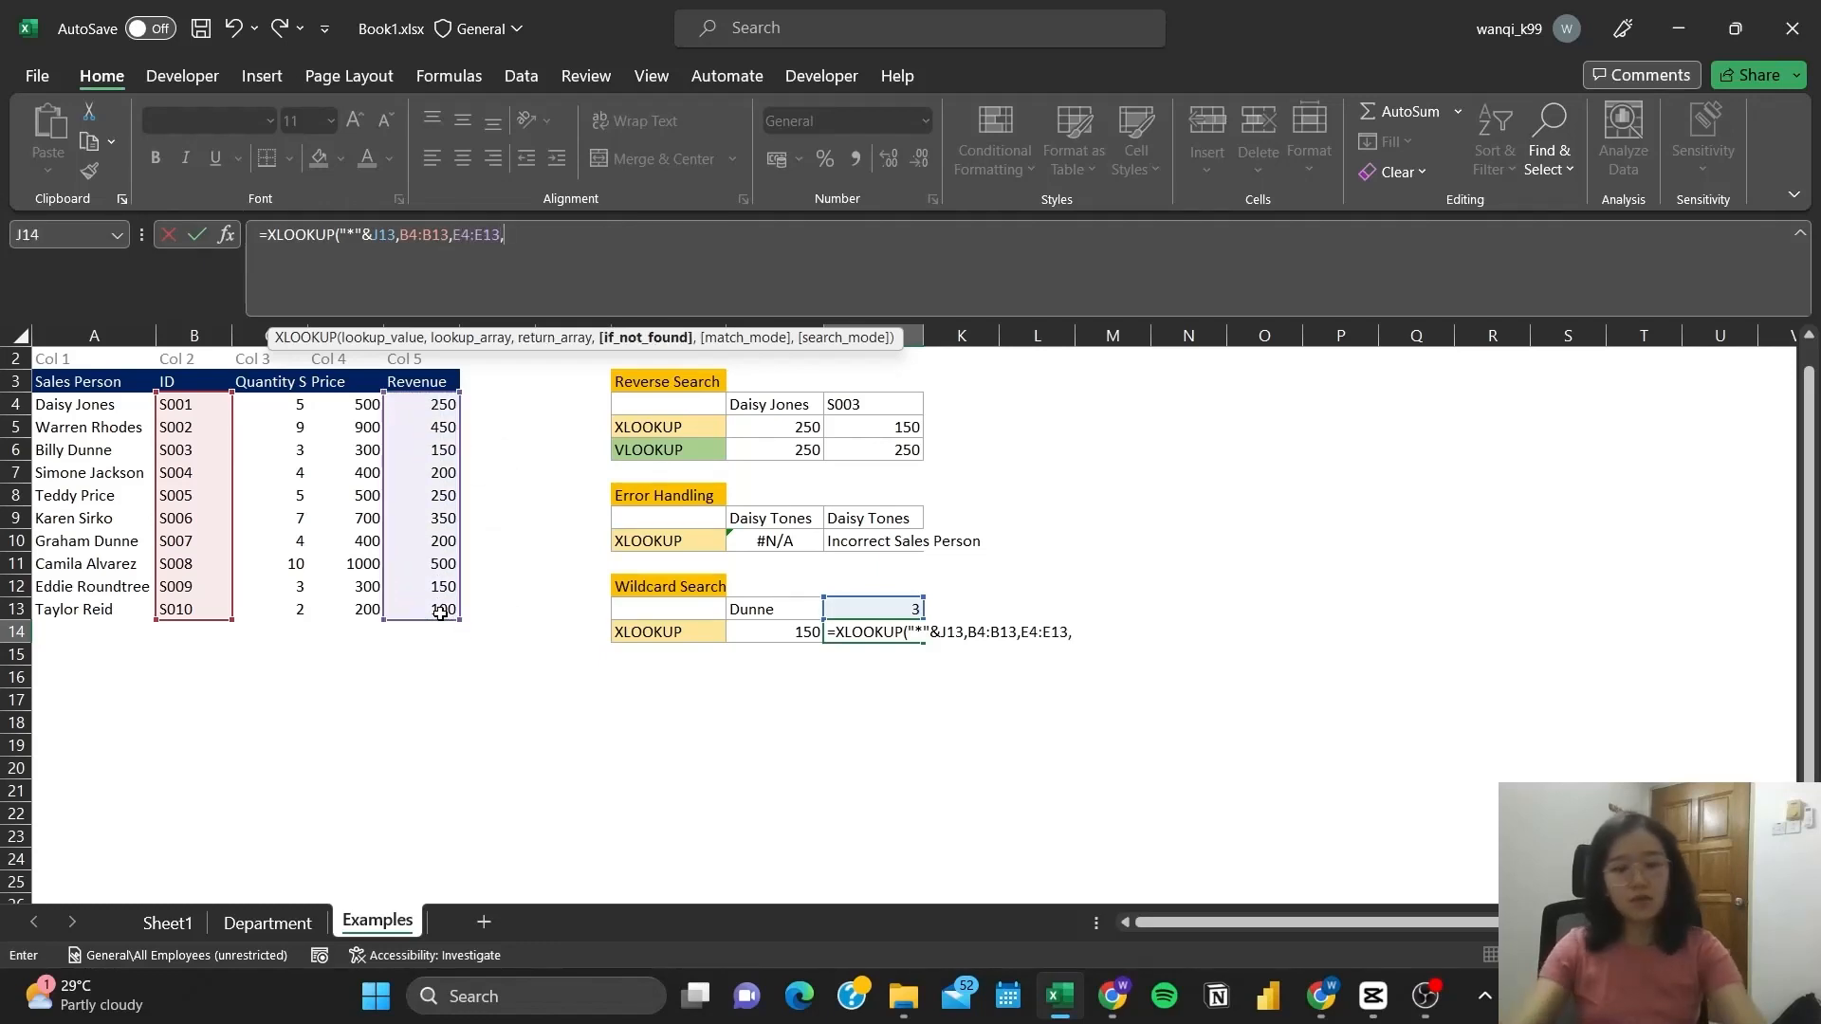
# Complete the J14 formula with if_not_found 0, match mode 2 and search mode 1, and compare its result with the row for S003.
pyautogui.write('0,2')
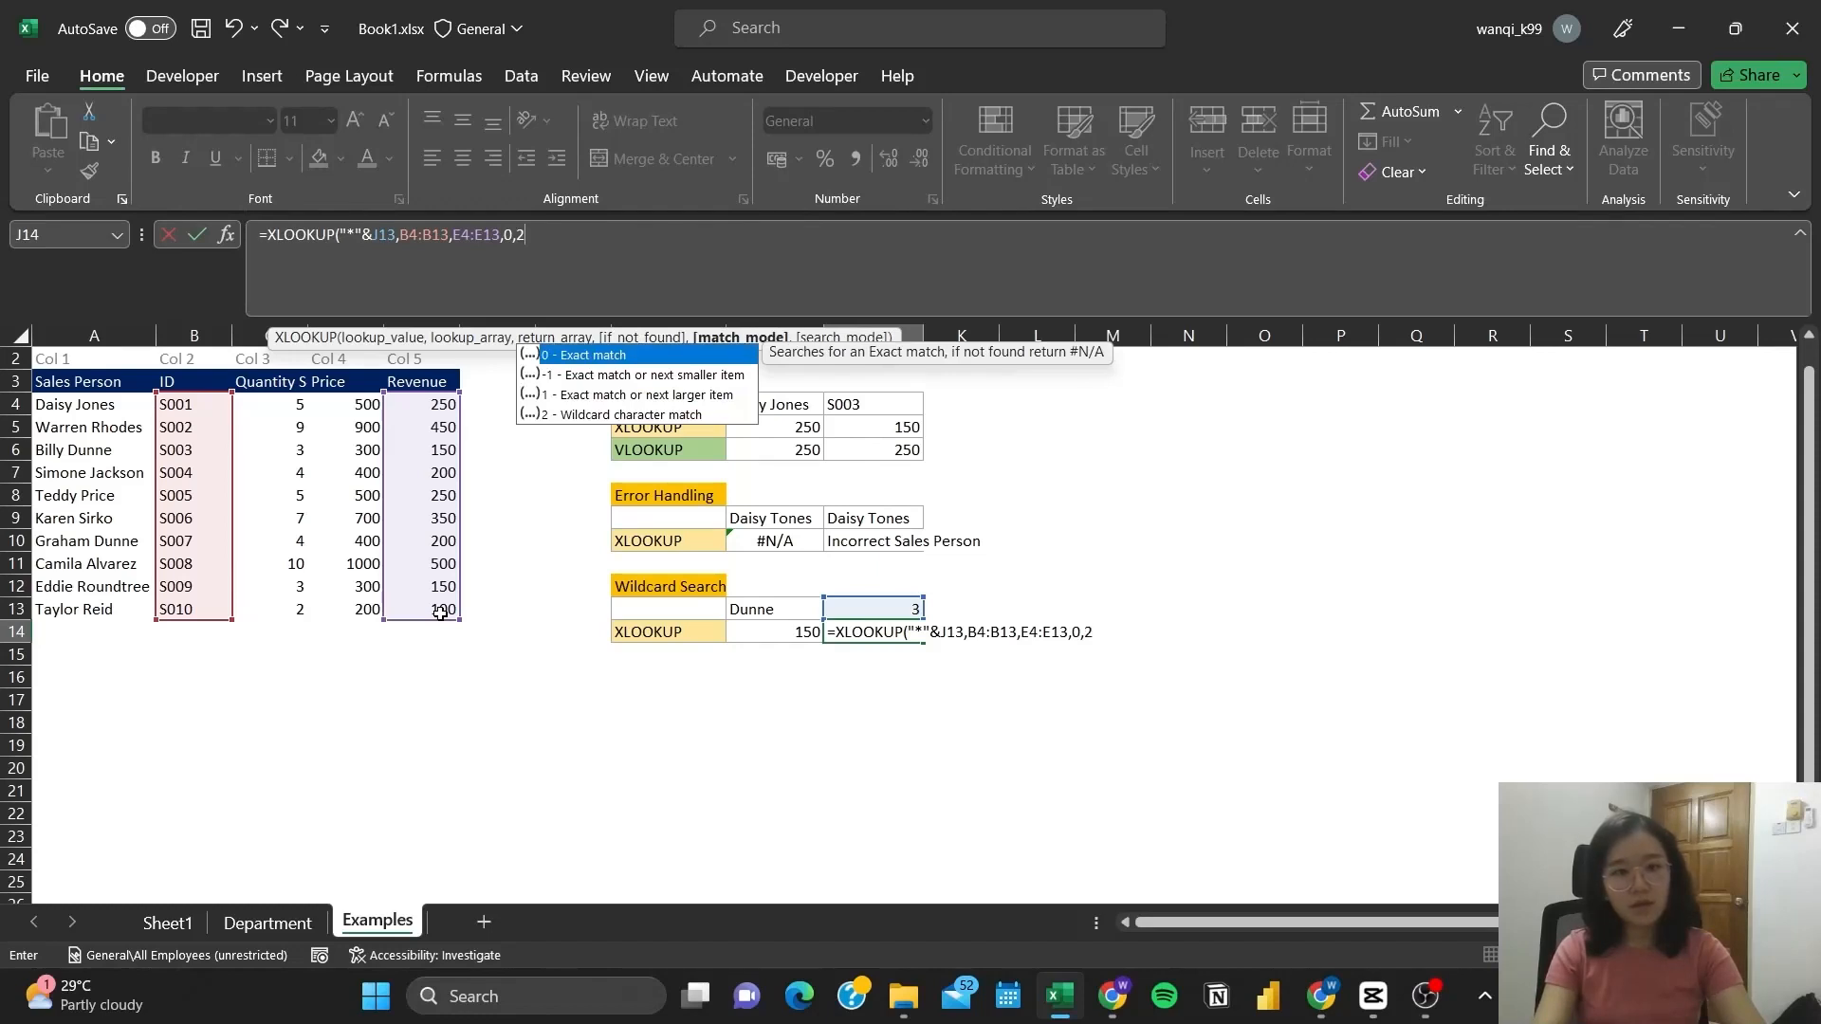
pyautogui.write(',')
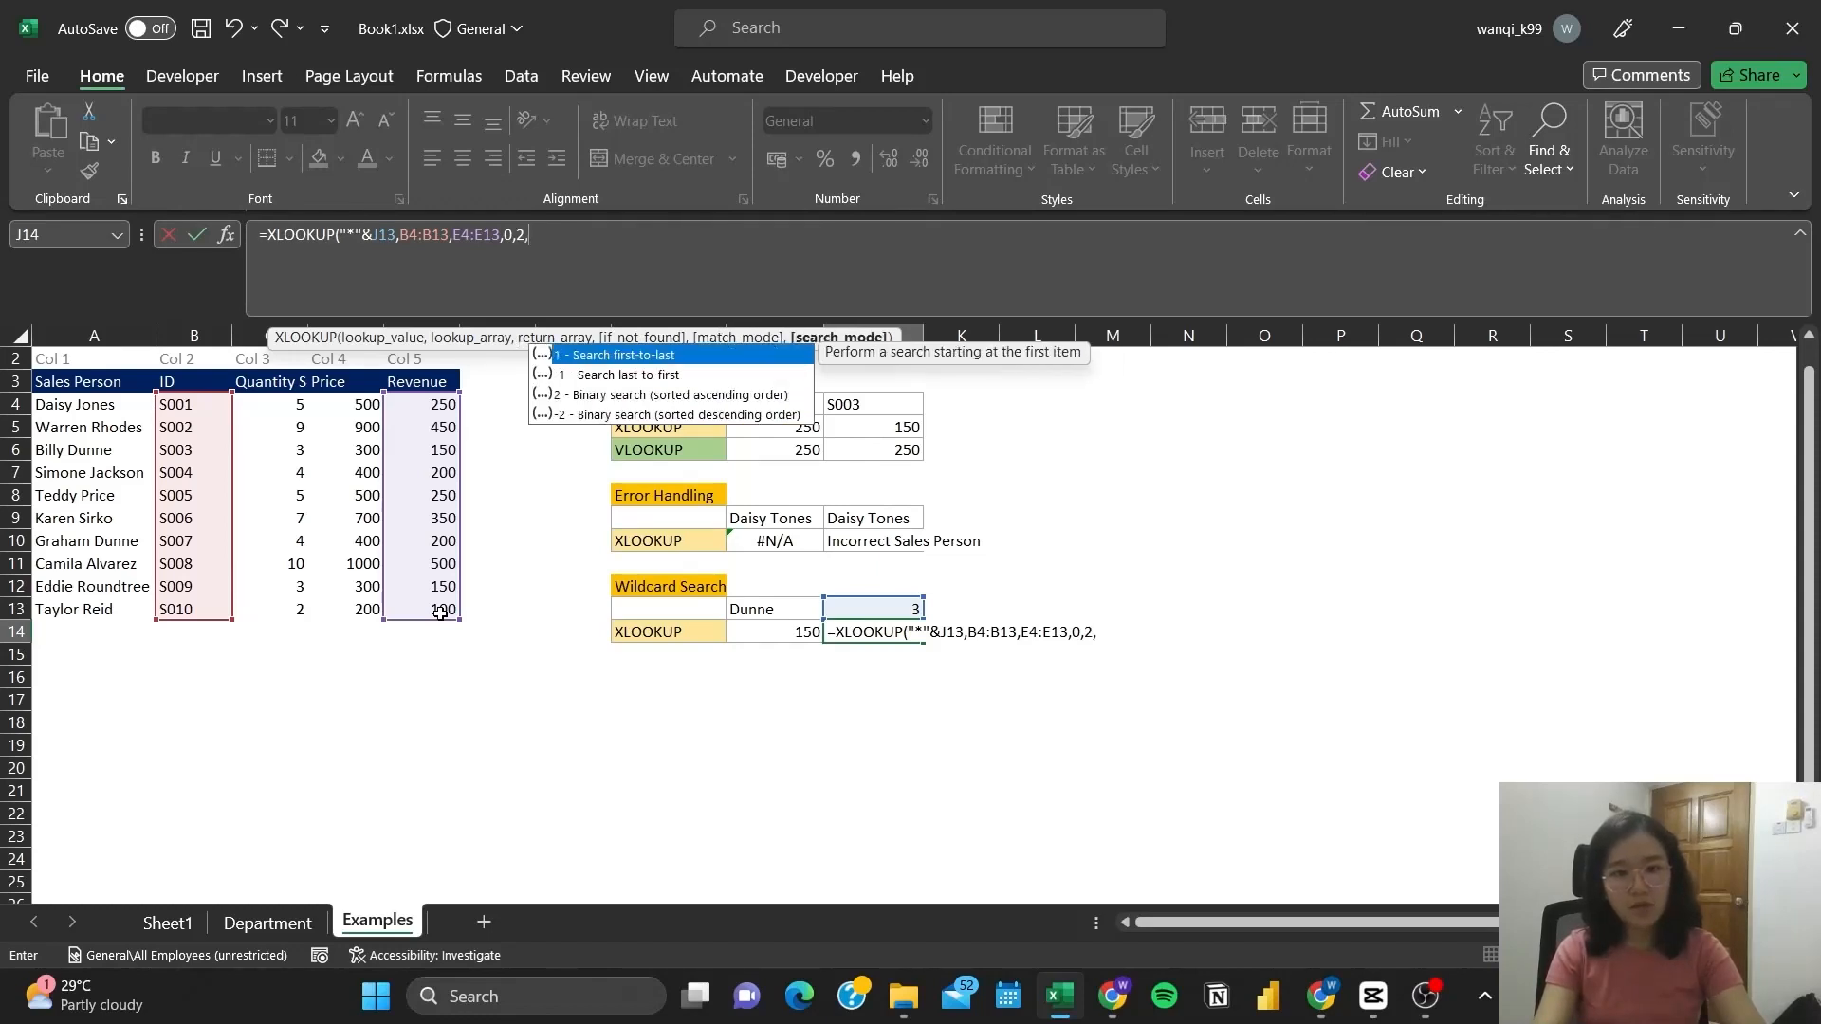
pyautogui.write('1)')
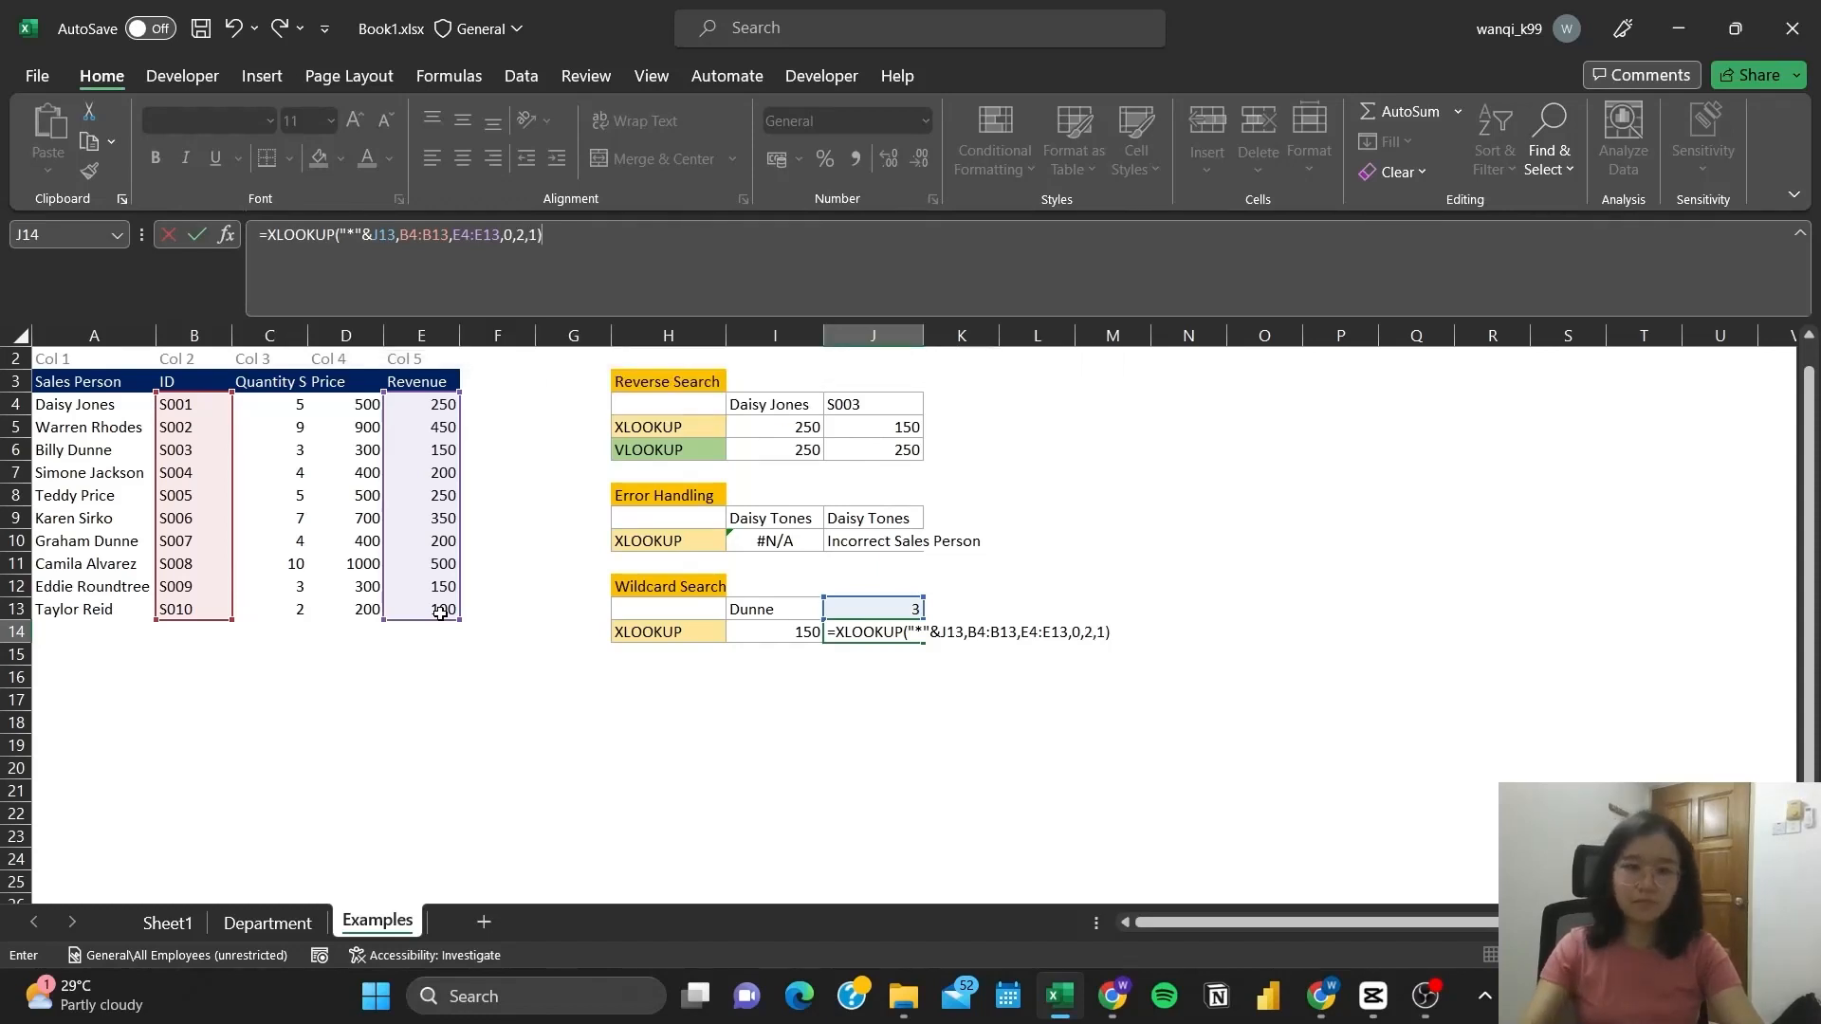
pyautogui.press('Return')
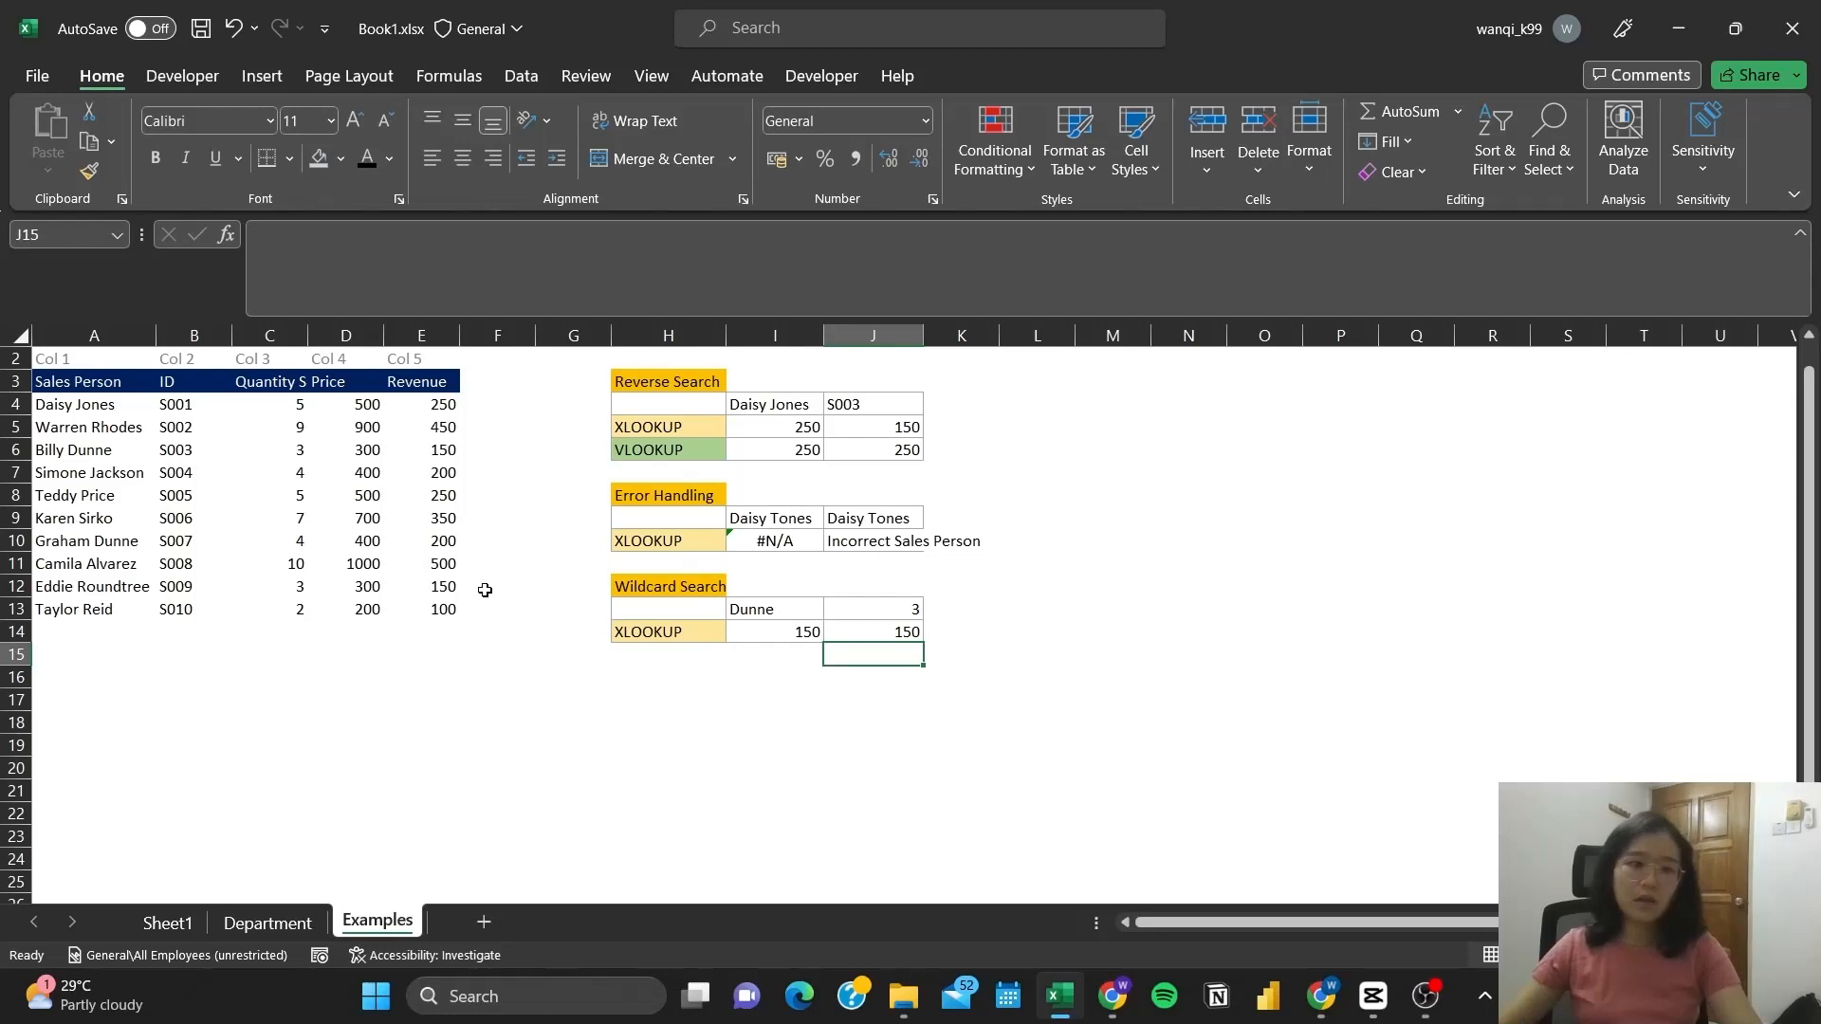
pyautogui.click(258, 447)
pyautogui.click(454, 445)
pyautogui.moveTo(454, 444); pyautogui.dragTo(71, 444)
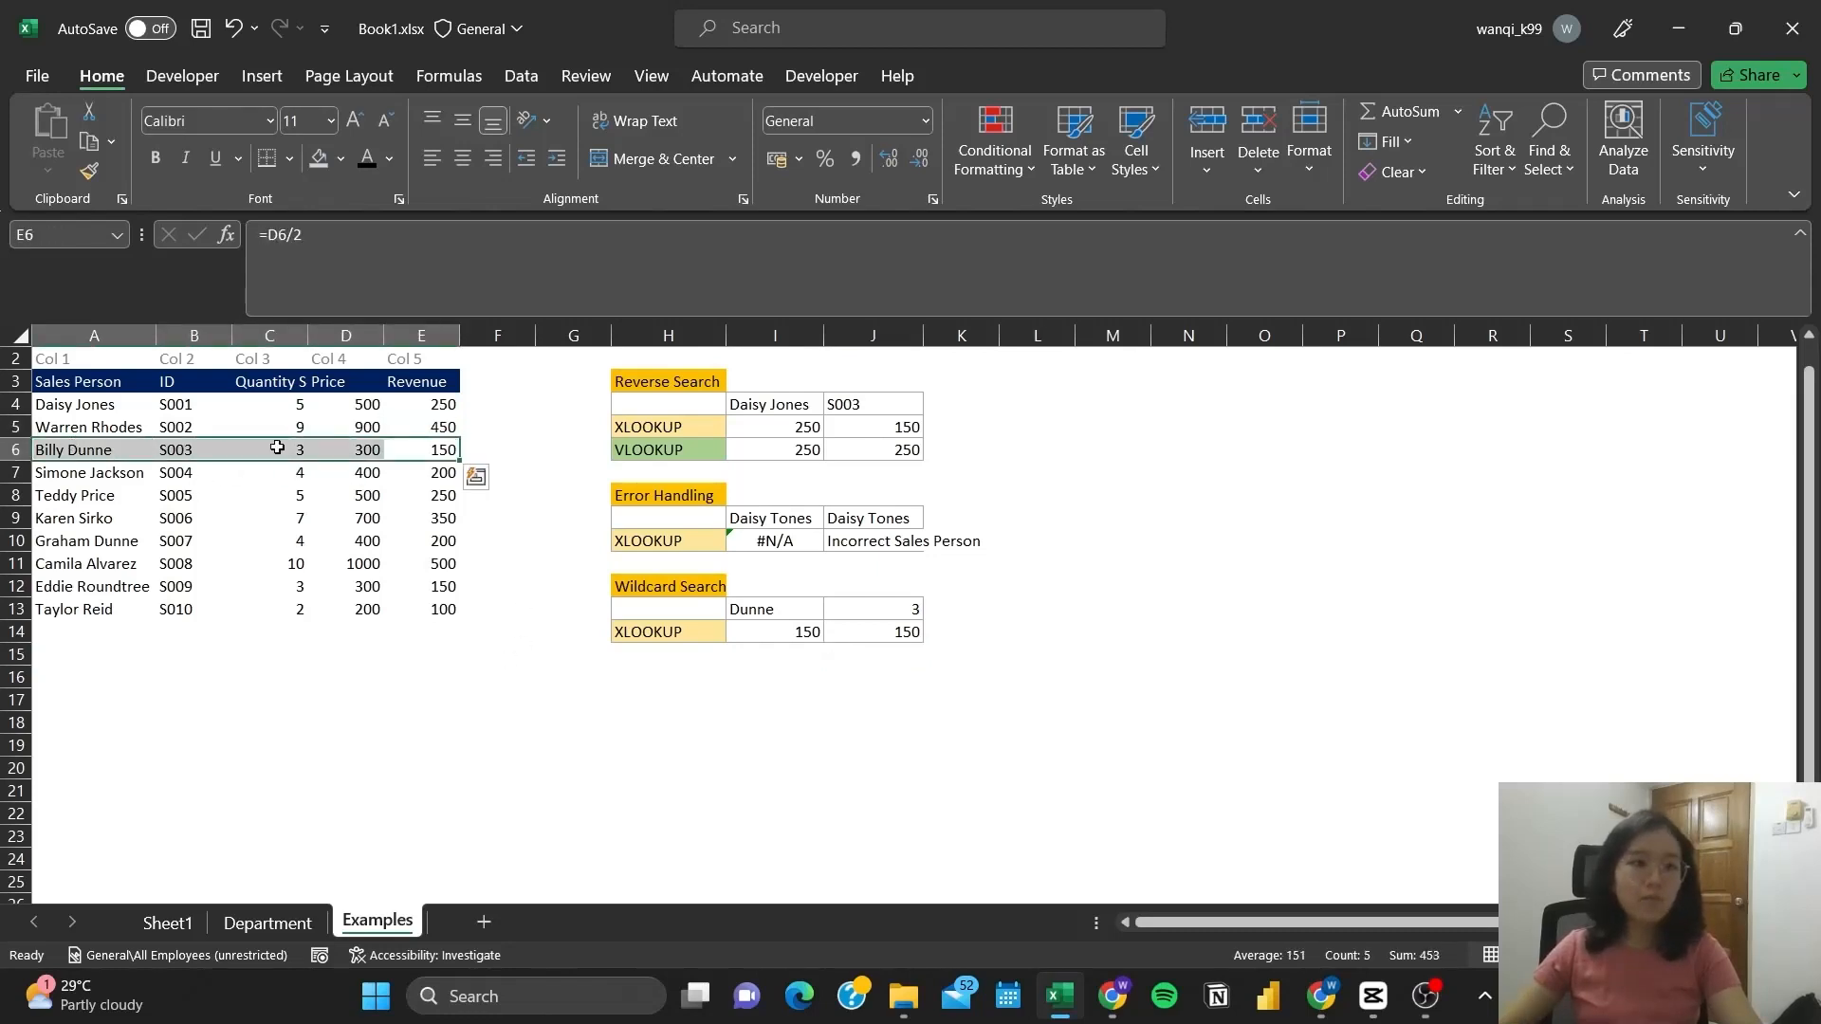
pyautogui.click(1037, 608)
pyautogui.click(890, 632)
# Enter the first name of the sales person in A13 as a new wildcard search term in K13.
pyautogui.click(965, 612)
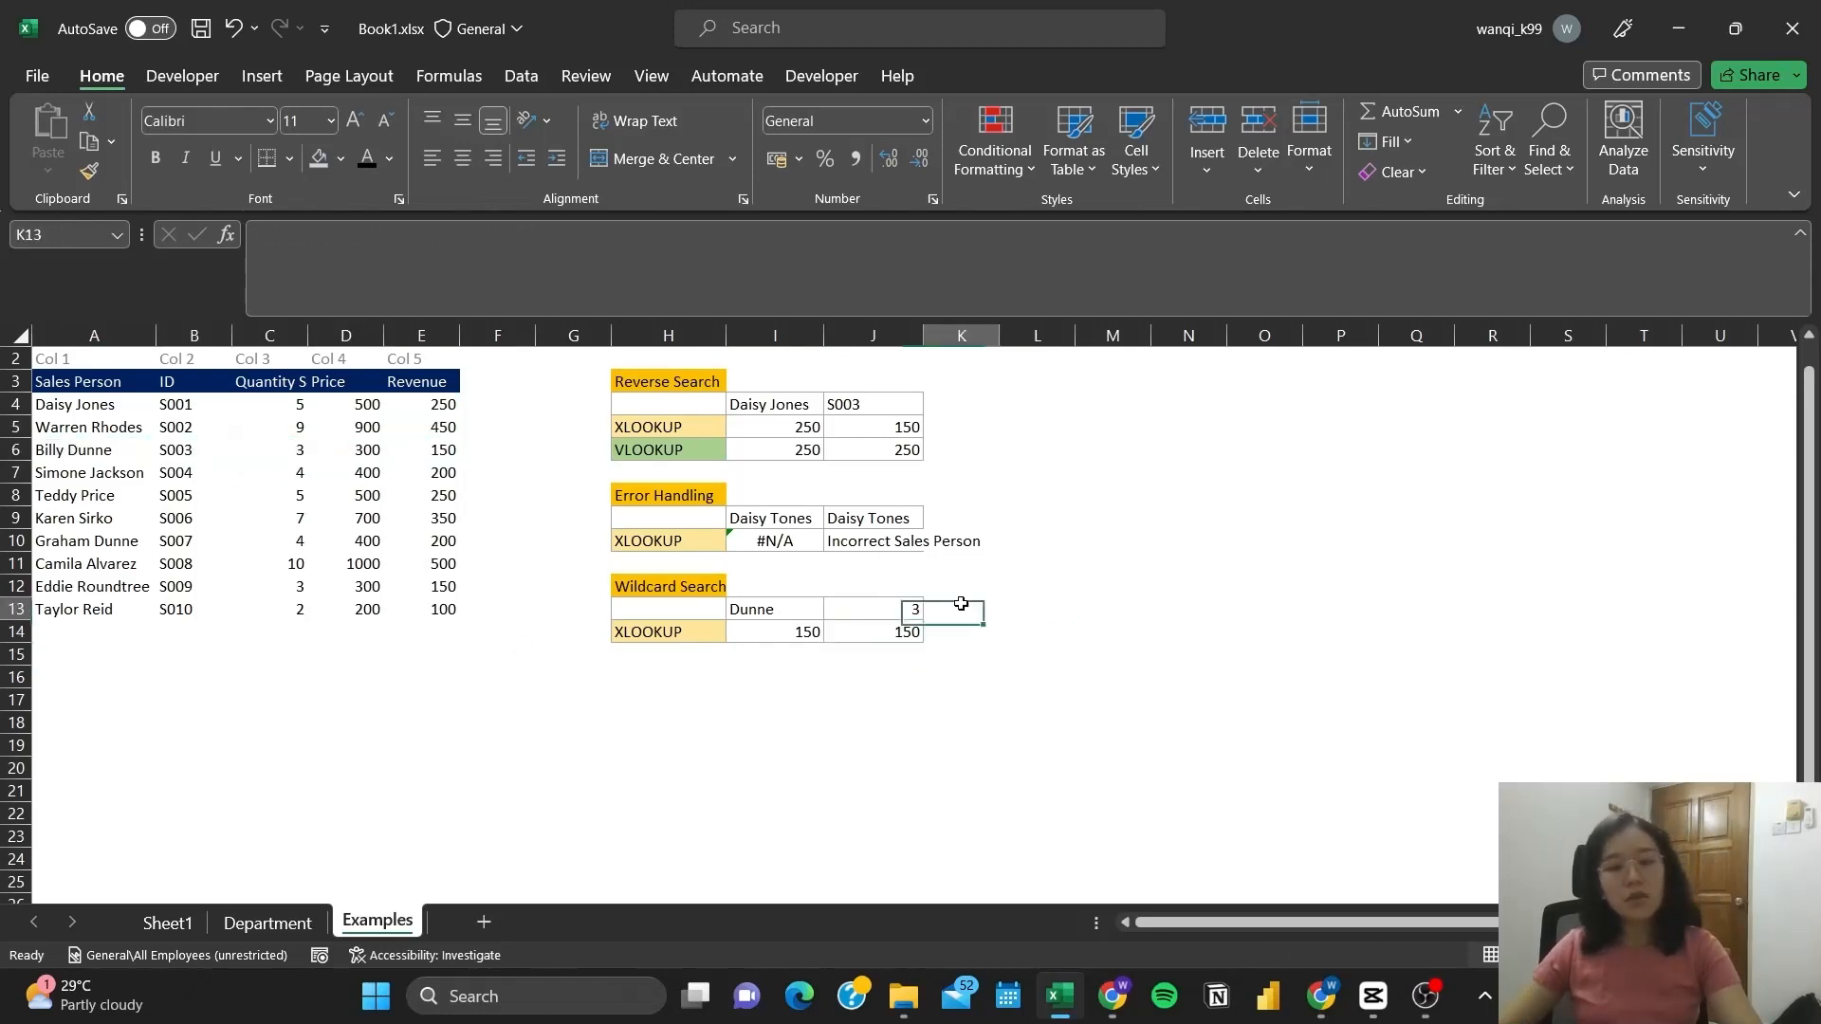
pyautogui.write('Rea')
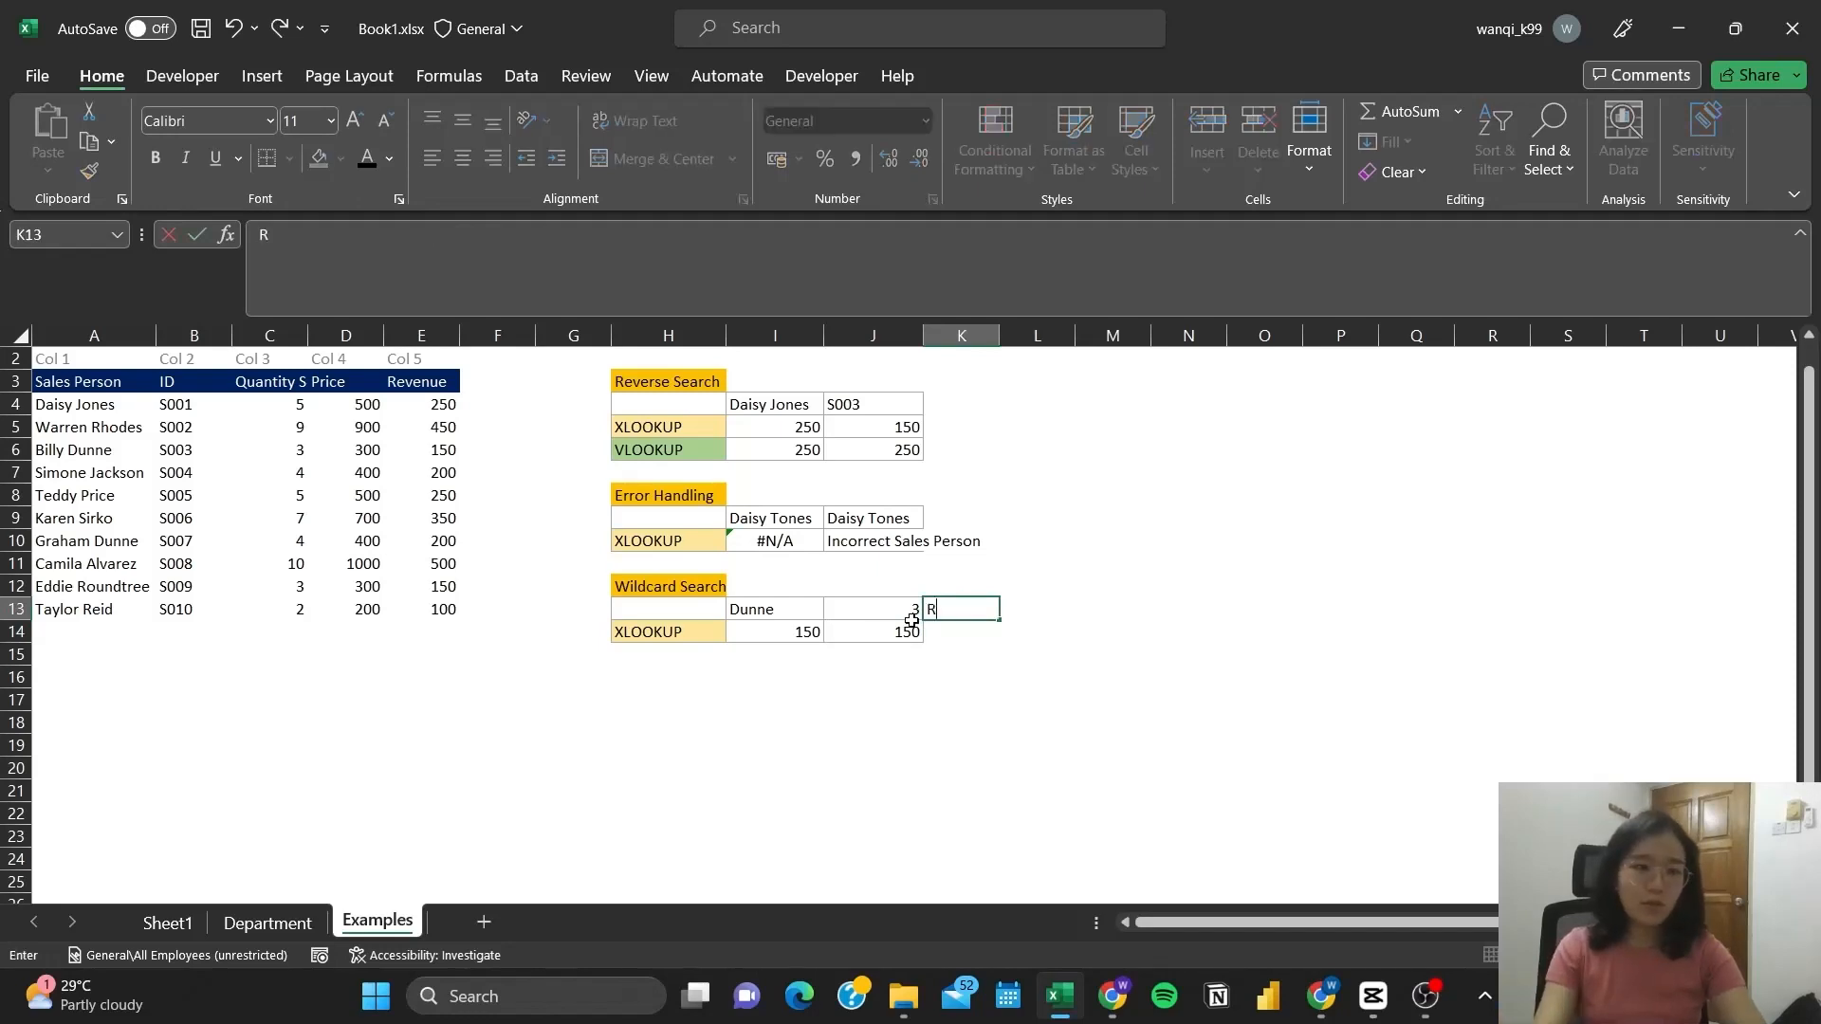
pyautogui.press('BackSpace')
pyautogui.press('BackSpace')
pyautogui.press('BackSpace')
pyautogui.write('tay;')
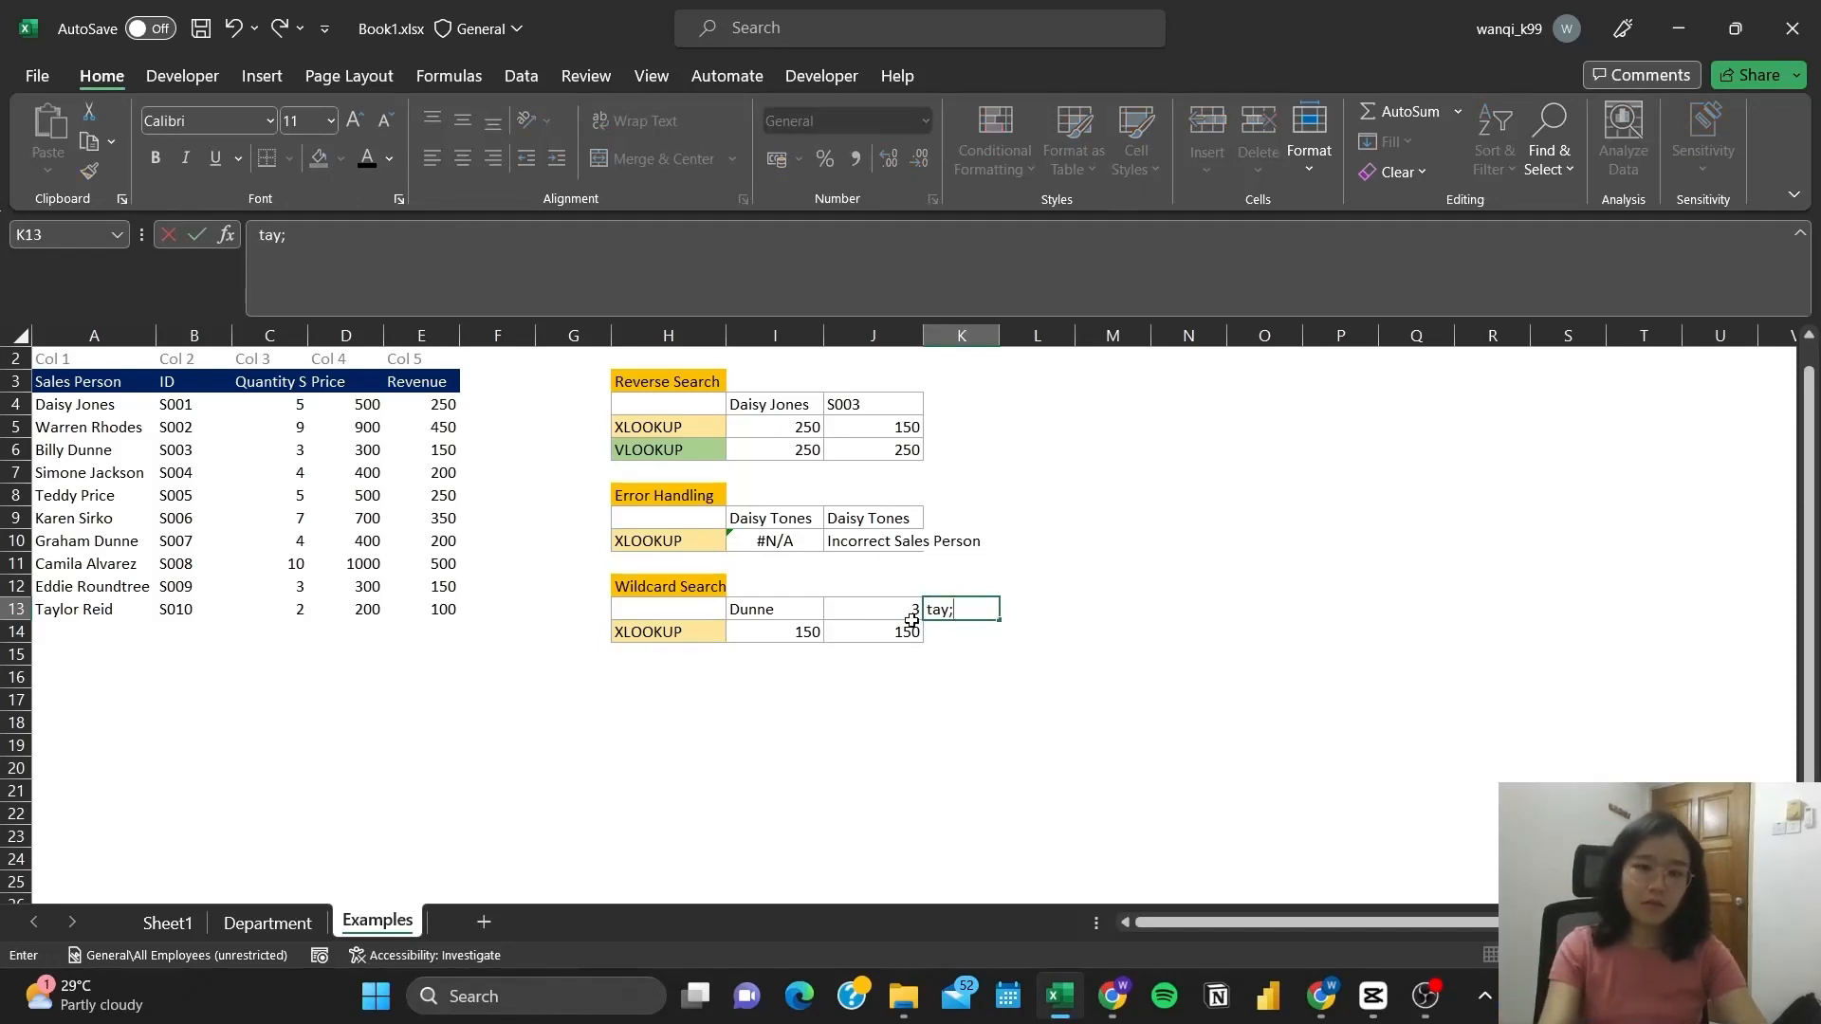
pyautogui.press('BackSpace')
pyautogui.press('BackSpace')
pyautogui.write('ay')
pyautogui.press('BackSpace')
pyautogui.press('BackSpace')
pyautogui.press('BackSpace')
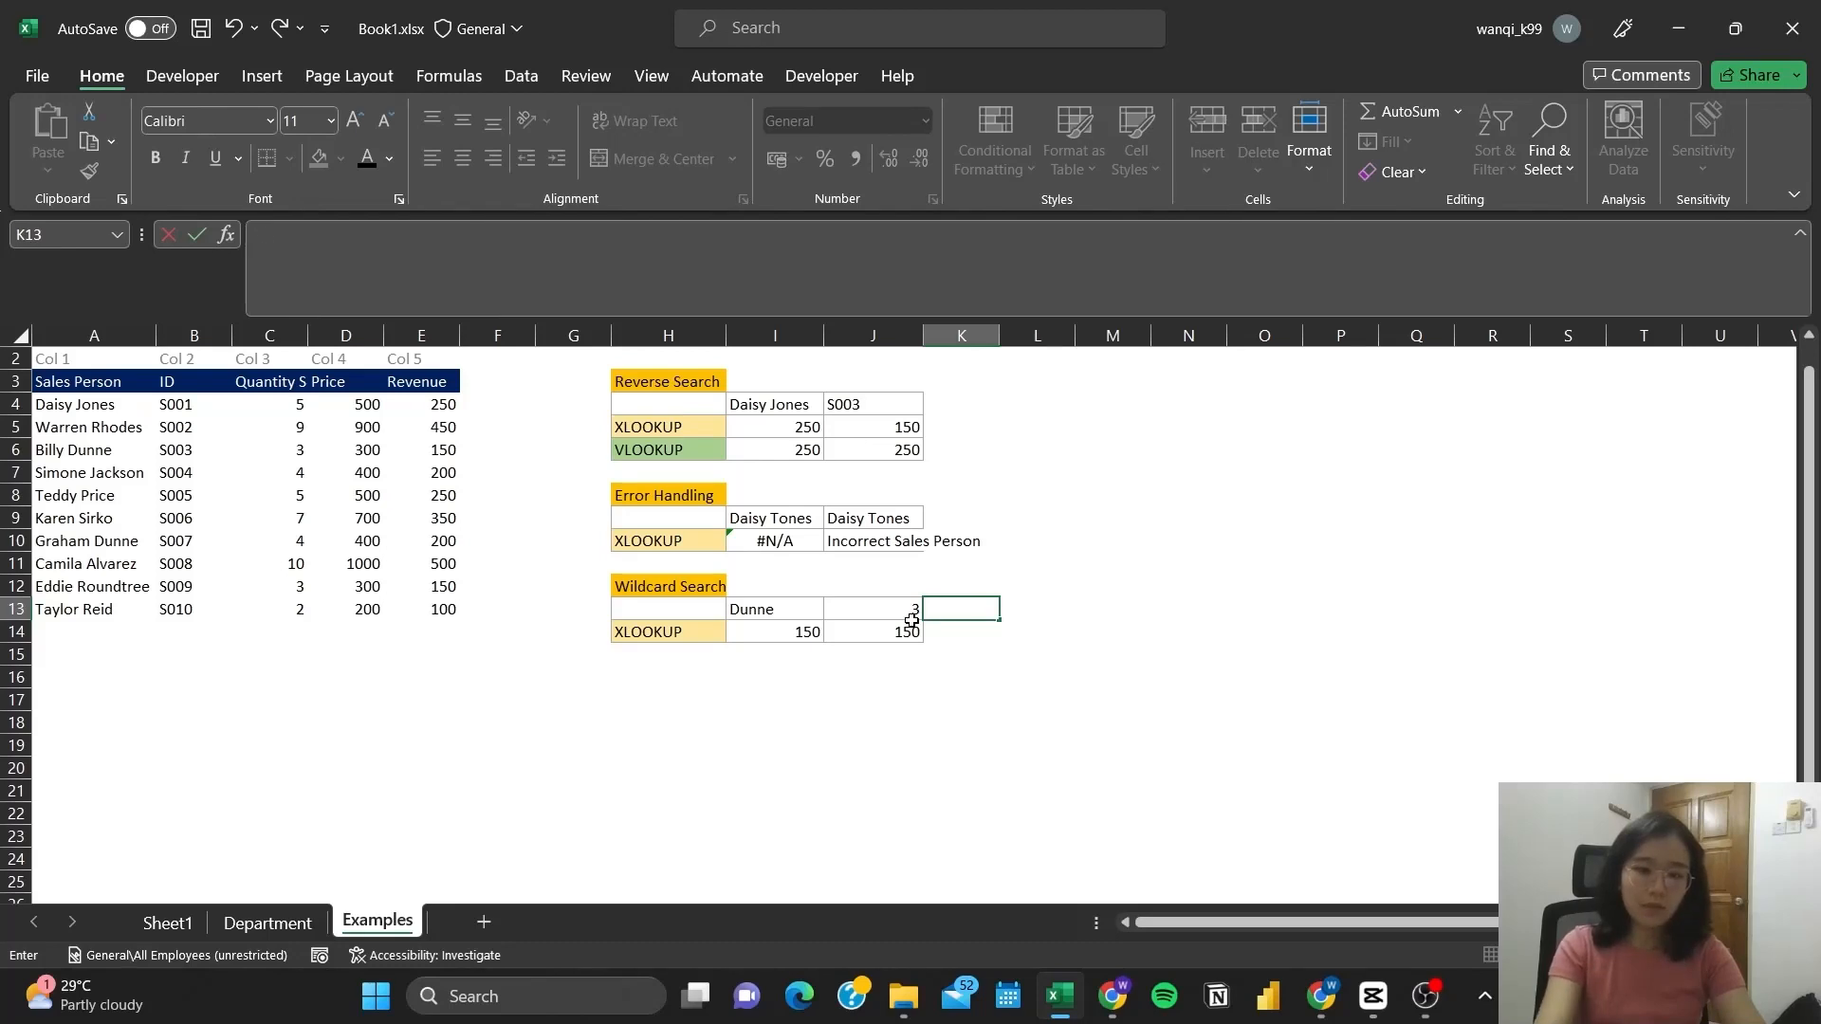
pyautogui.write('Taylor')
pyautogui.press('Return')
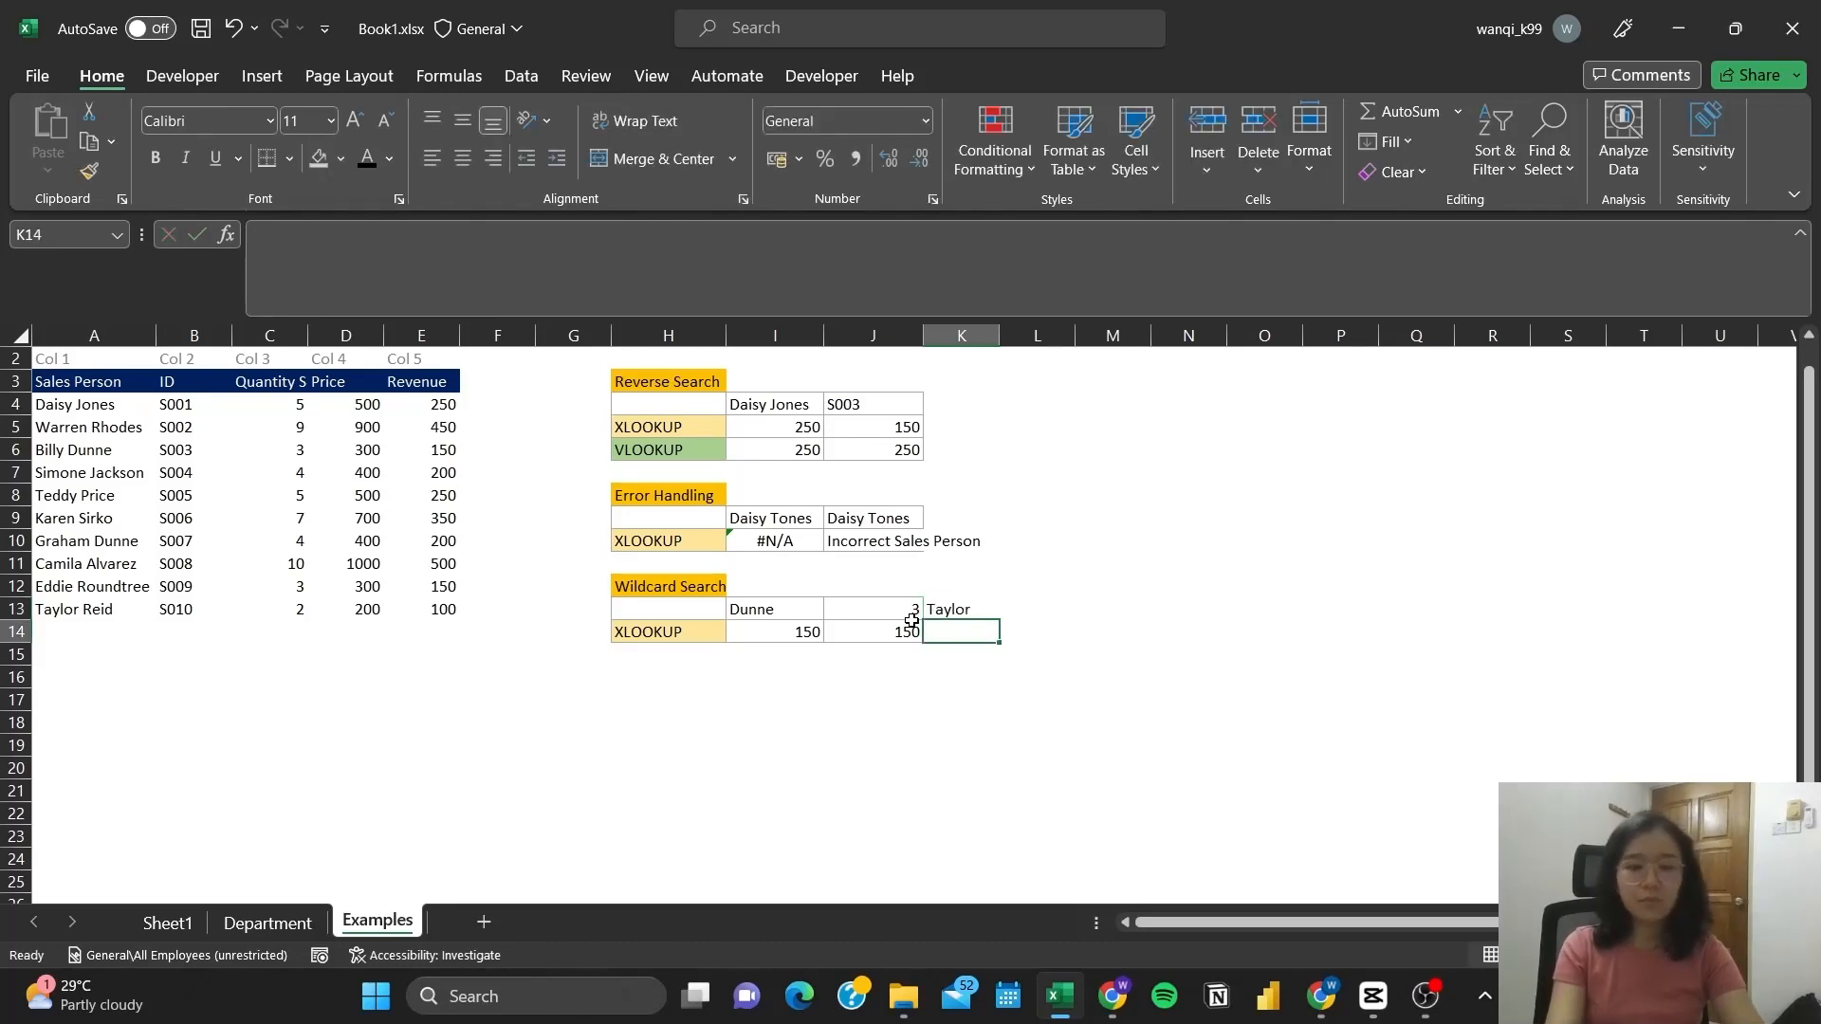
# Start an XLOOKUP formula in K14 that takes K13 as its lookup value.
pyautogui.write('=xlo')
pyautogui.press('Tab')
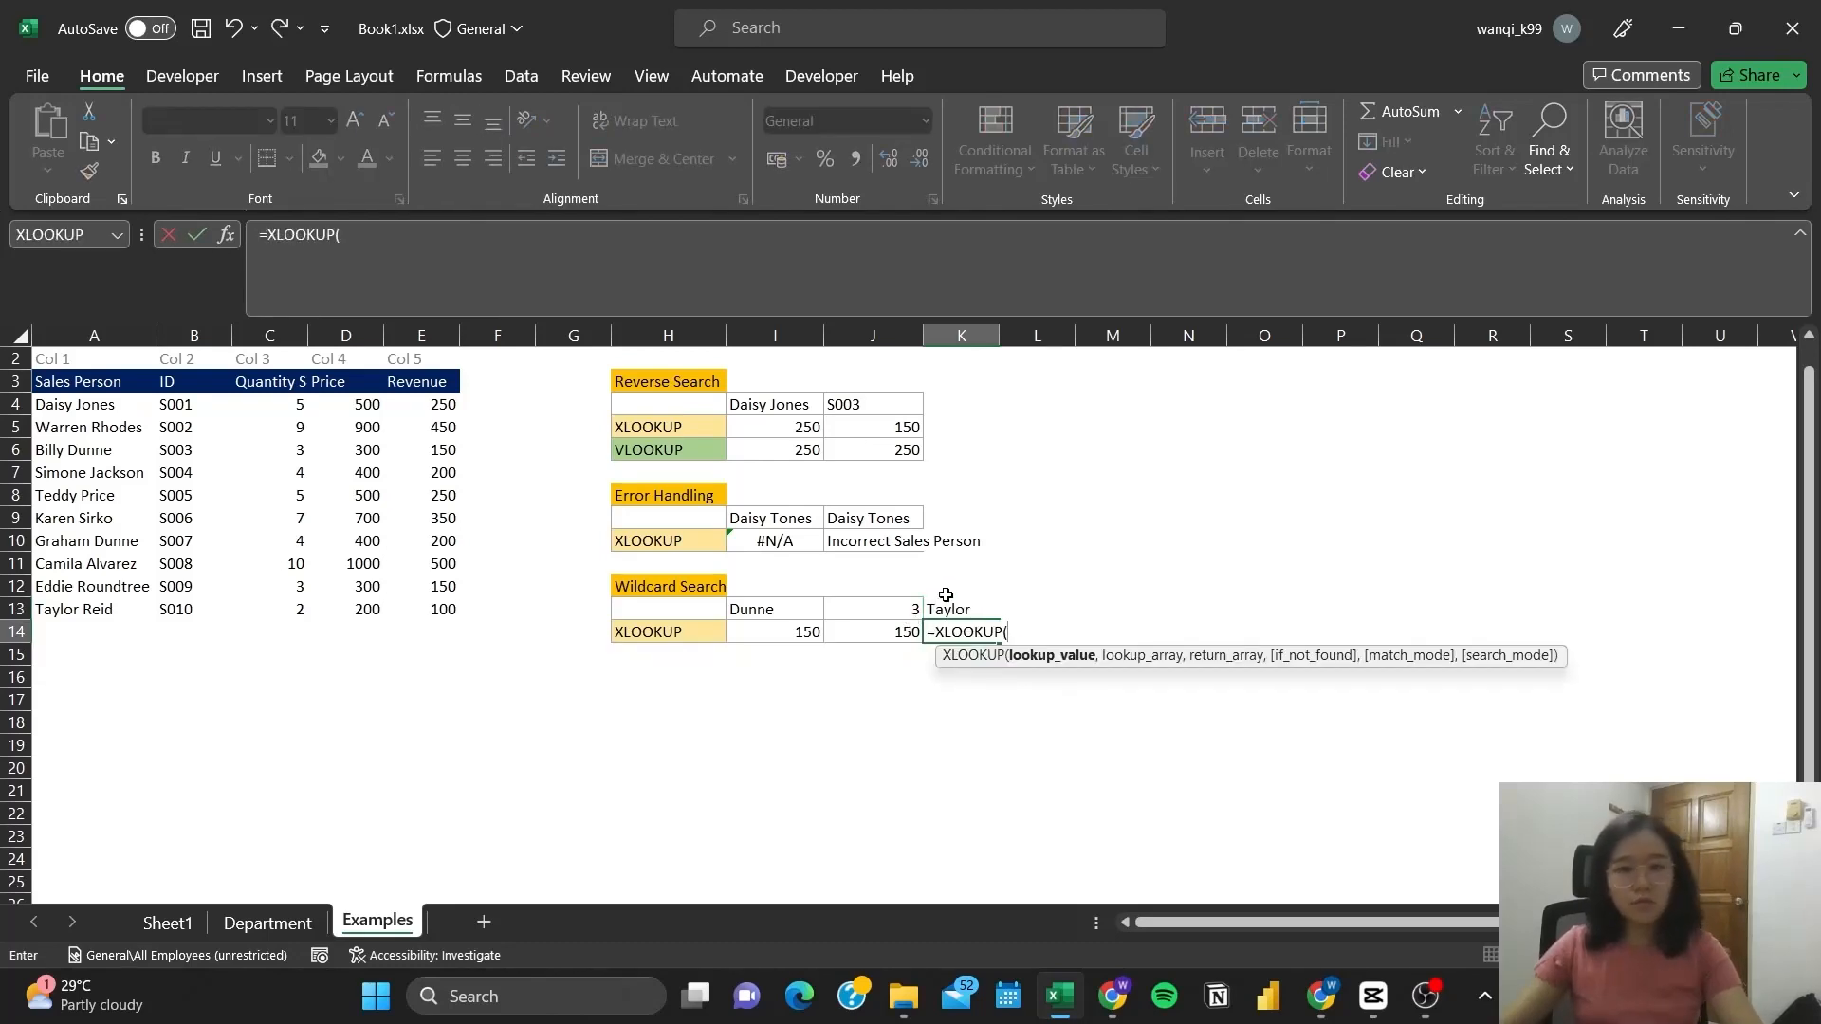
pyautogui.click(944, 607)
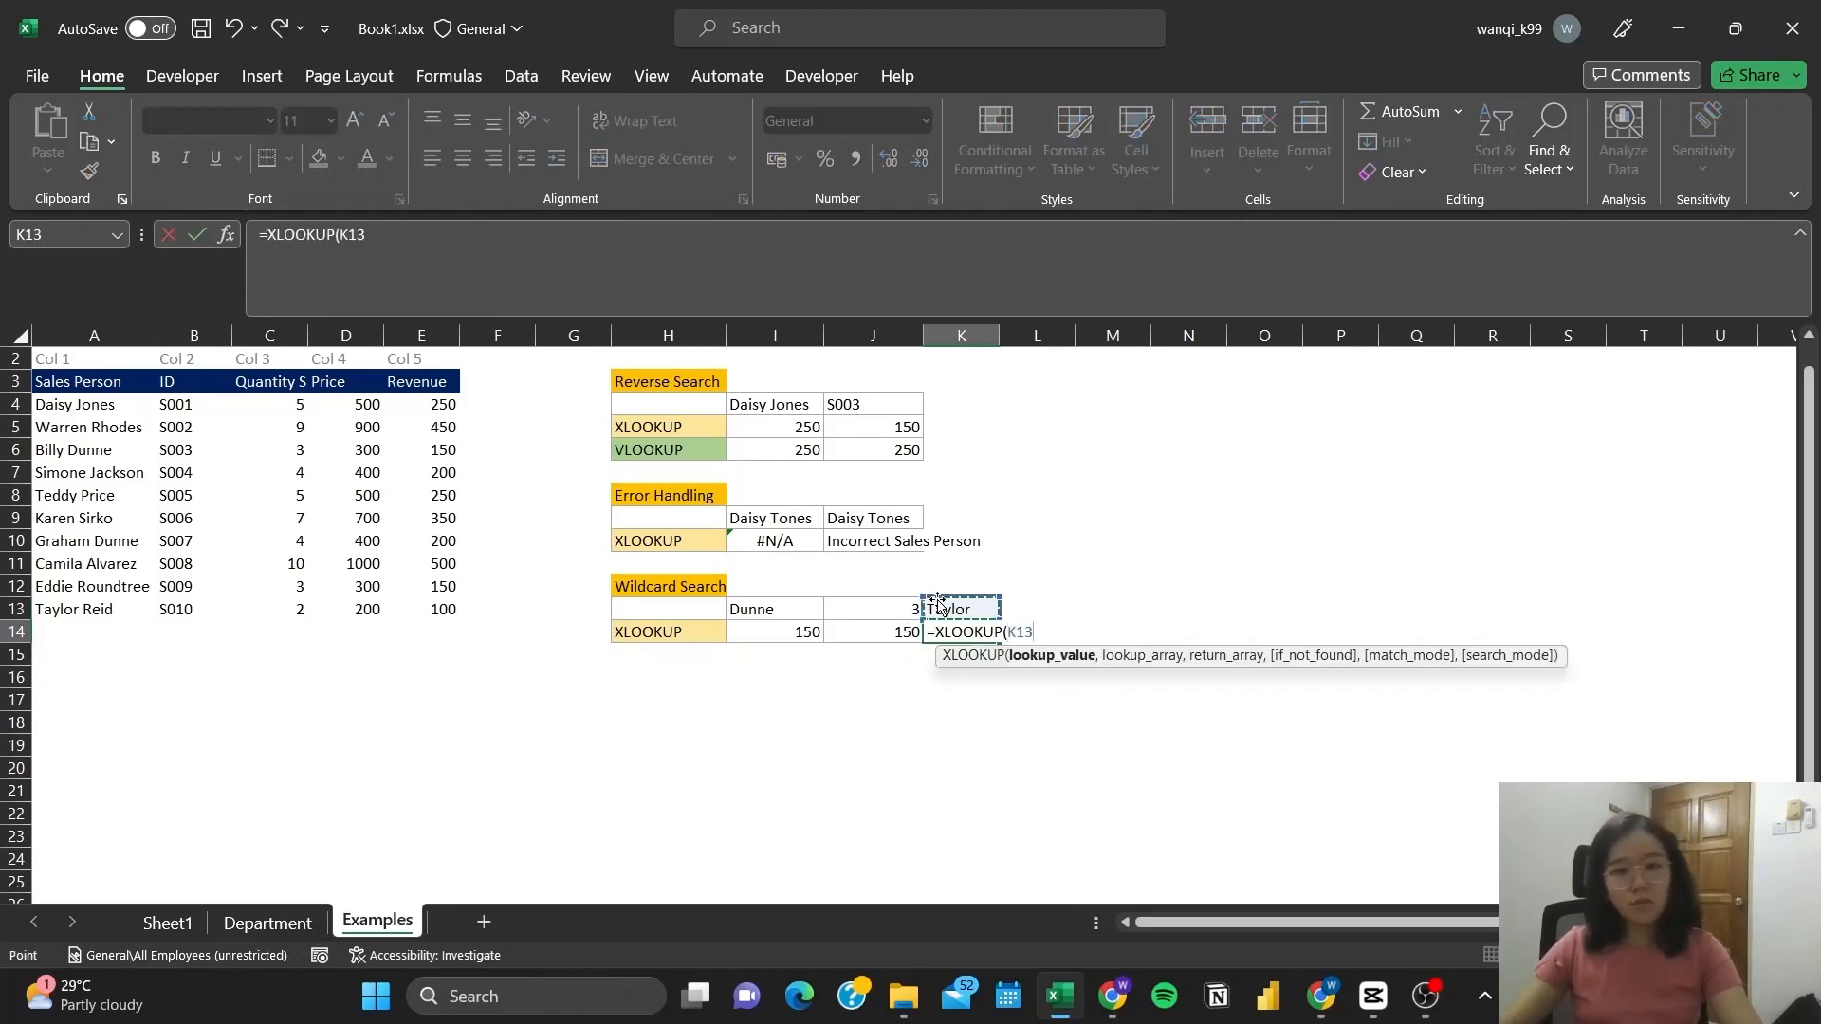
pyautogui.click(336, 235)
pyautogui.write('""')
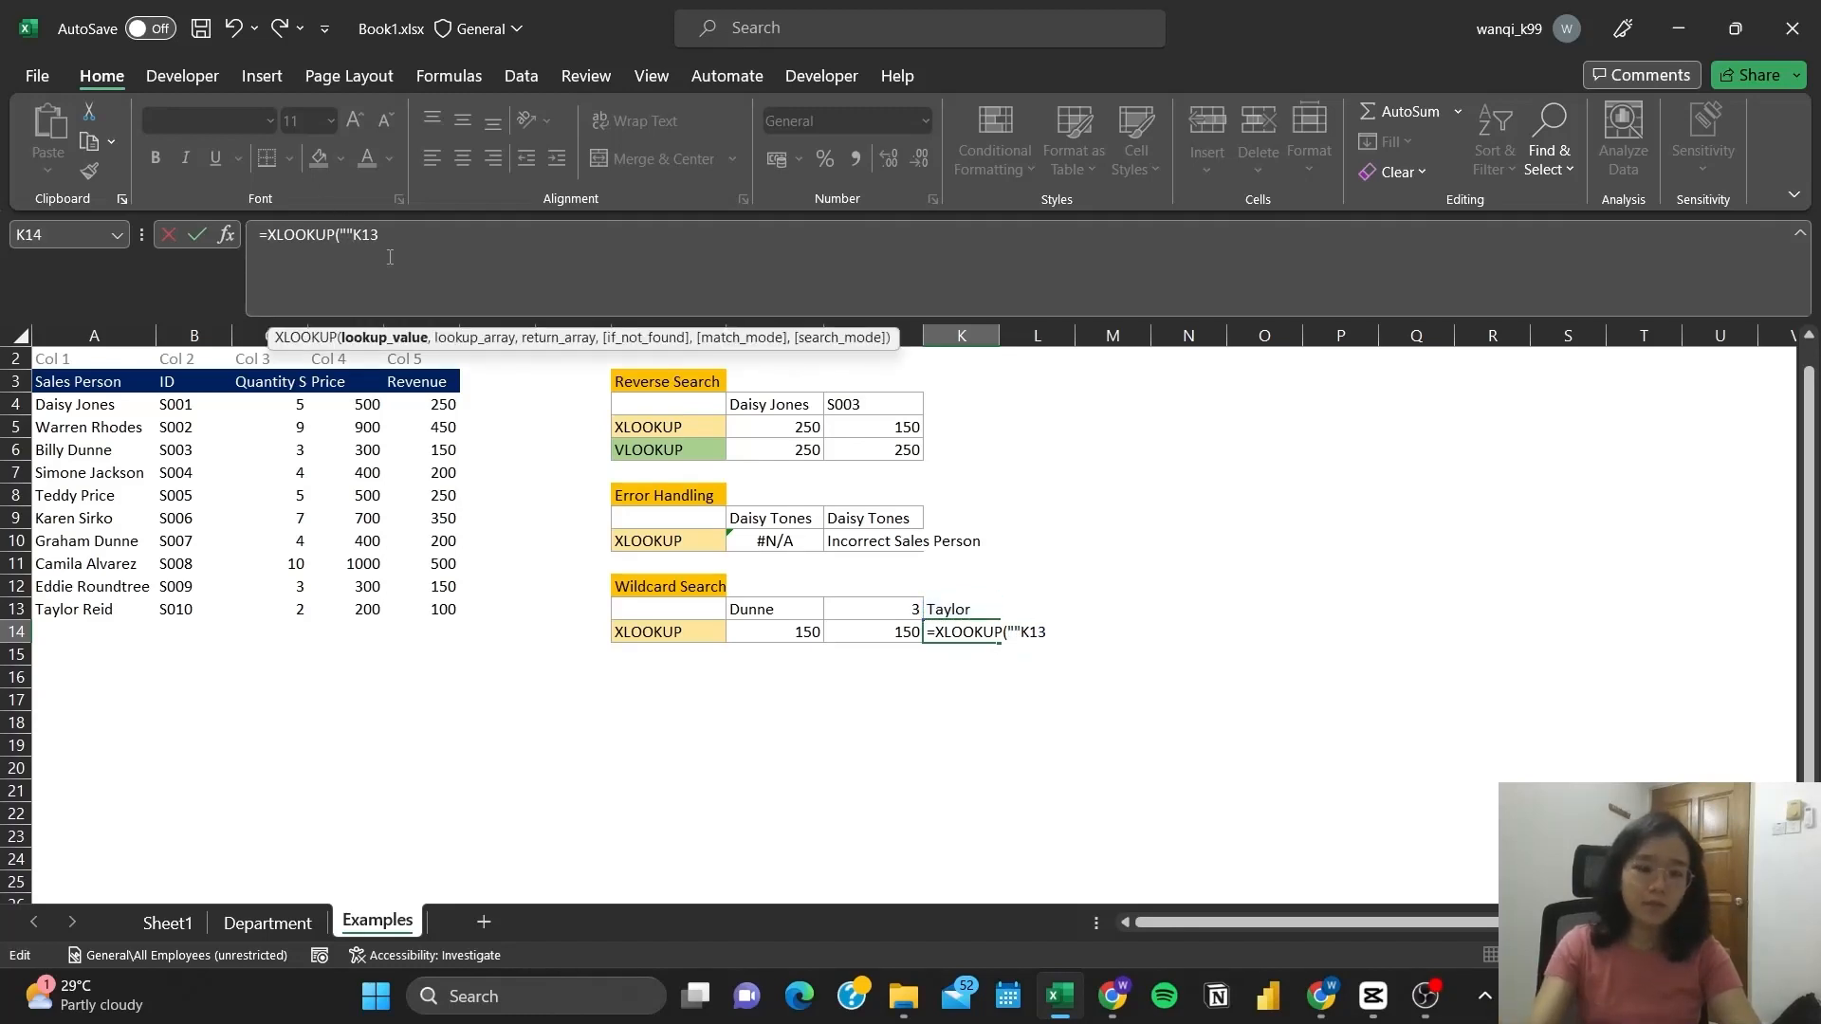
pyautogui.write('*')
pyautogui.press('BackSpace')
pyautogui.press('BackSpace')
pyautogui.press('BackSpace')
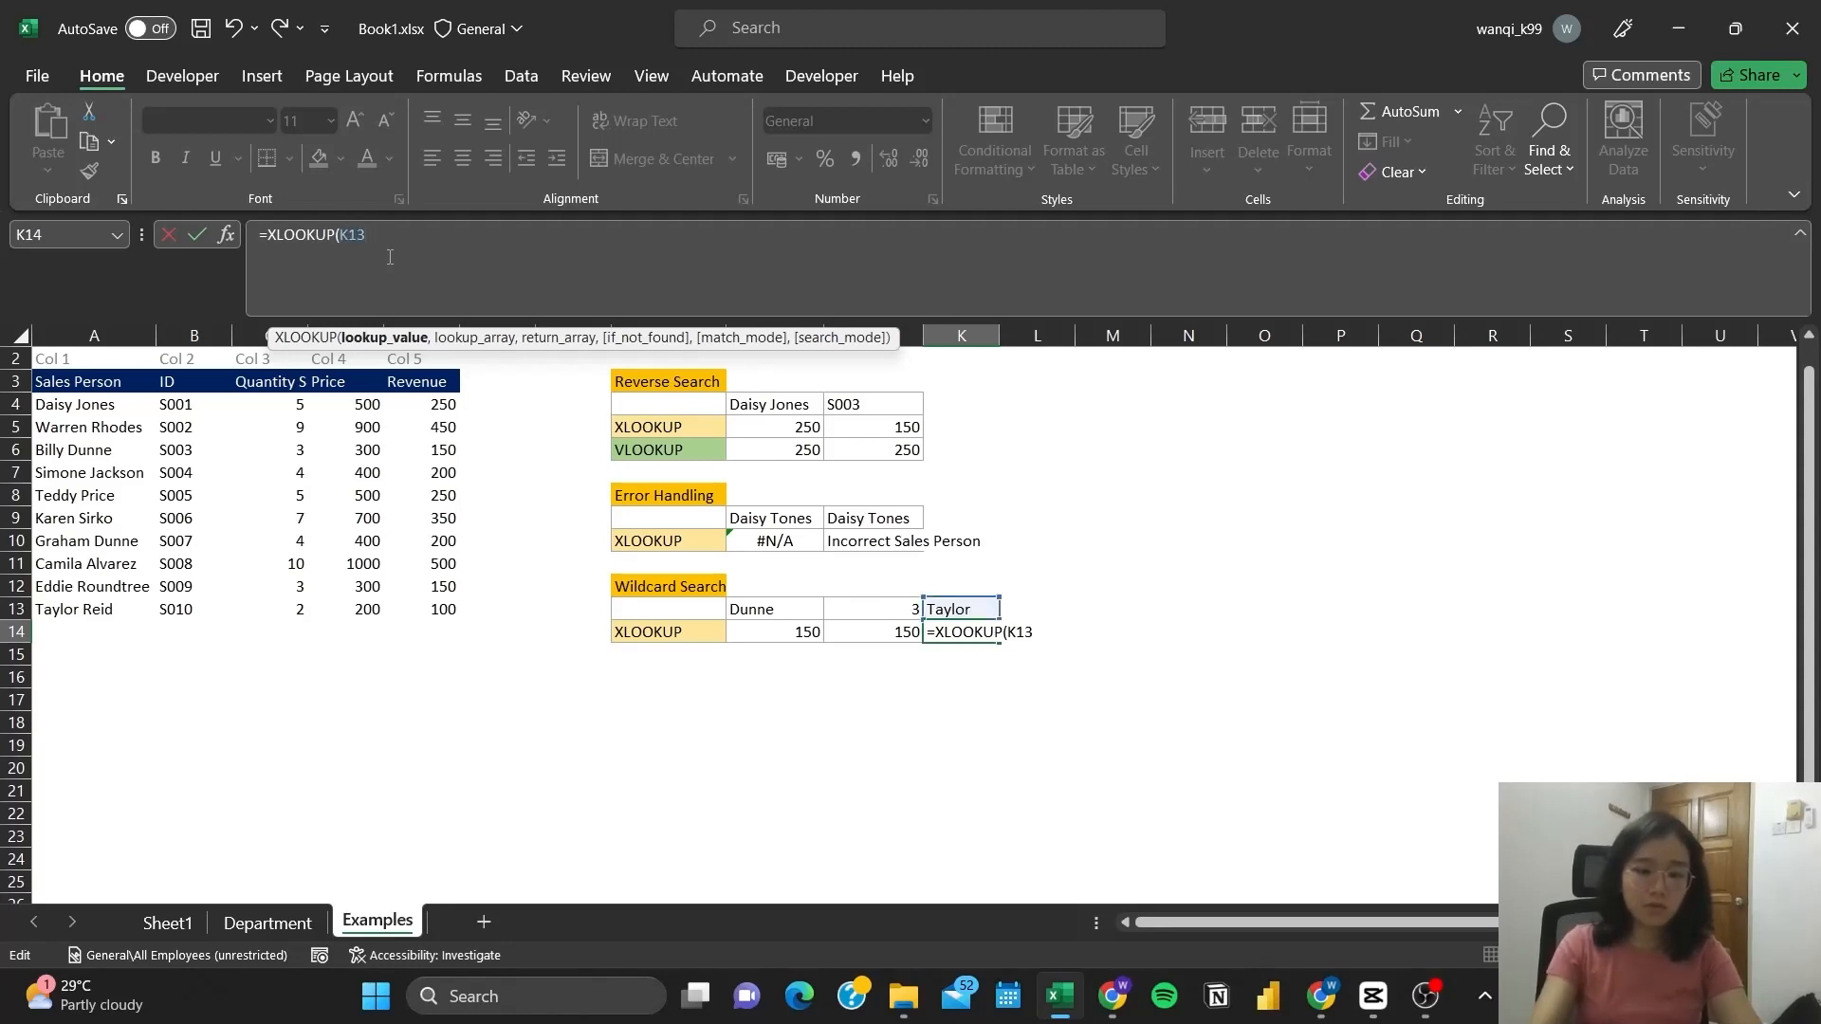
# Extend the K14 lookup value to K13&"*", complete the formula with lookup array A4:A13 and return array E4:E13, and review it.
pyautogui.write('&""')
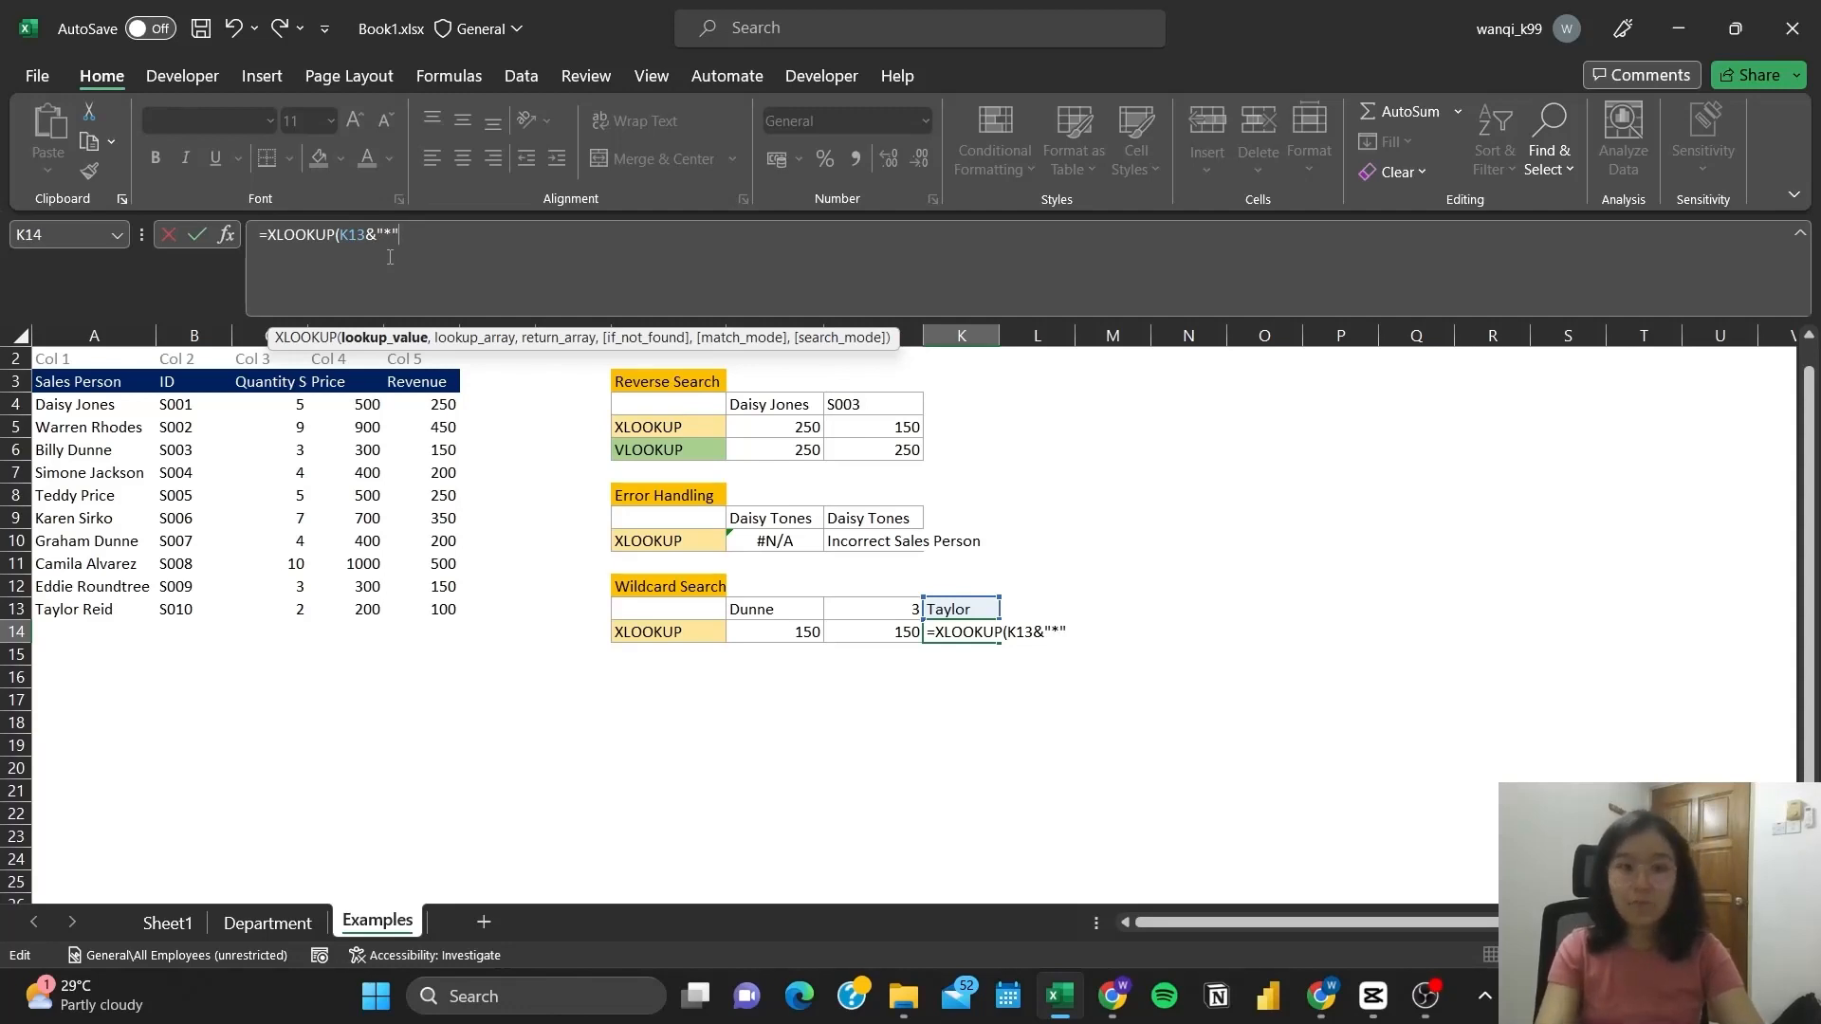
pyautogui.write(',')
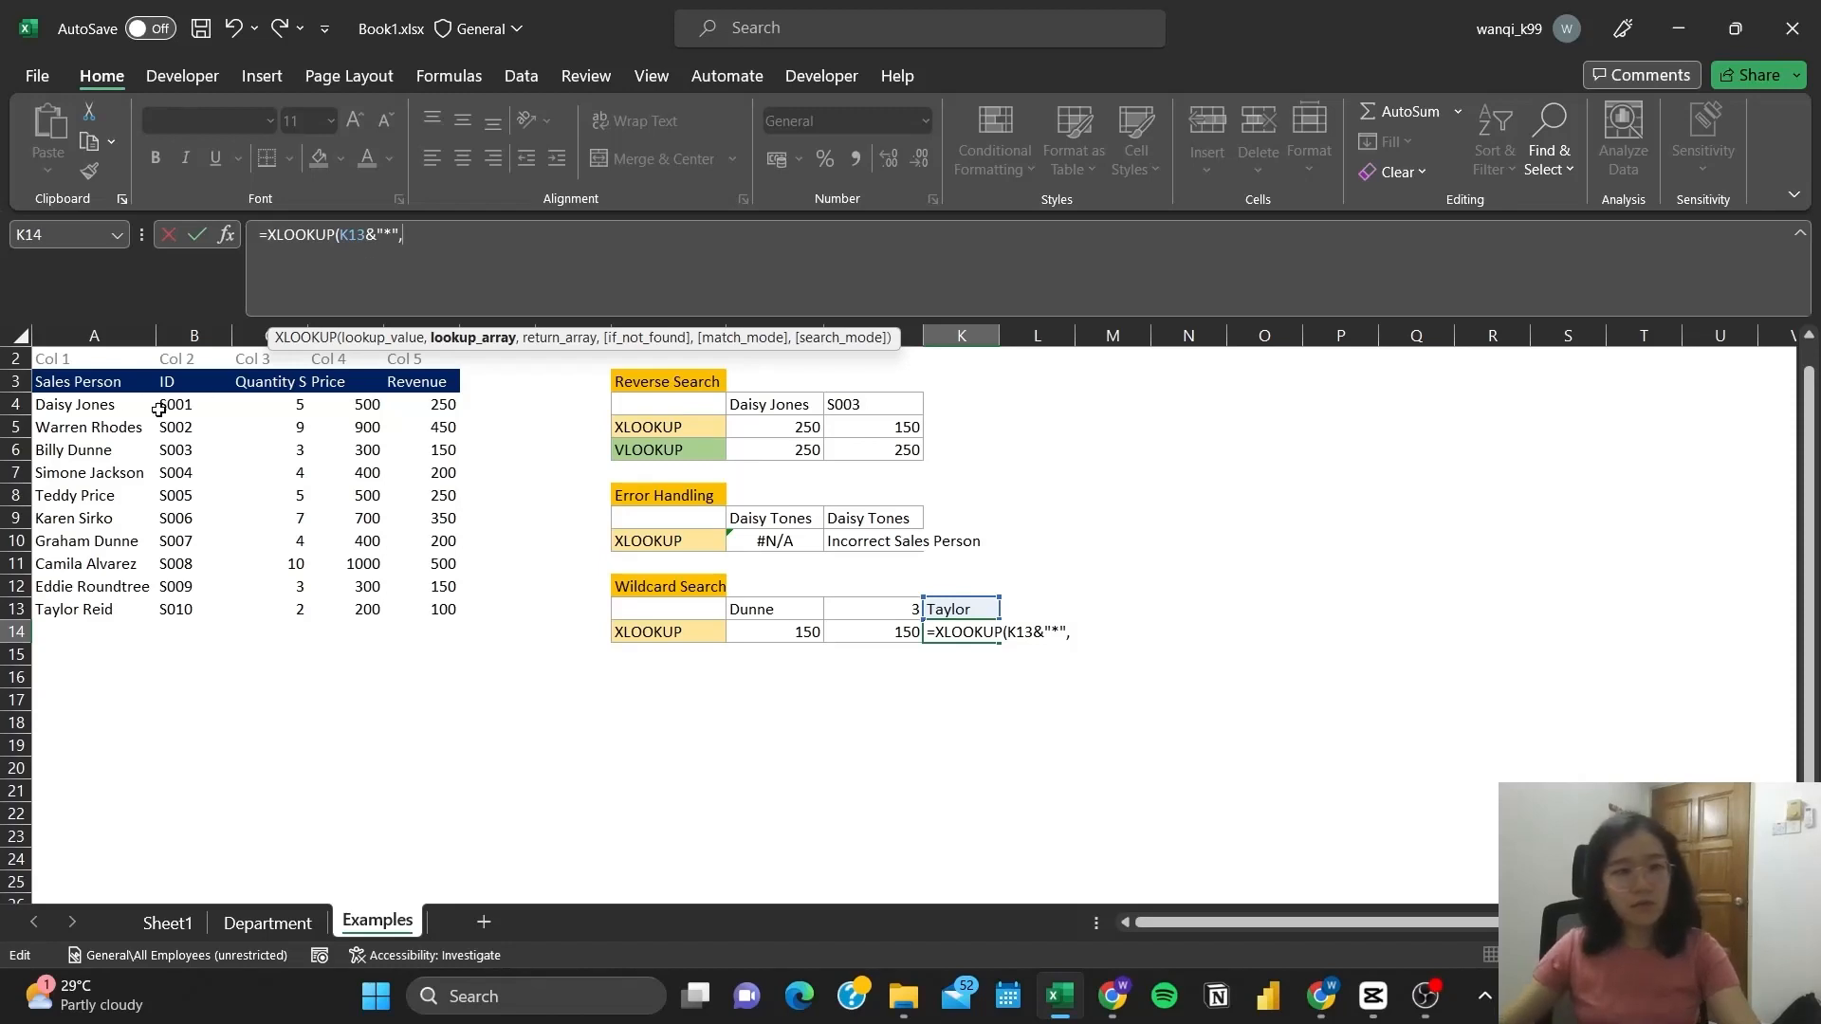
pyautogui.moveTo(95, 404); pyautogui.dragTo(95, 607)
pyautogui.write(',')
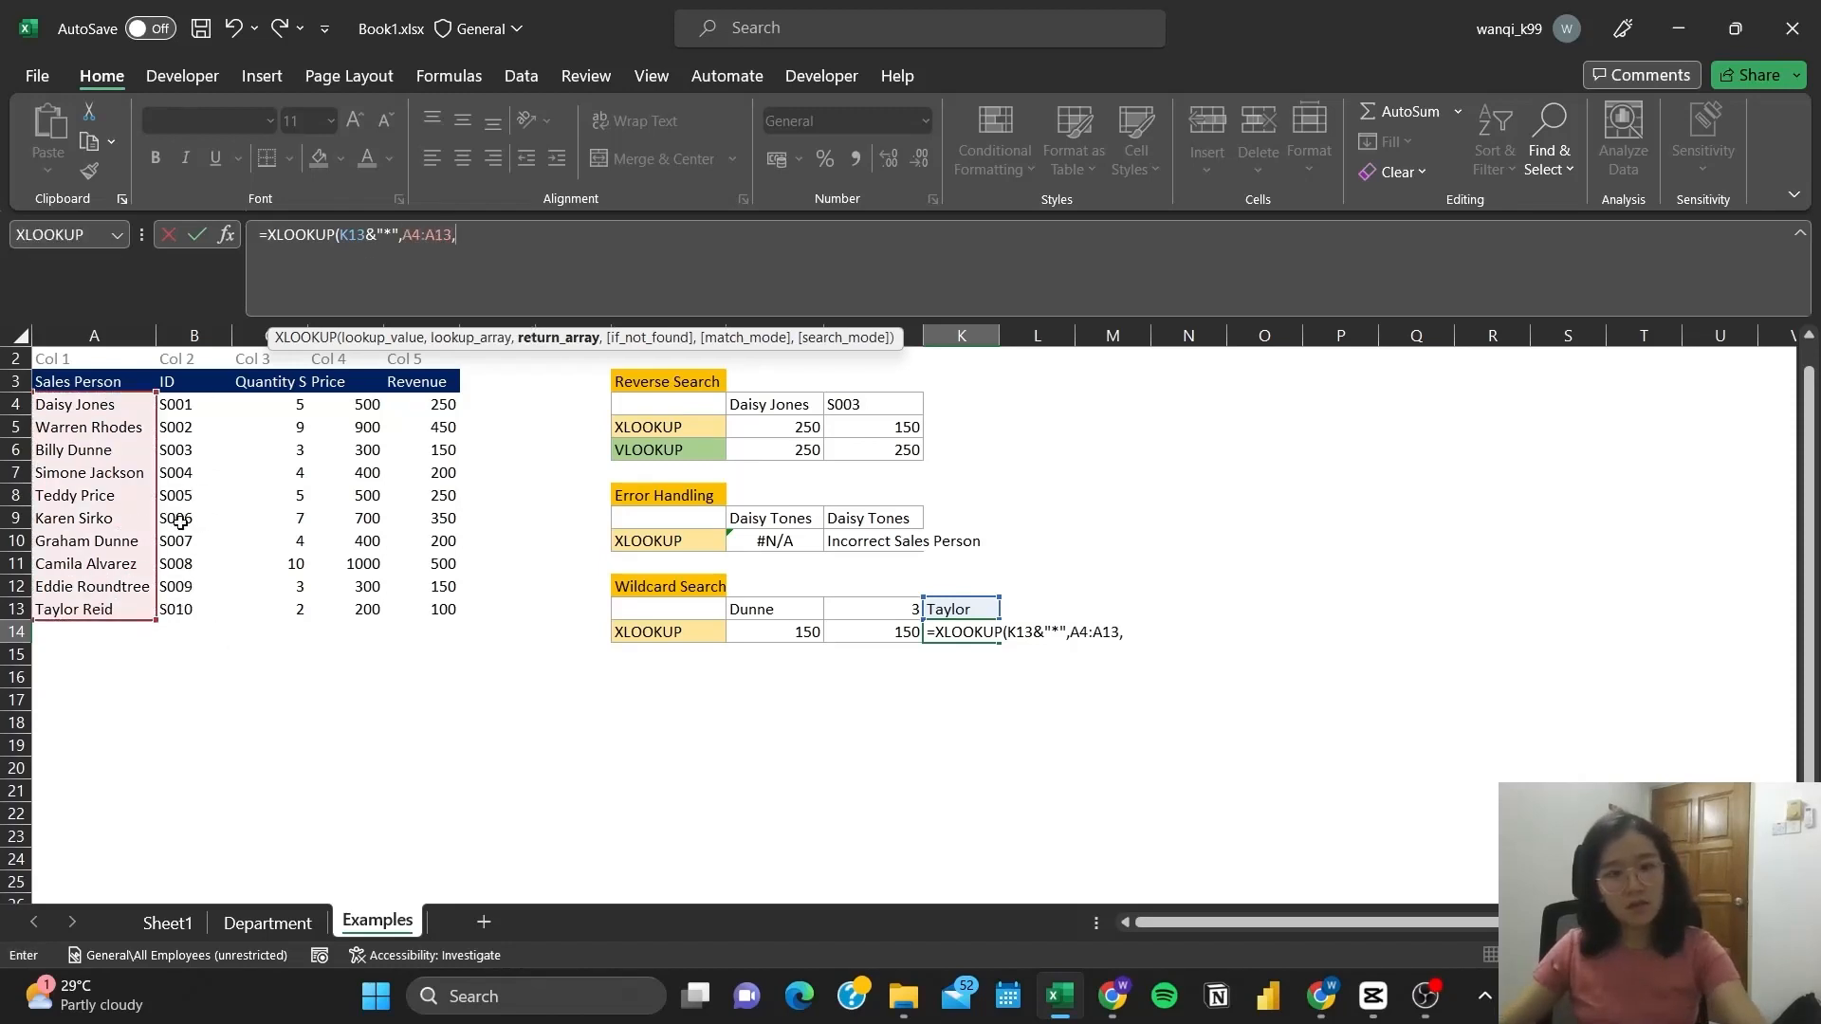
pyautogui.moveTo(422, 404); pyautogui.dragTo(425, 612)
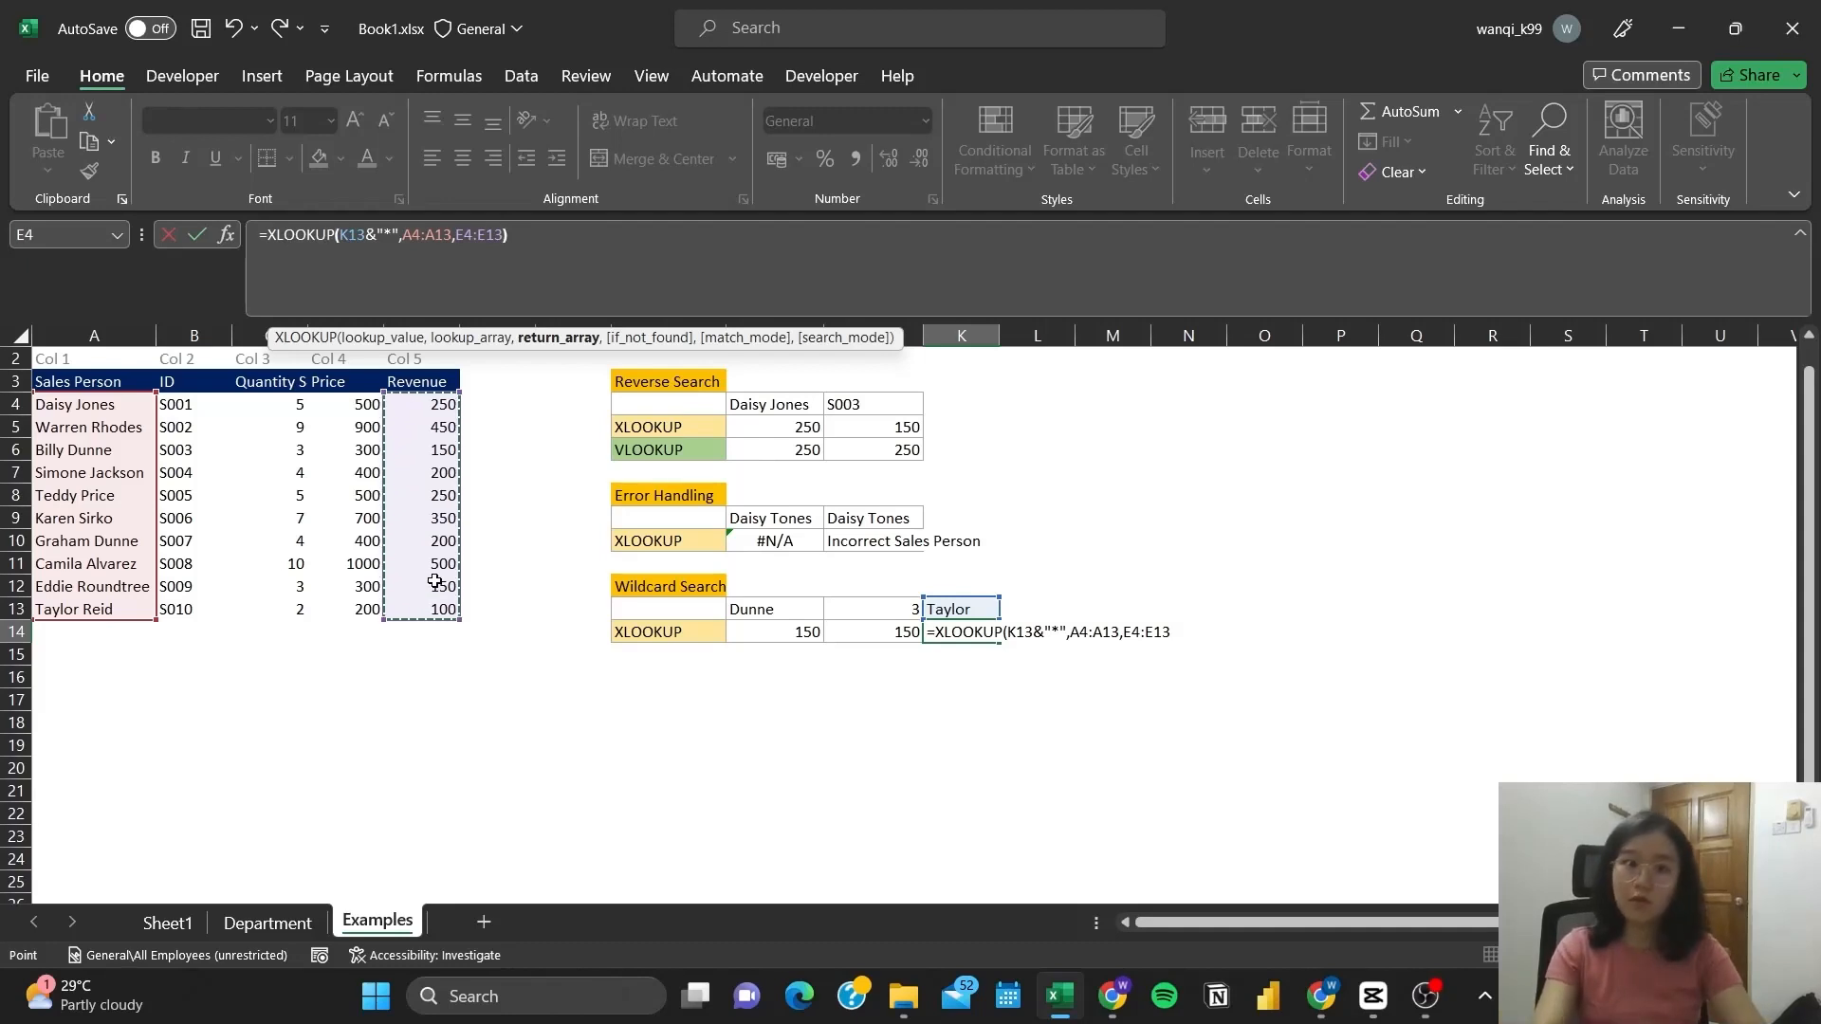
pyautogui.write(')')
pyautogui.press('Return')
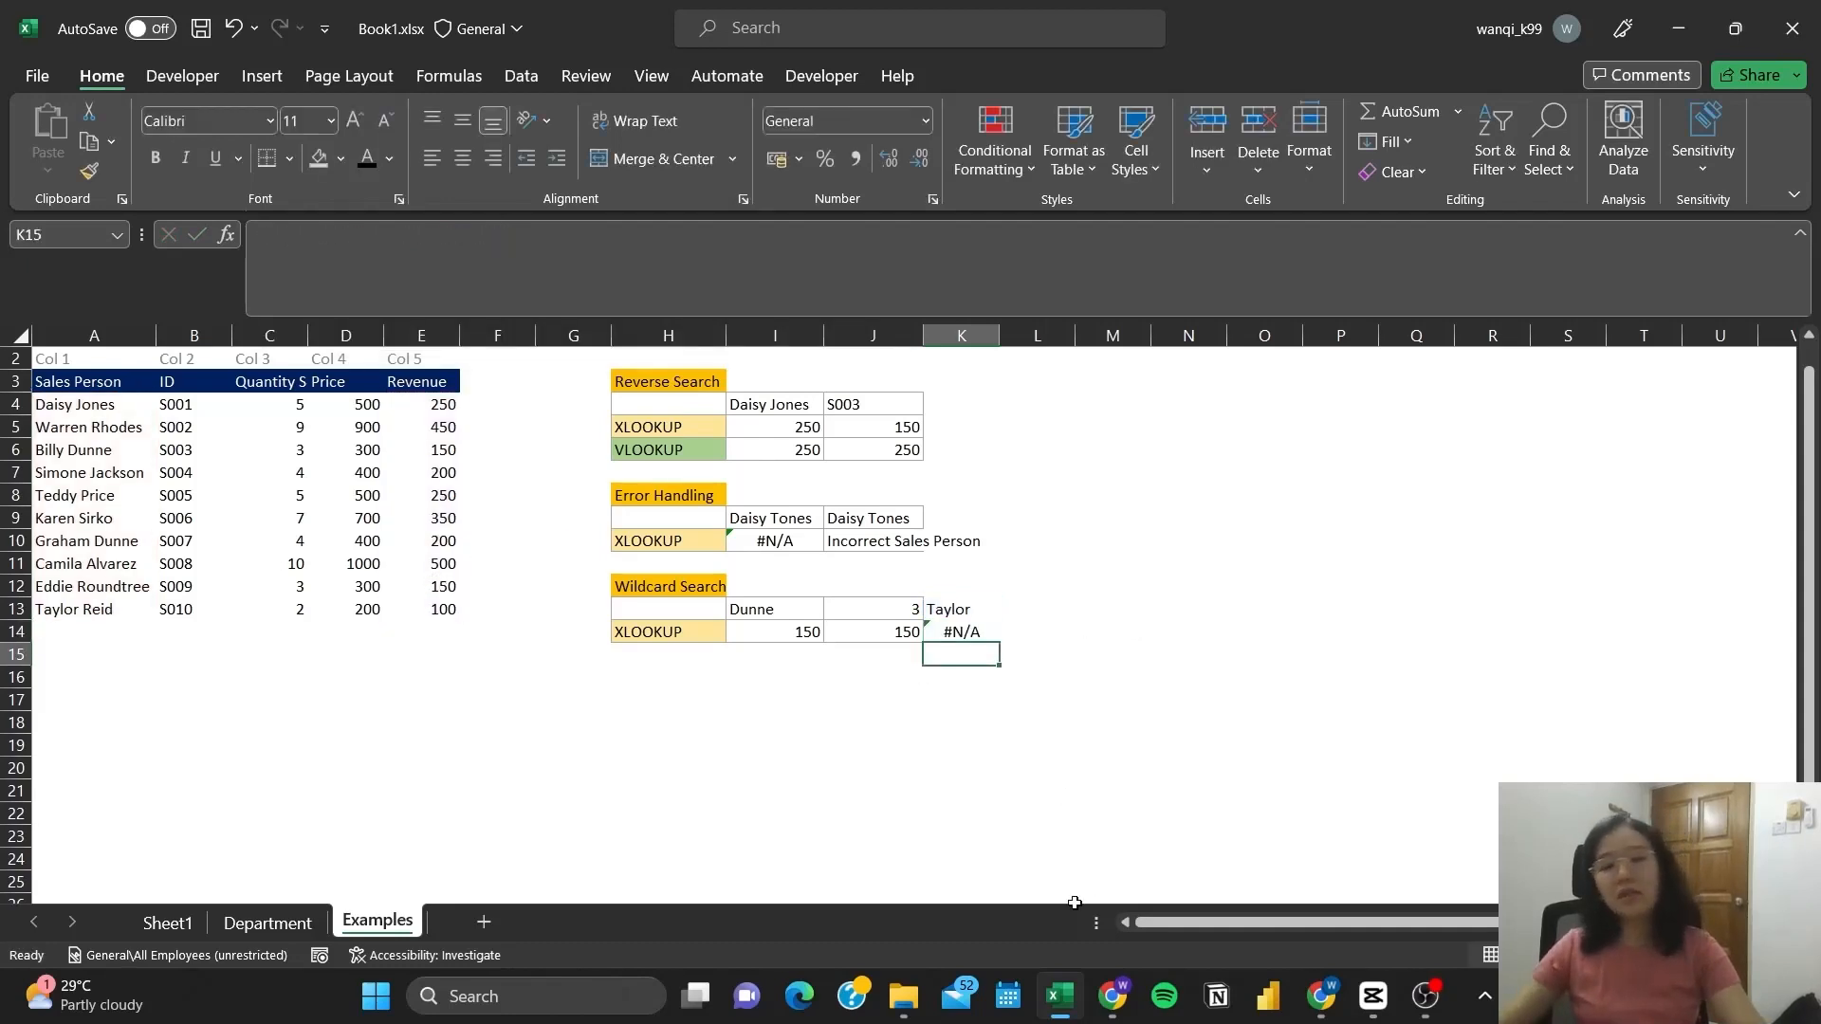
pyautogui.click(990, 632)
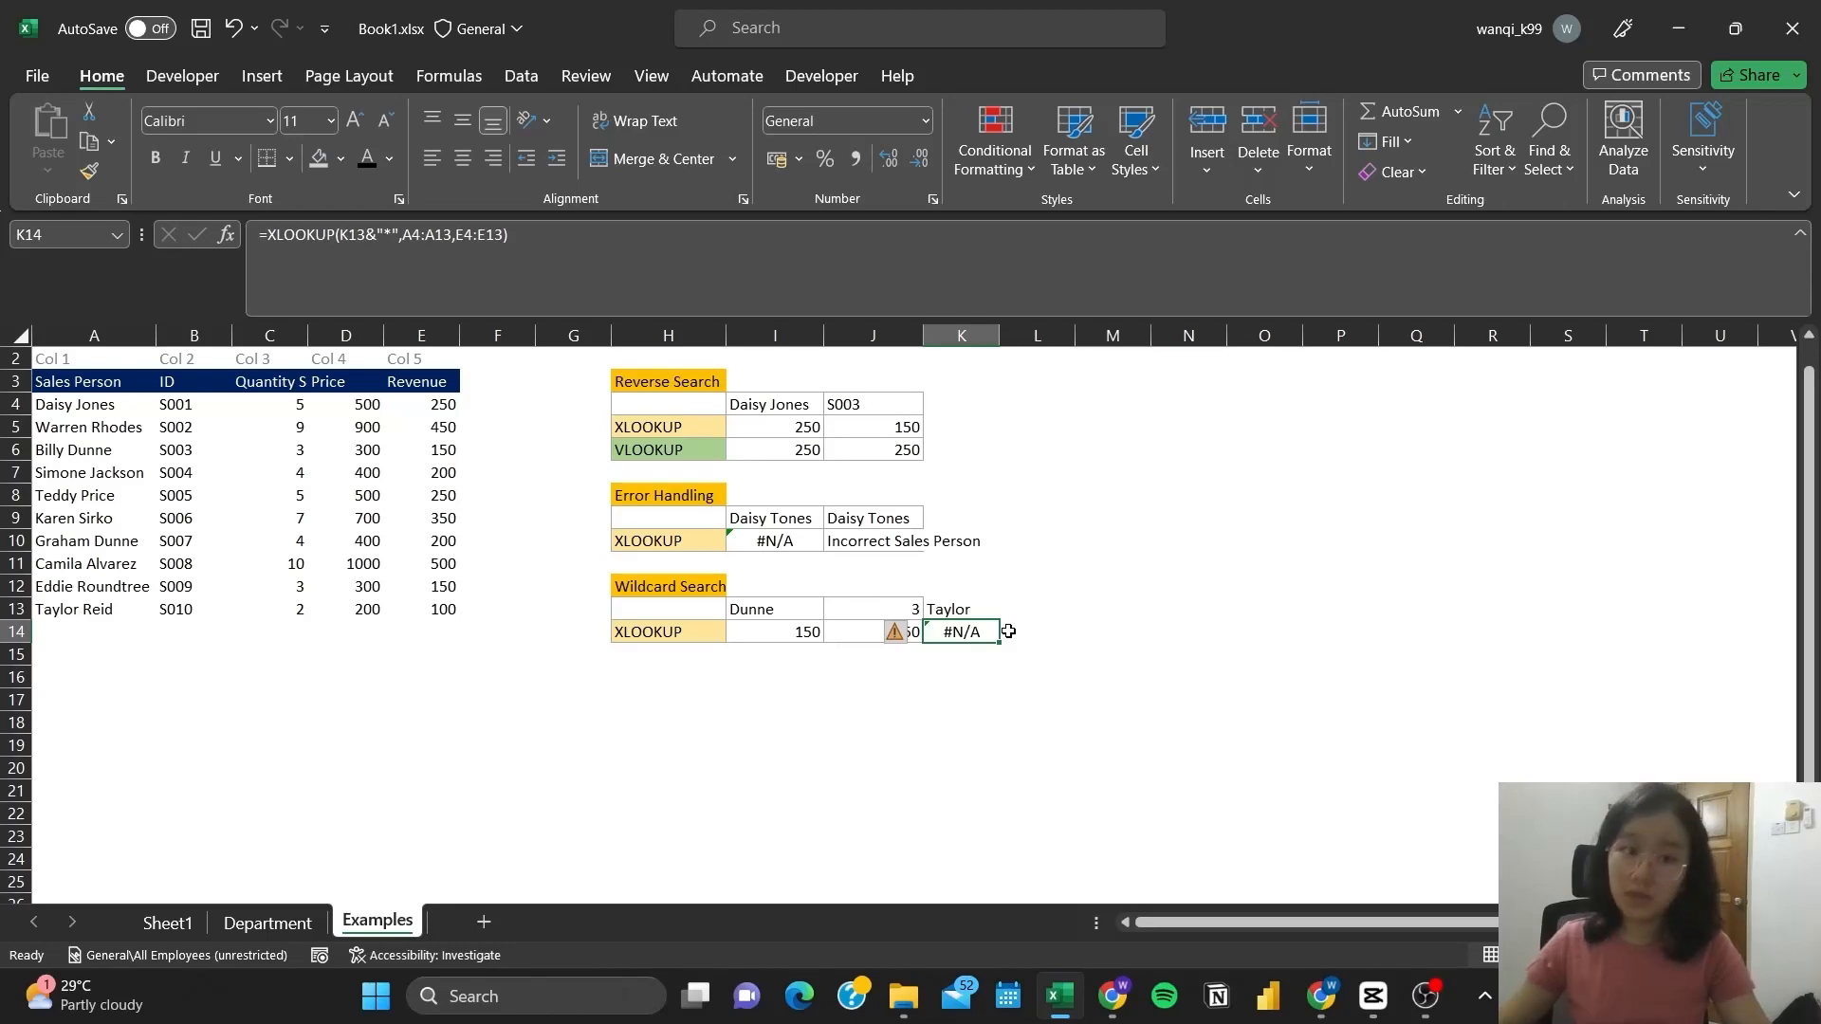
pyautogui.click(1095, 618)
pyautogui.click(1321, 608)
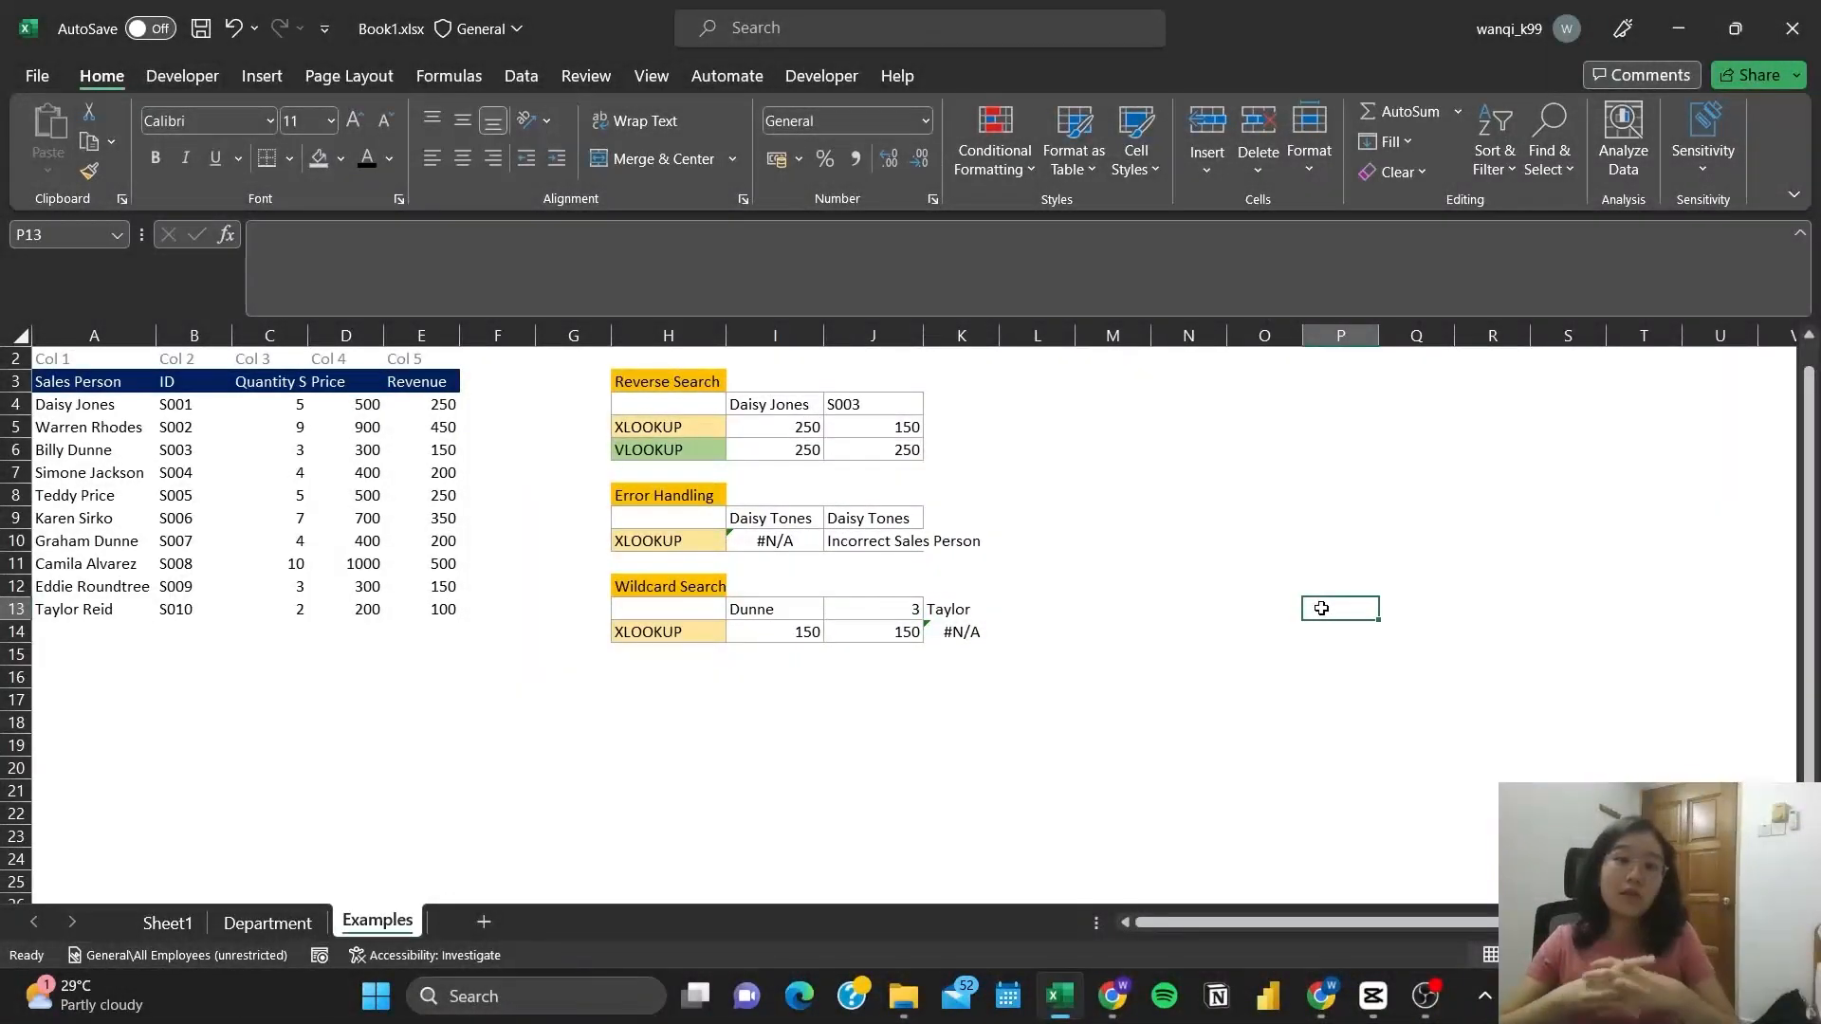